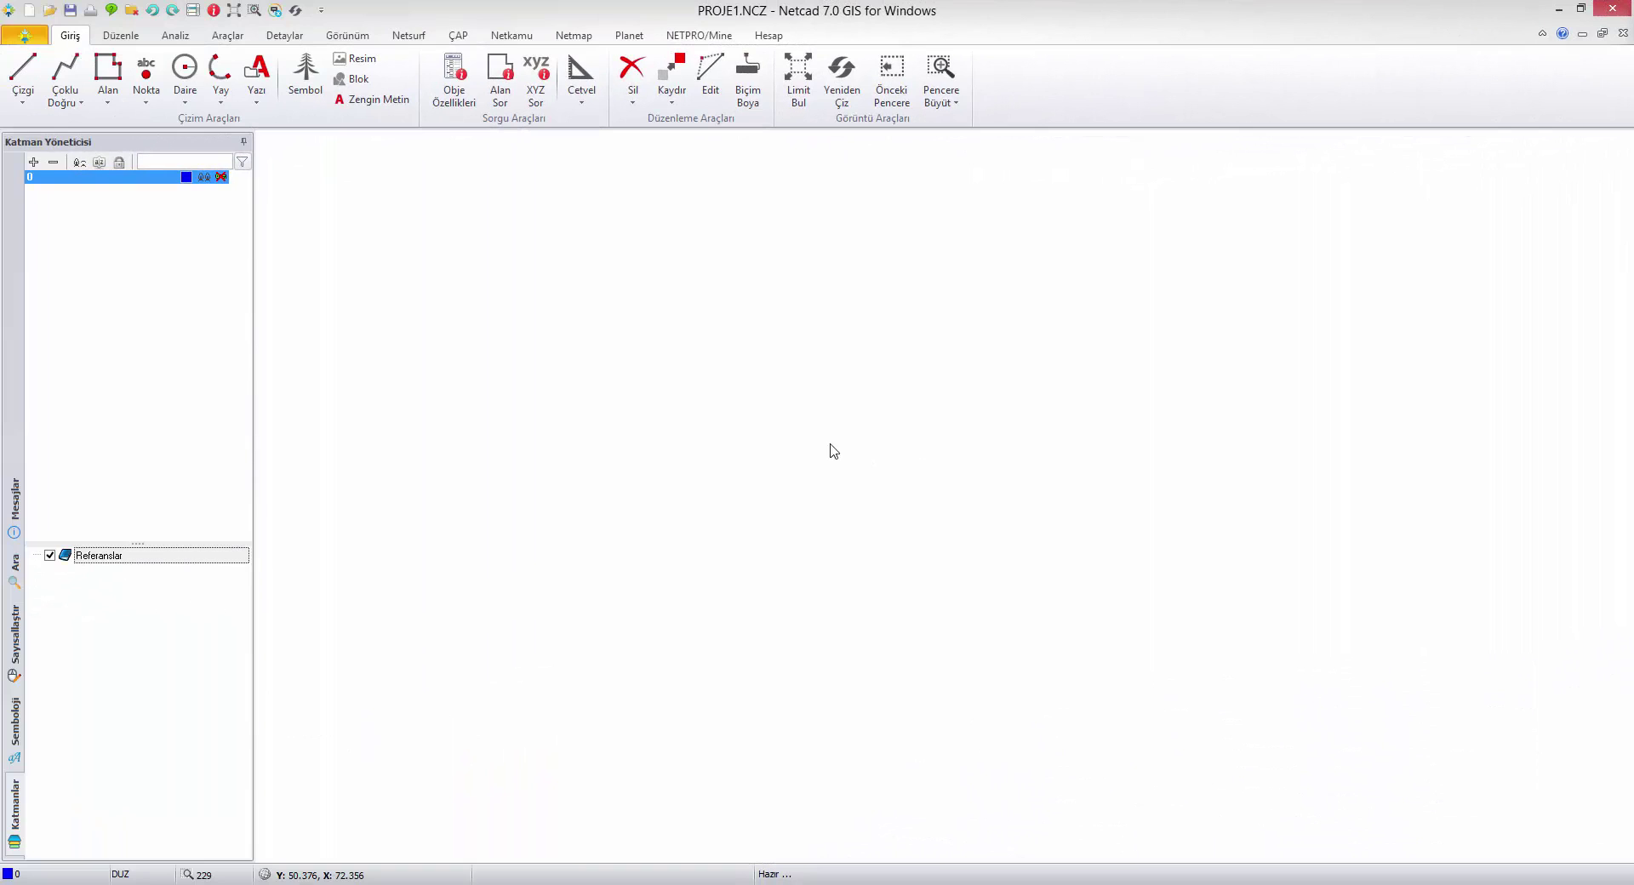
Step: Start a new connection in database management with Microsoft - Access File as the data provider
left_click(220, 37)
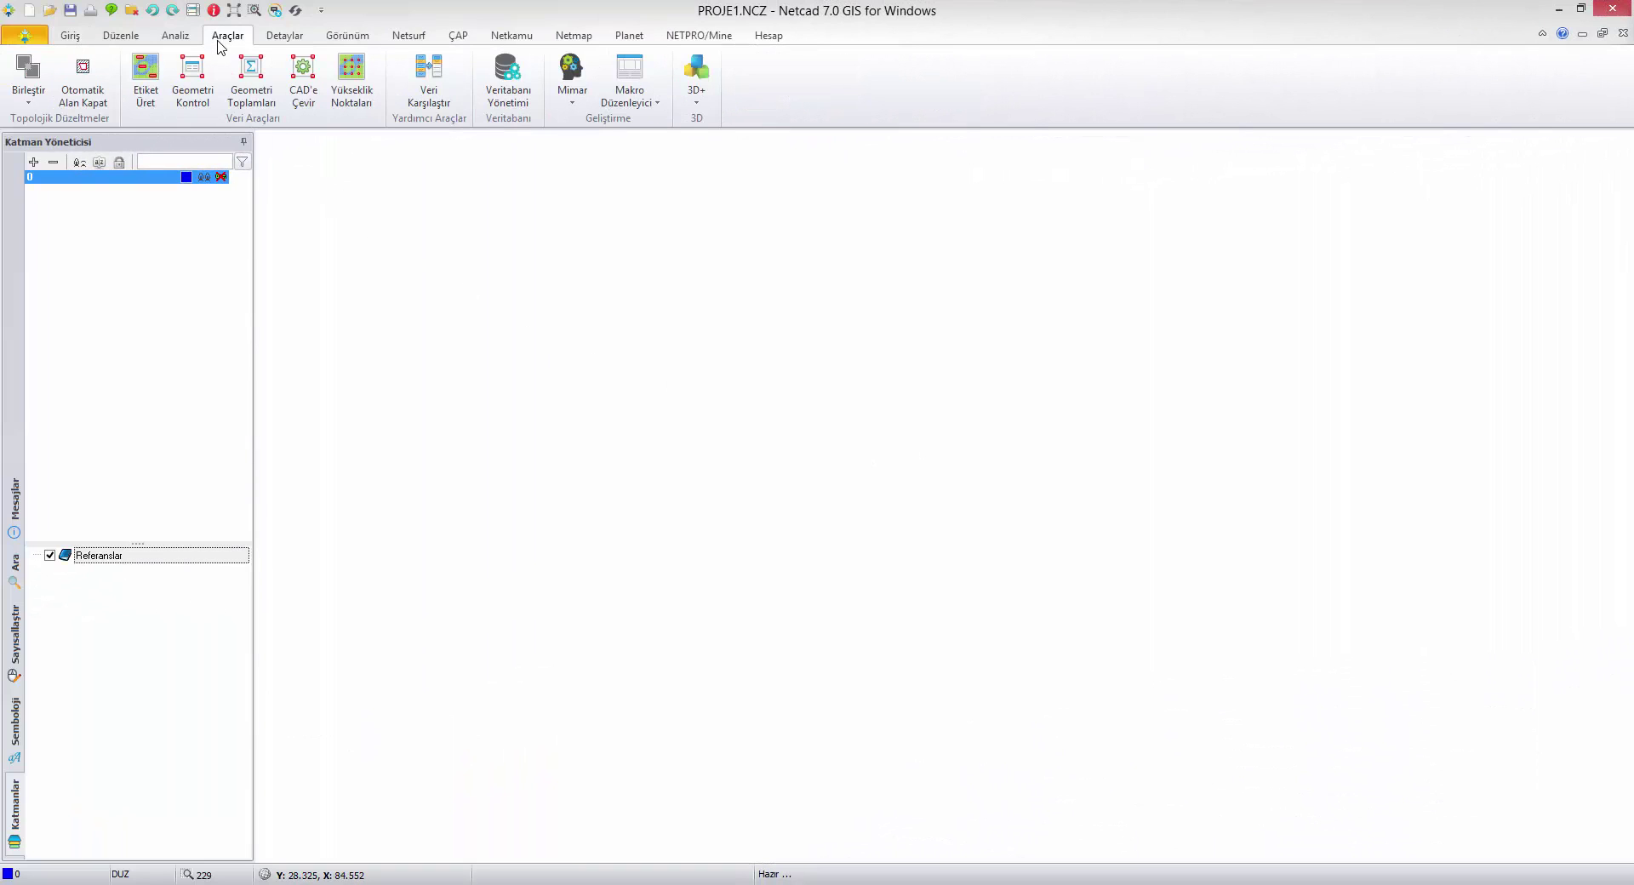
left_click(509, 80)
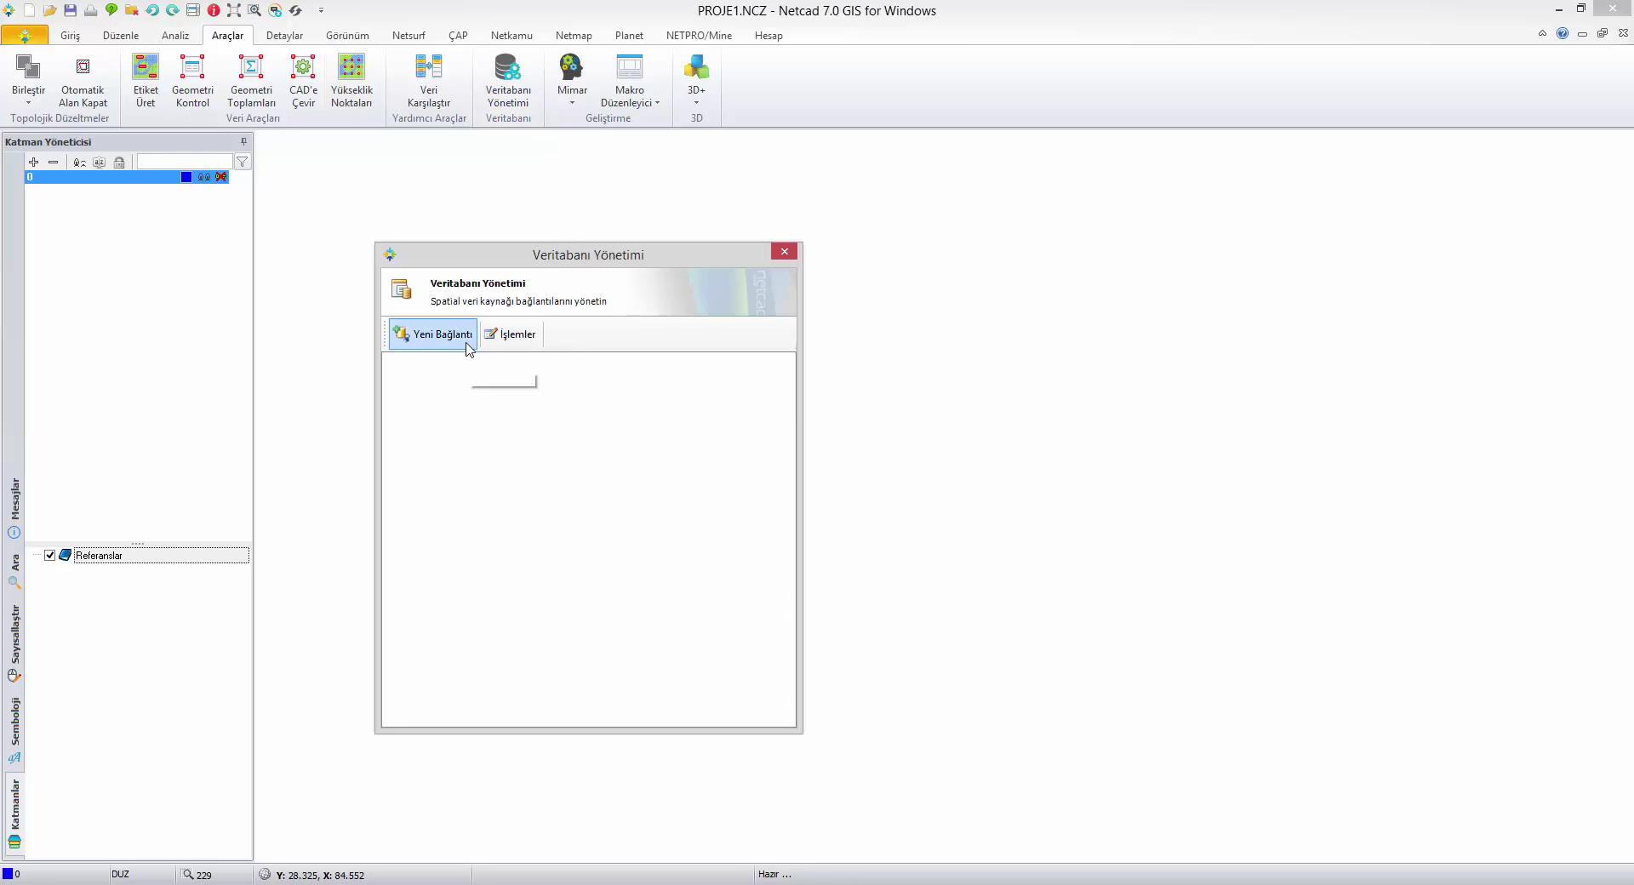
left_click(466, 342)
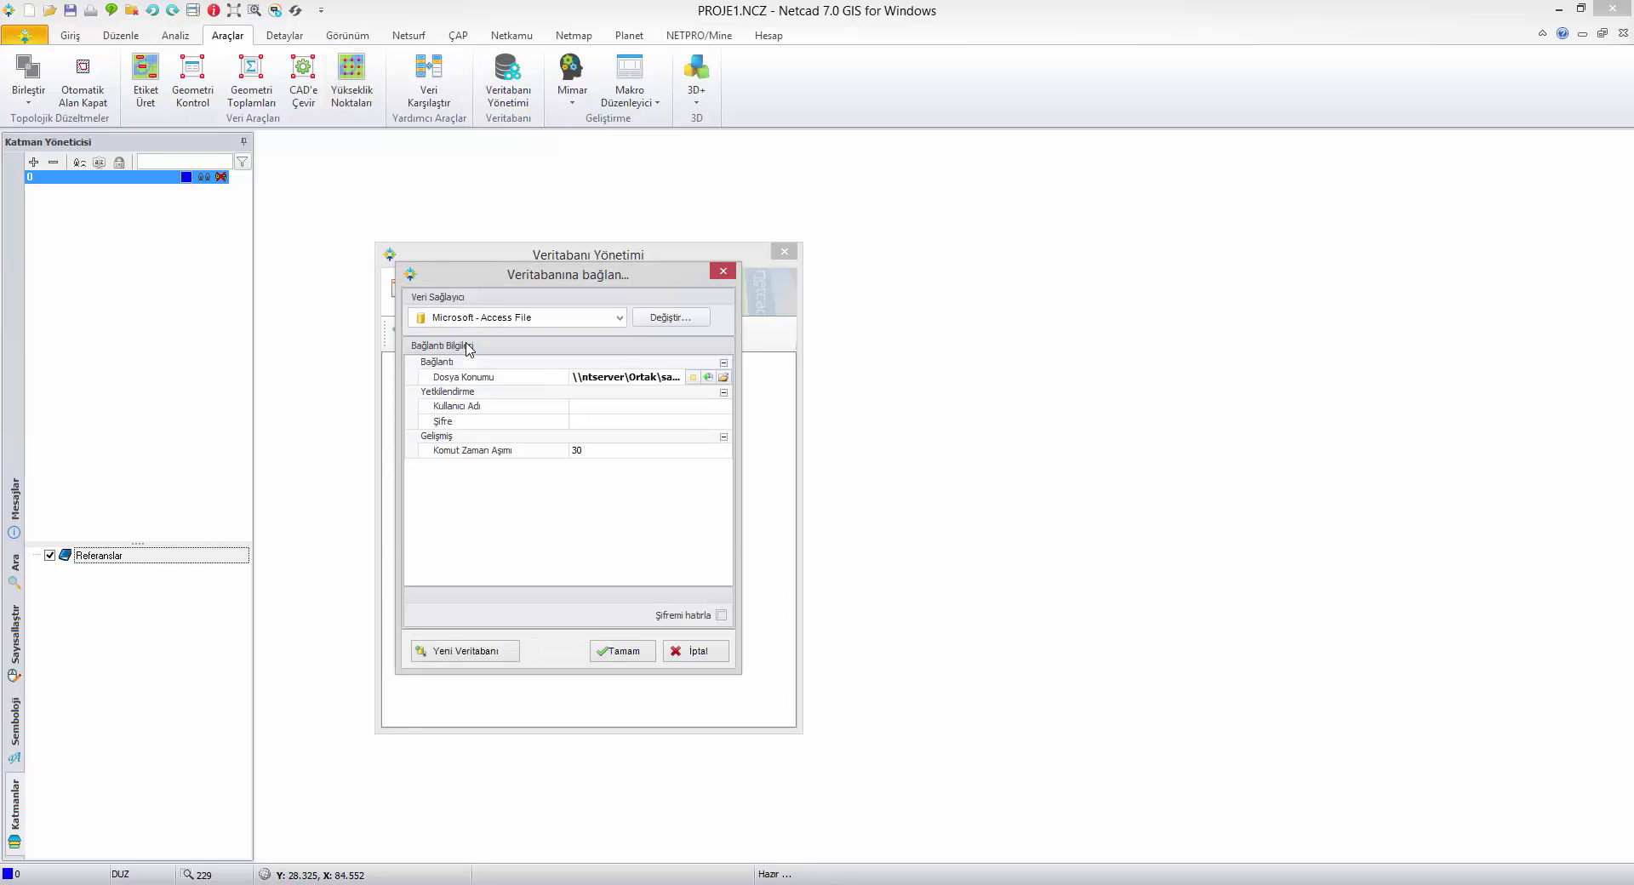
left_click(619, 318)
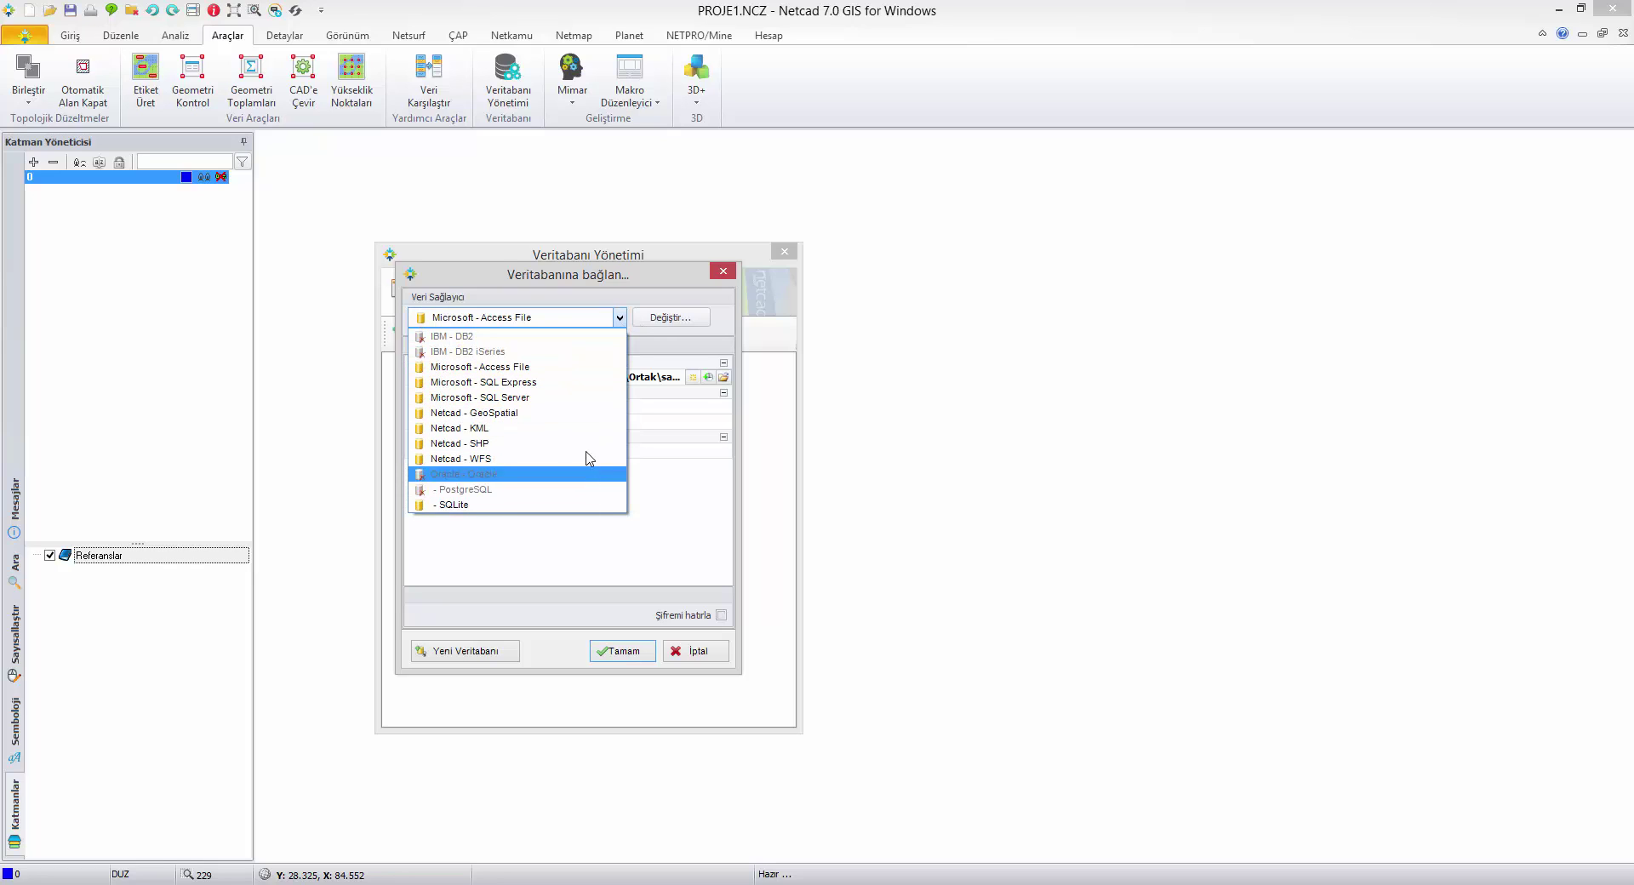
left_click(584, 376)
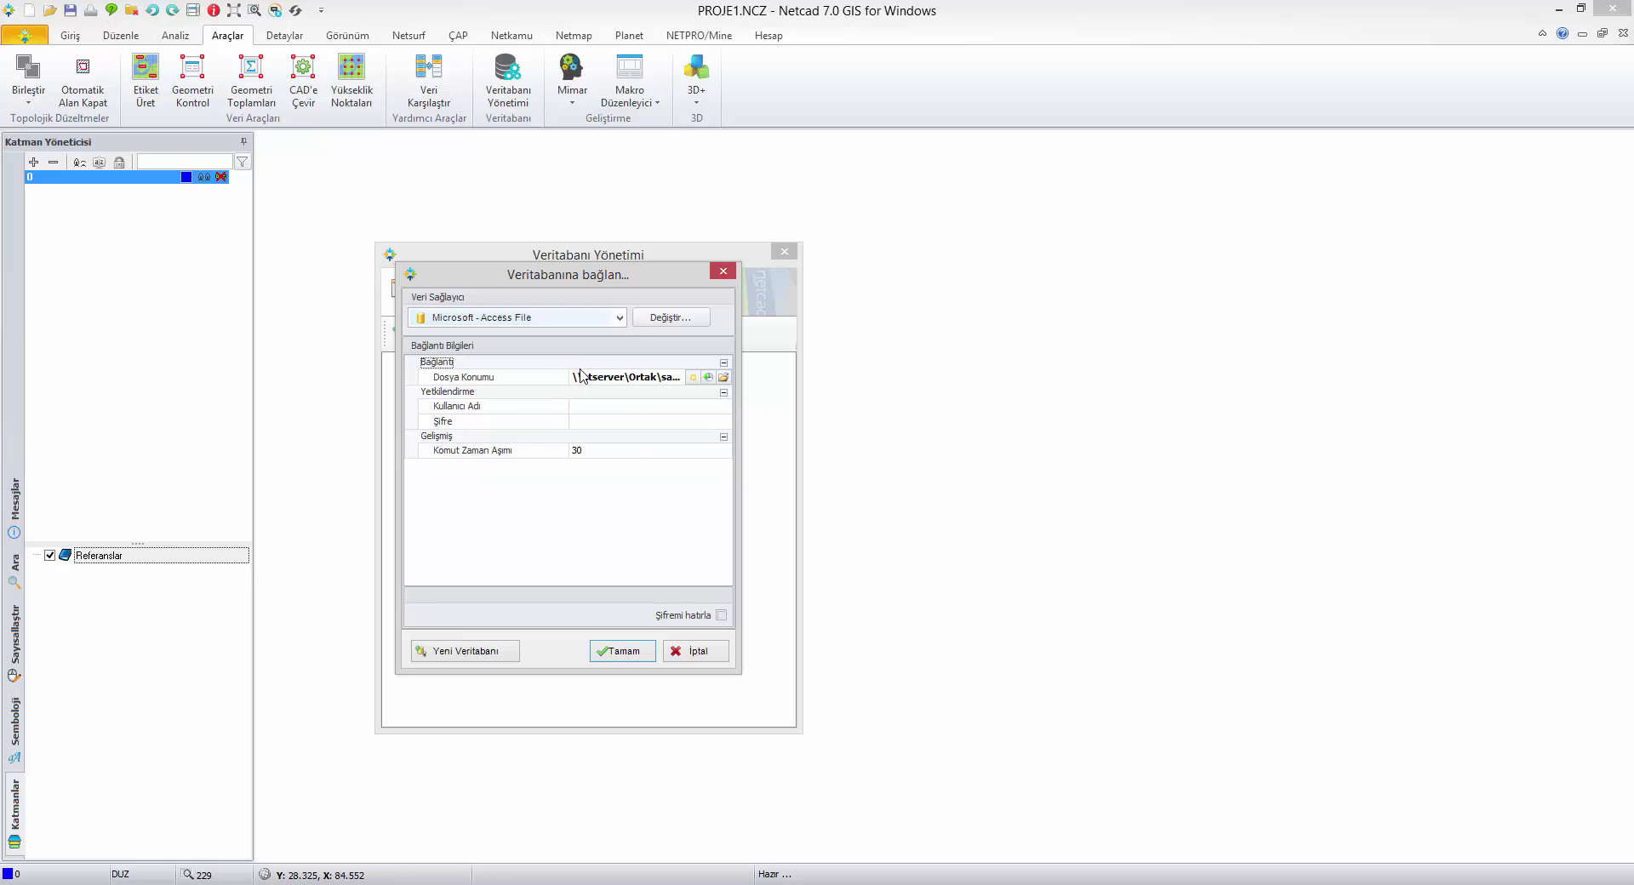
Step: Create a new Access database file named AKOLUK in the C:\ANADOLUUNI folder and connect to it
left_click(691, 382)
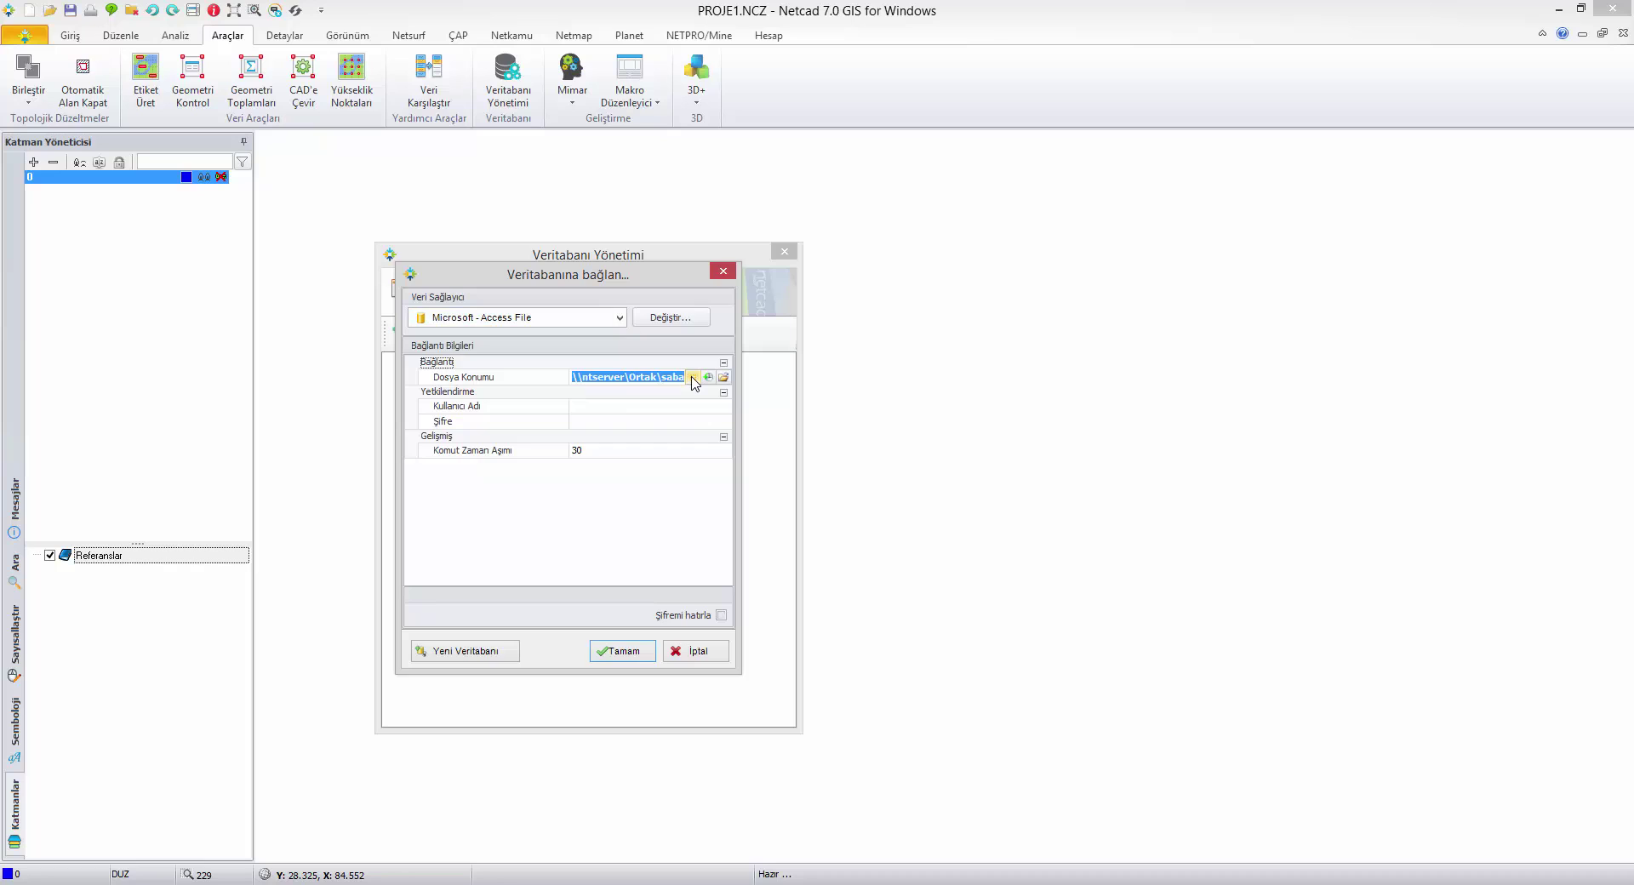
left_click(693, 380)
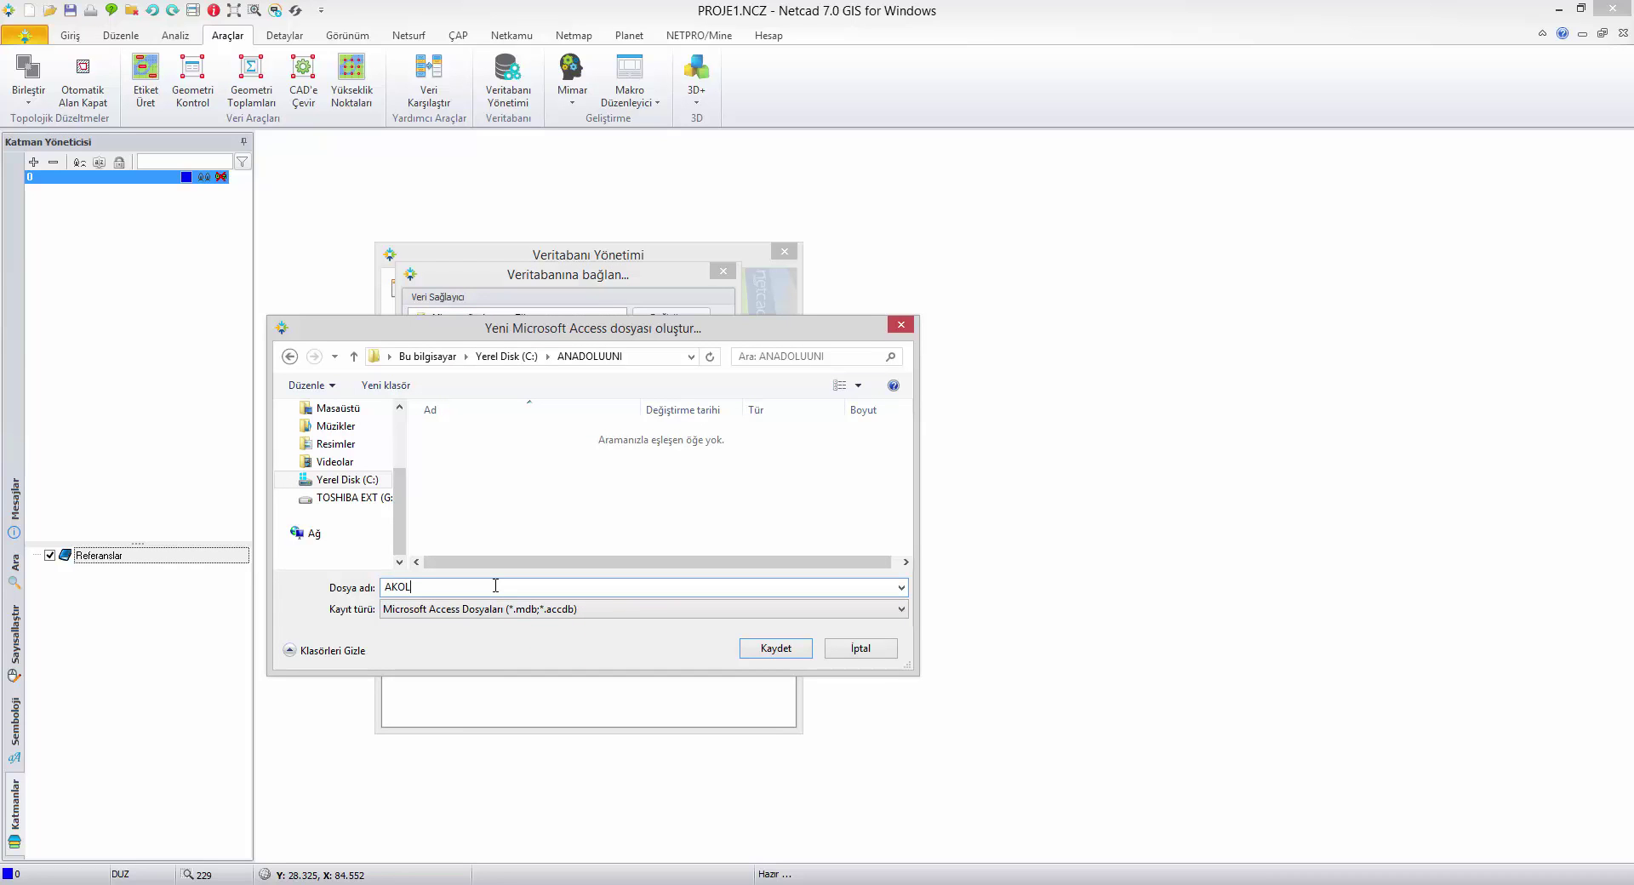
type("AKOLUK")
left_click(777, 651)
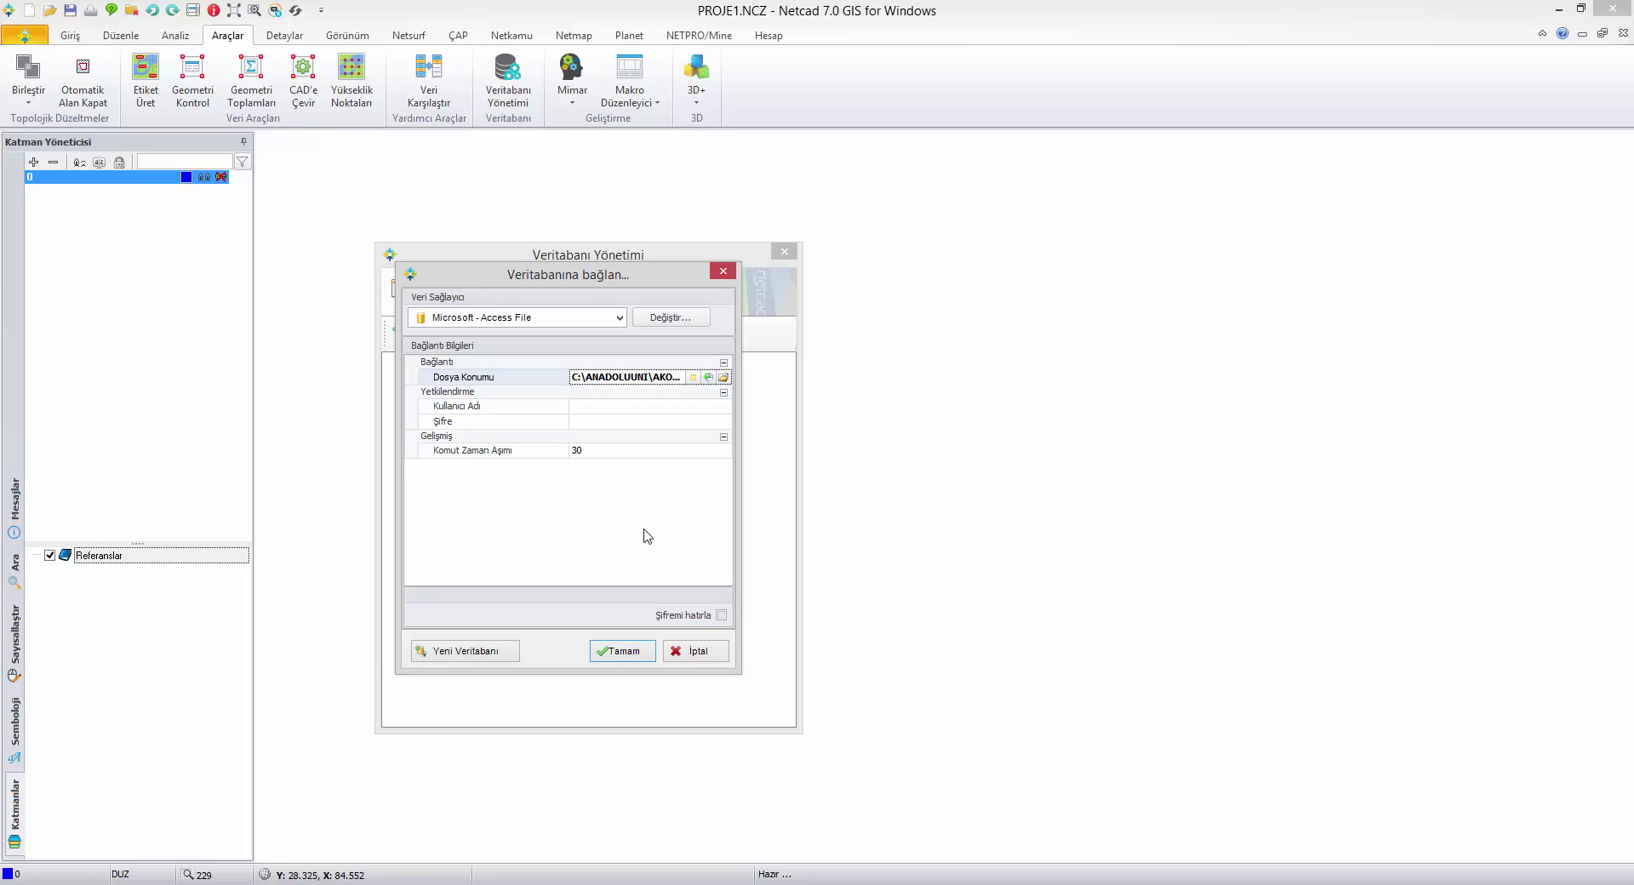
left_click(643, 657)
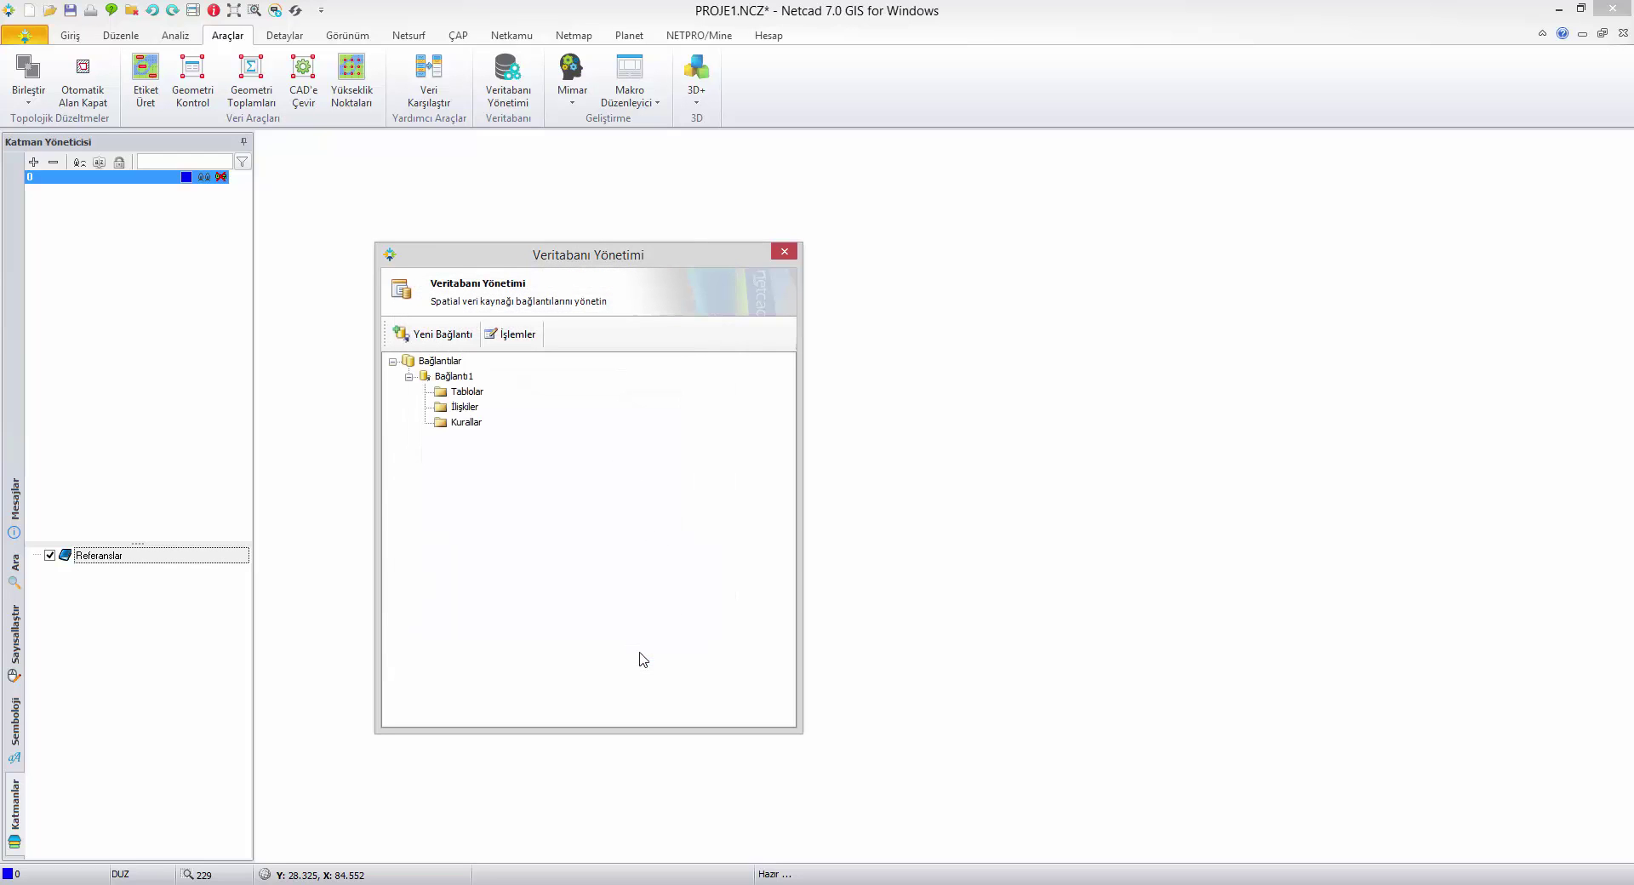
Step: Add a new Netcad Spatial table named ADA to the connection's tables
left_click(471, 393)
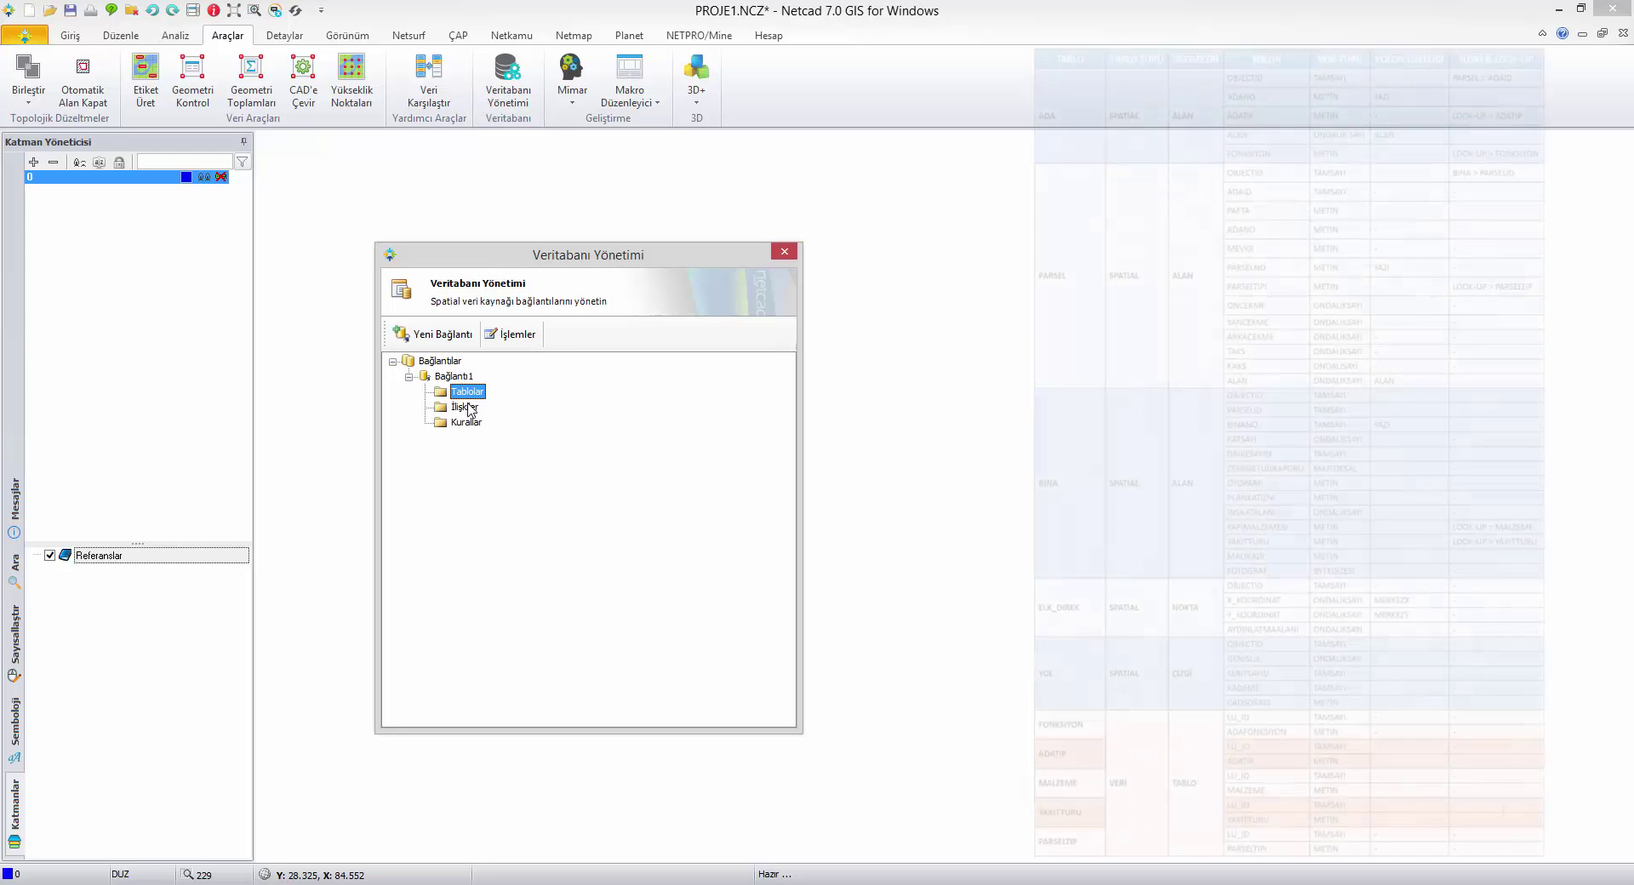
key("Down")
key("Down")
left_click(468, 393)
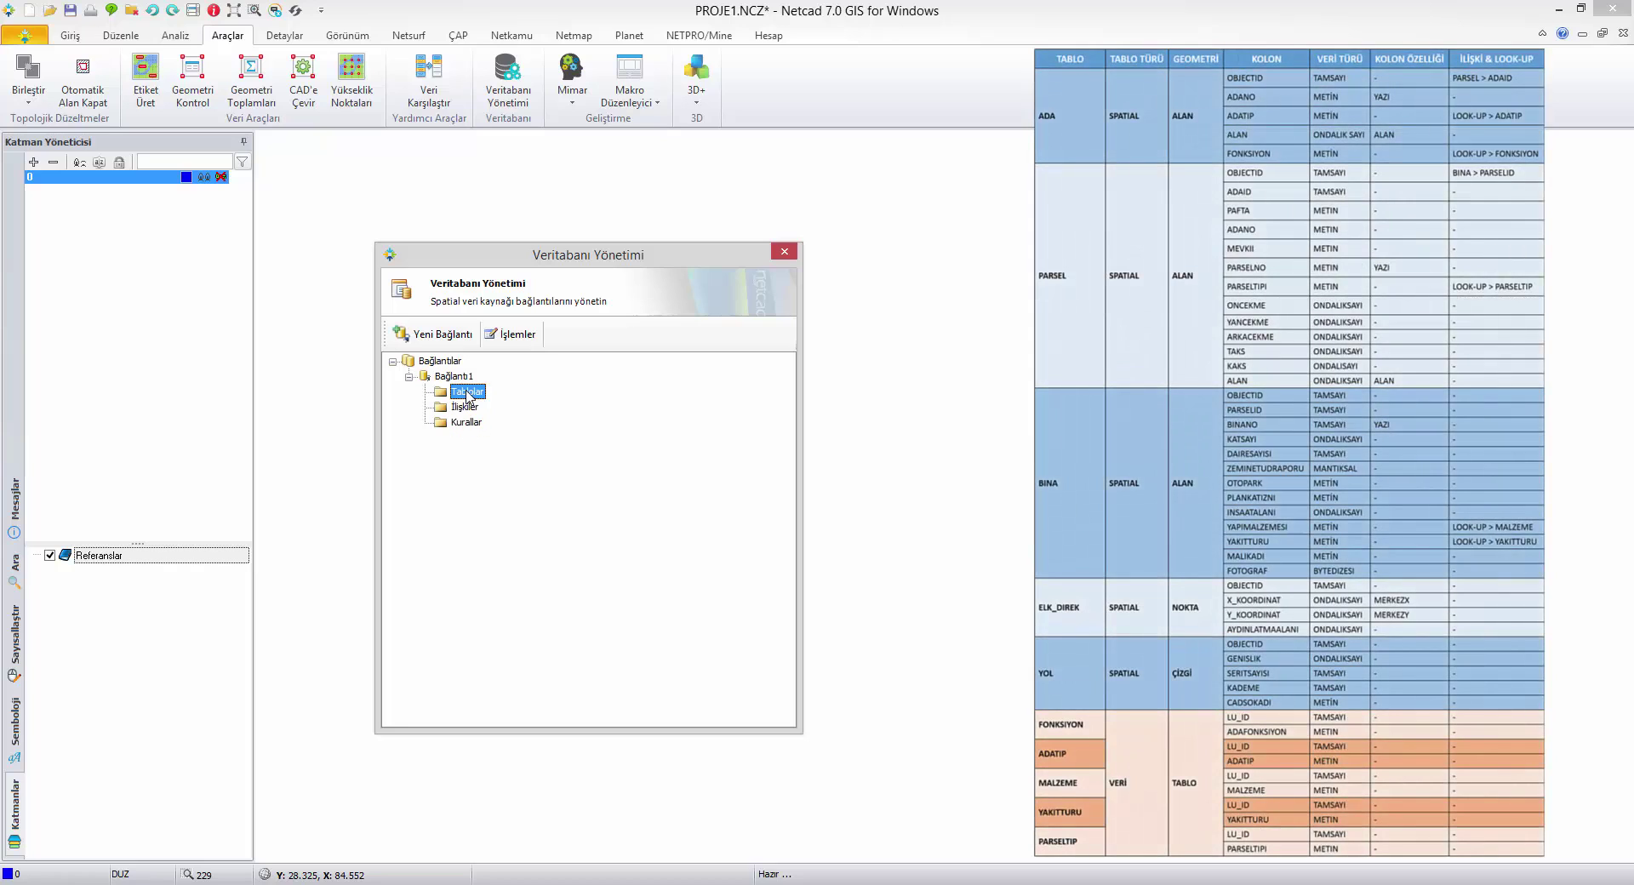
right_click(470, 394)
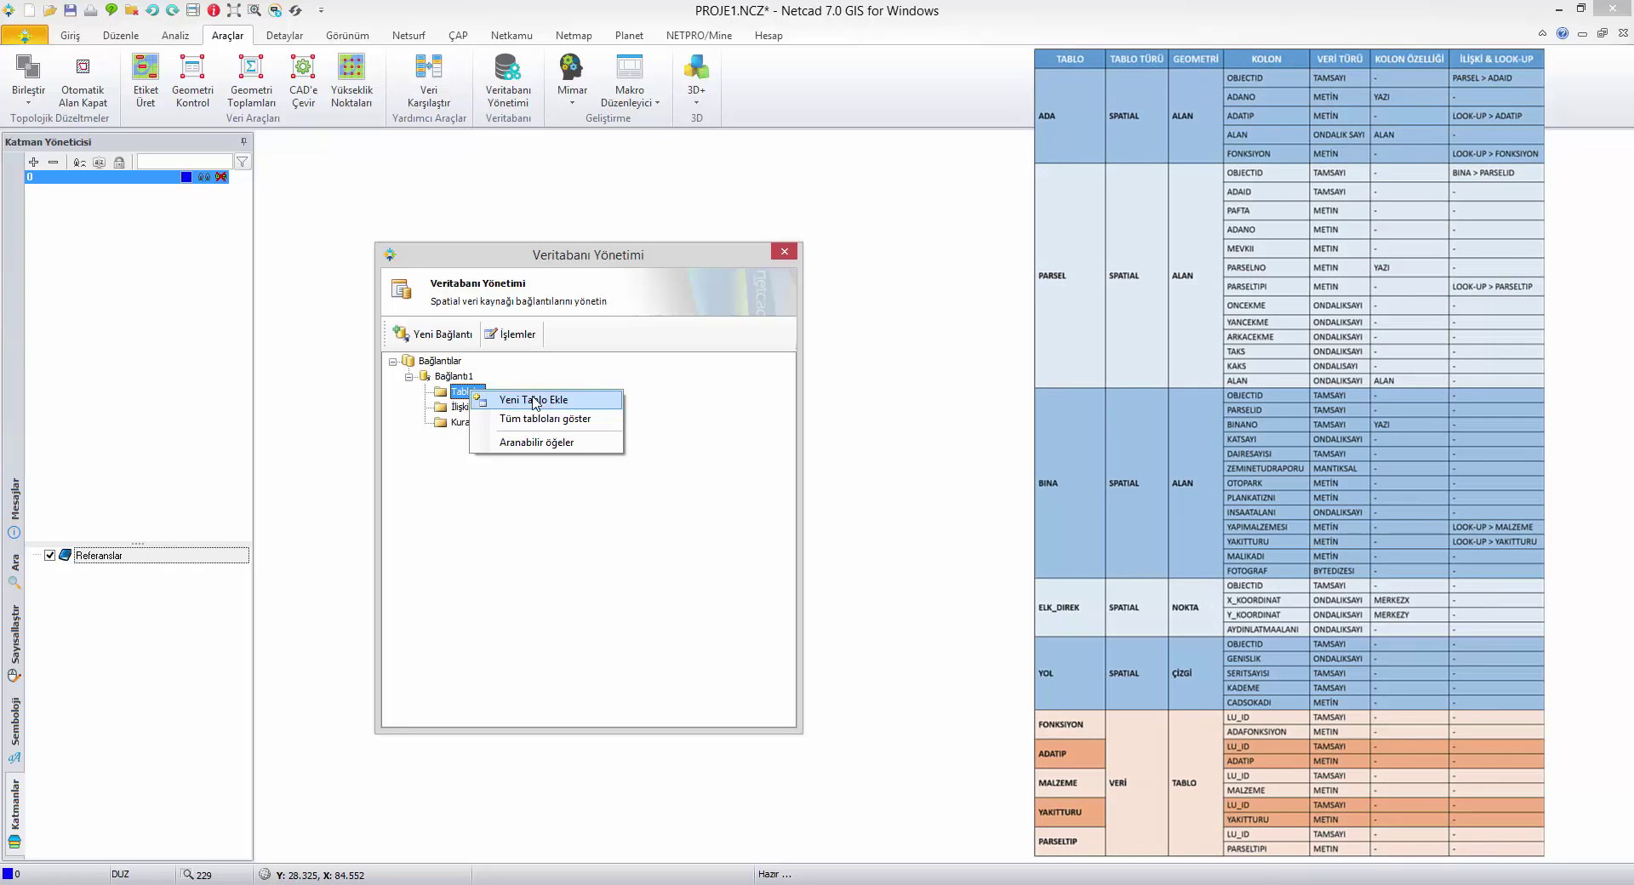
left_click(575, 401)
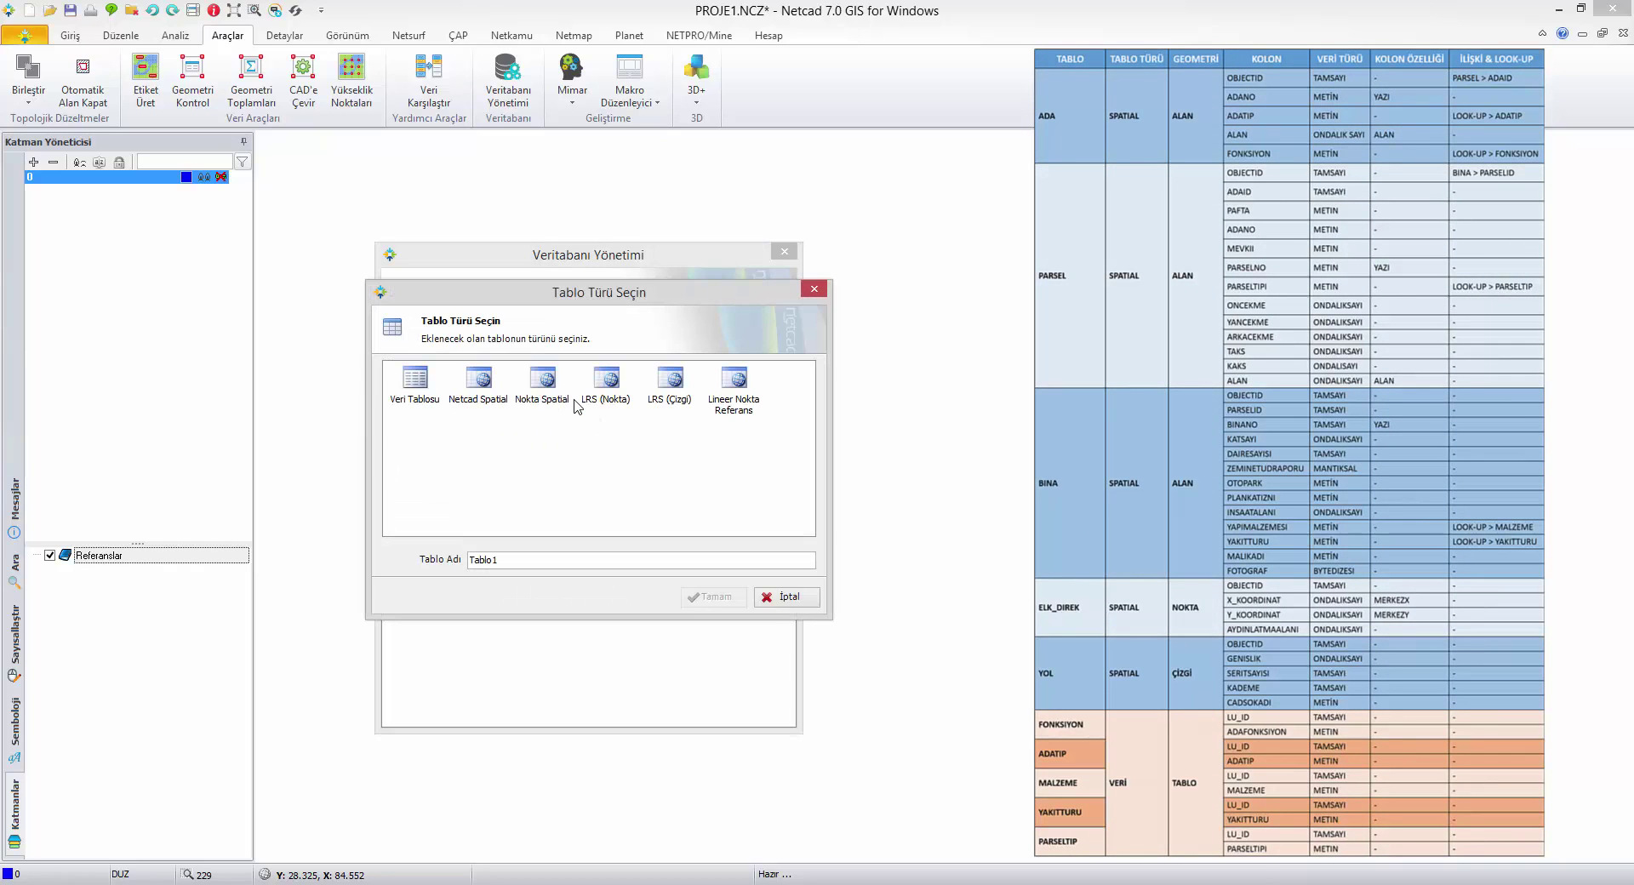
left_click(483, 396)
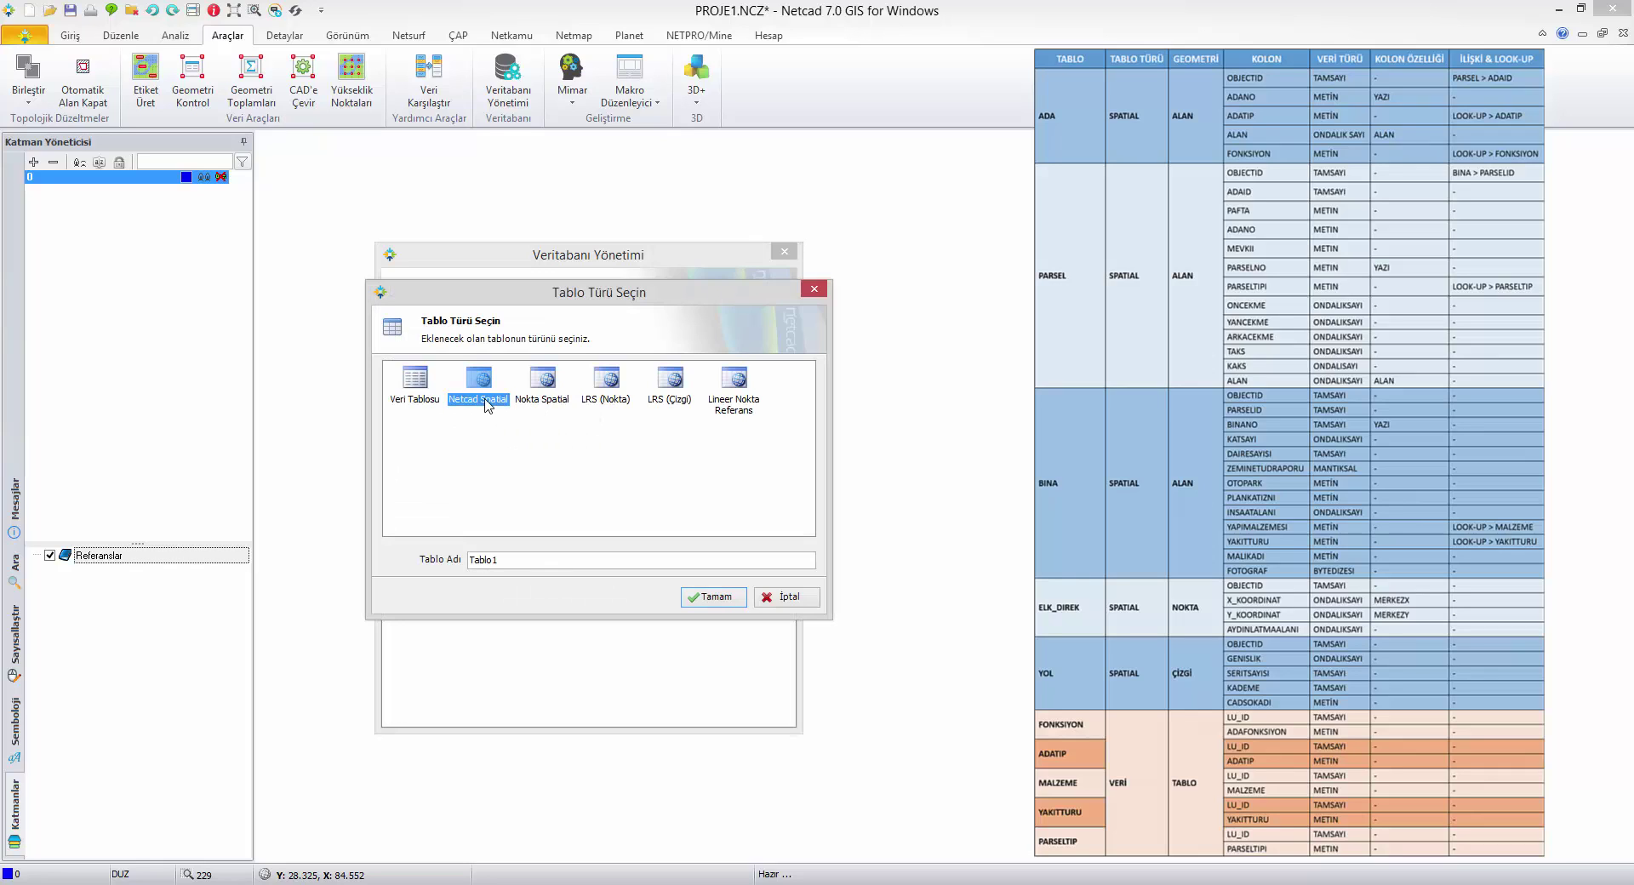
left_click_drag(529, 559, 468, 562)
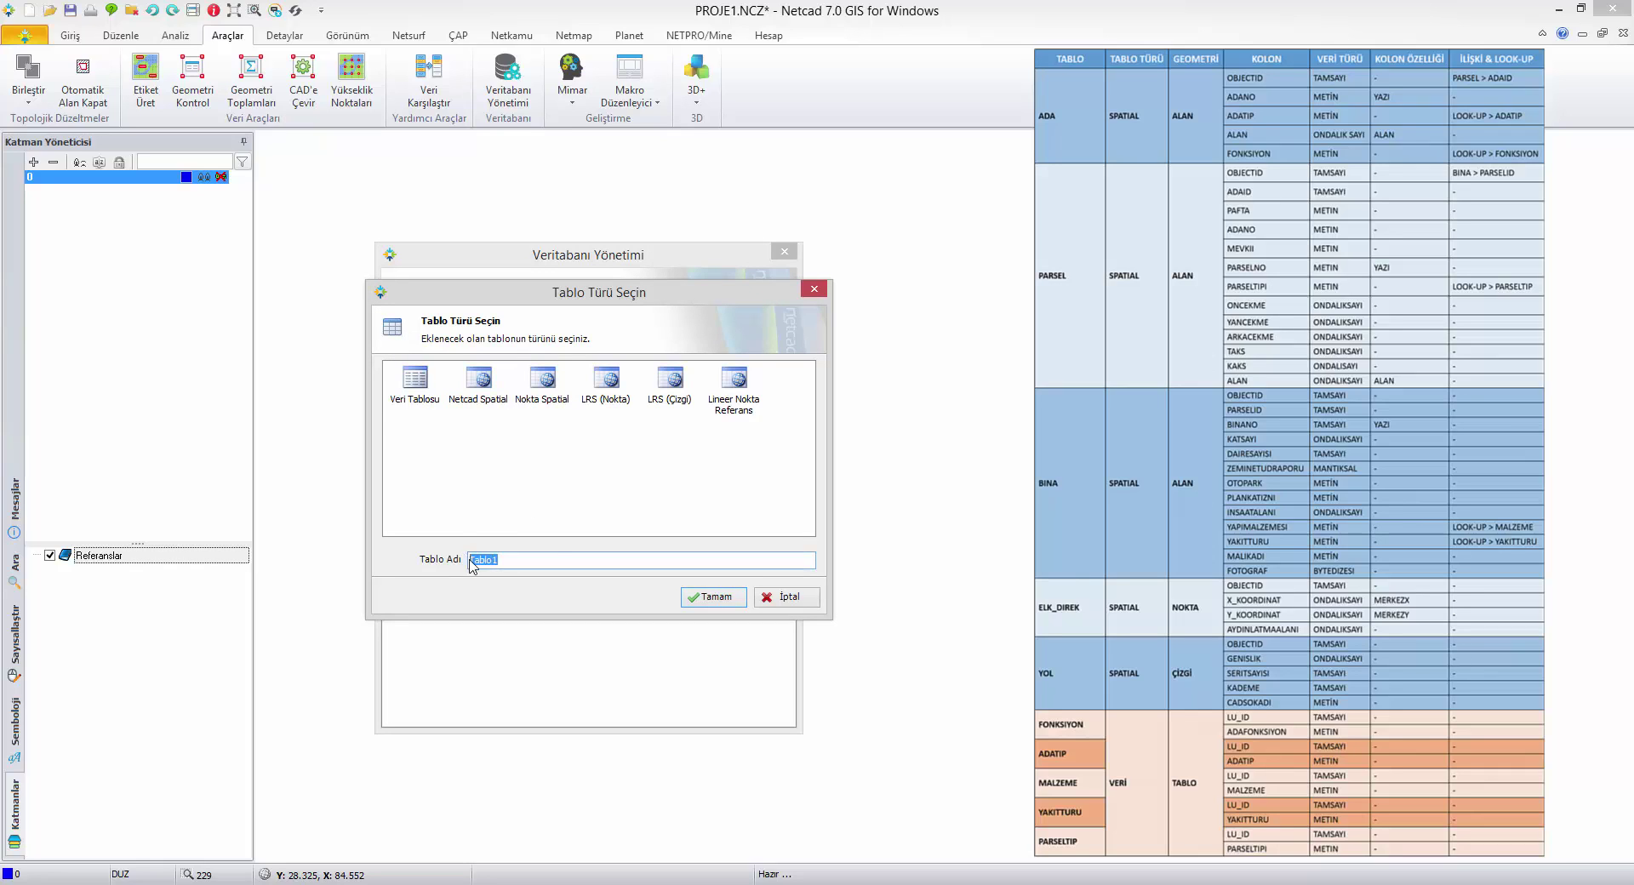
type("ADA")
left_click(700, 598)
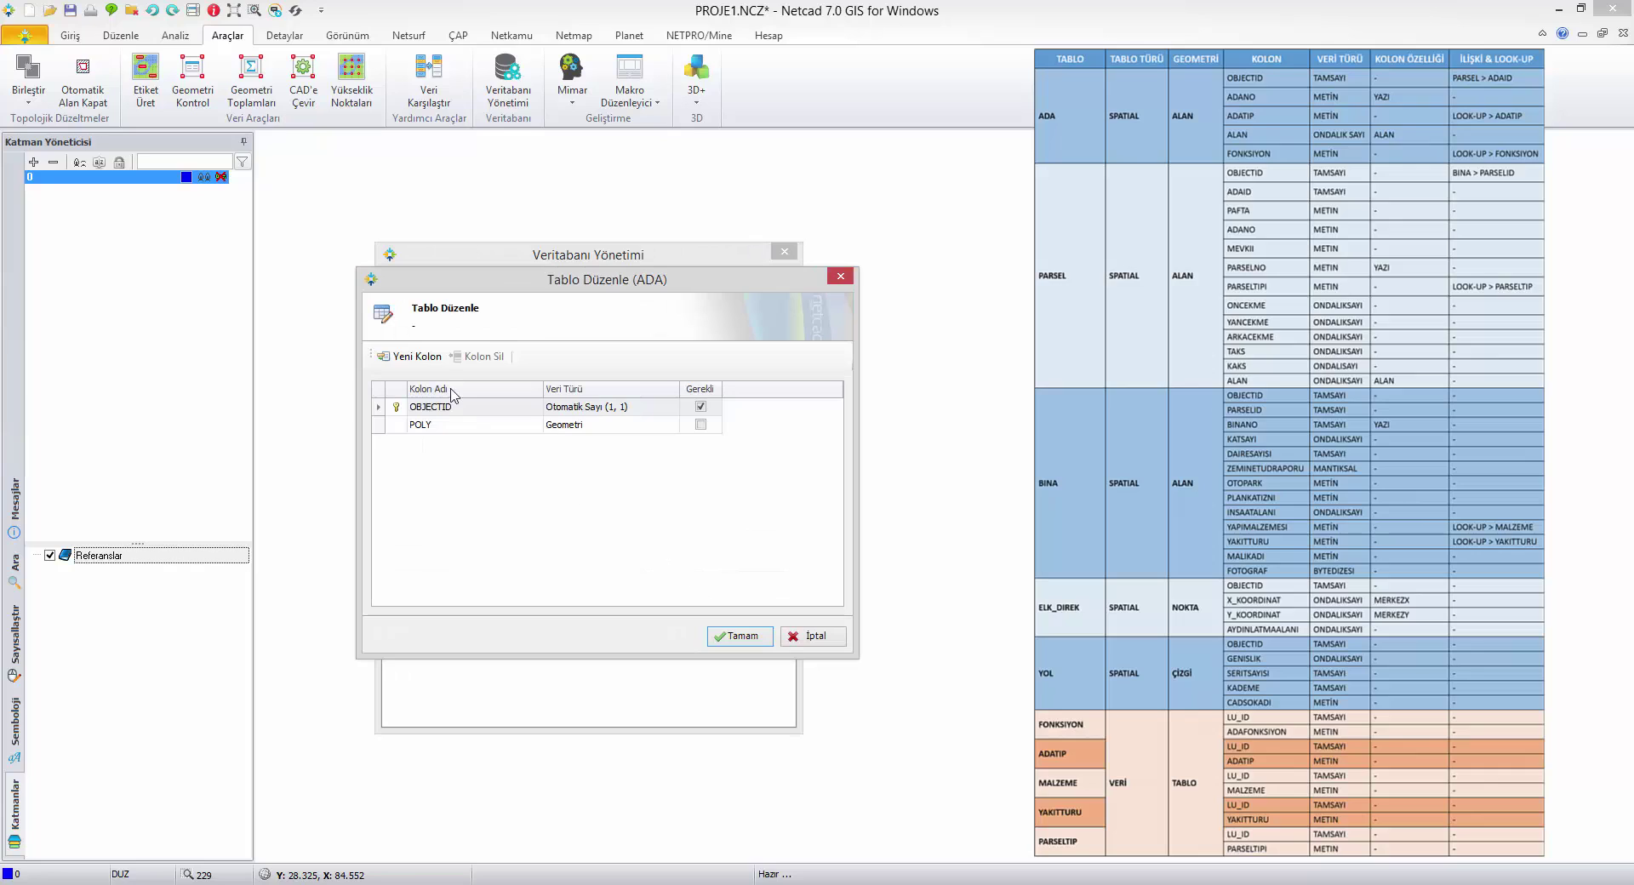
Step: Add a column named ADANO to the ADA table with the data type Tam Sayı
left_click(430, 359)
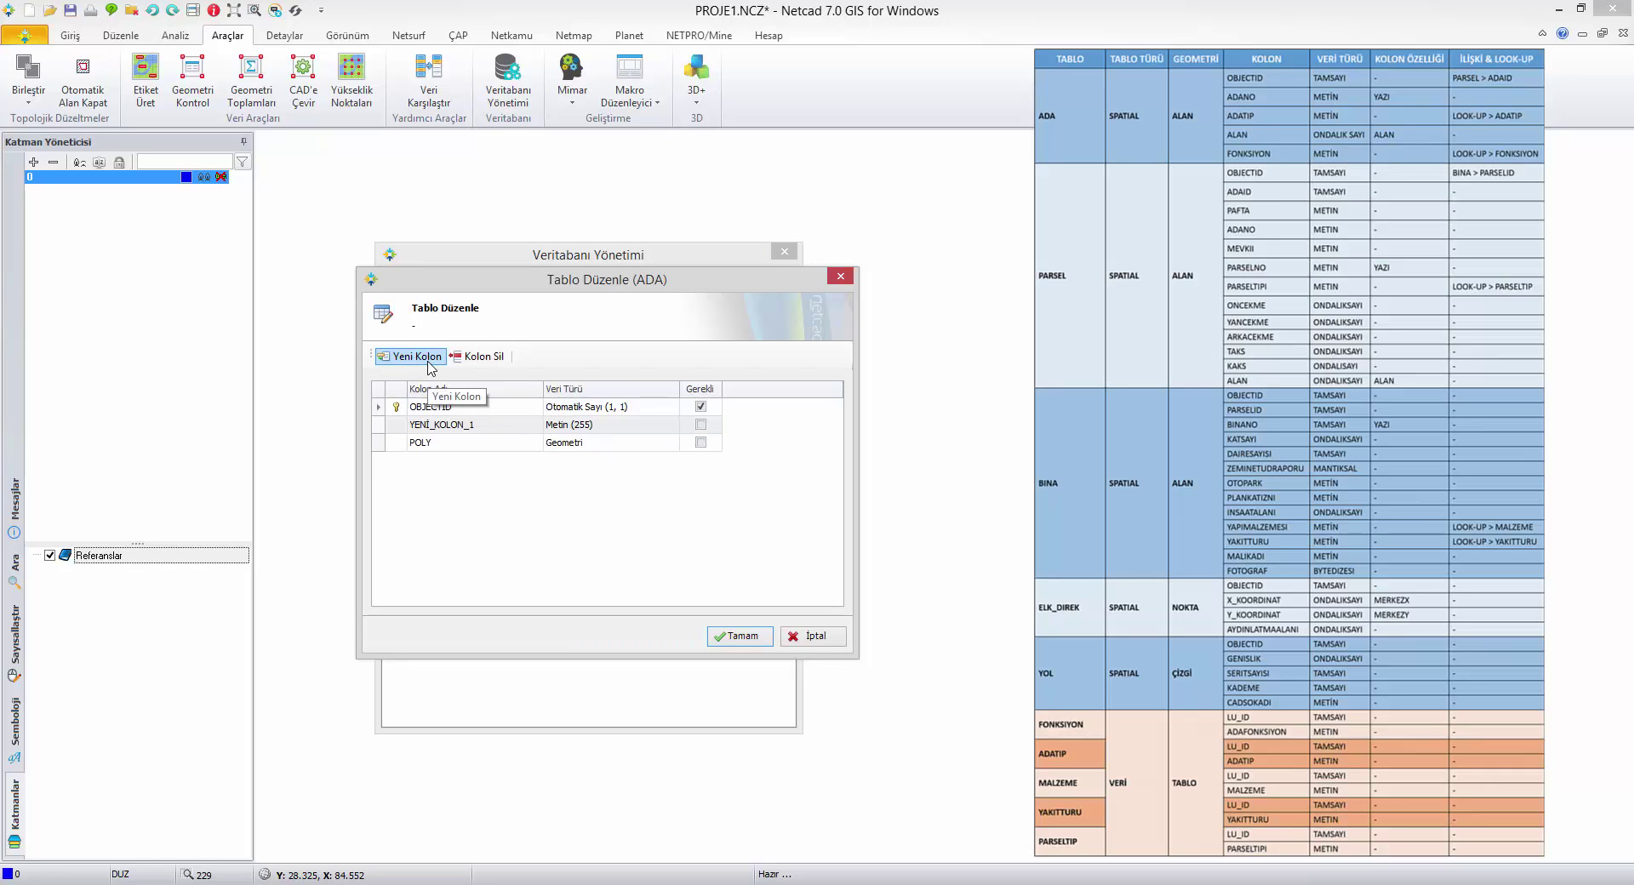
left_click(493, 430)
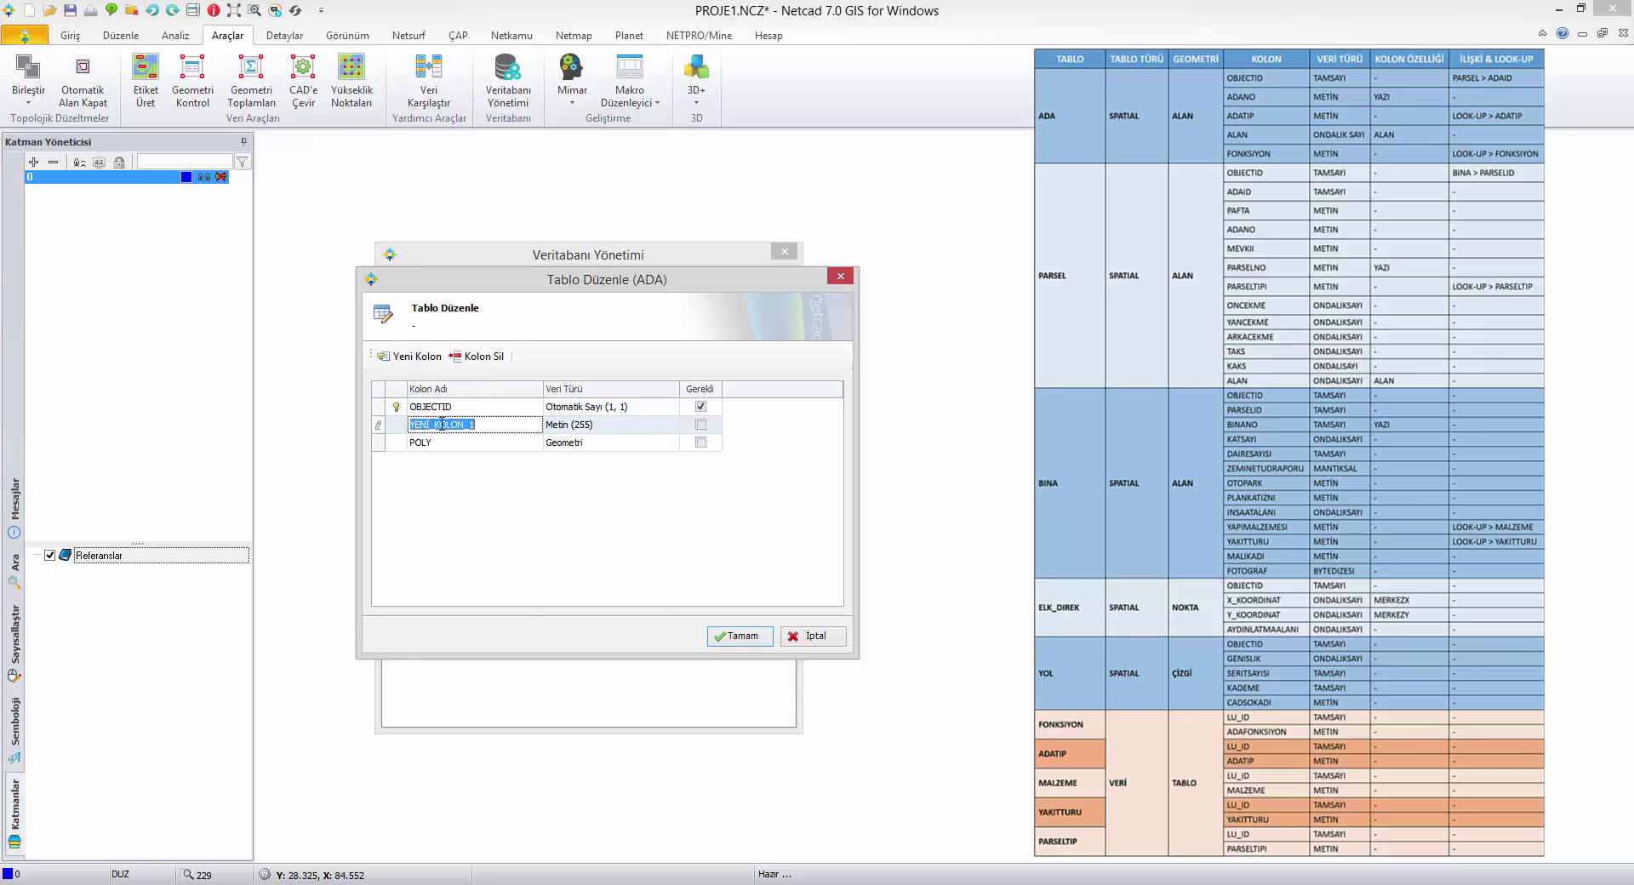
type("ADANO")
left_click(620, 425)
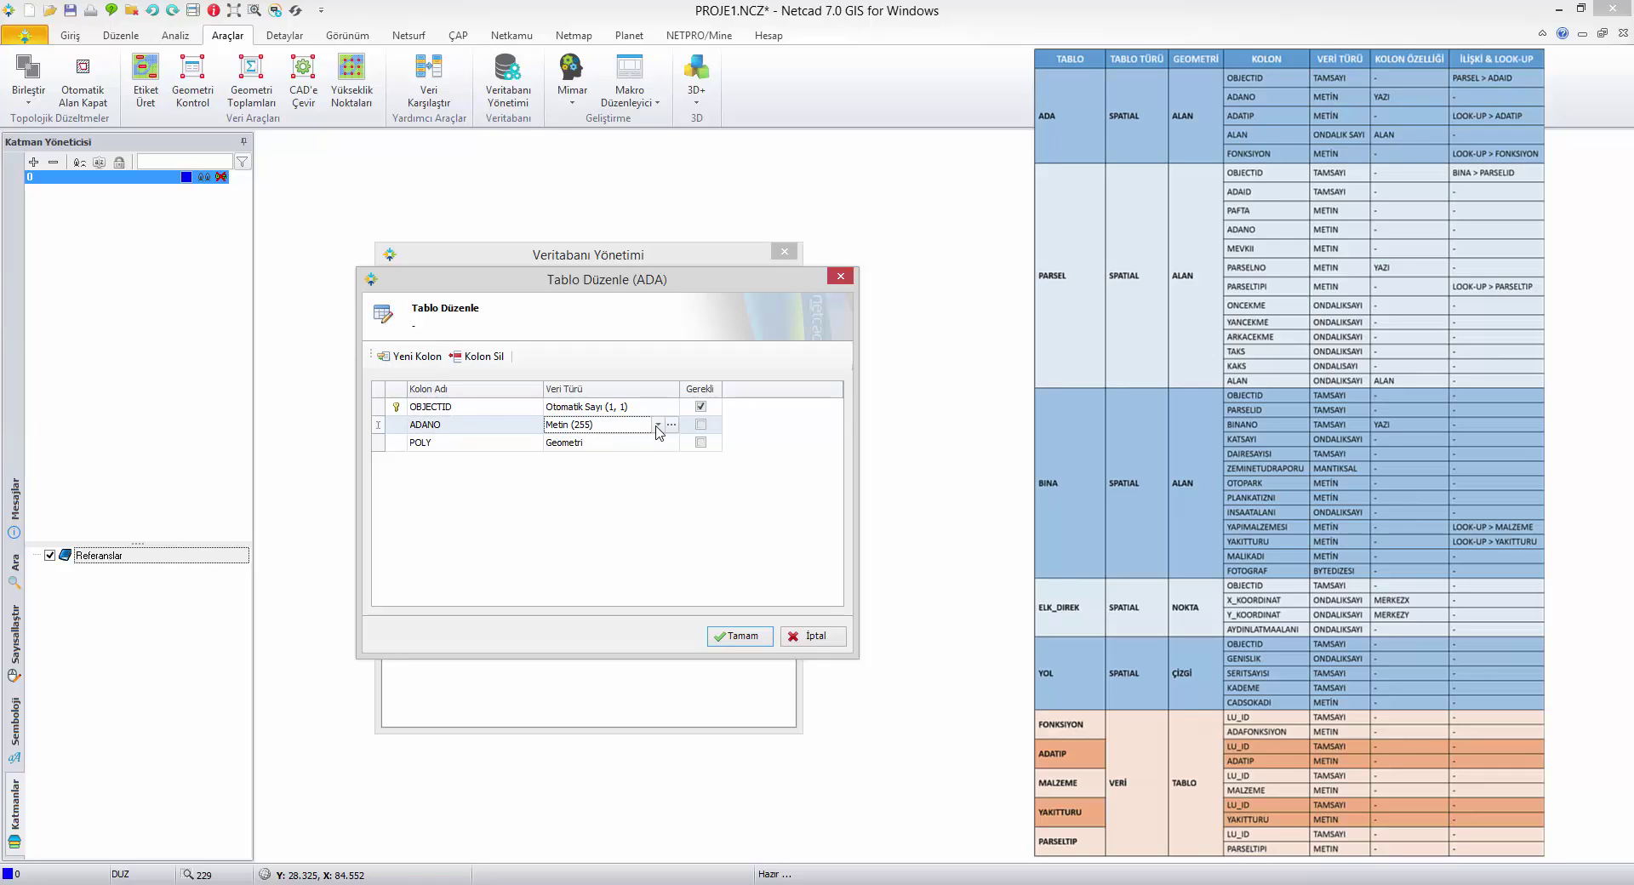
left_click(658, 424)
scroll(645, 481, "down", 2)
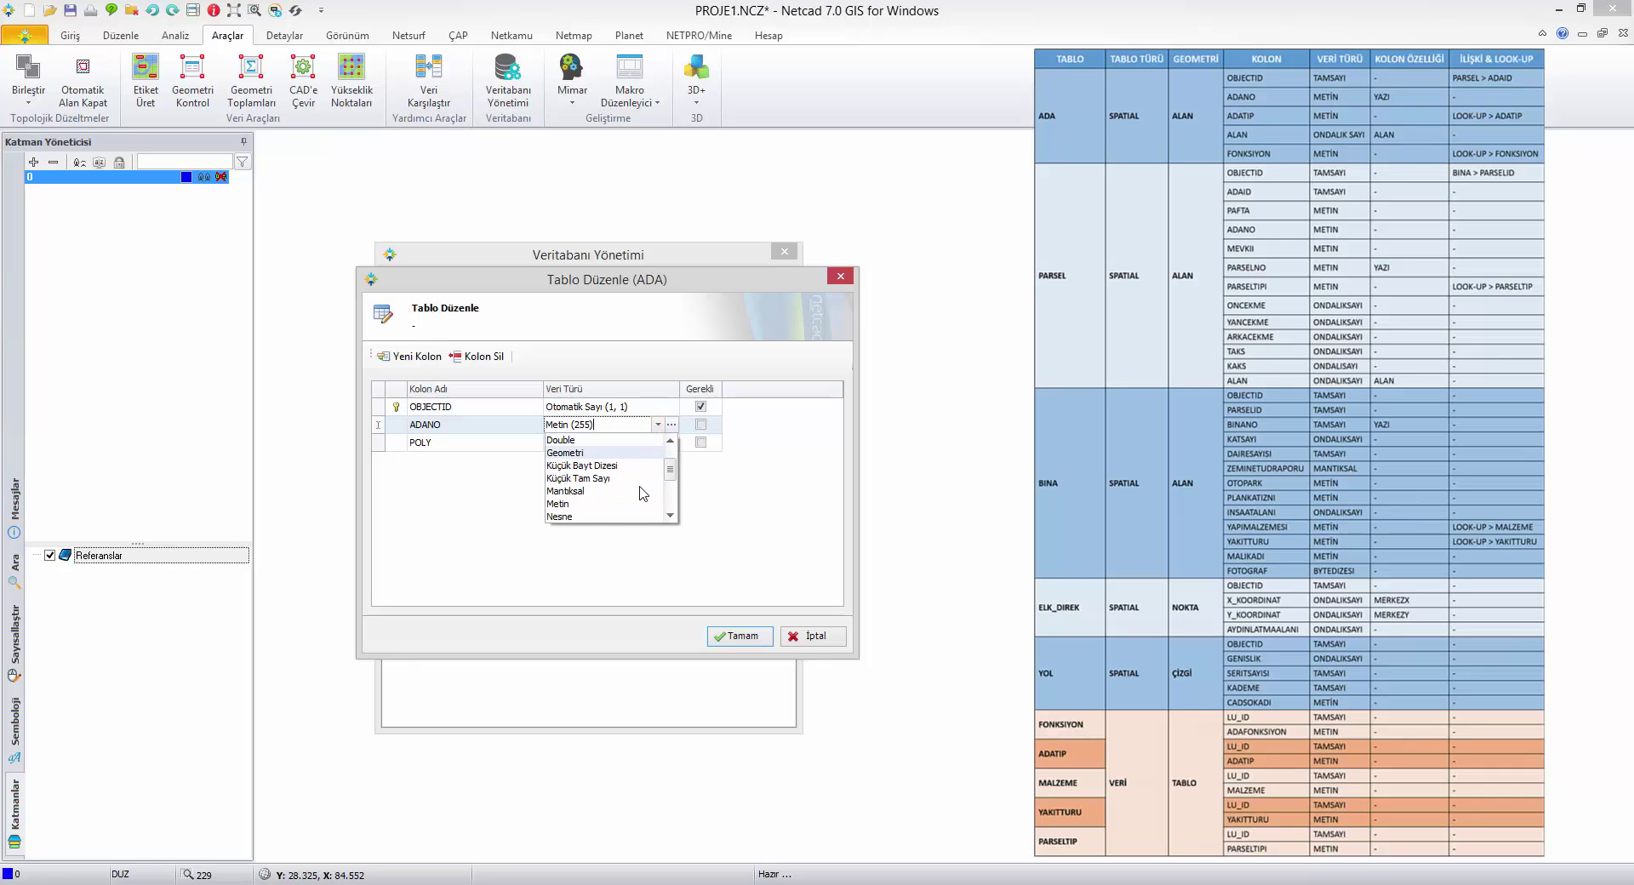
scroll(643, 494, "down", 1)
left_click(622, 516)
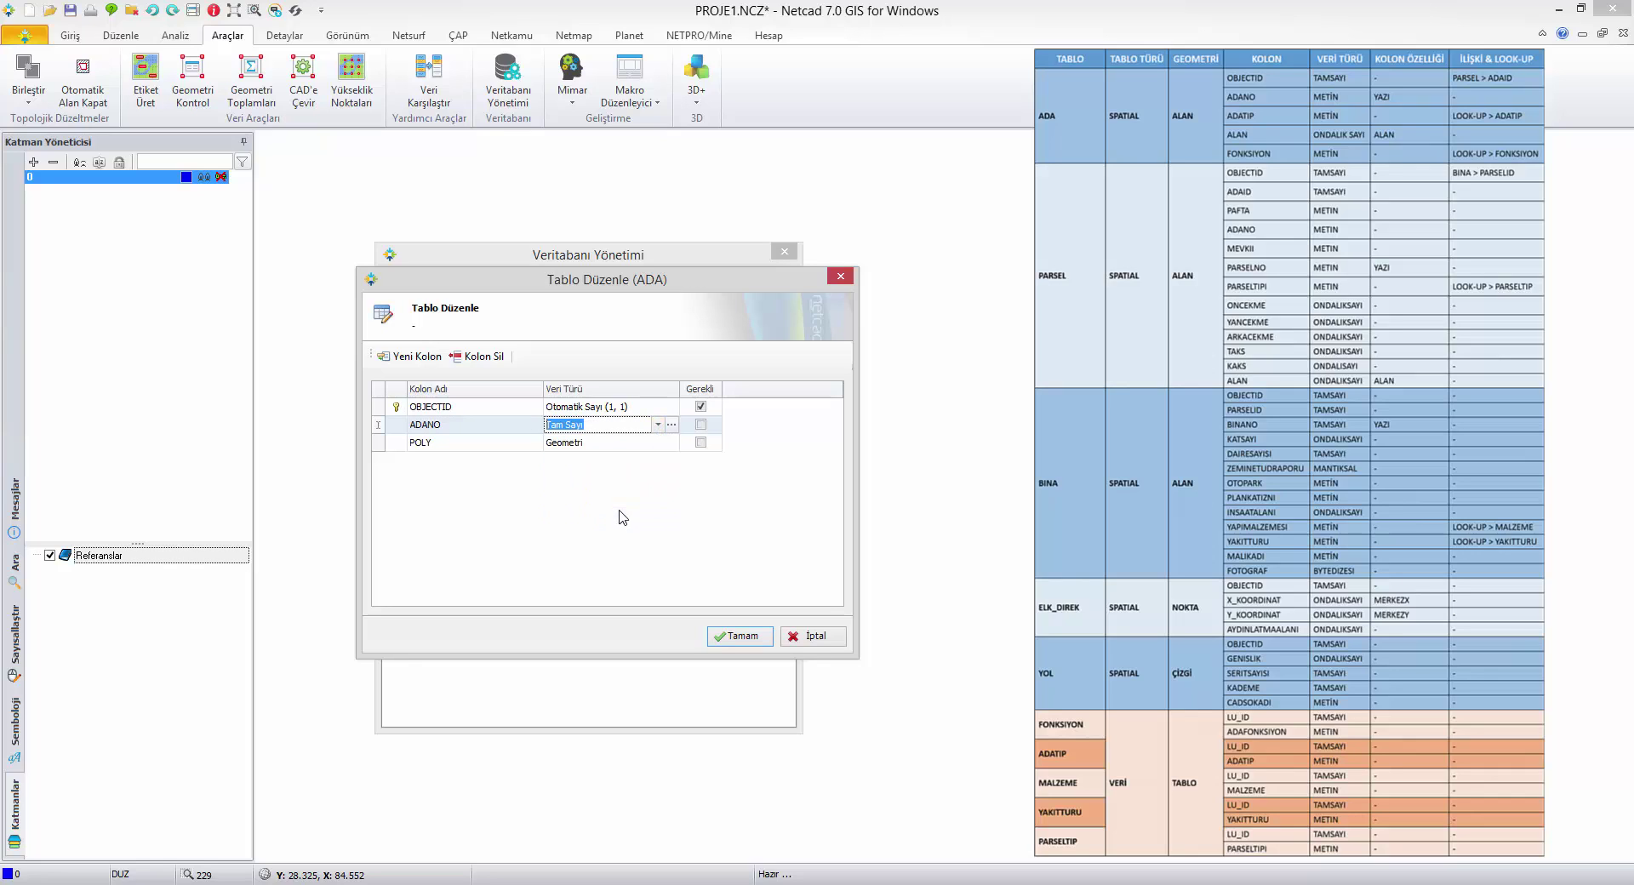
Step: Add a column named ADATIP to the ADA table, keeping the data type Metin (255)
left_click(411, 360)
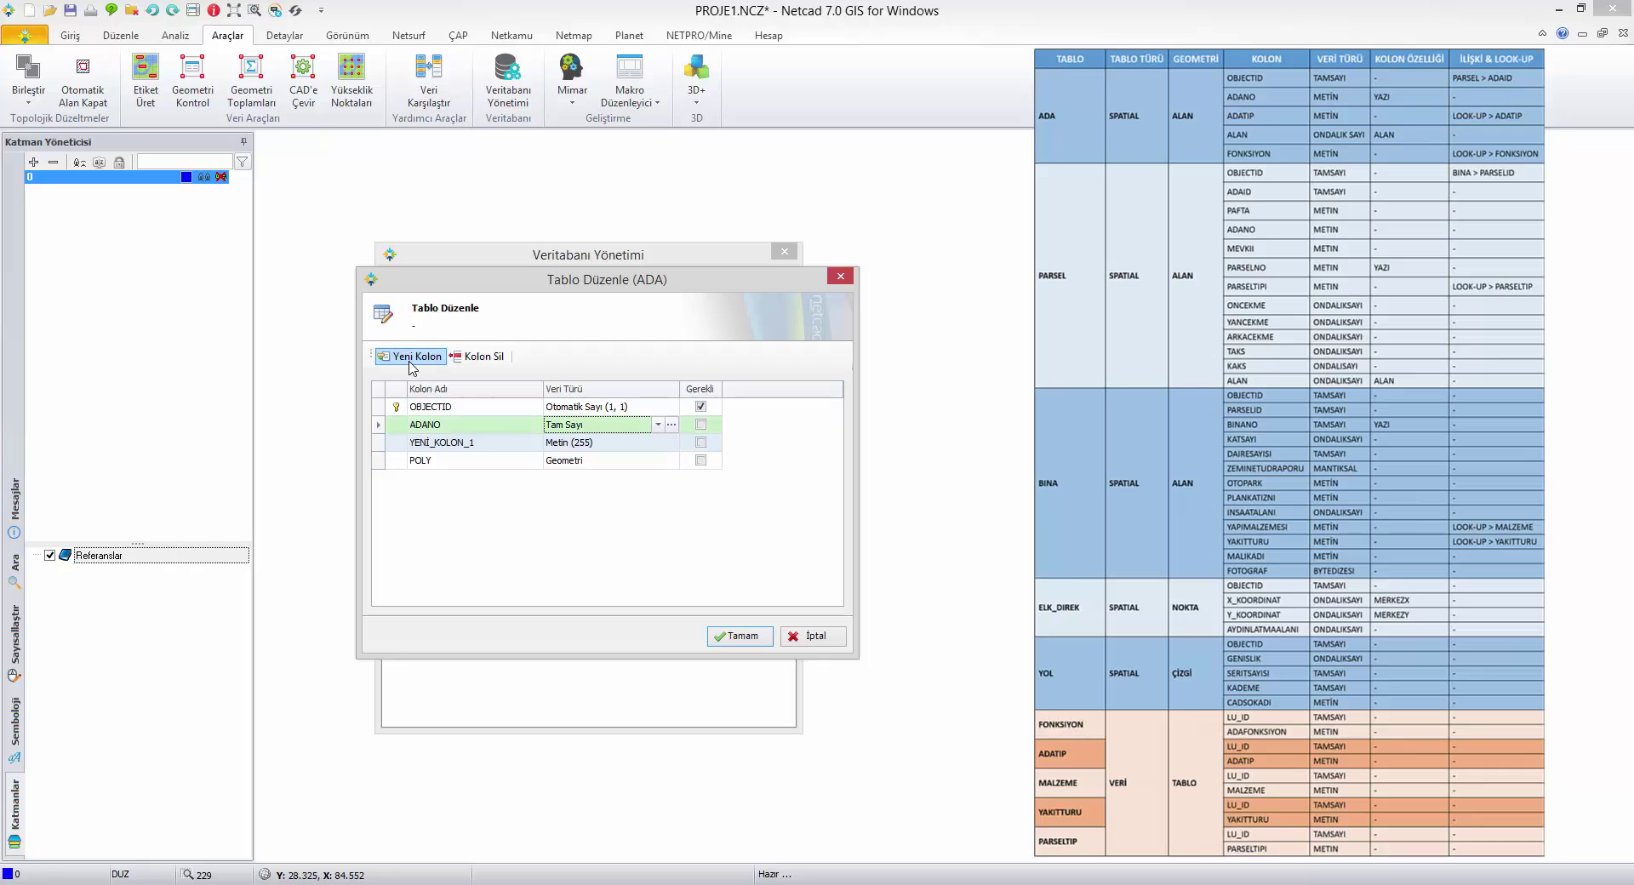
left_click(490, 443)
left_click(413, 442)
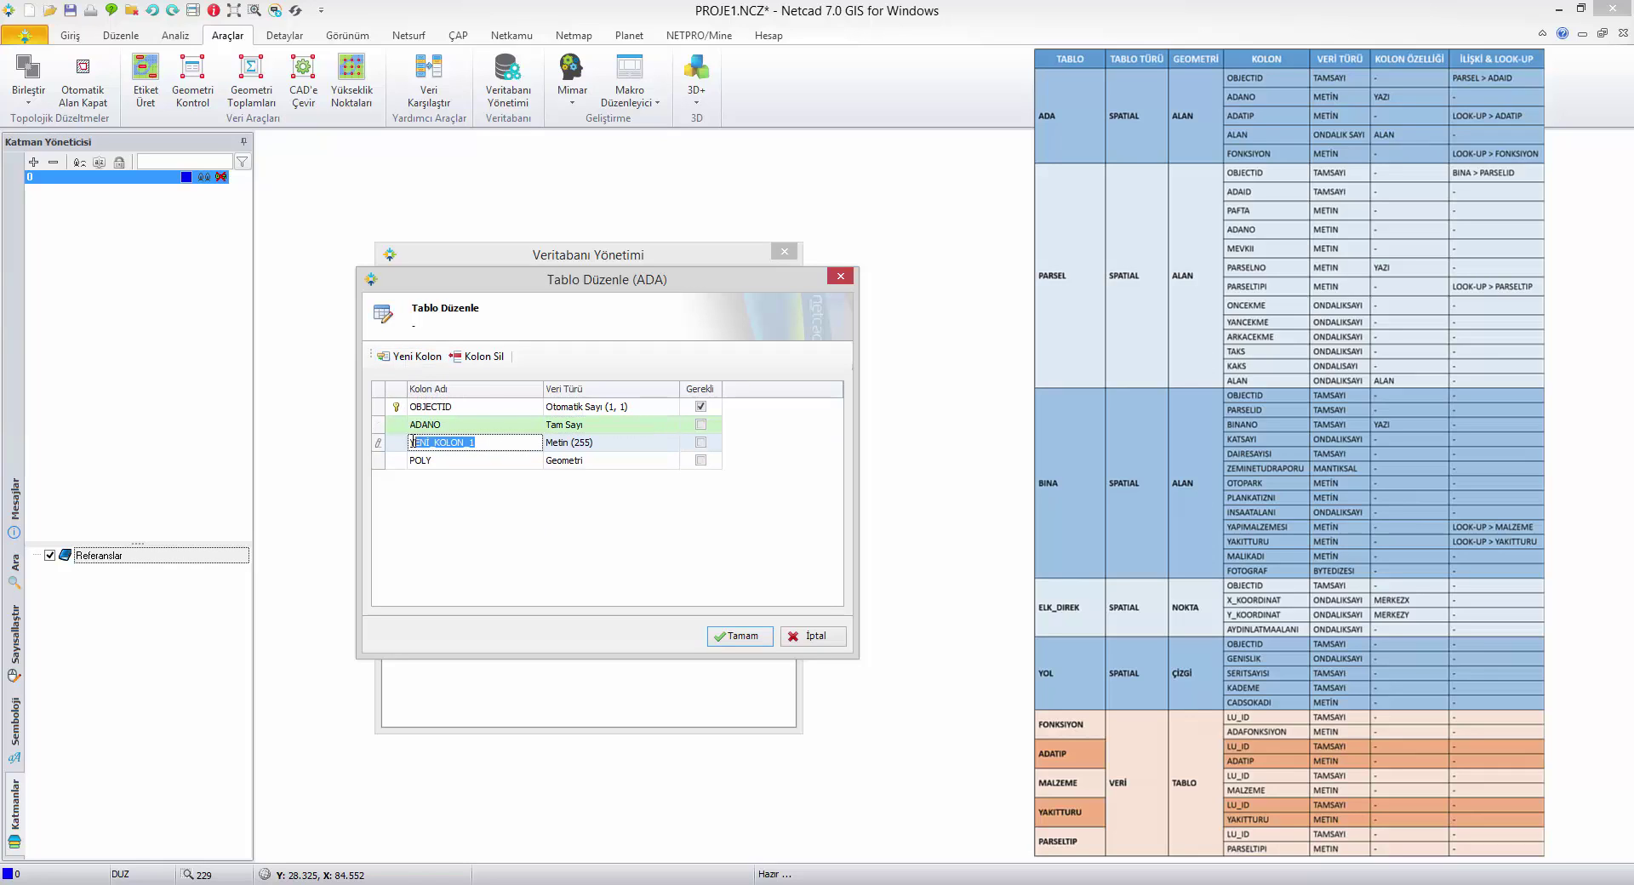
type("ADATIP")
left_click(608, 445)
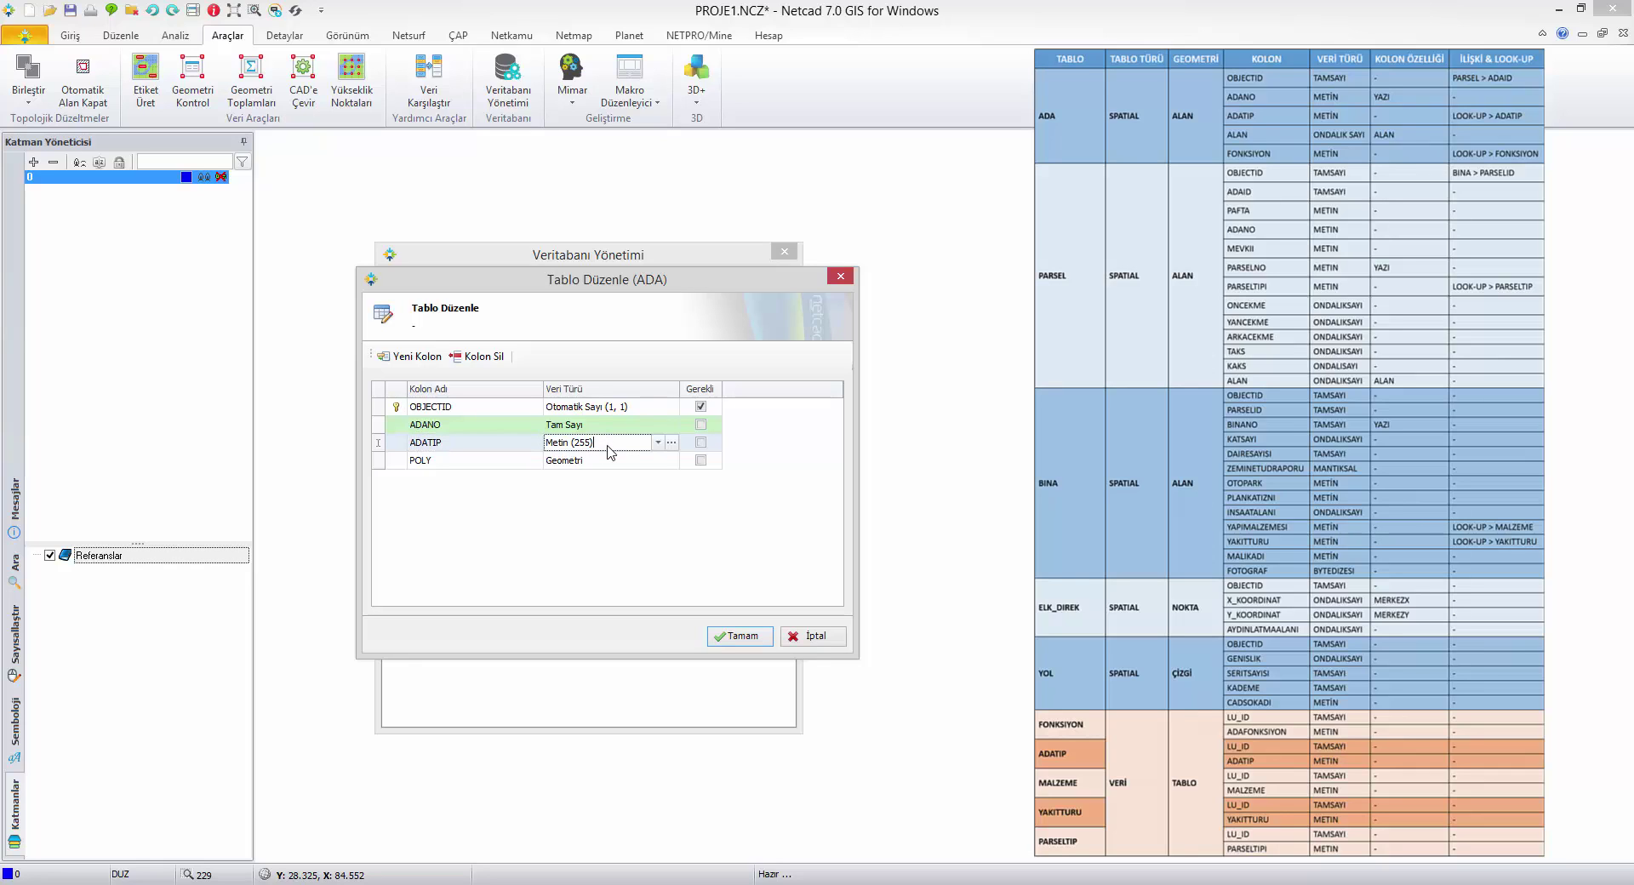
Step: Add a column named ALAN to the ADA table with the data type Ondalık Sayı
left_click(413, 355)
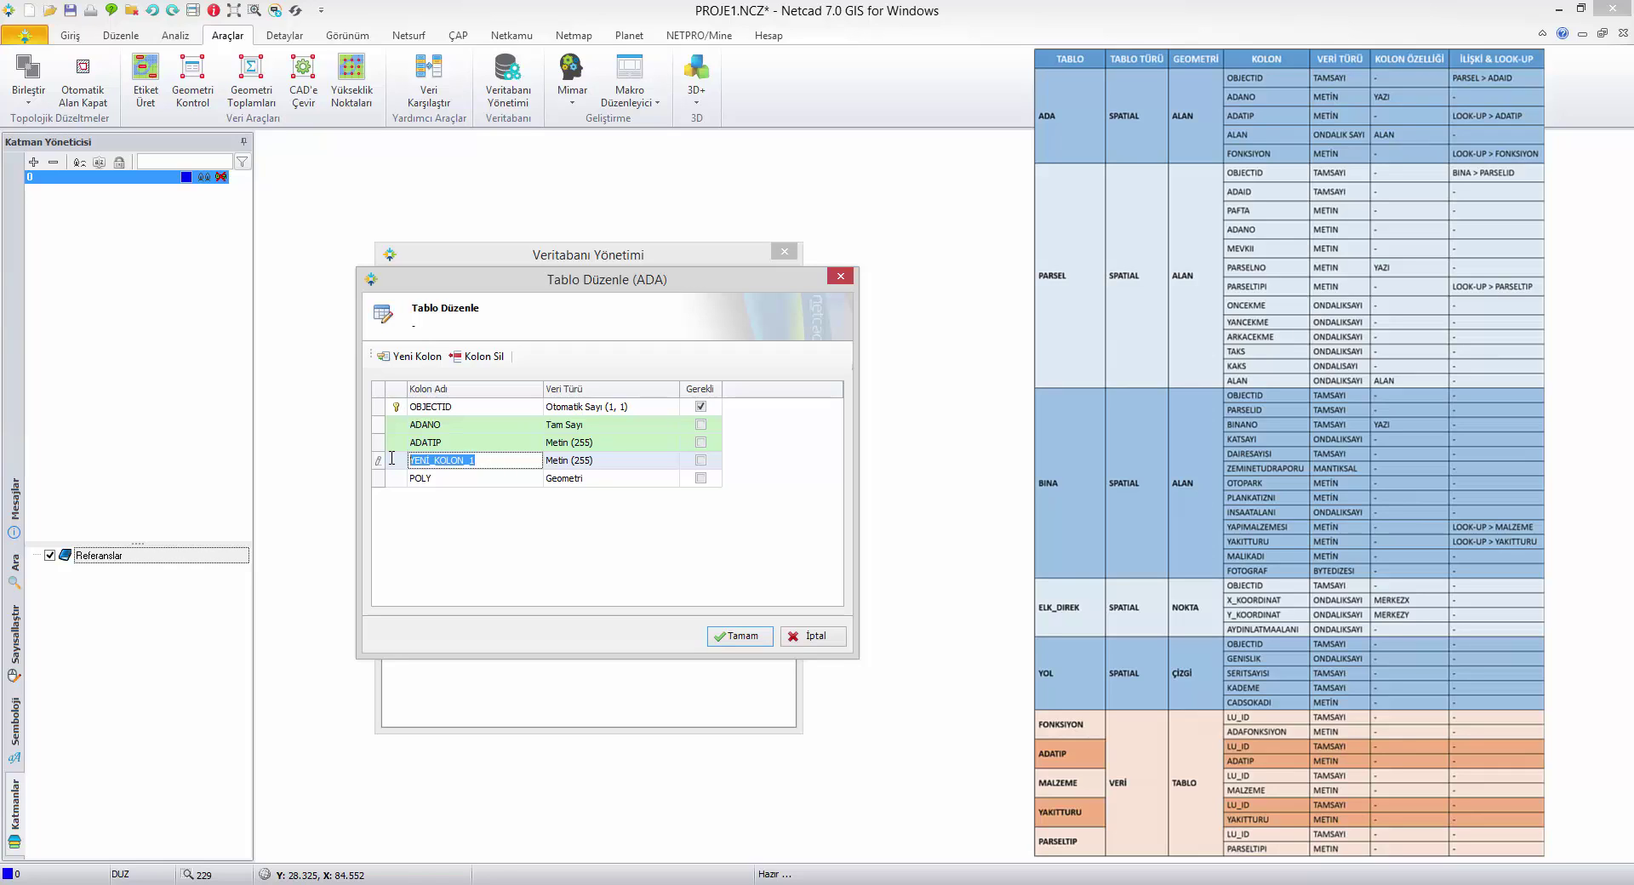
type("ALAN")
left_click(549, 460)
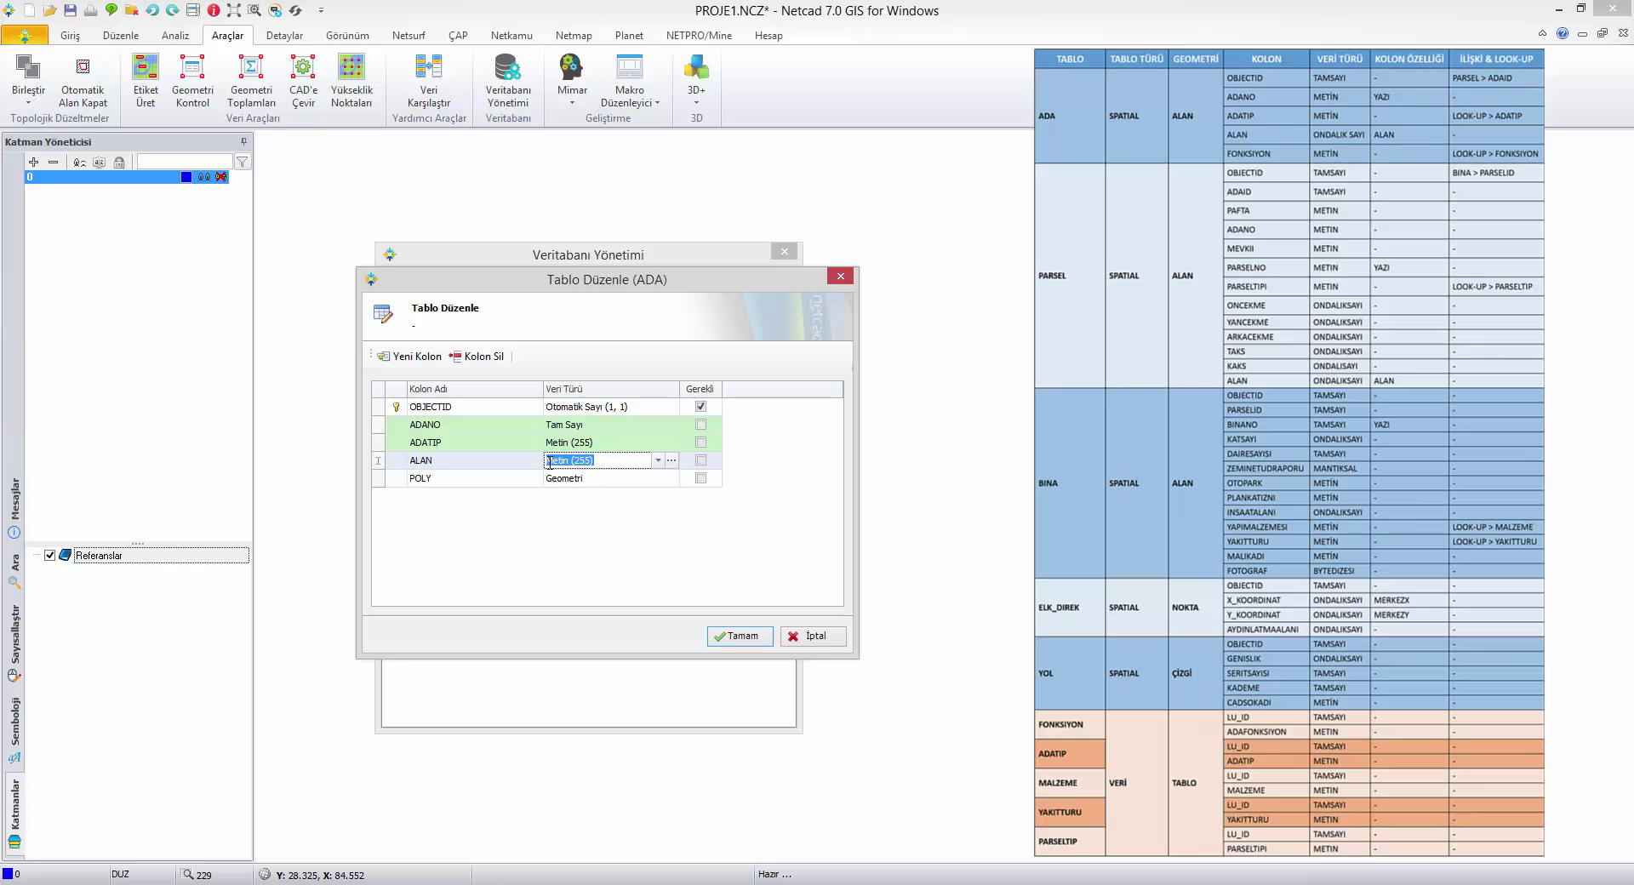
type("Ondalık Sayı")
key("Return")
Step: Add a column named FONKSIYON with the data type Metin (255) and save the ADA table
left_click(415, 356)
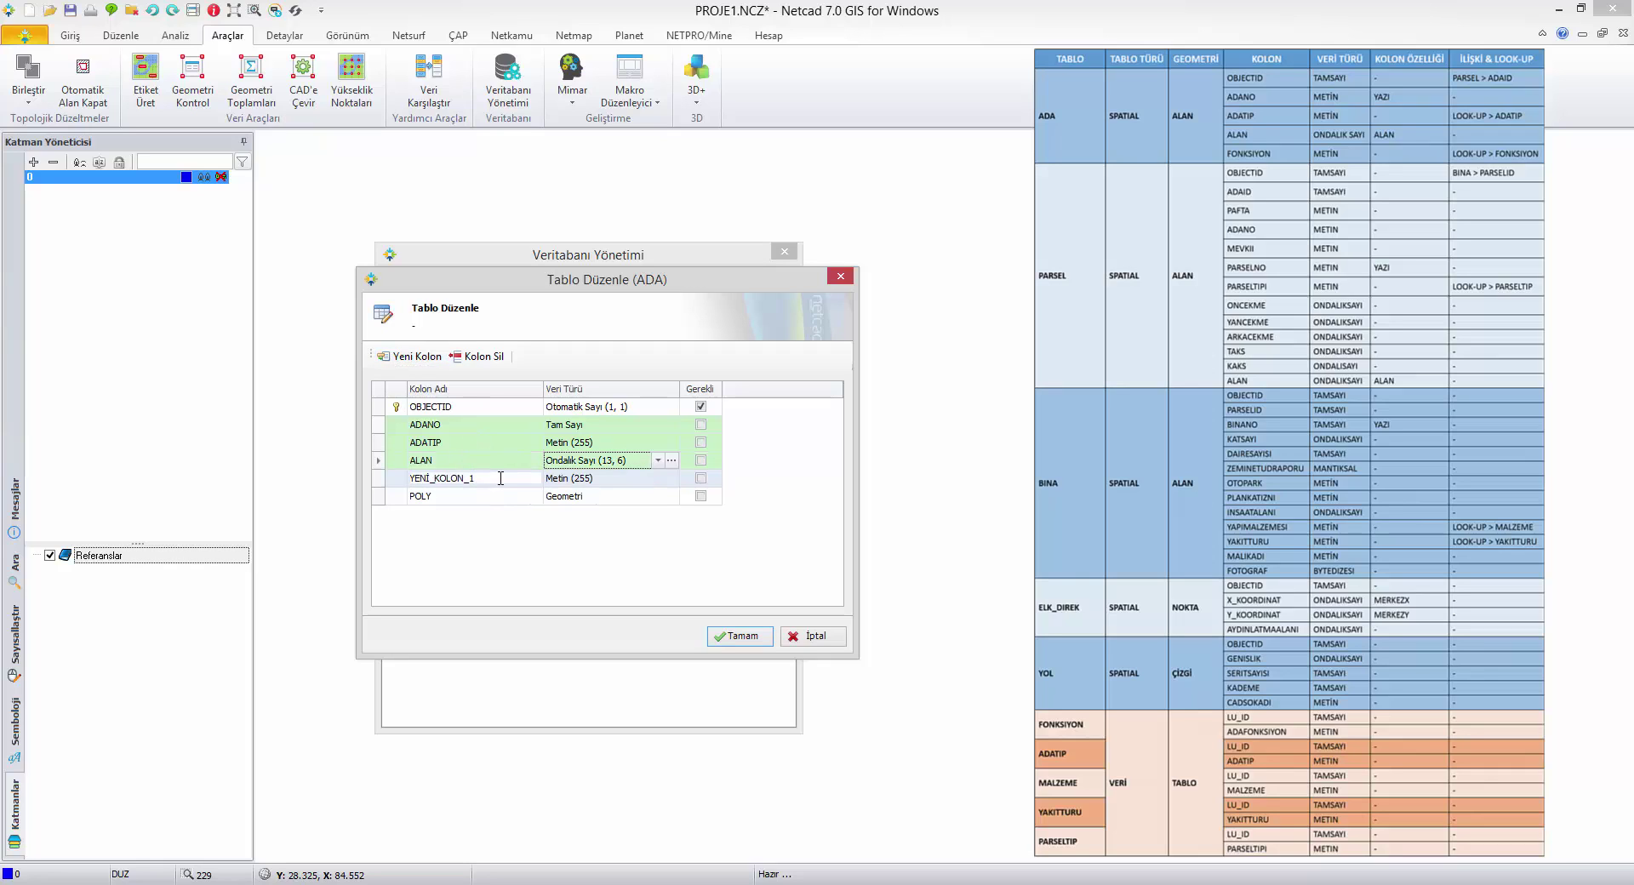
double_click(471, 479)
type("FONKSIYON")
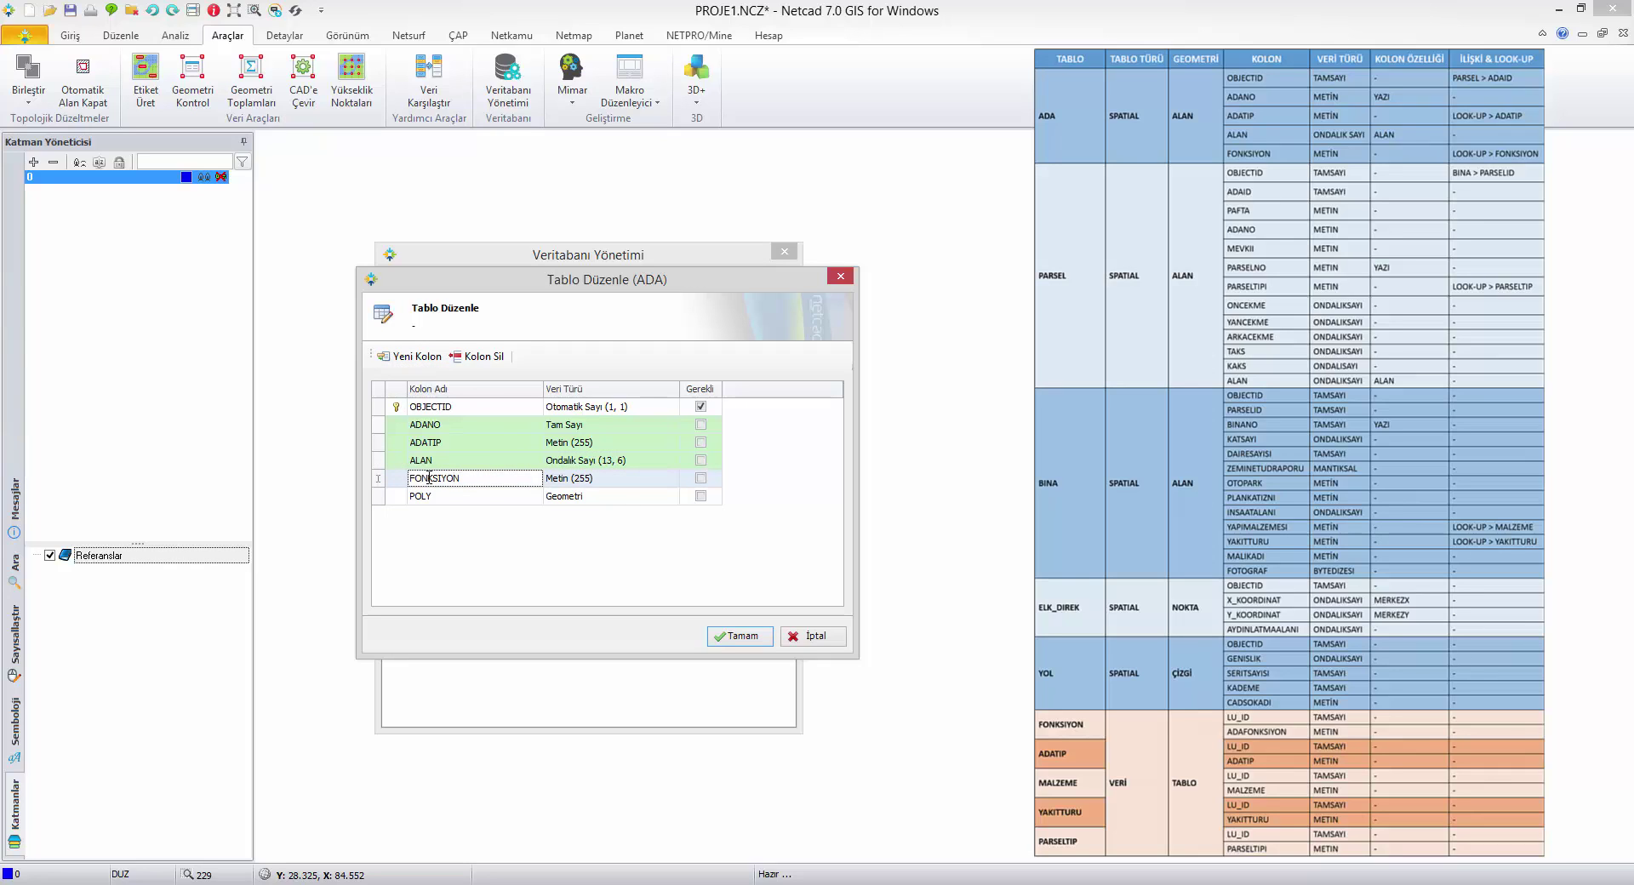
left_click(617, 482)
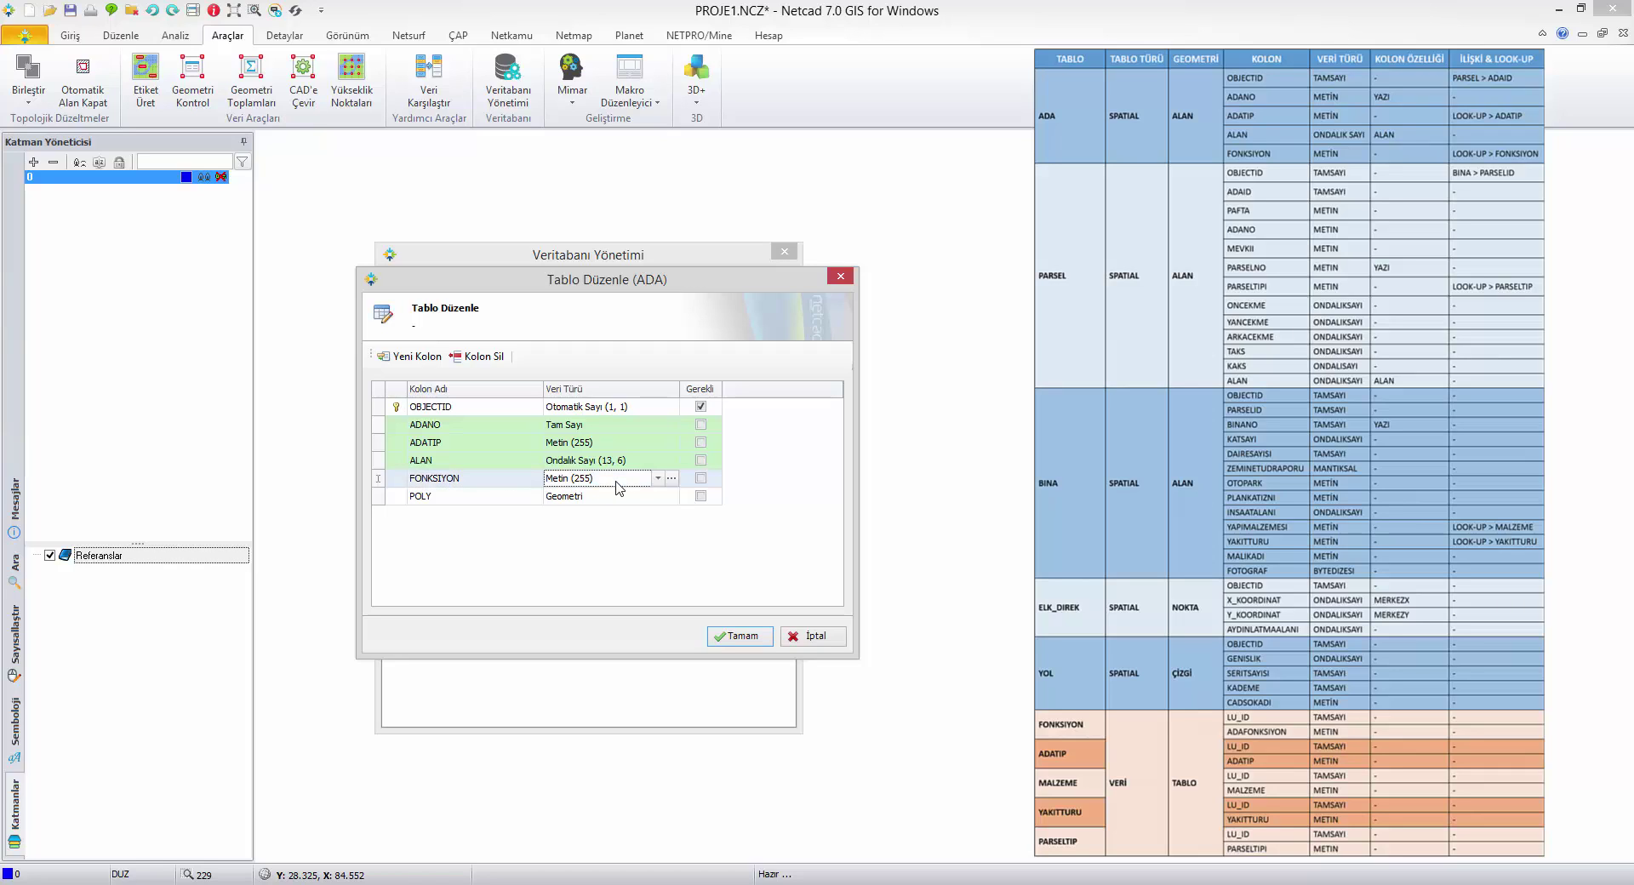
left_click(729, 640)
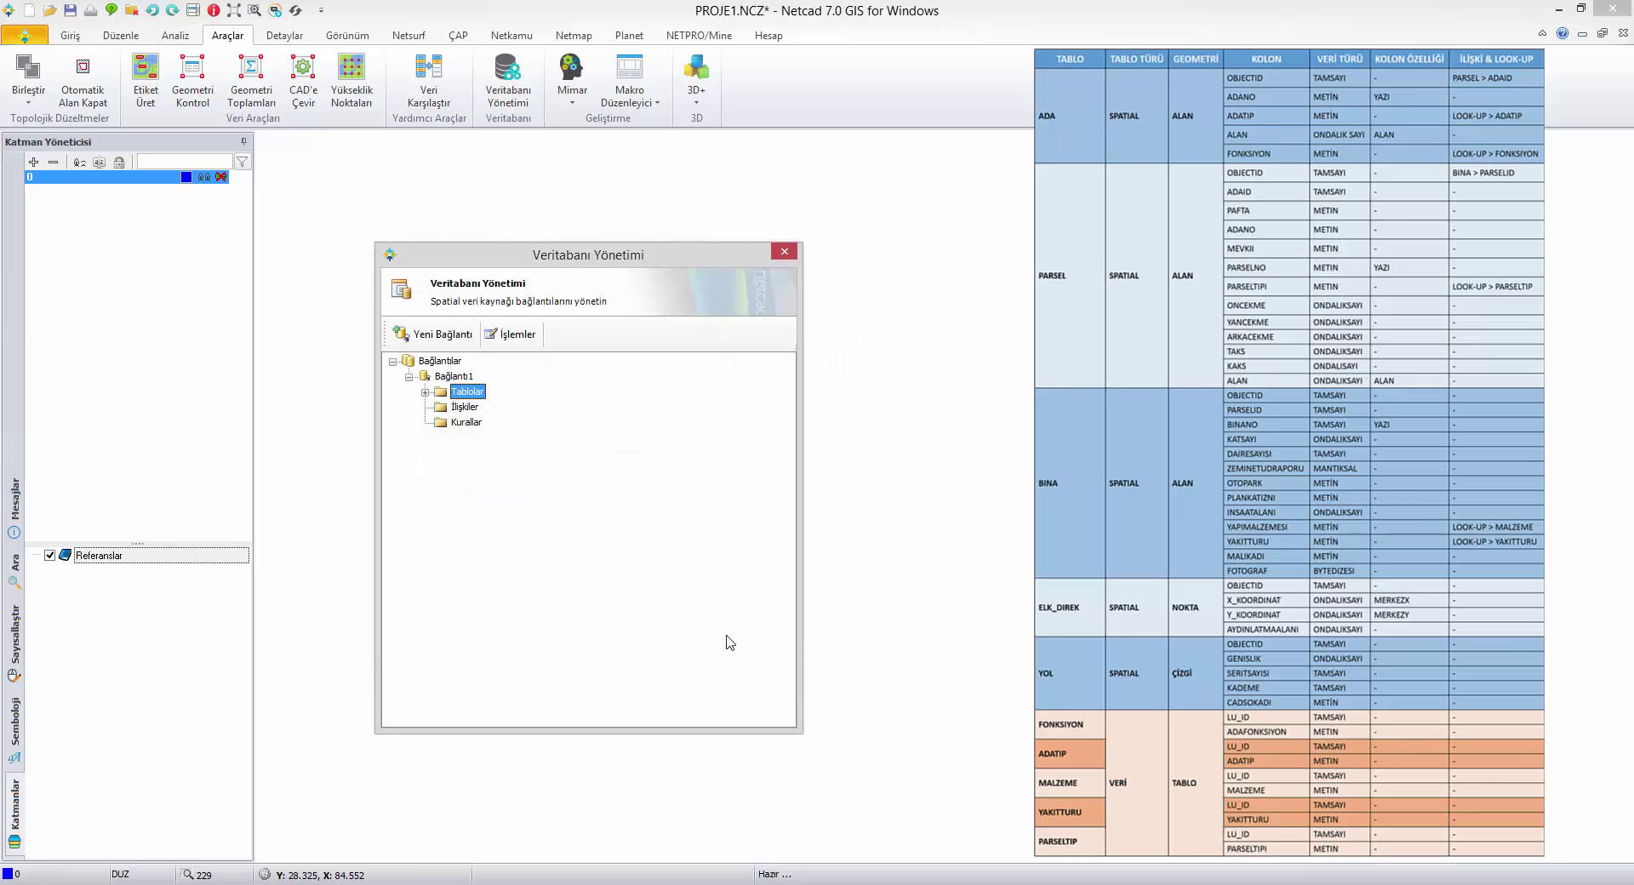
Step: Expand the ADA table under Netcad Spatial in the connection tree to review its columns
left_click(425, 392)
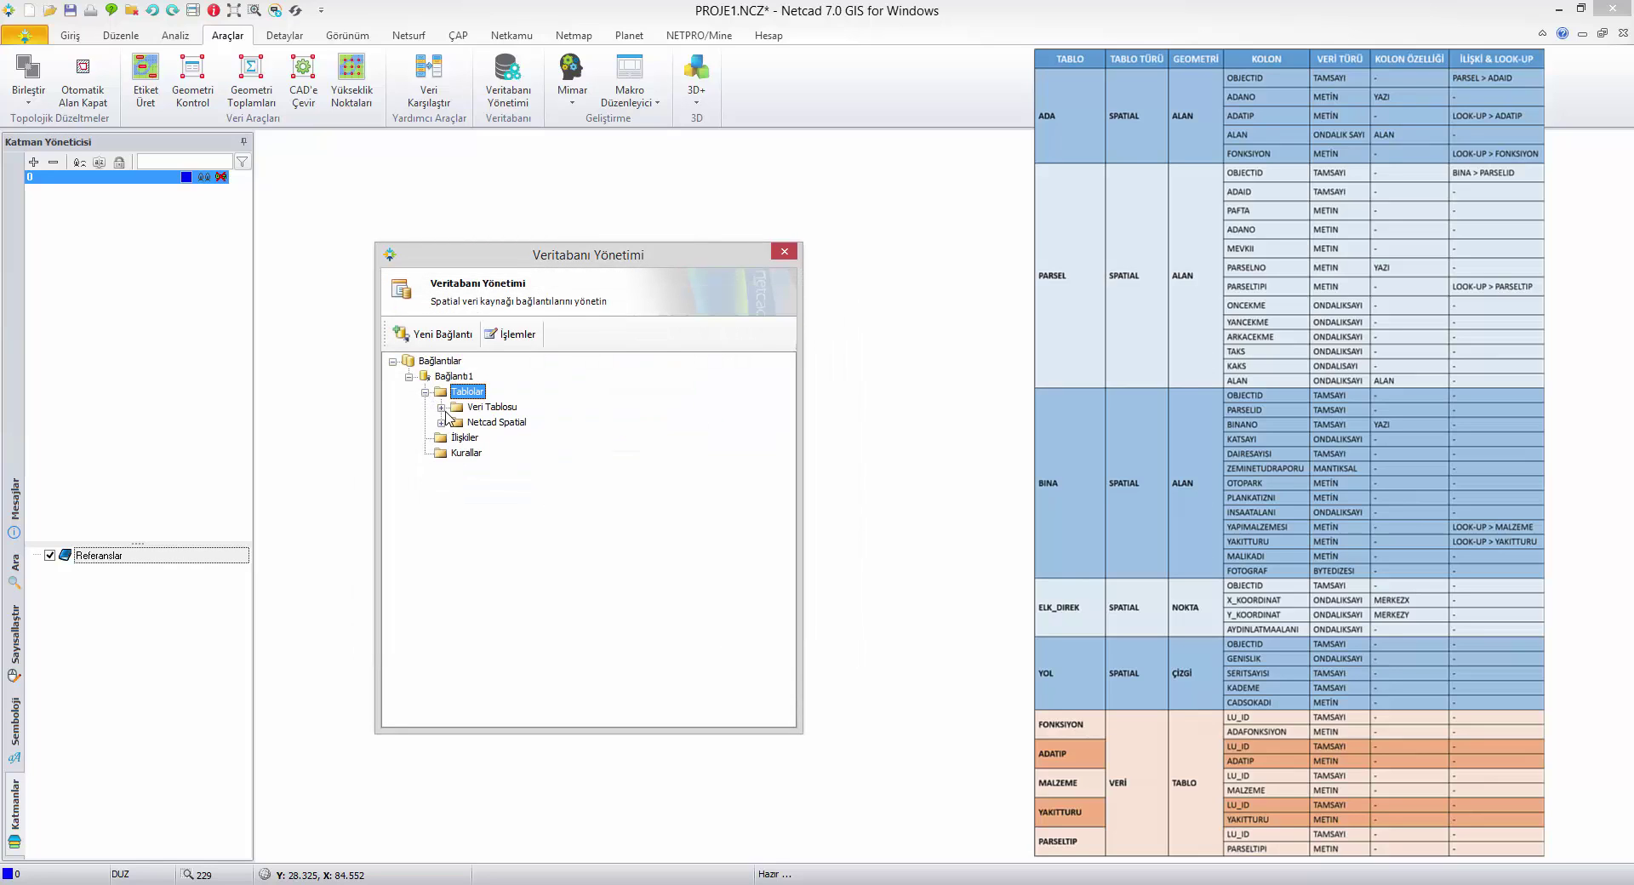
left_click(442, 422)
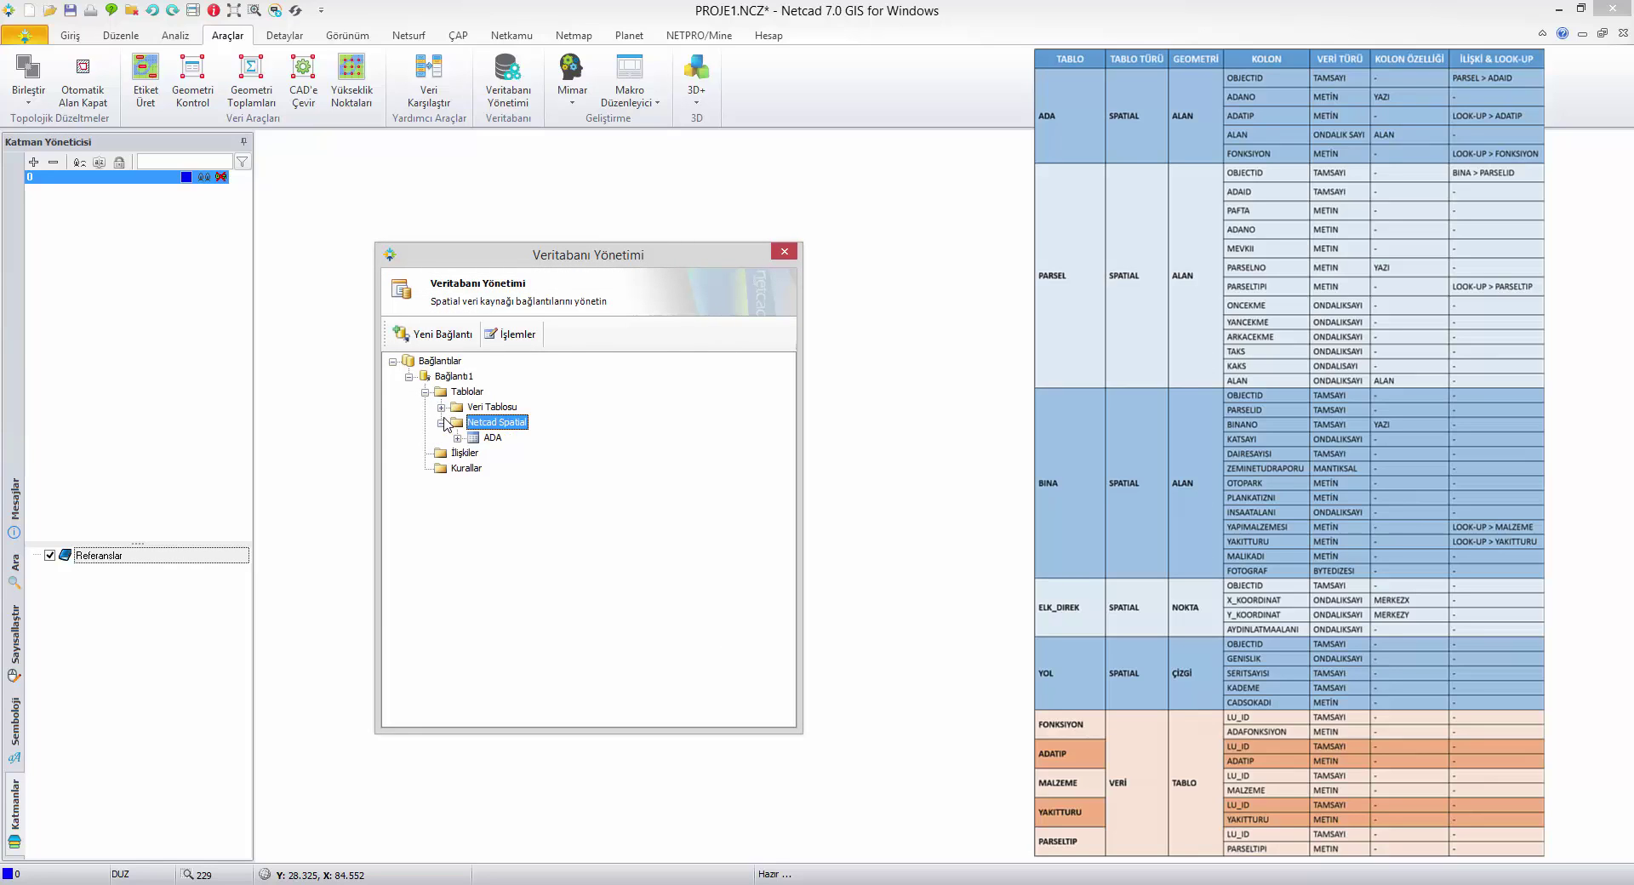
left_click(458, 439)
left_click(472, 455)
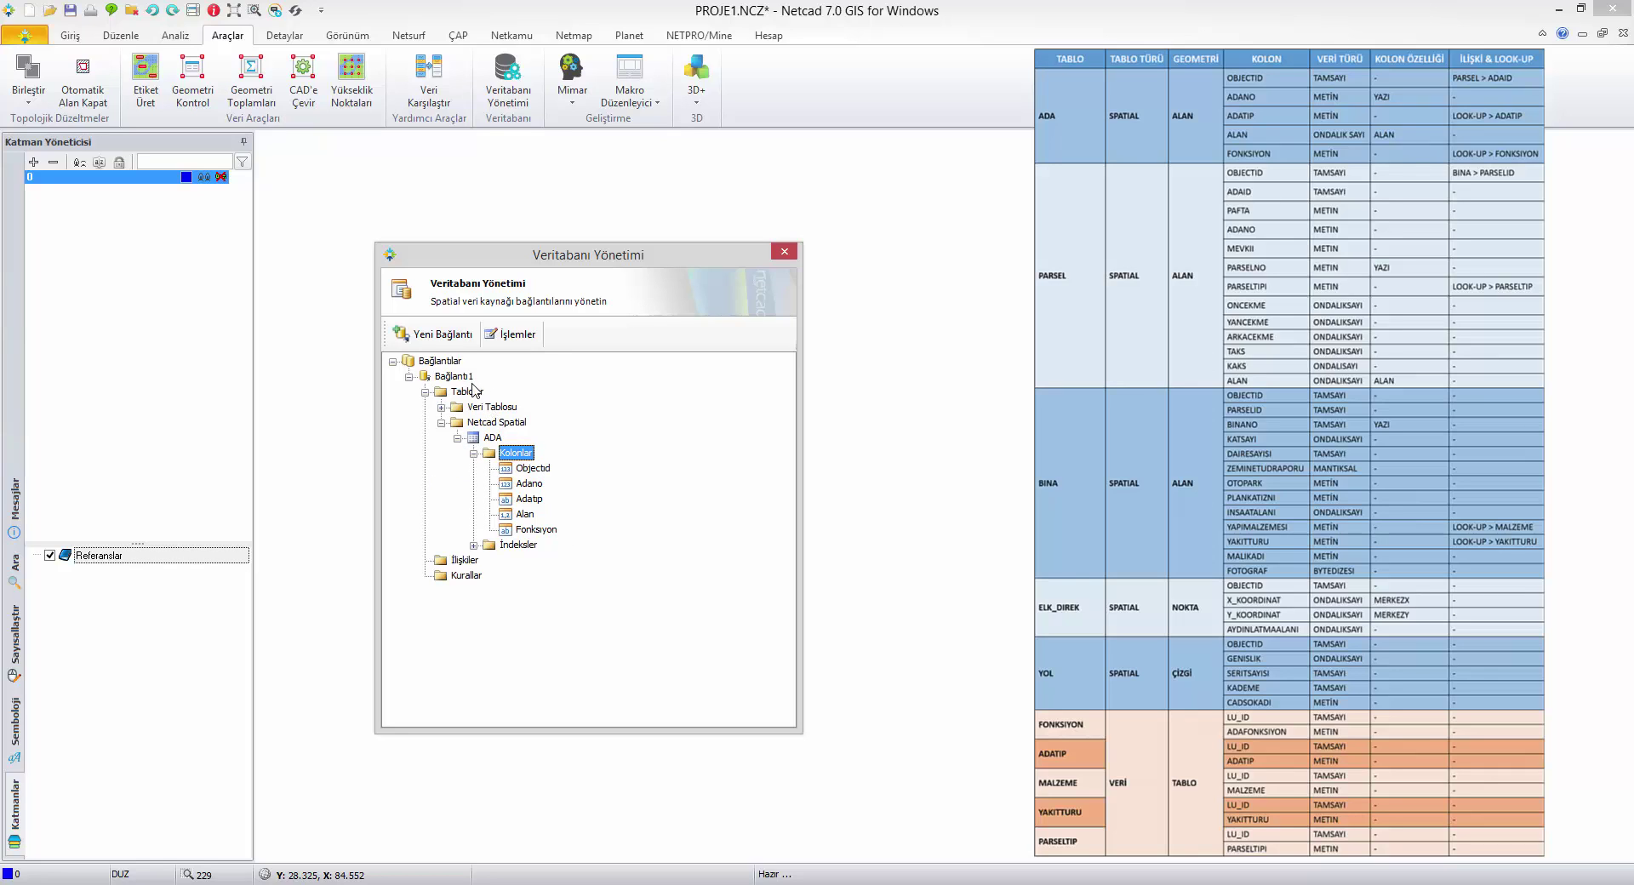
Step: Create a new Netcad Spatial table named PARSEL under the connection's tables
left_click(467, 391)
right_click(482, 397)
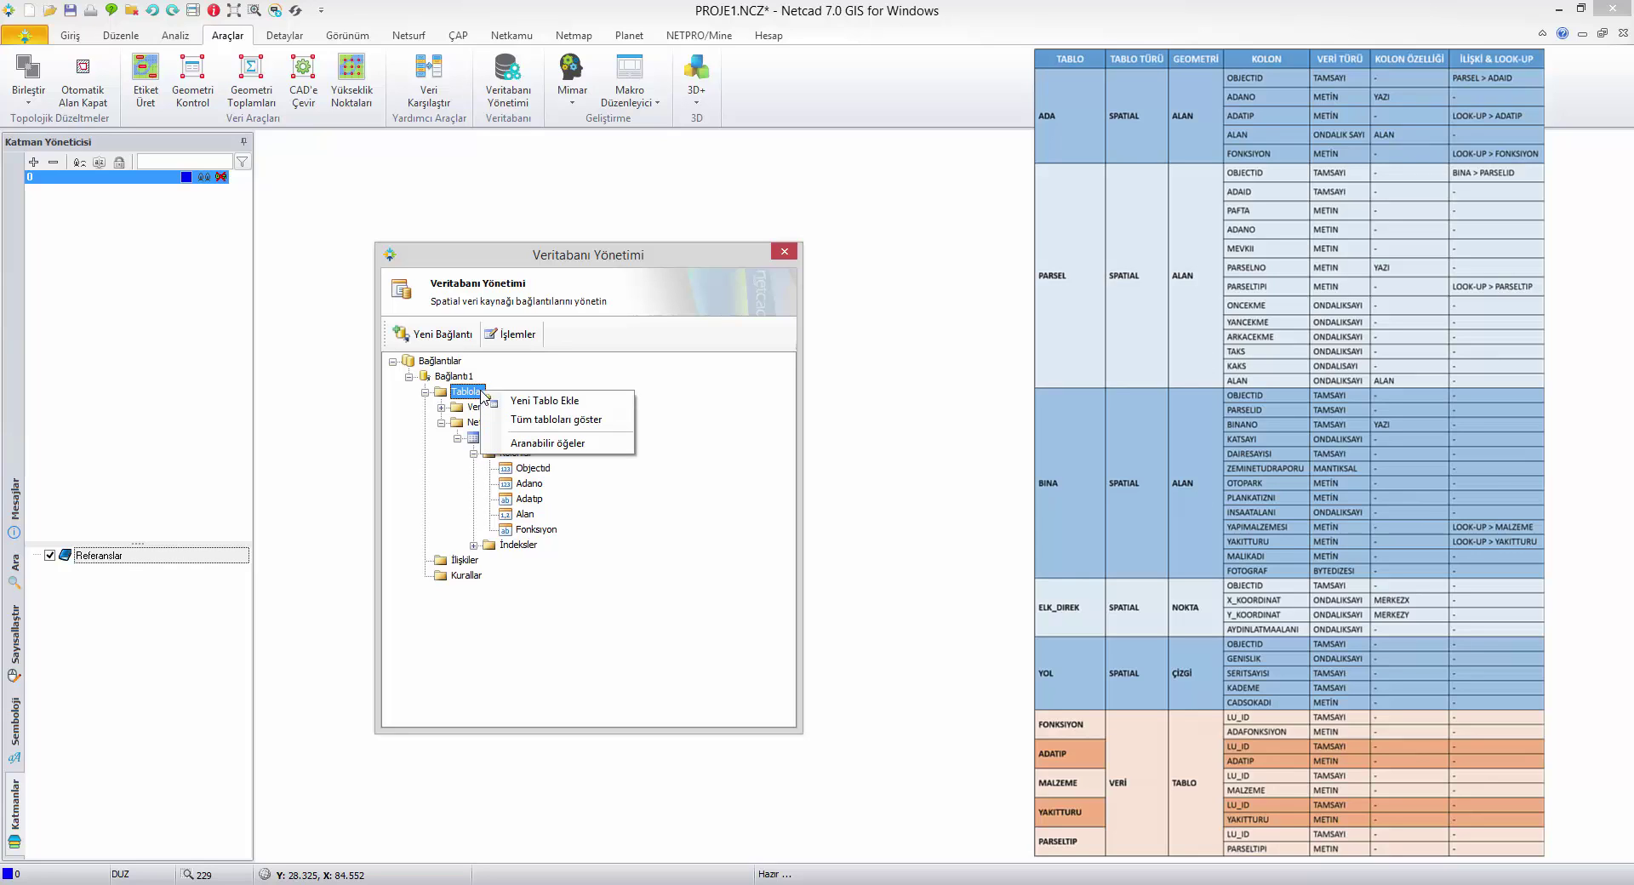
left_click(529, 401)
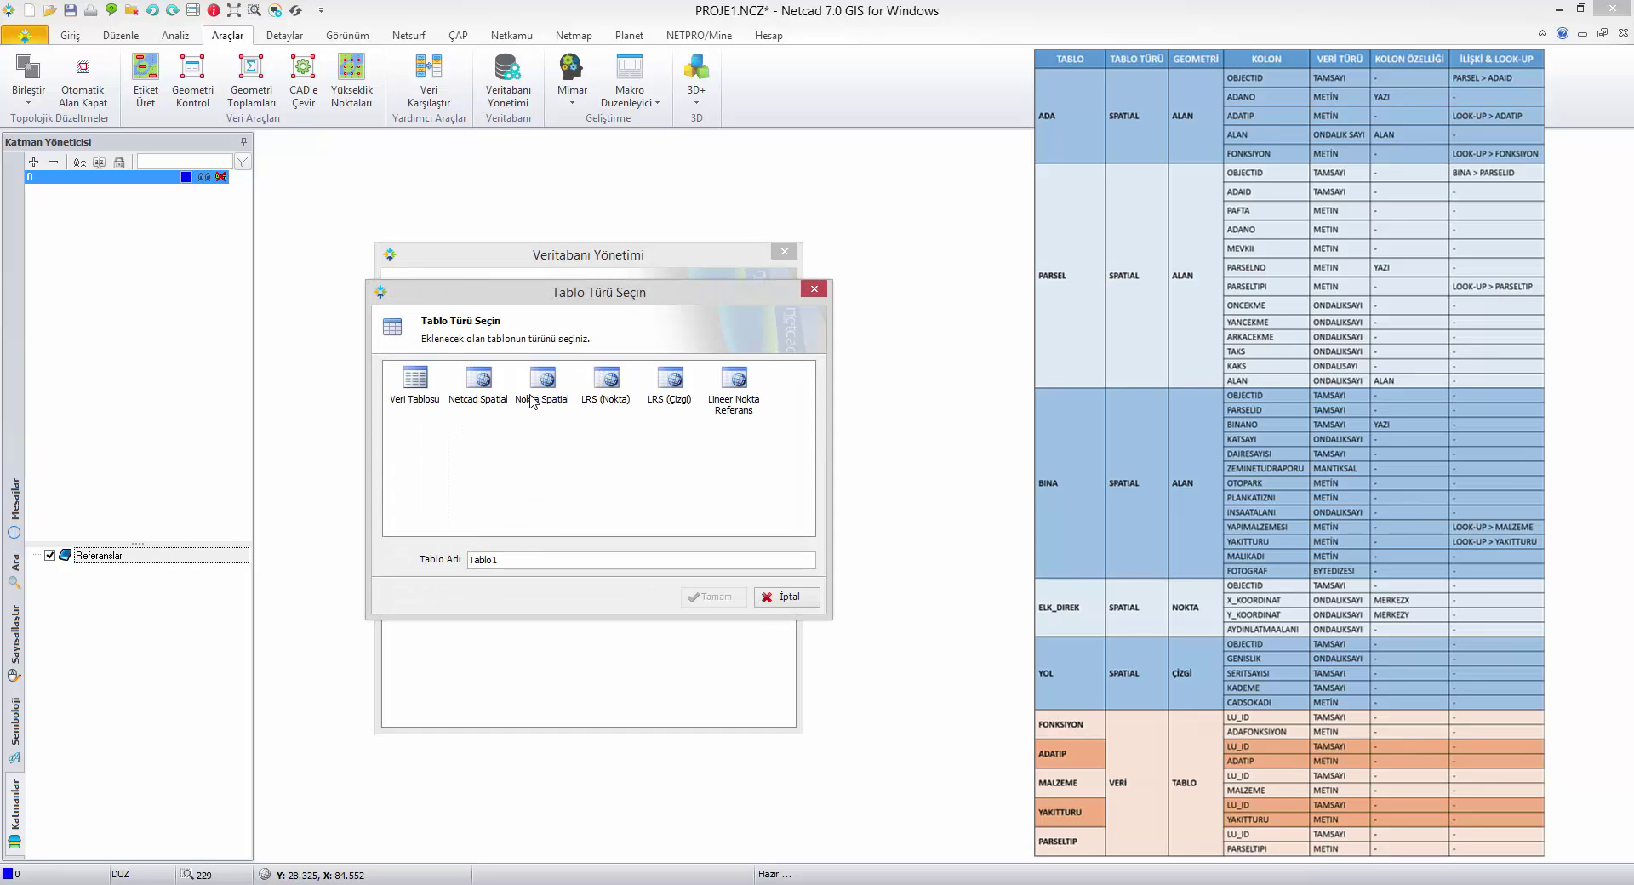
left_click(482, 387)
key("Tab")
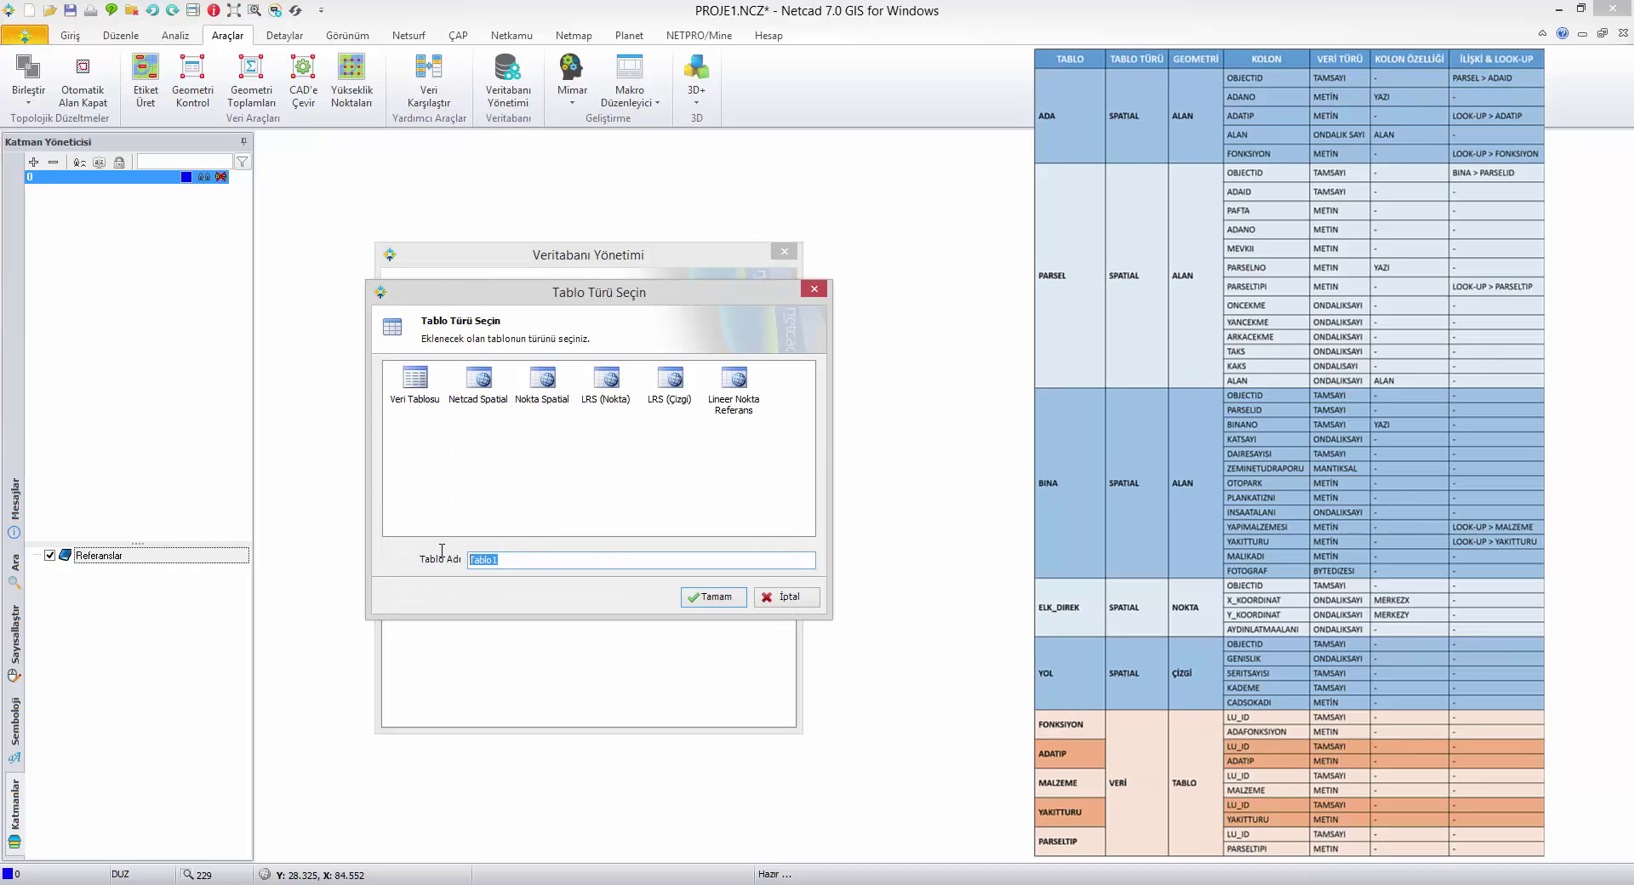
type("PARSEL")
left_click(713, 596)
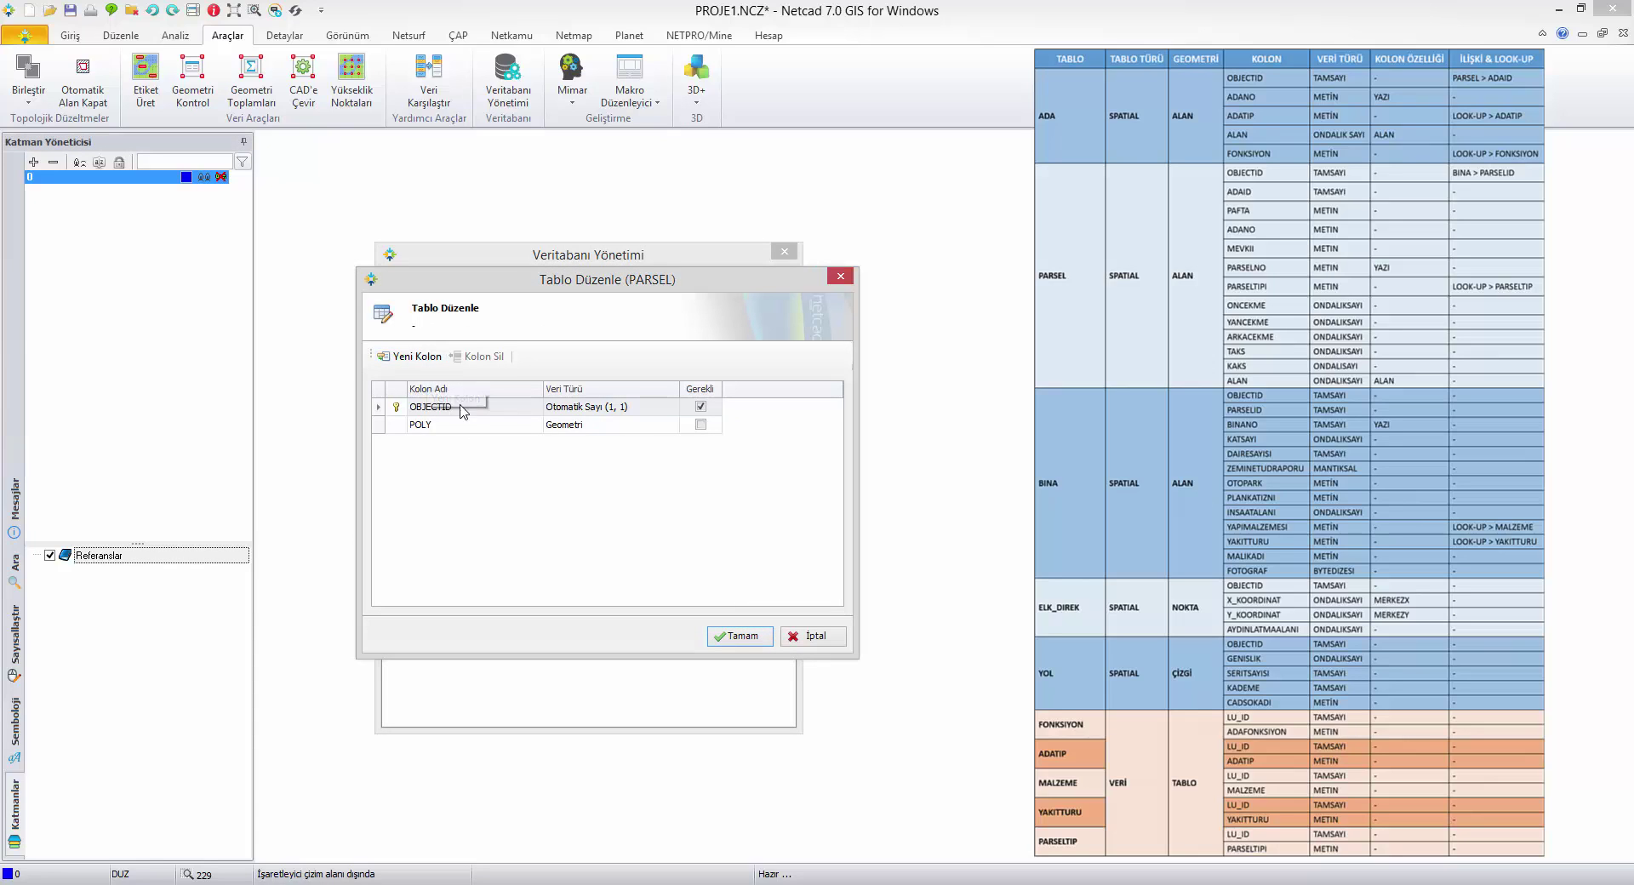
Step: Add a column named ADAID to the PARSEL table with the data type Tam Sayı
left_click(420, 356)
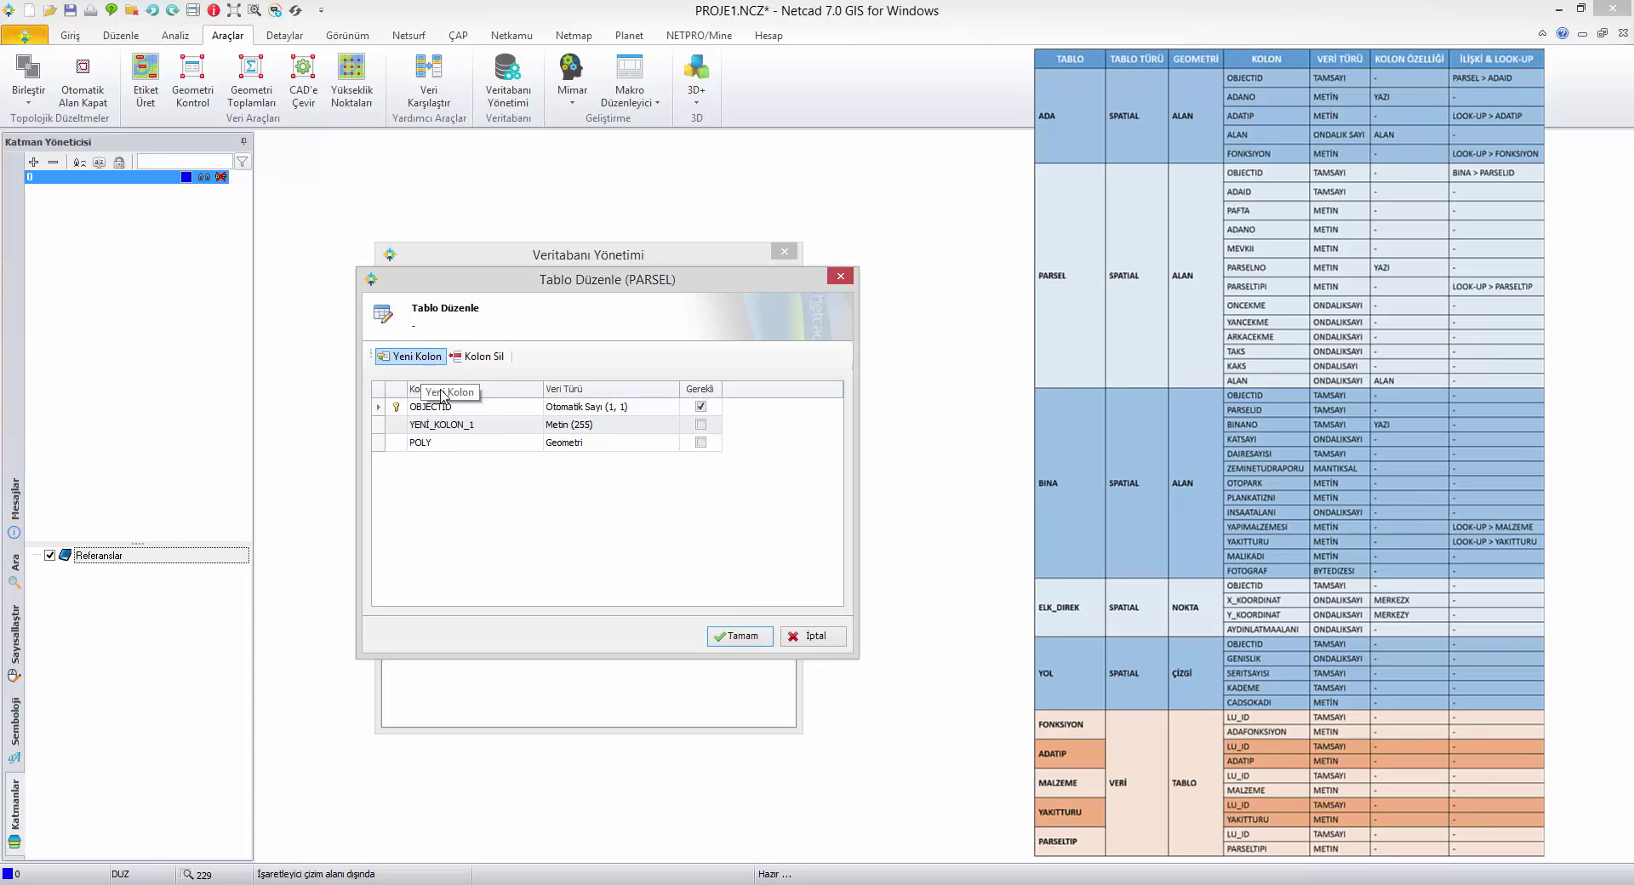
left_click(499, 425)
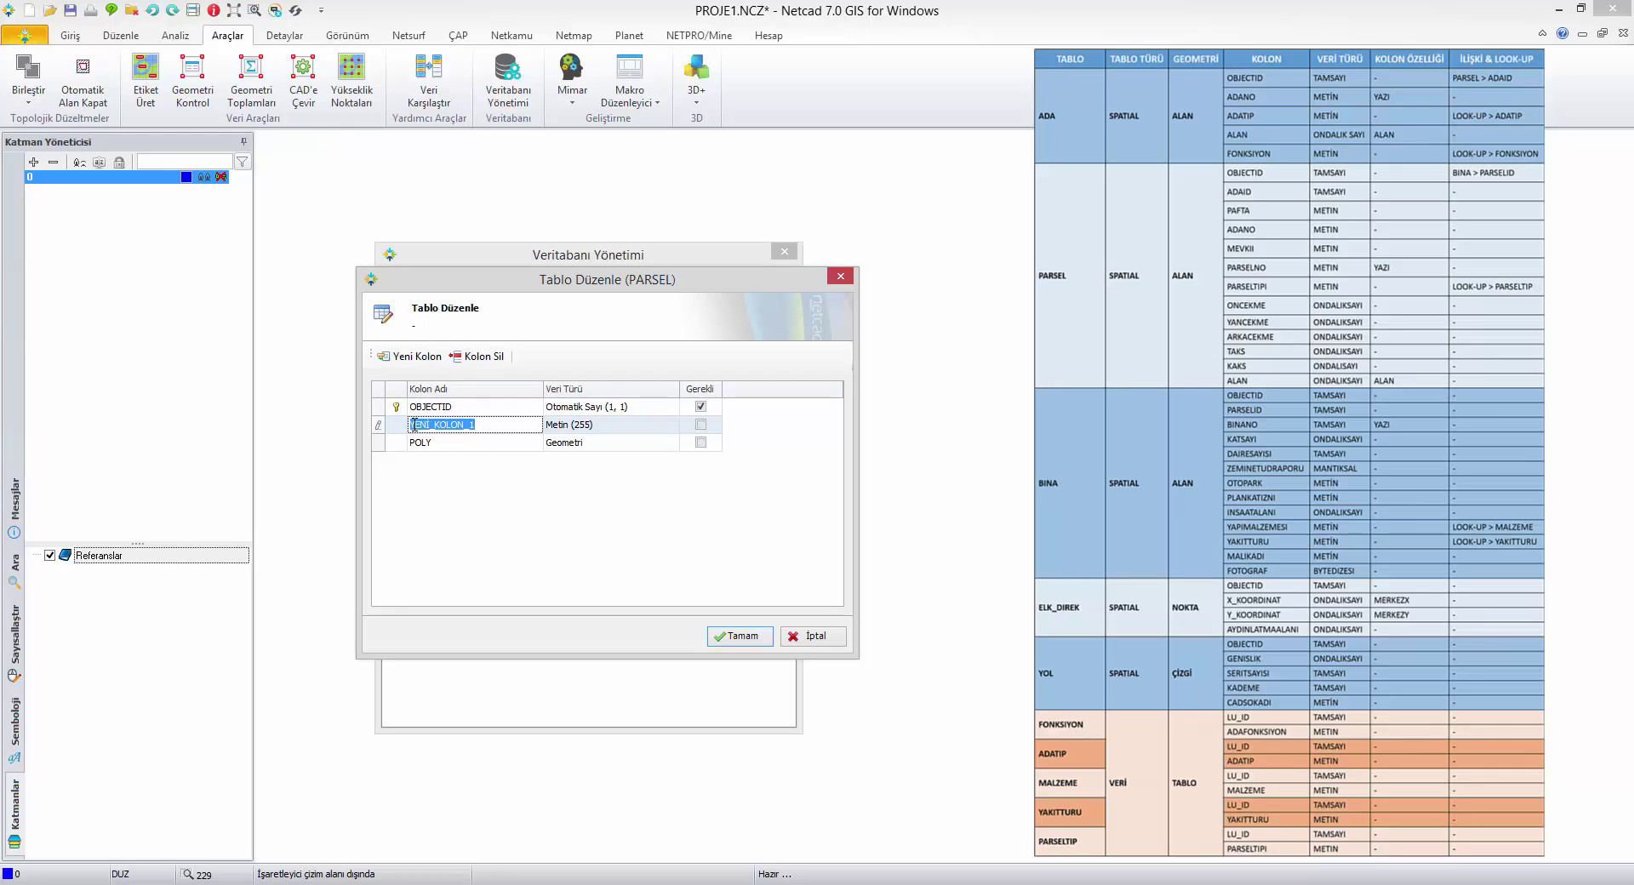
type("ADAID")
left_click(613, 425)
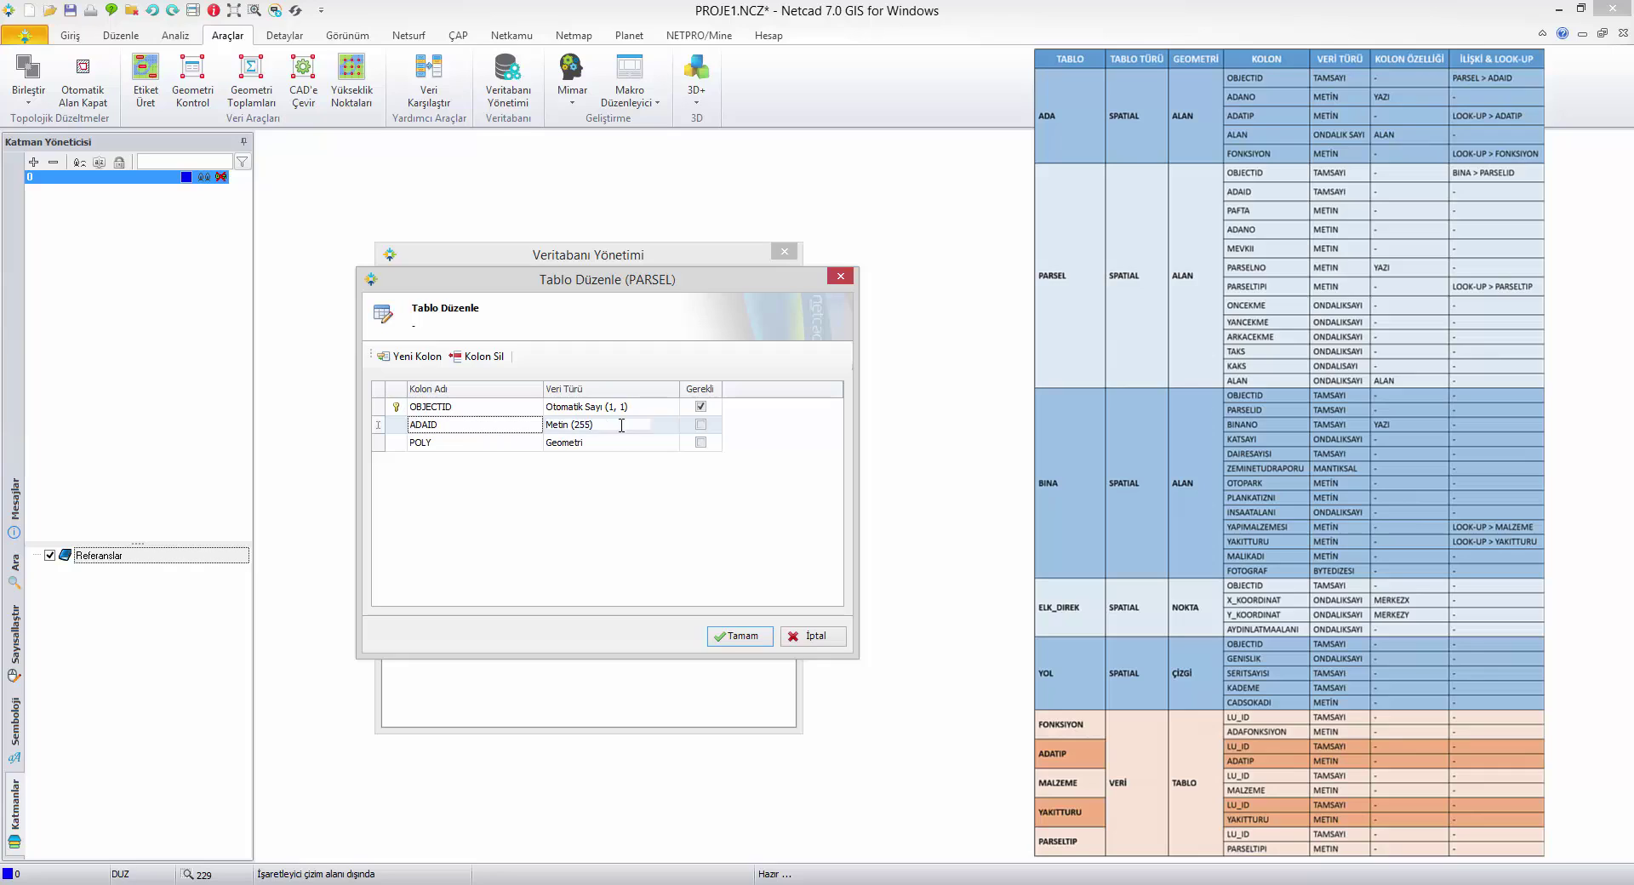
type("Tam Sayı")
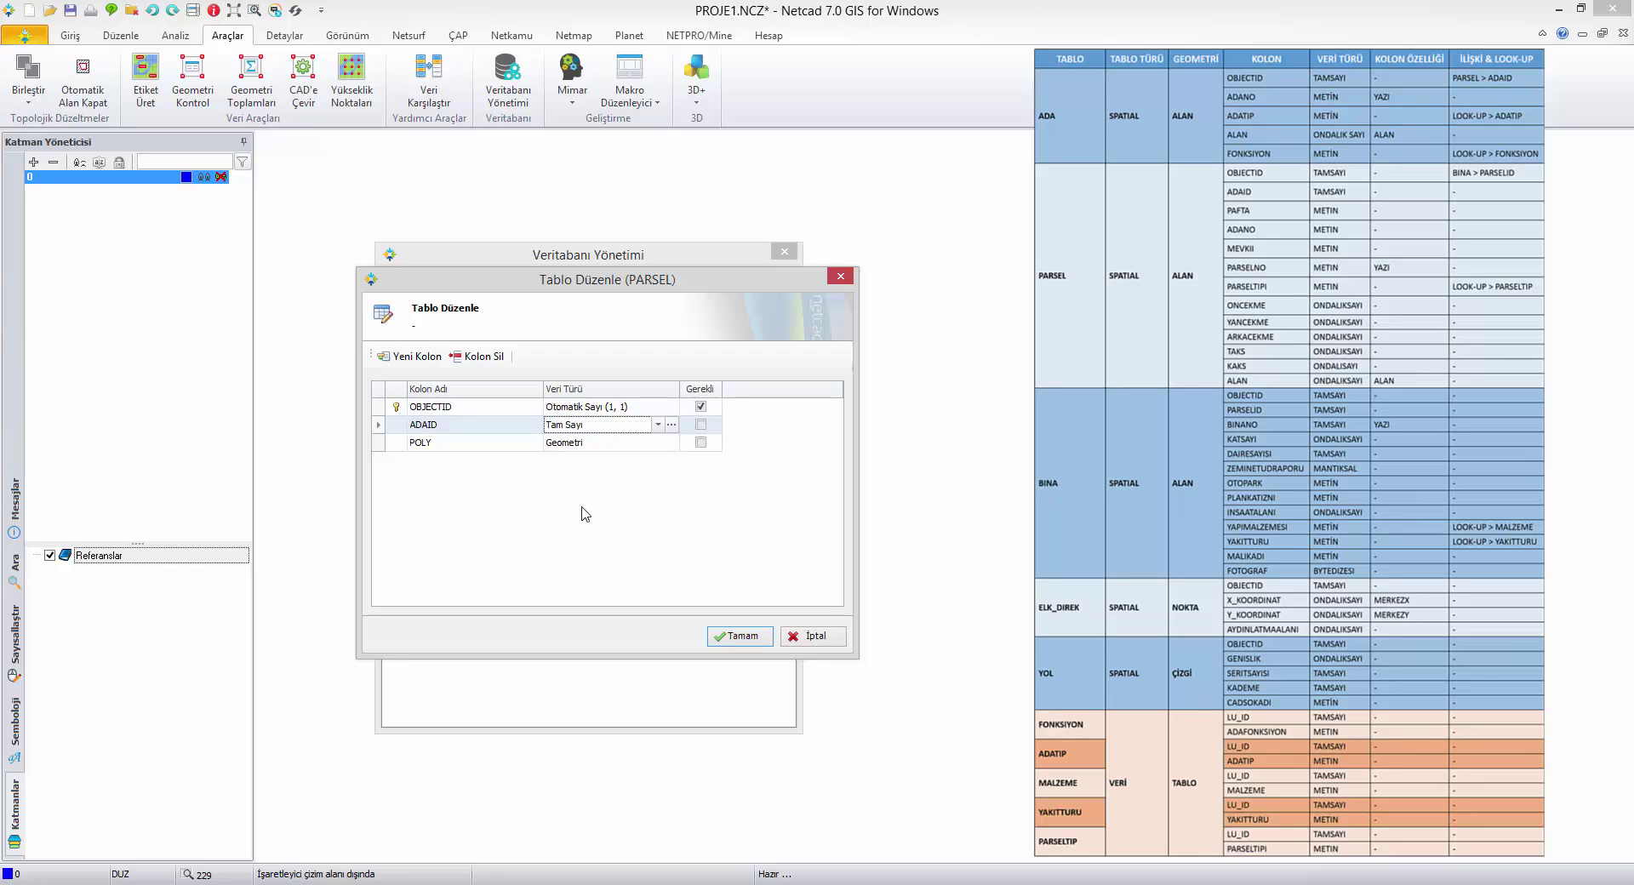
Step: Add a column named PAFTA to the PARSEL table, keeping the data type Metin (255)
left_click(415, 357)
left_click(486, 443)
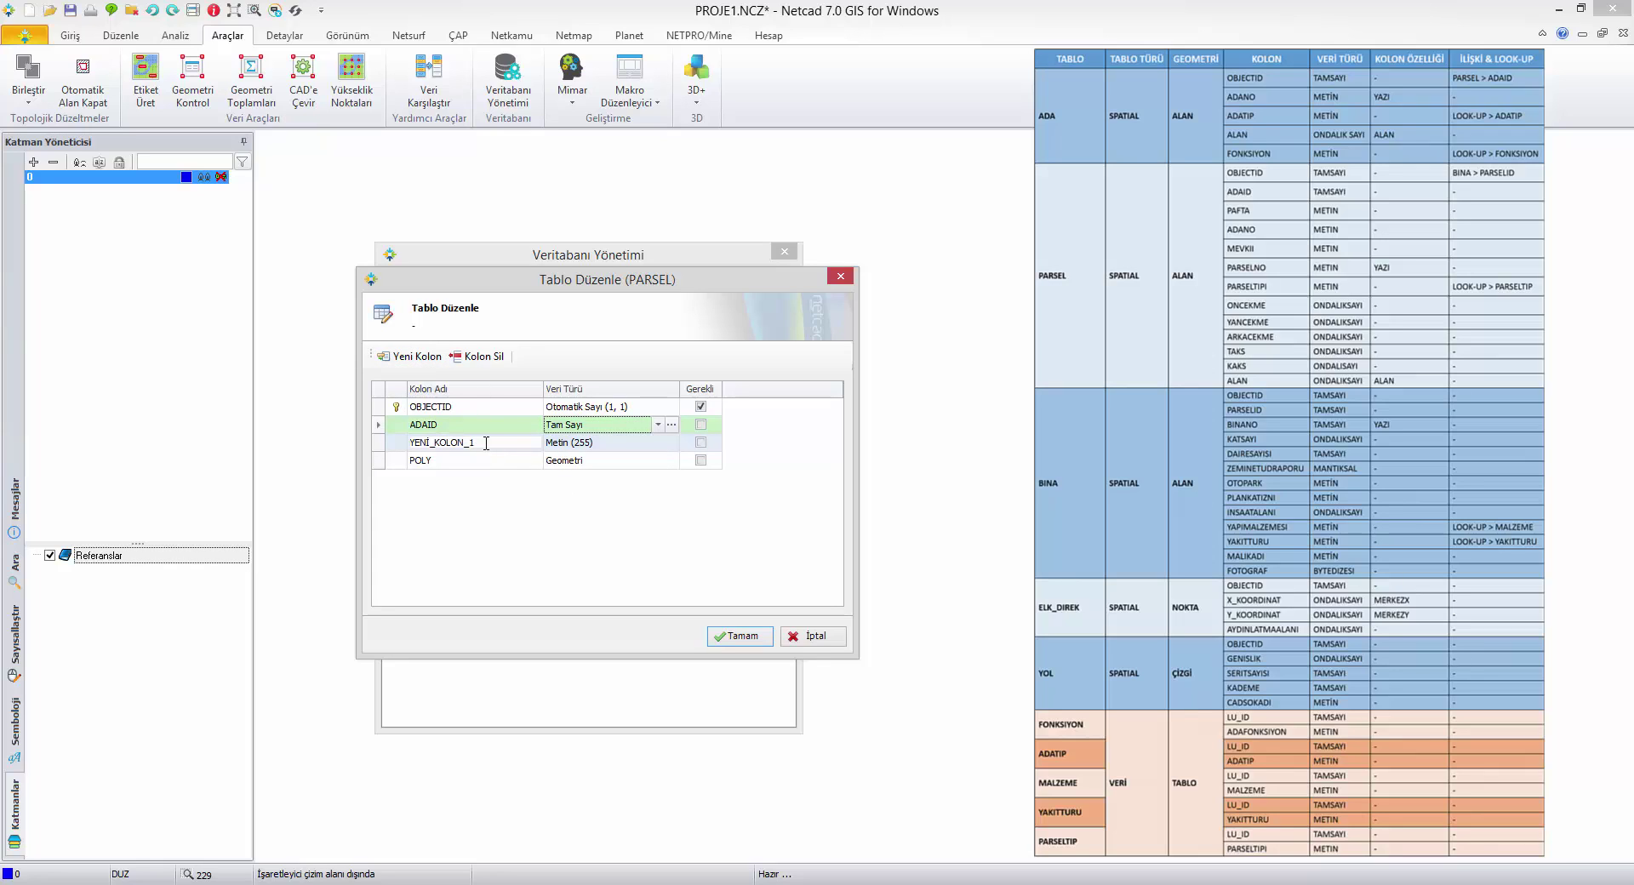
left_click(457, 444)
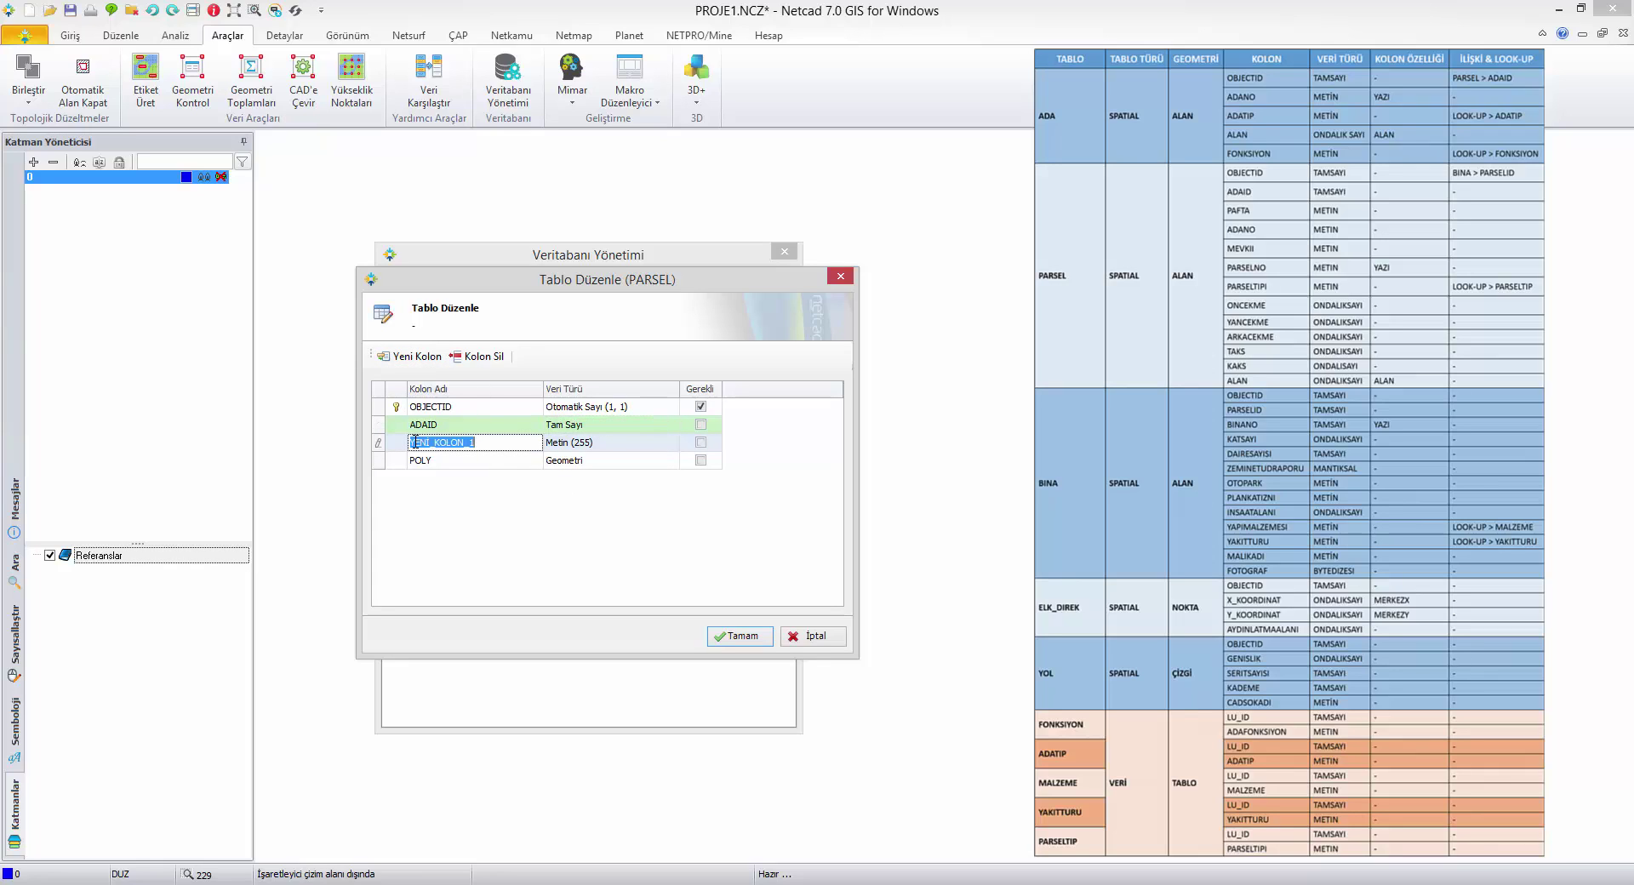
type("PAFTA")
left_click(612, 445)
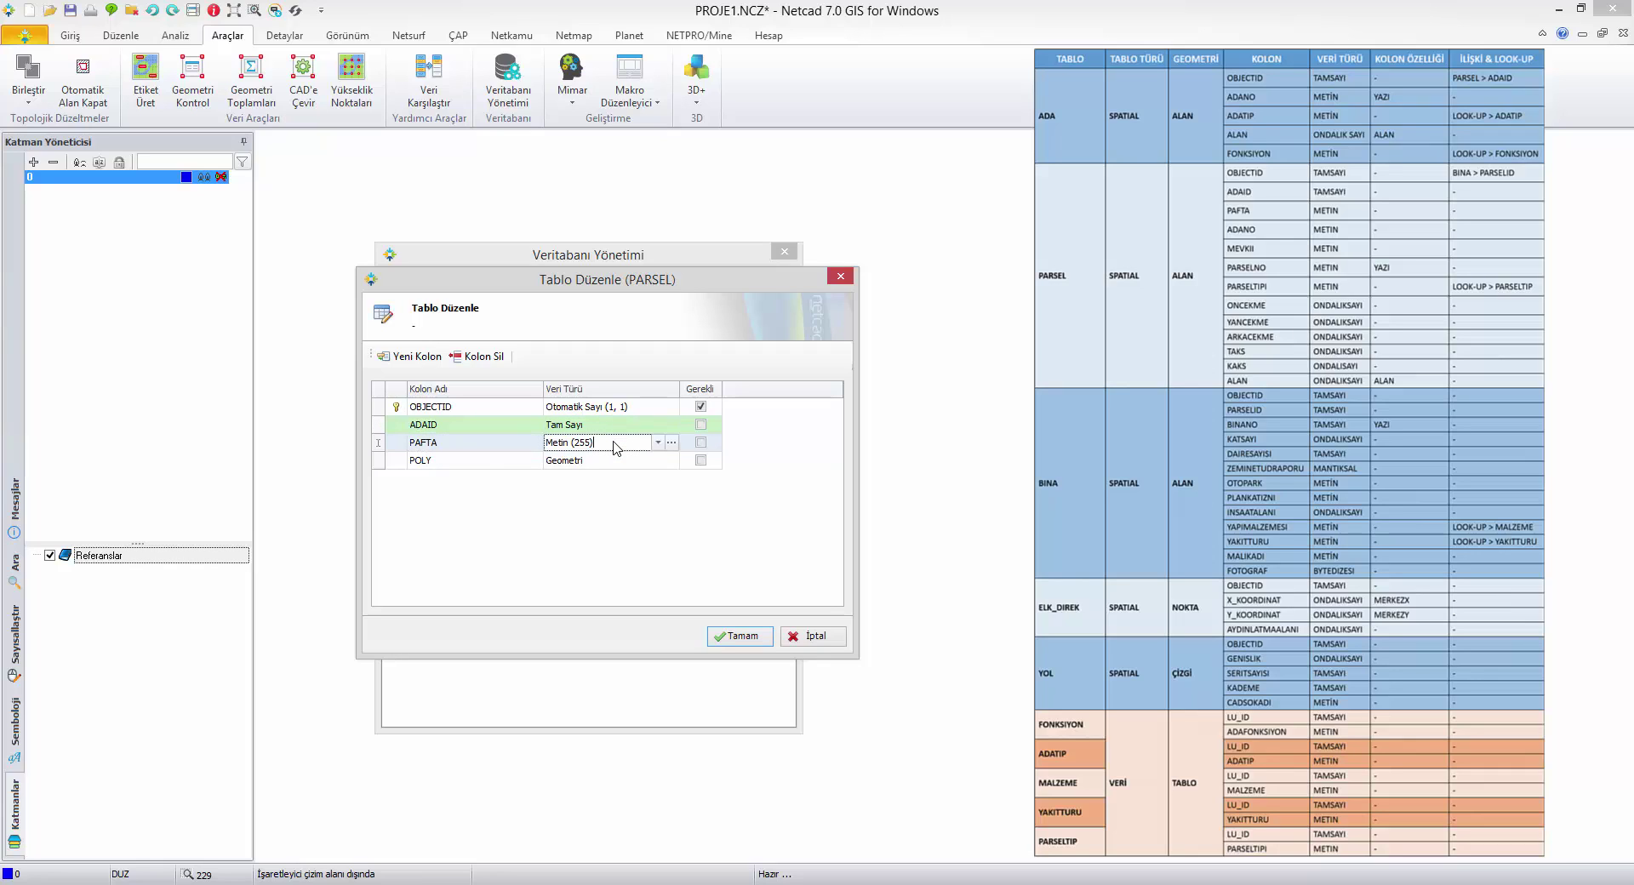
Step: Add a column named ADANO to the PARSEL table, keeping the data type Metin (255)
left_click(412, 355)
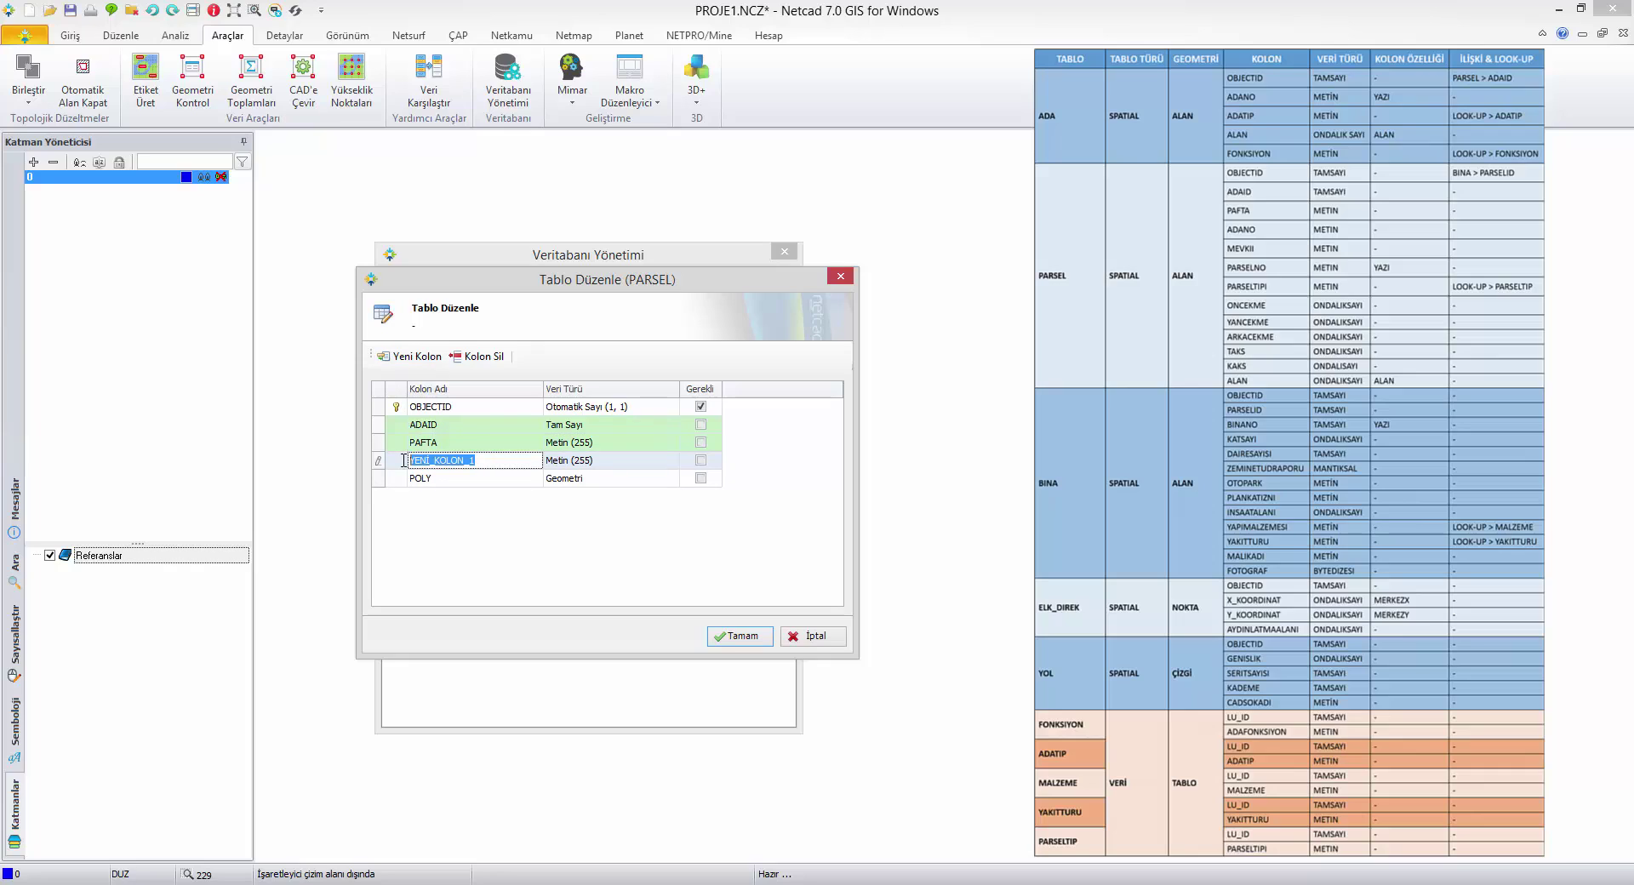
type("ADANO")
left_click(605, 462)
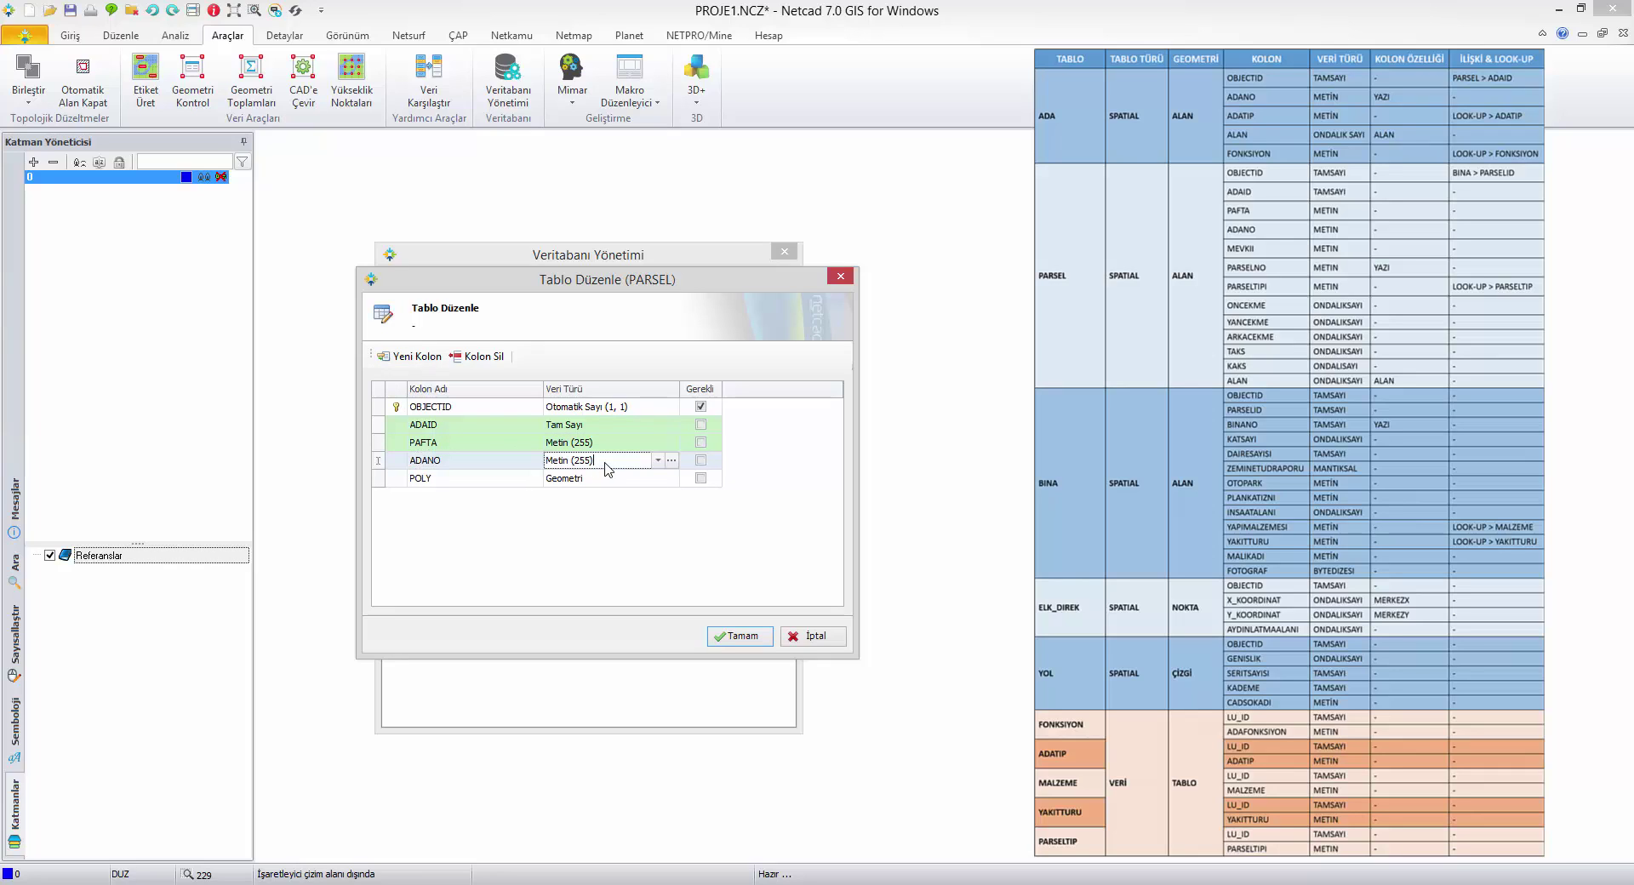
Step: Add a column named MEVKII to the PARSEL table, keeping the data type Metin (255)
left_click(416, 357)
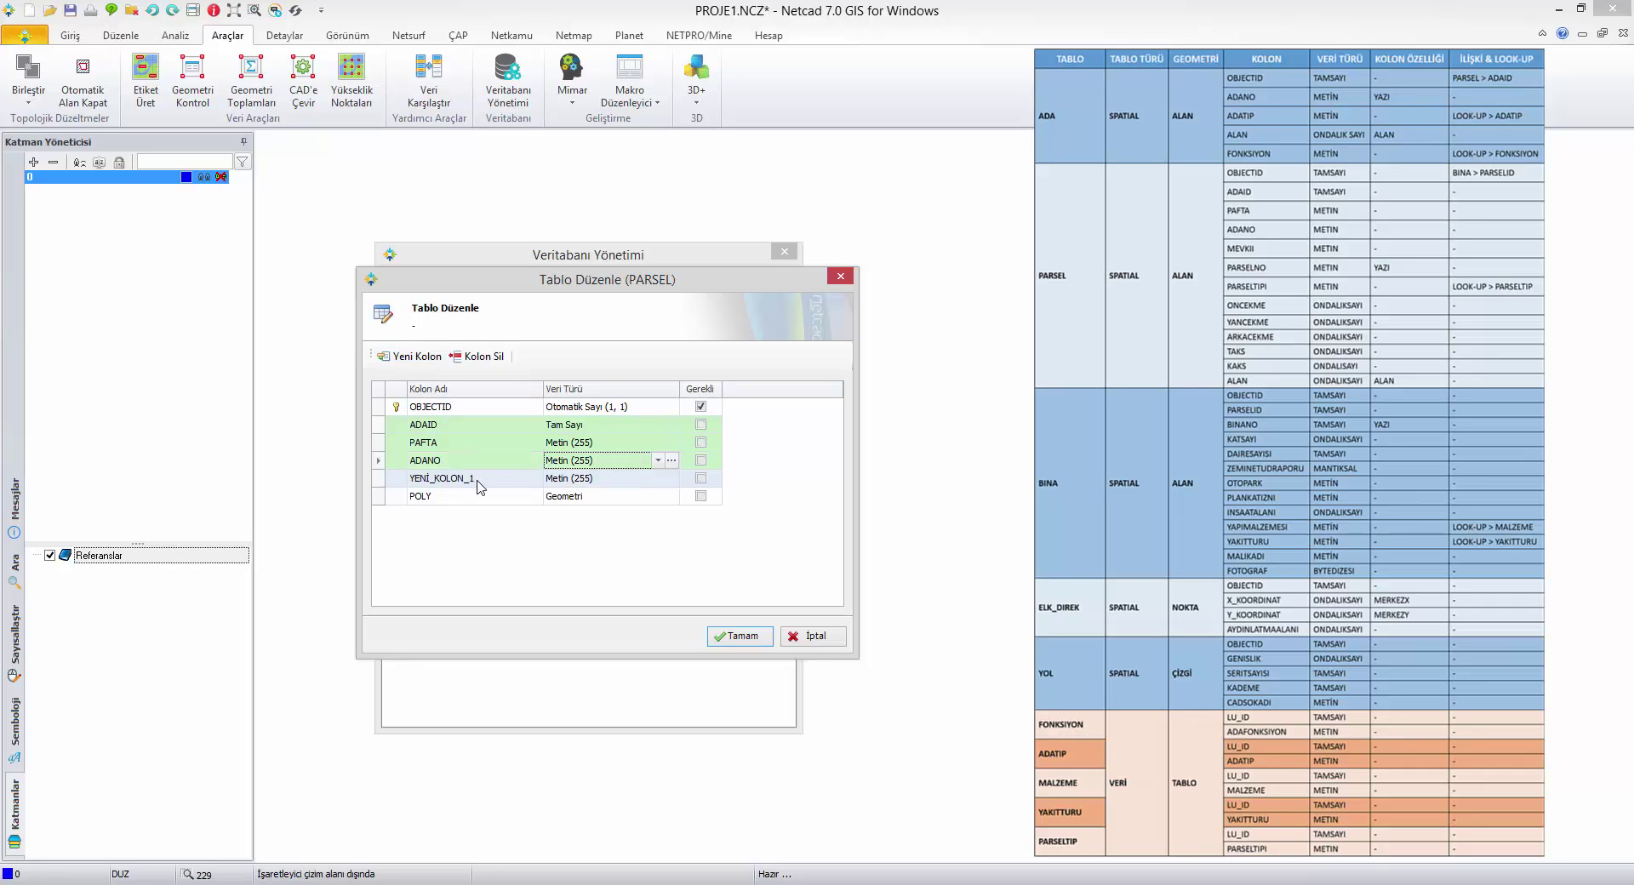
left_click(495, 478)
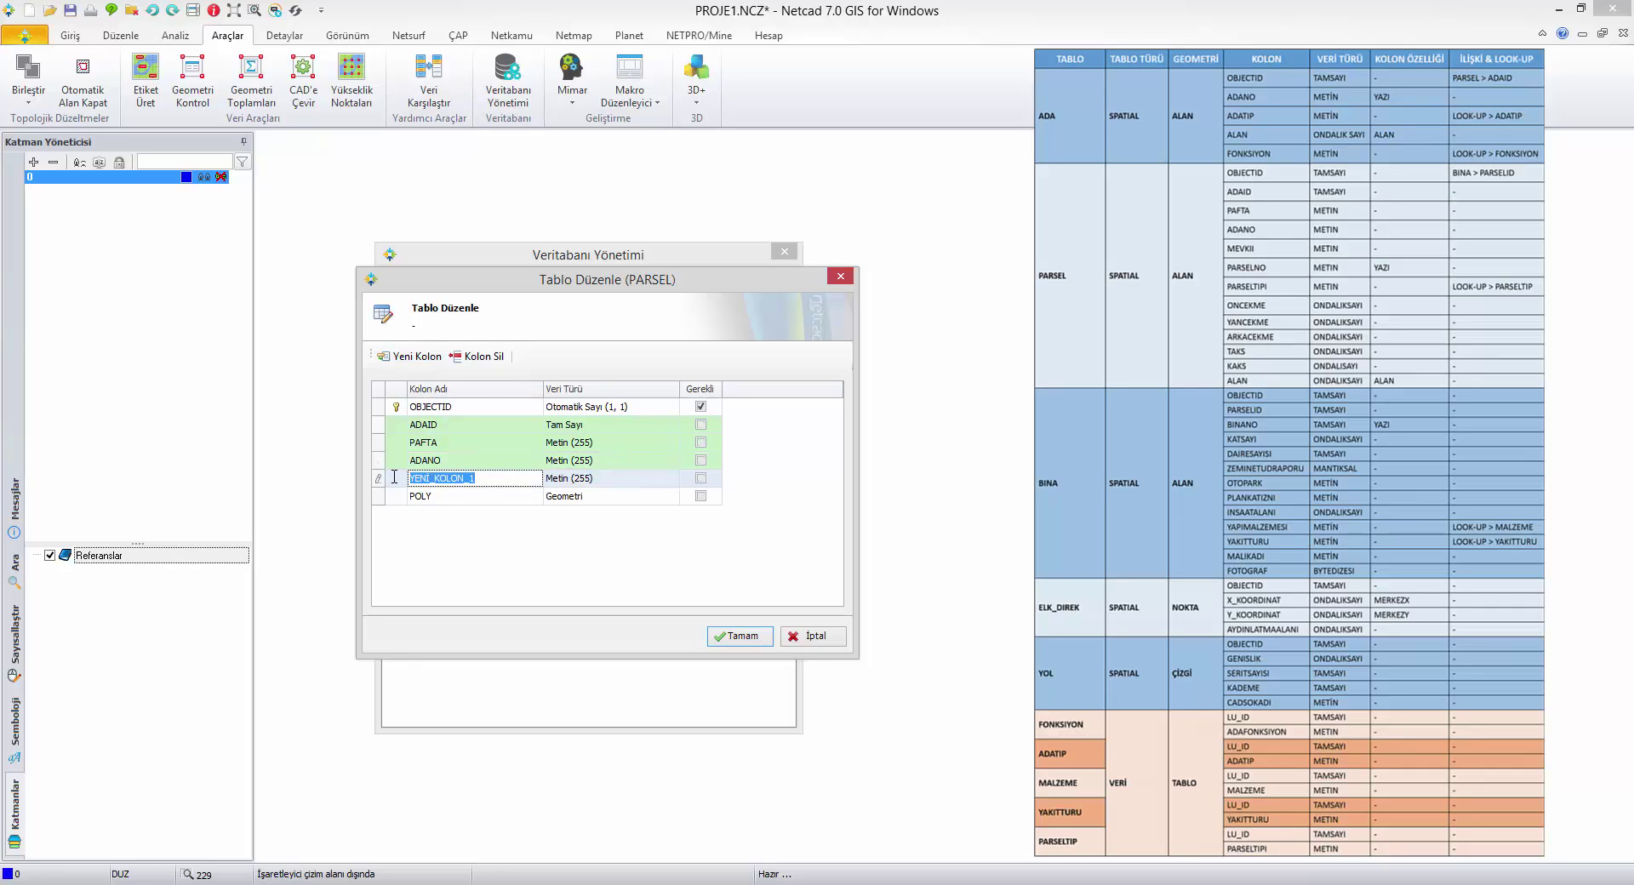
type("MEVKII")
left_click(618, 481)
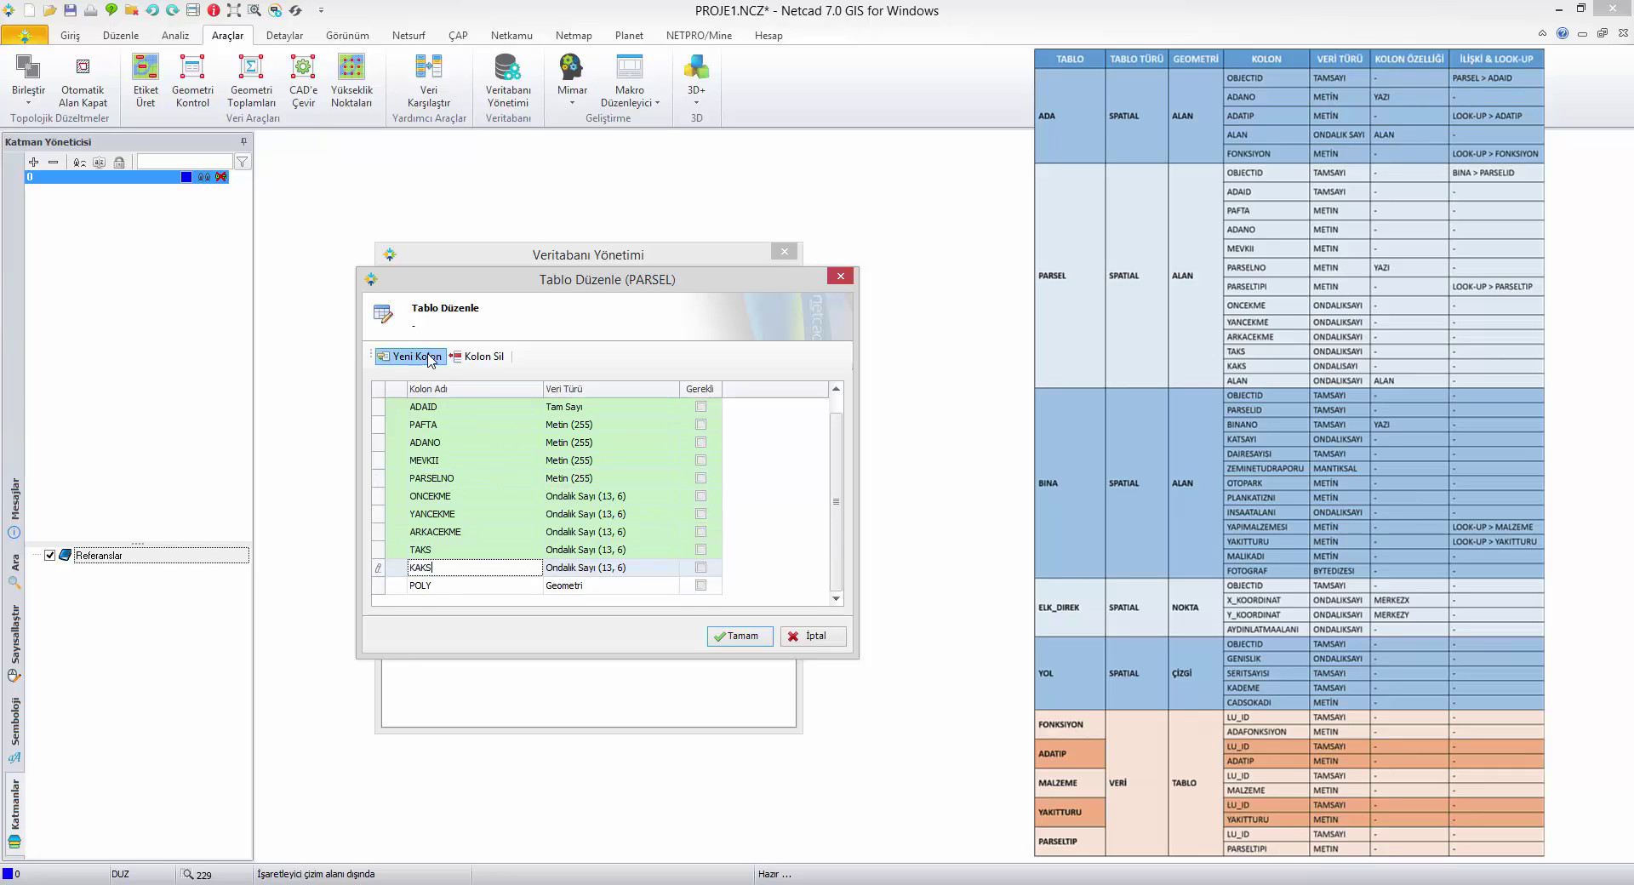
Step: Add a column named ALAN with the data type Ondalık Sayı (13, 6) and save the PARSEL table
left_click(430, 358)
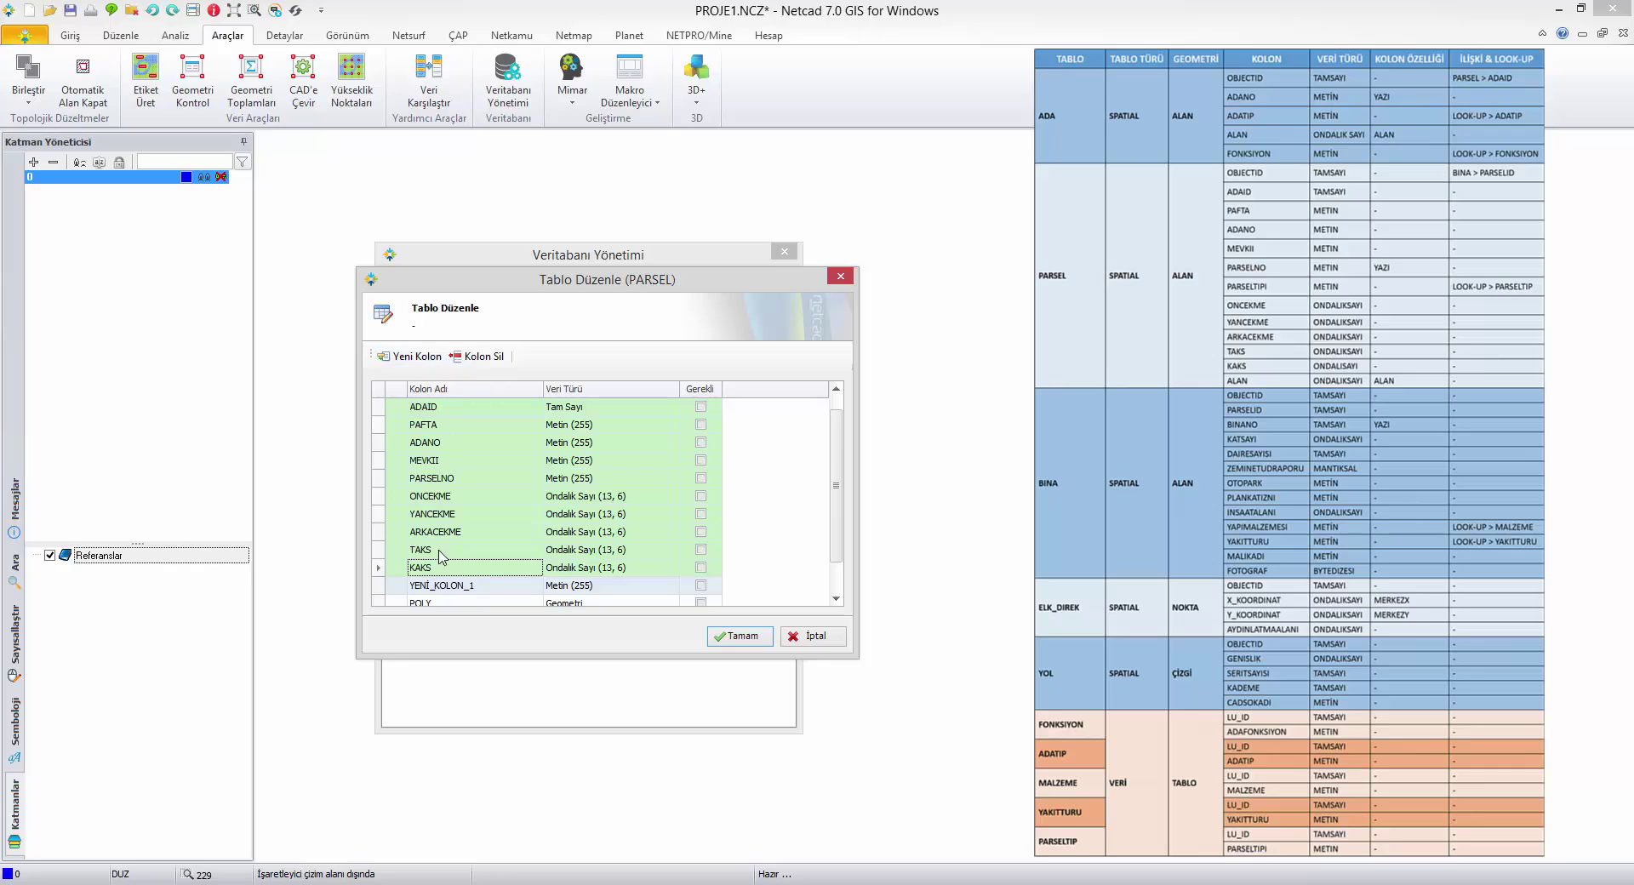
left_click(481, 587)
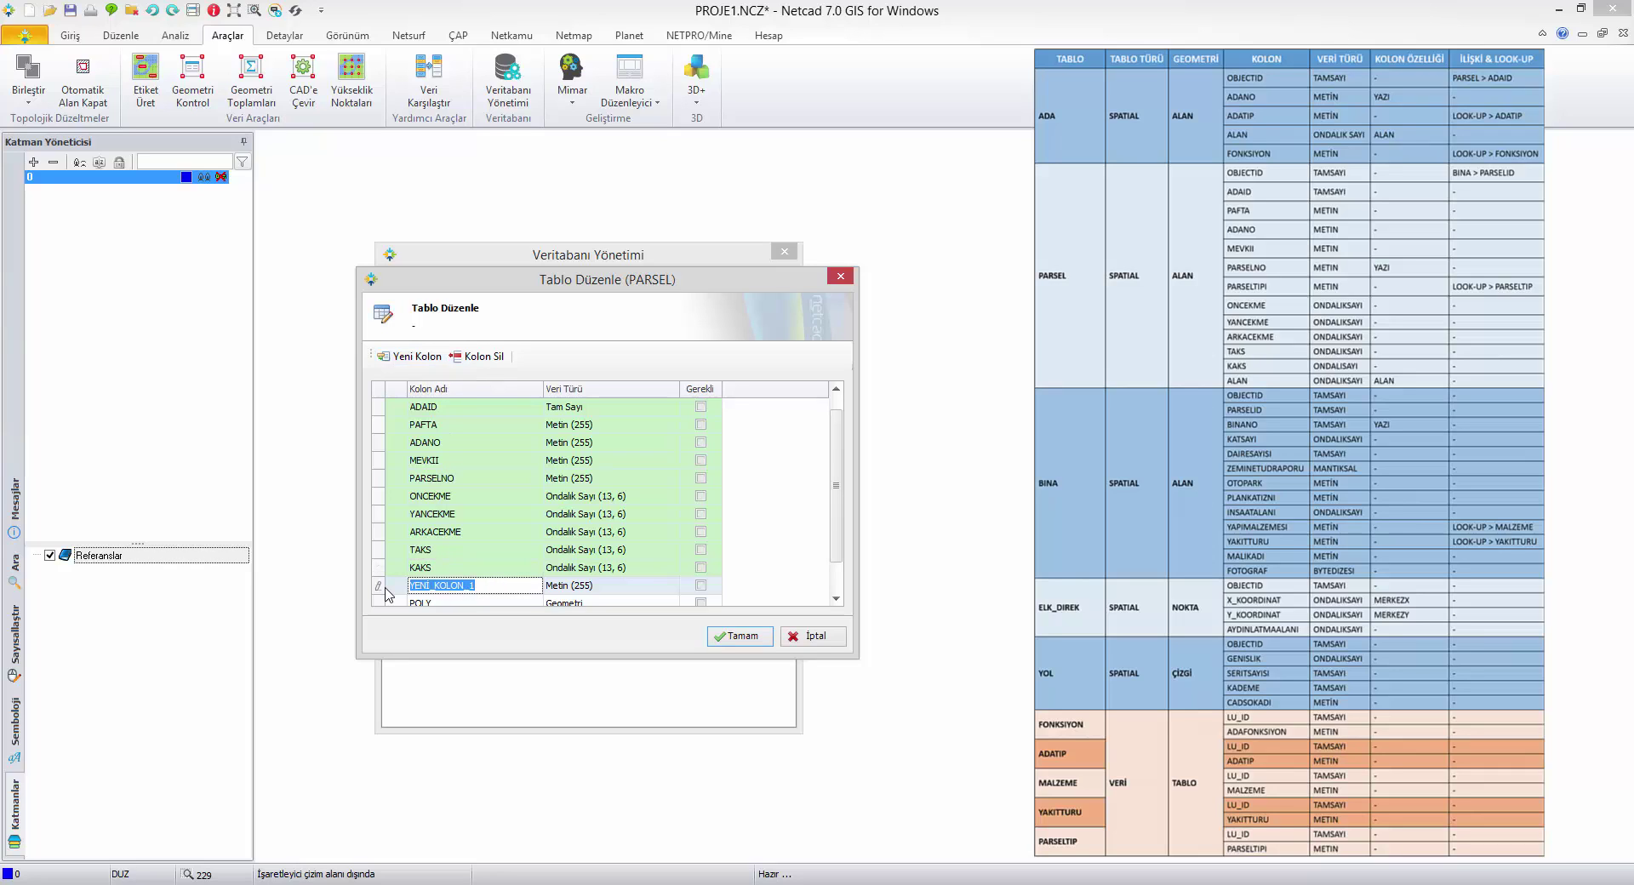
type("ALAN")
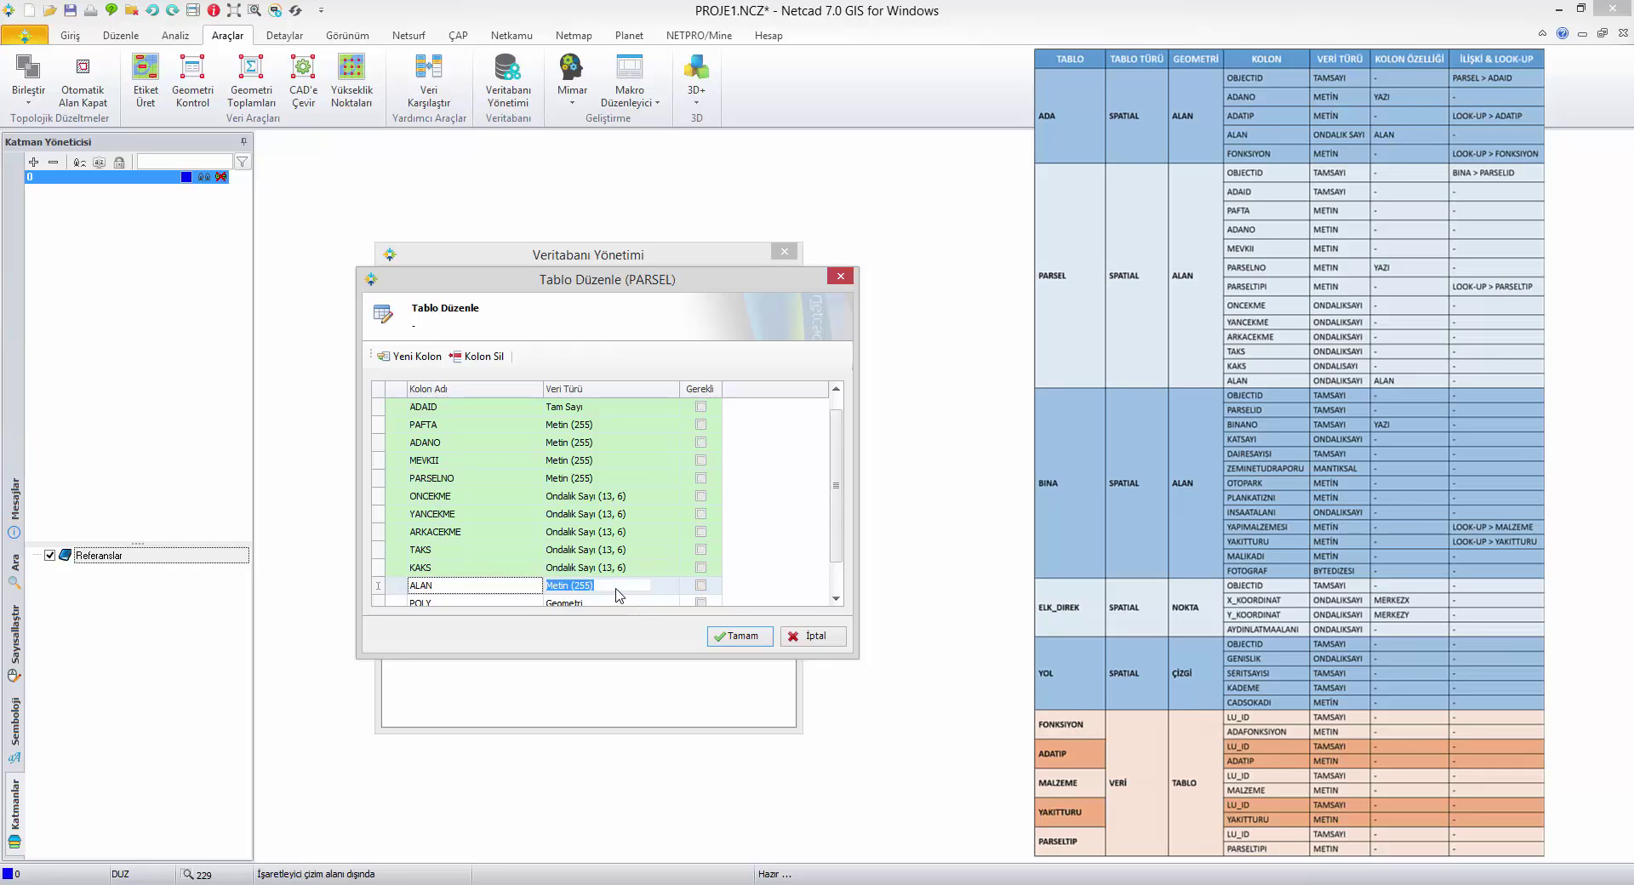
key("Tab")
type("O")
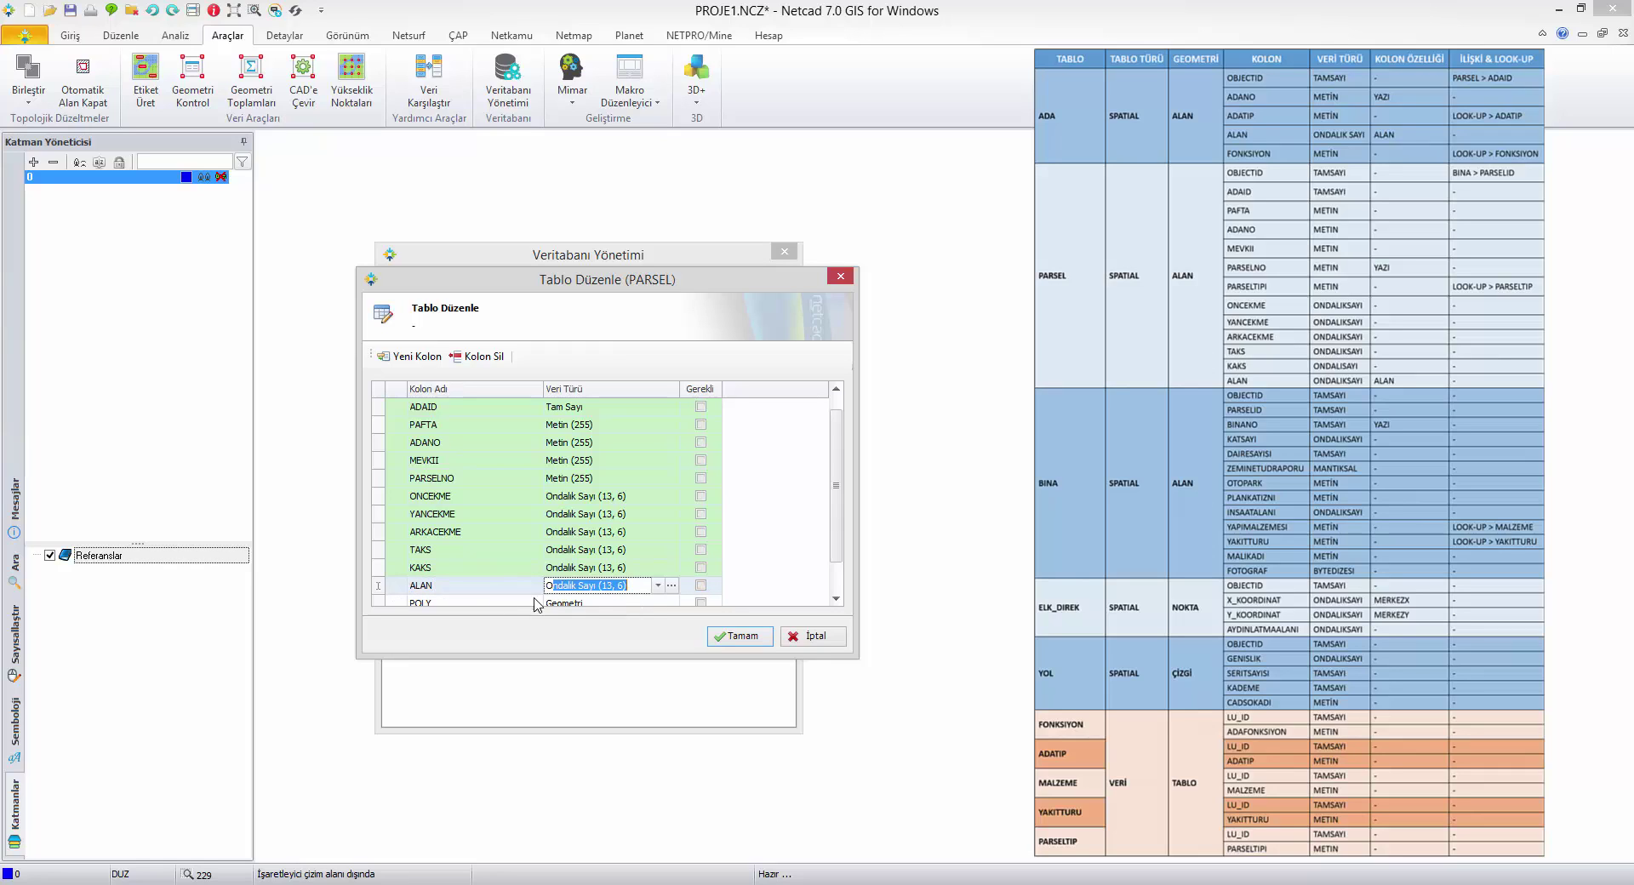
key("Return")
left_click(764, 549)
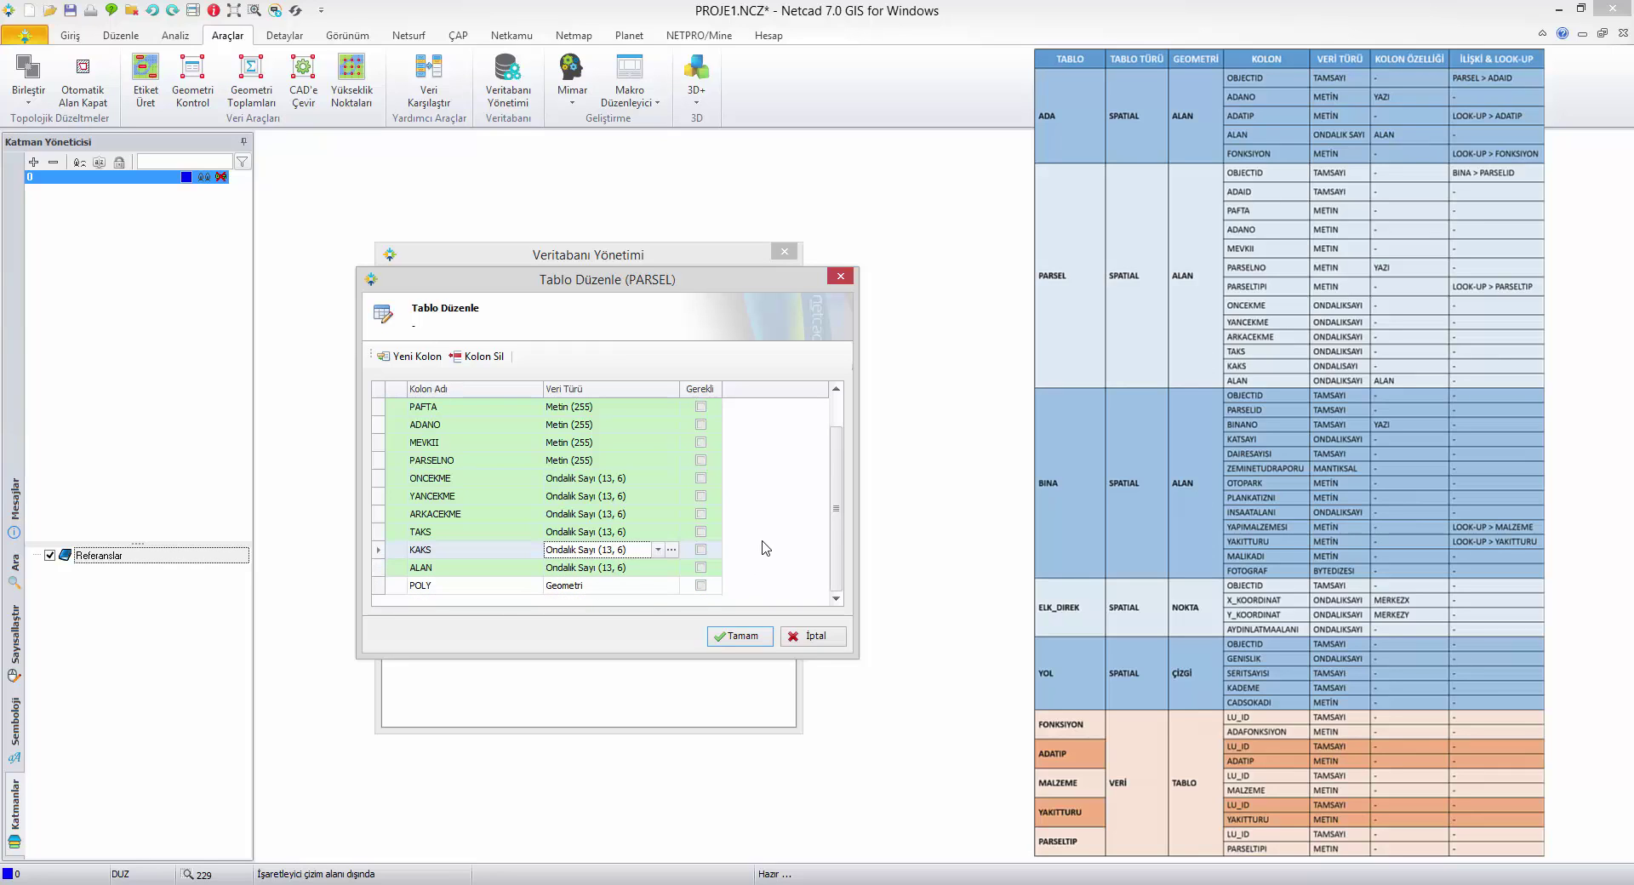
scroll(765, 549, "up", 1)
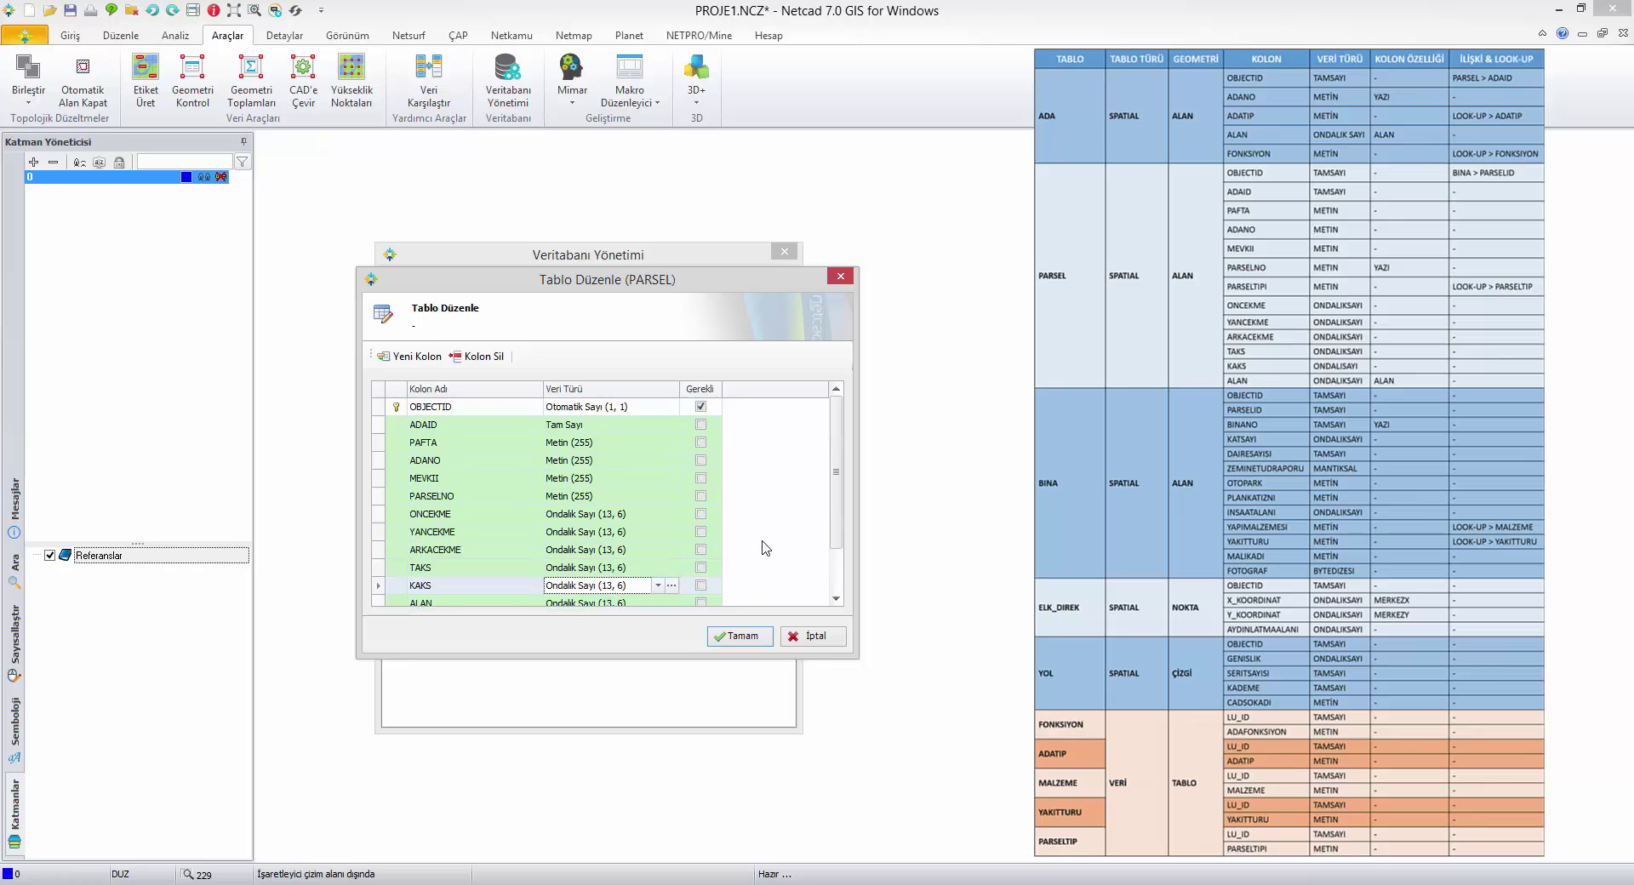
left_click(740, 634)
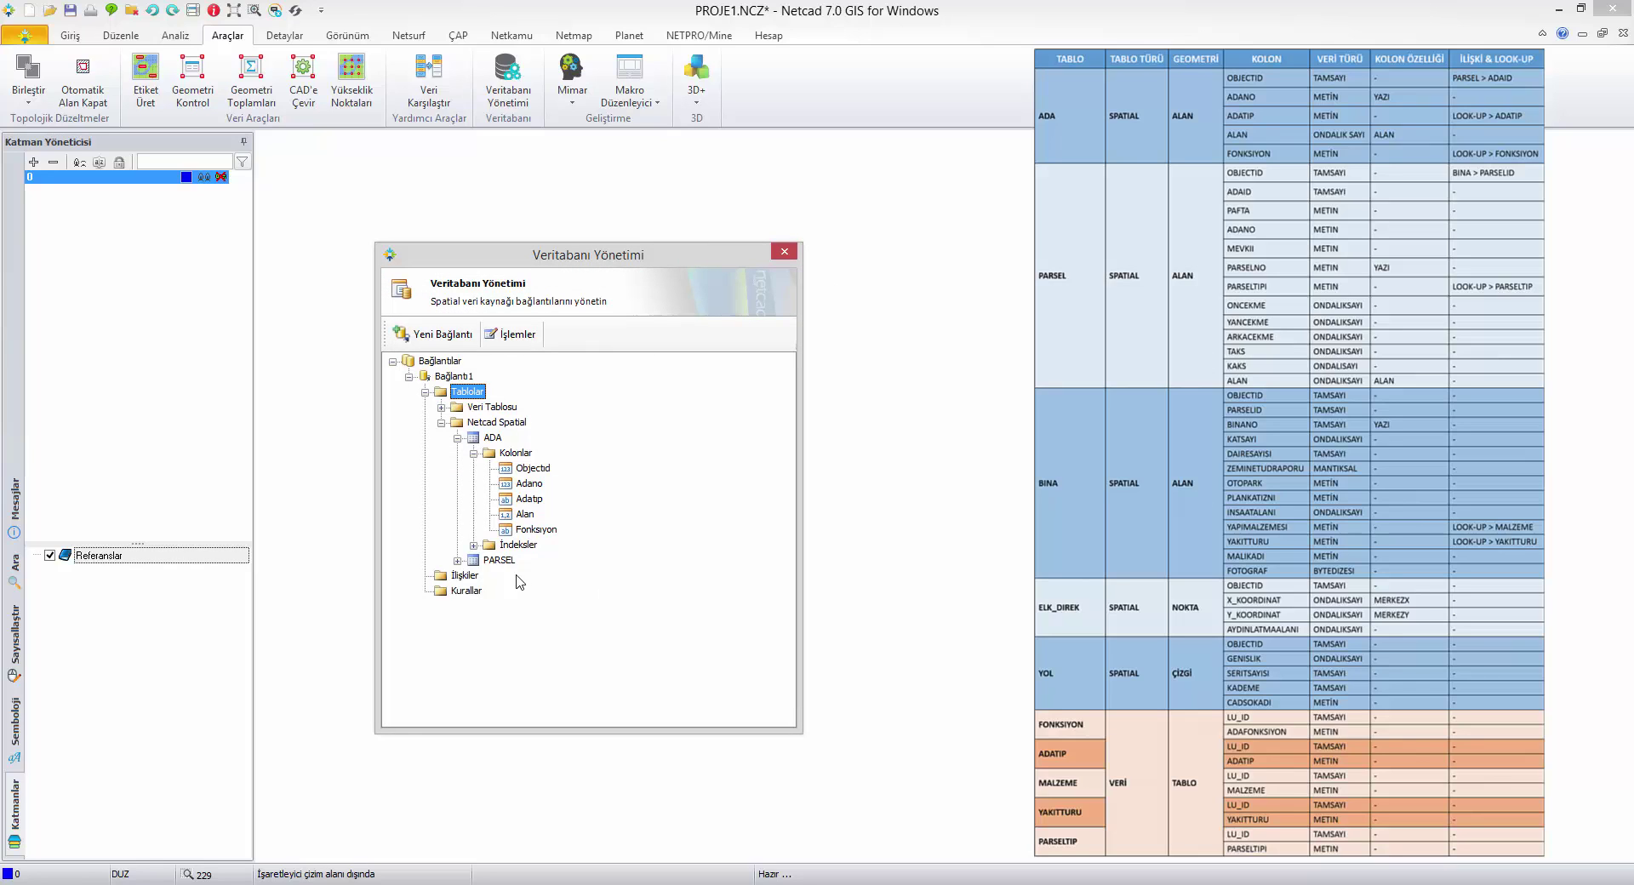
Step: Expand the PARSEL table's columns in the connection tree to review them, and collapse the PARSEL and ADA tables
double_click(473, 561)
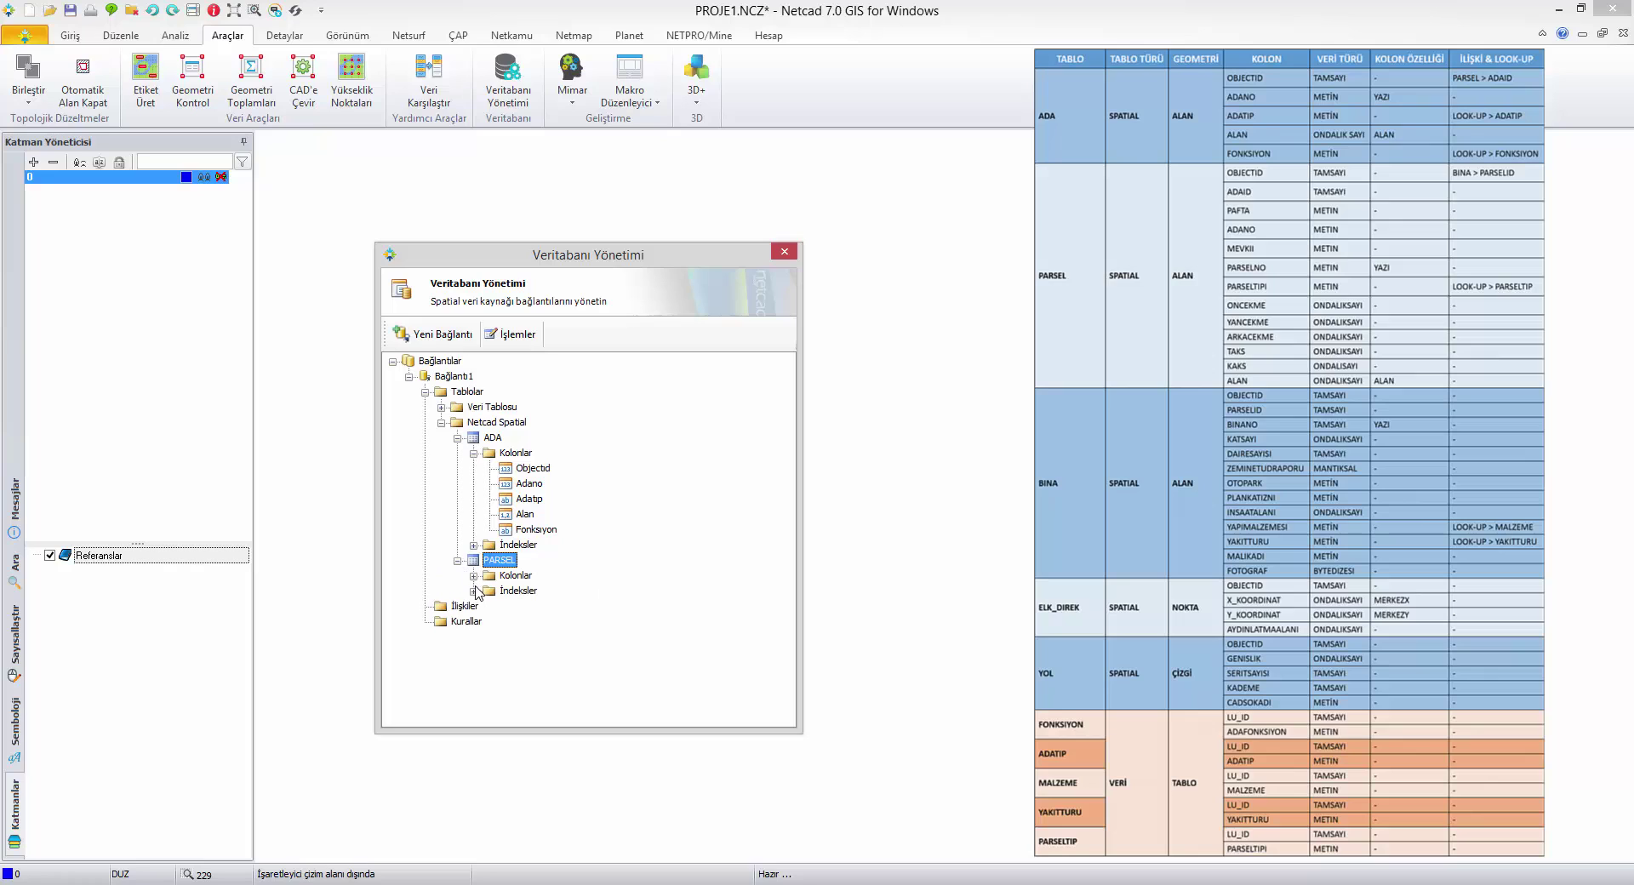
double_click(478, 577)
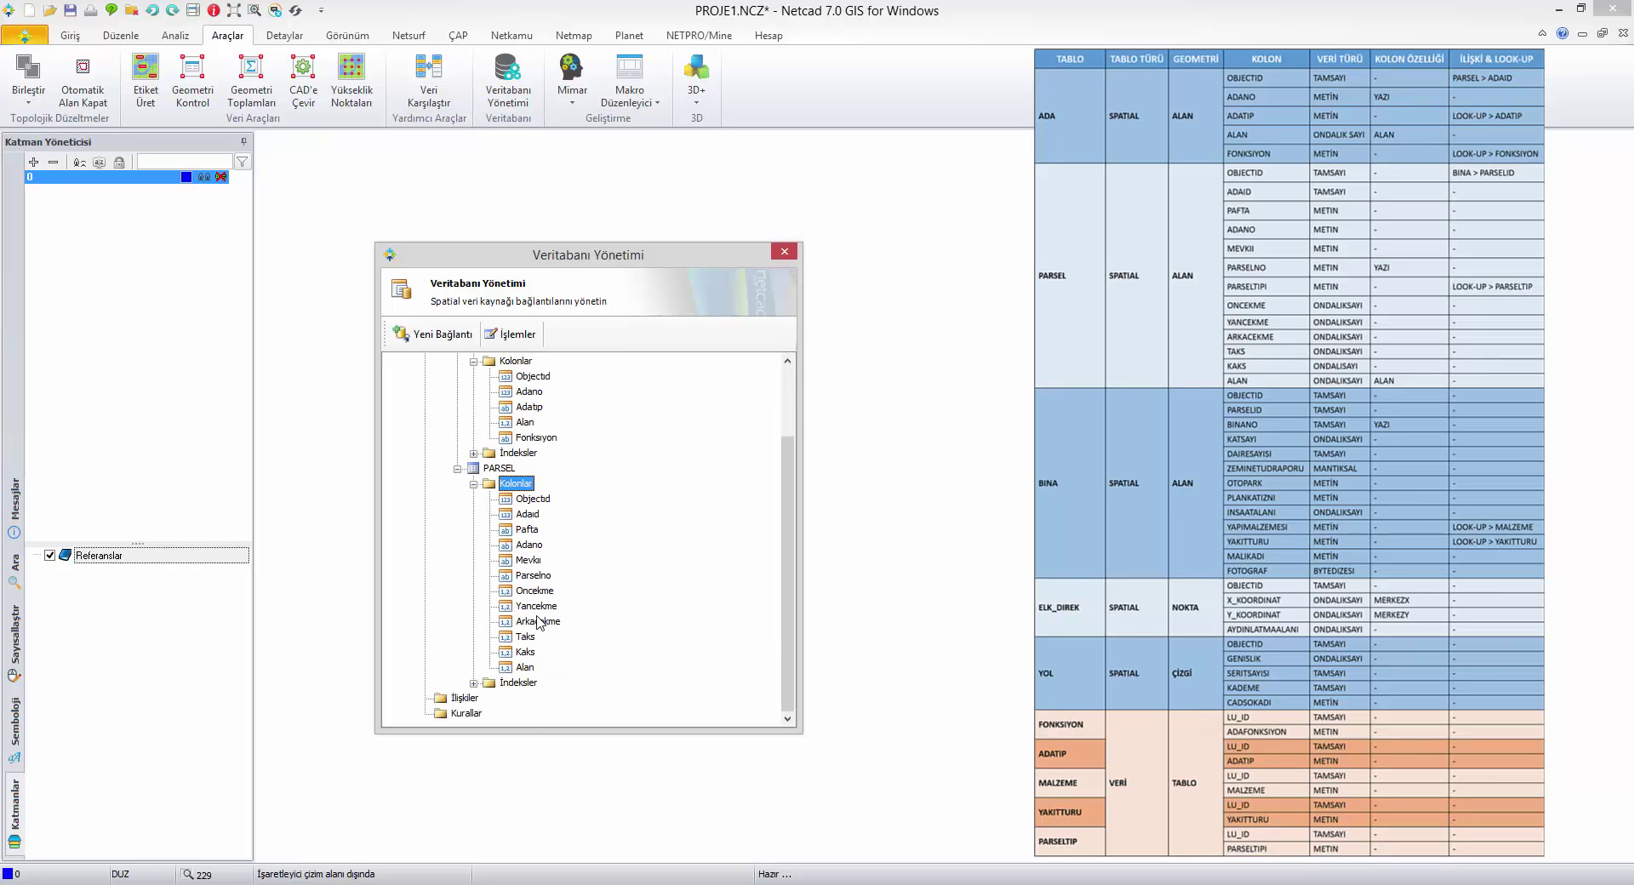
scroll(537, 622, "up", 2)
double_click(466, 560)
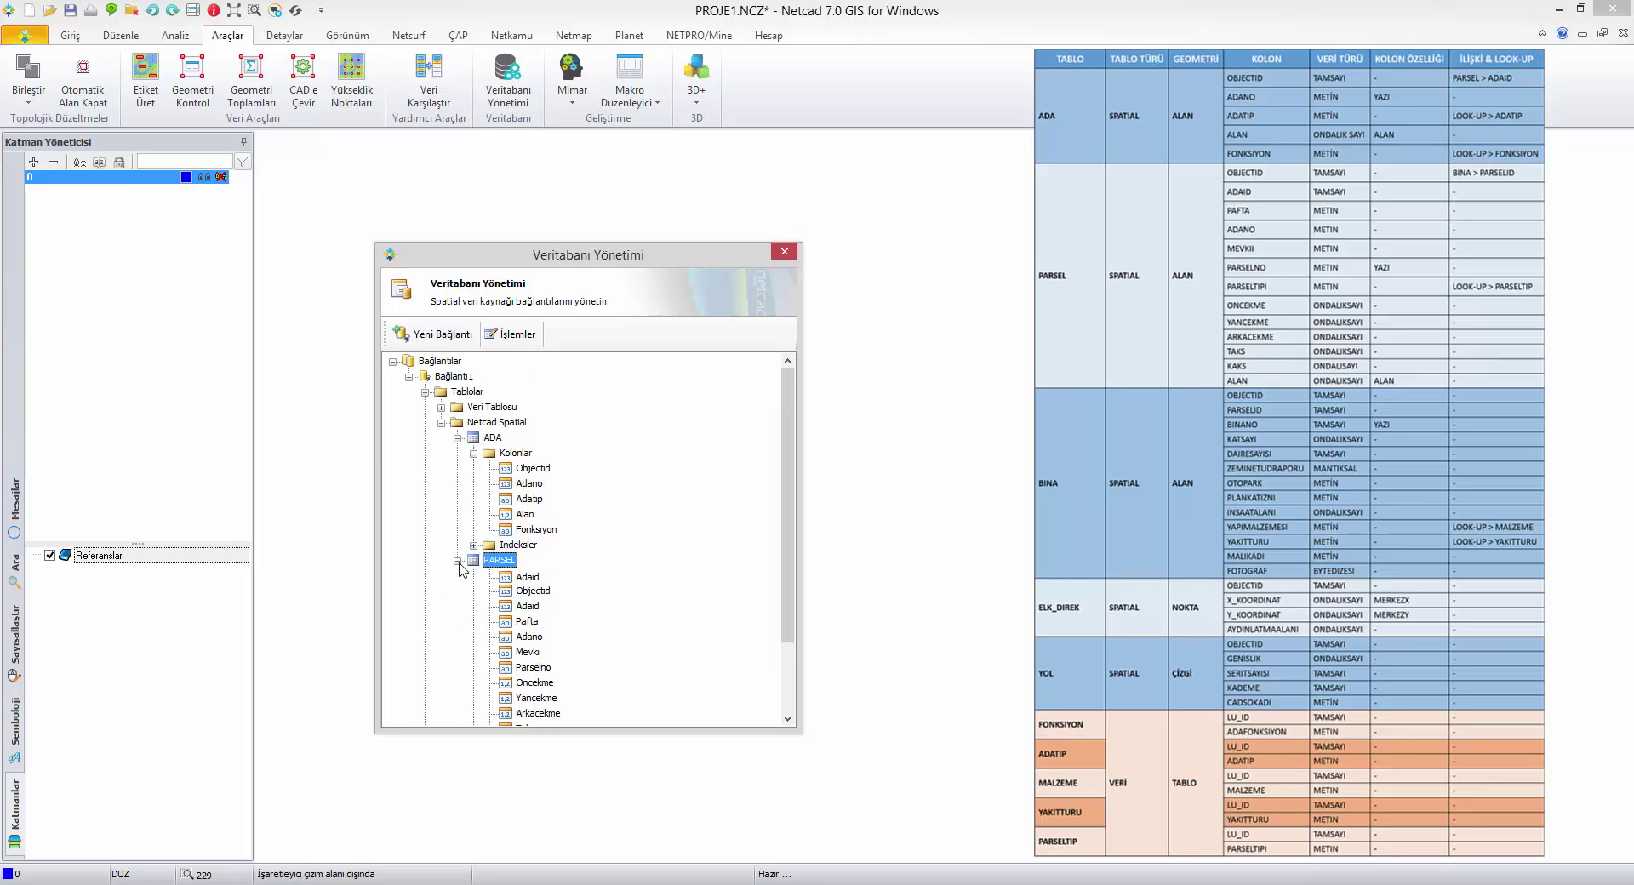
left_click(458, 439)
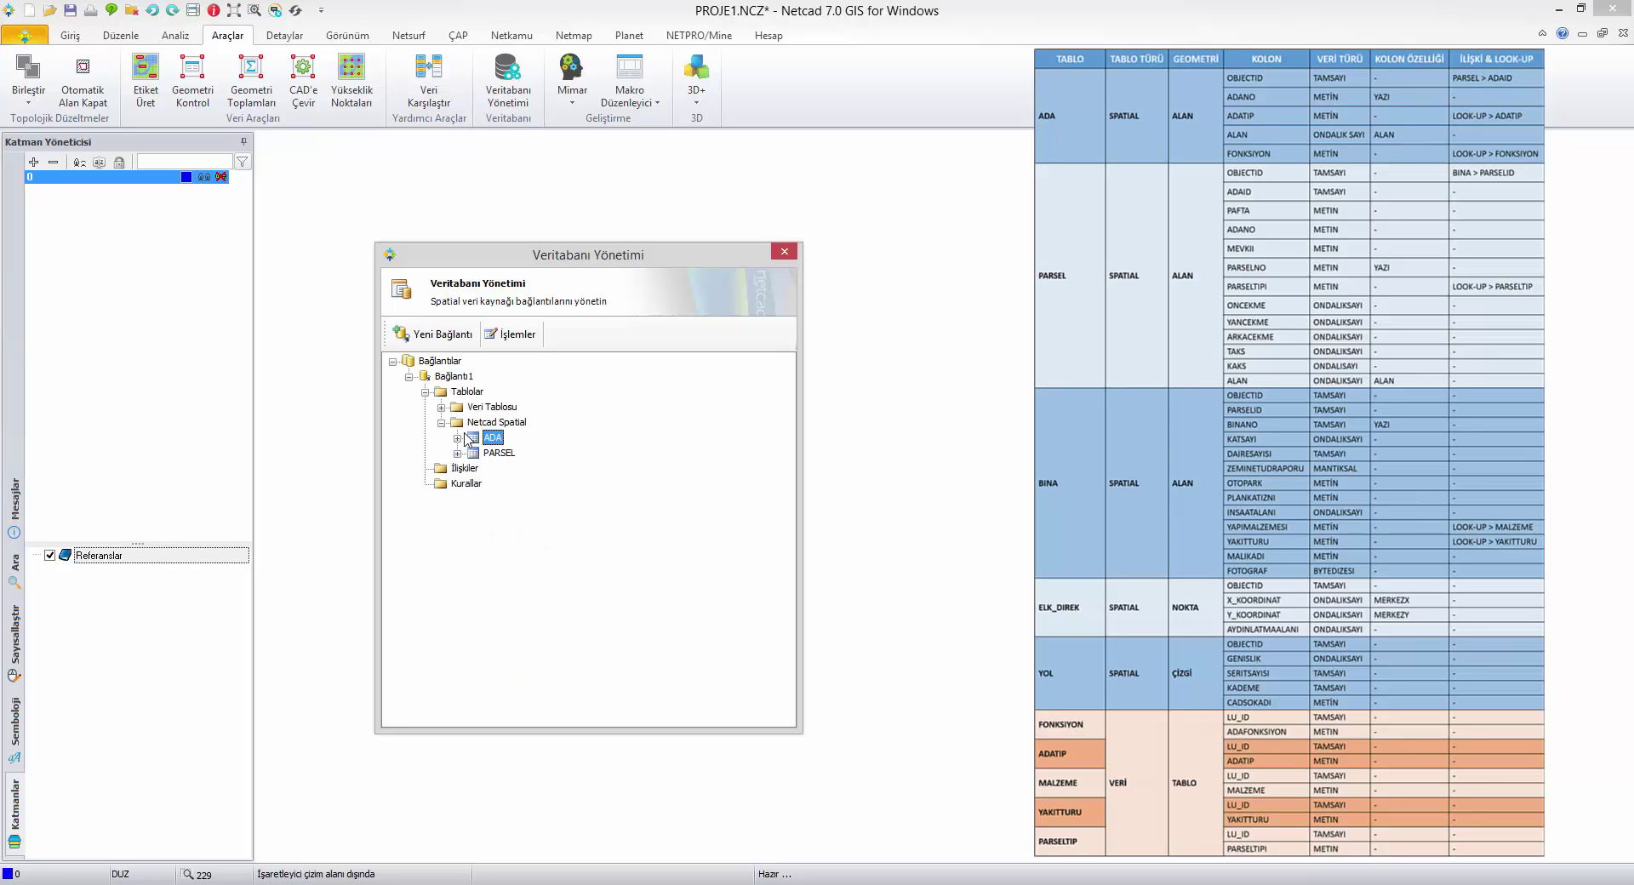
Step: Create a new Netcad Spatial table named BINA under the connection's tables
left_click(471, 391)
right_click(473, 393)
left_click(523, 400)
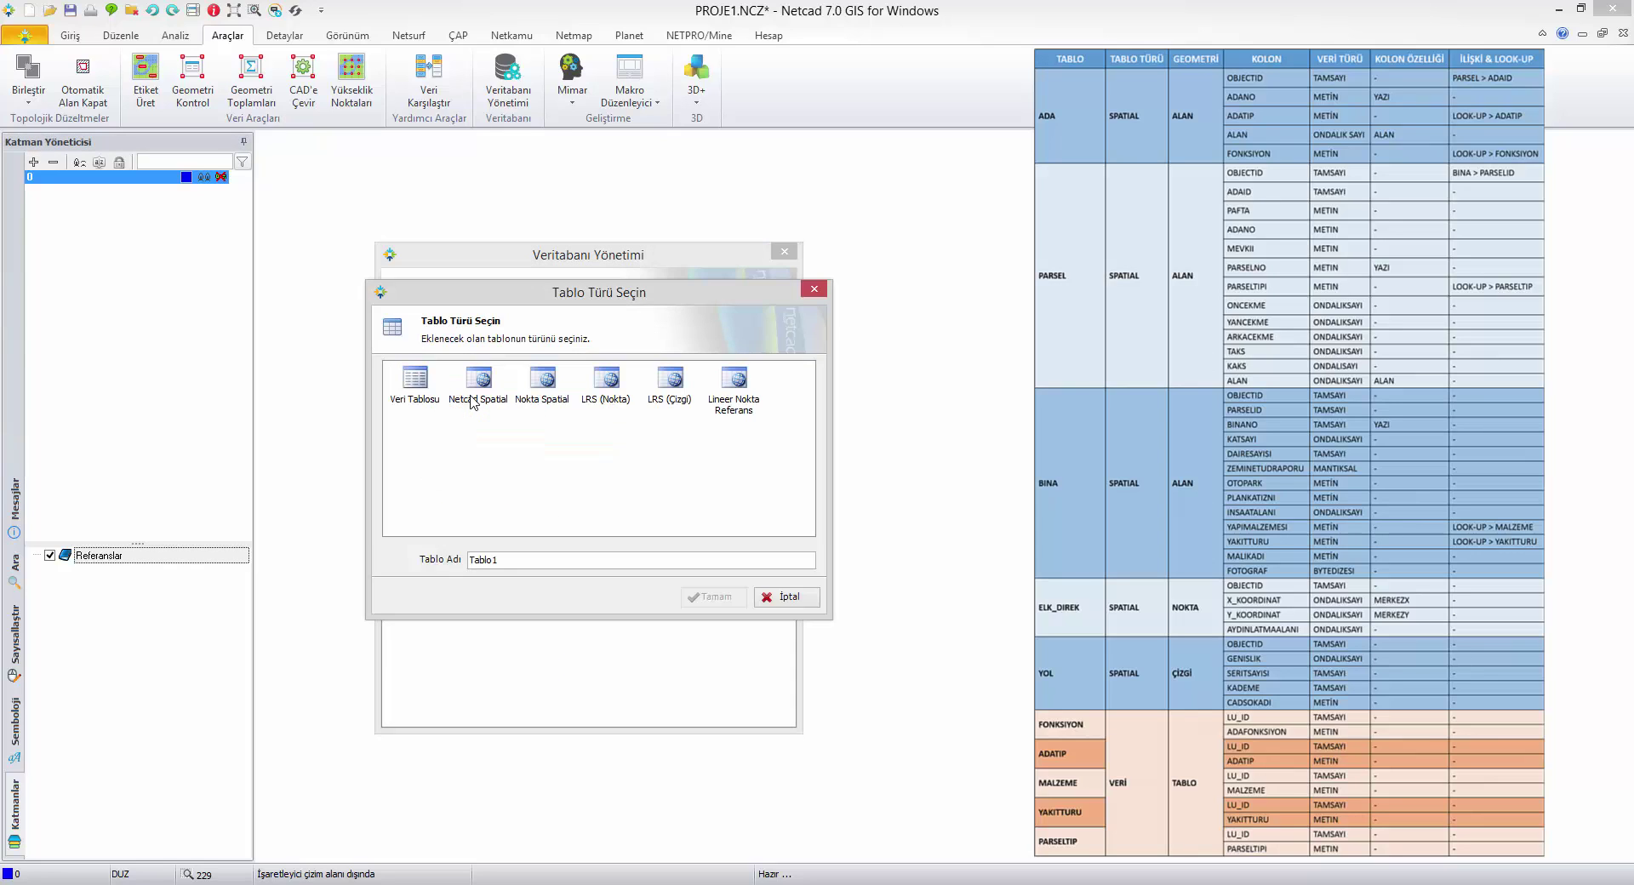
double_click(501, 560)
type("BINA")
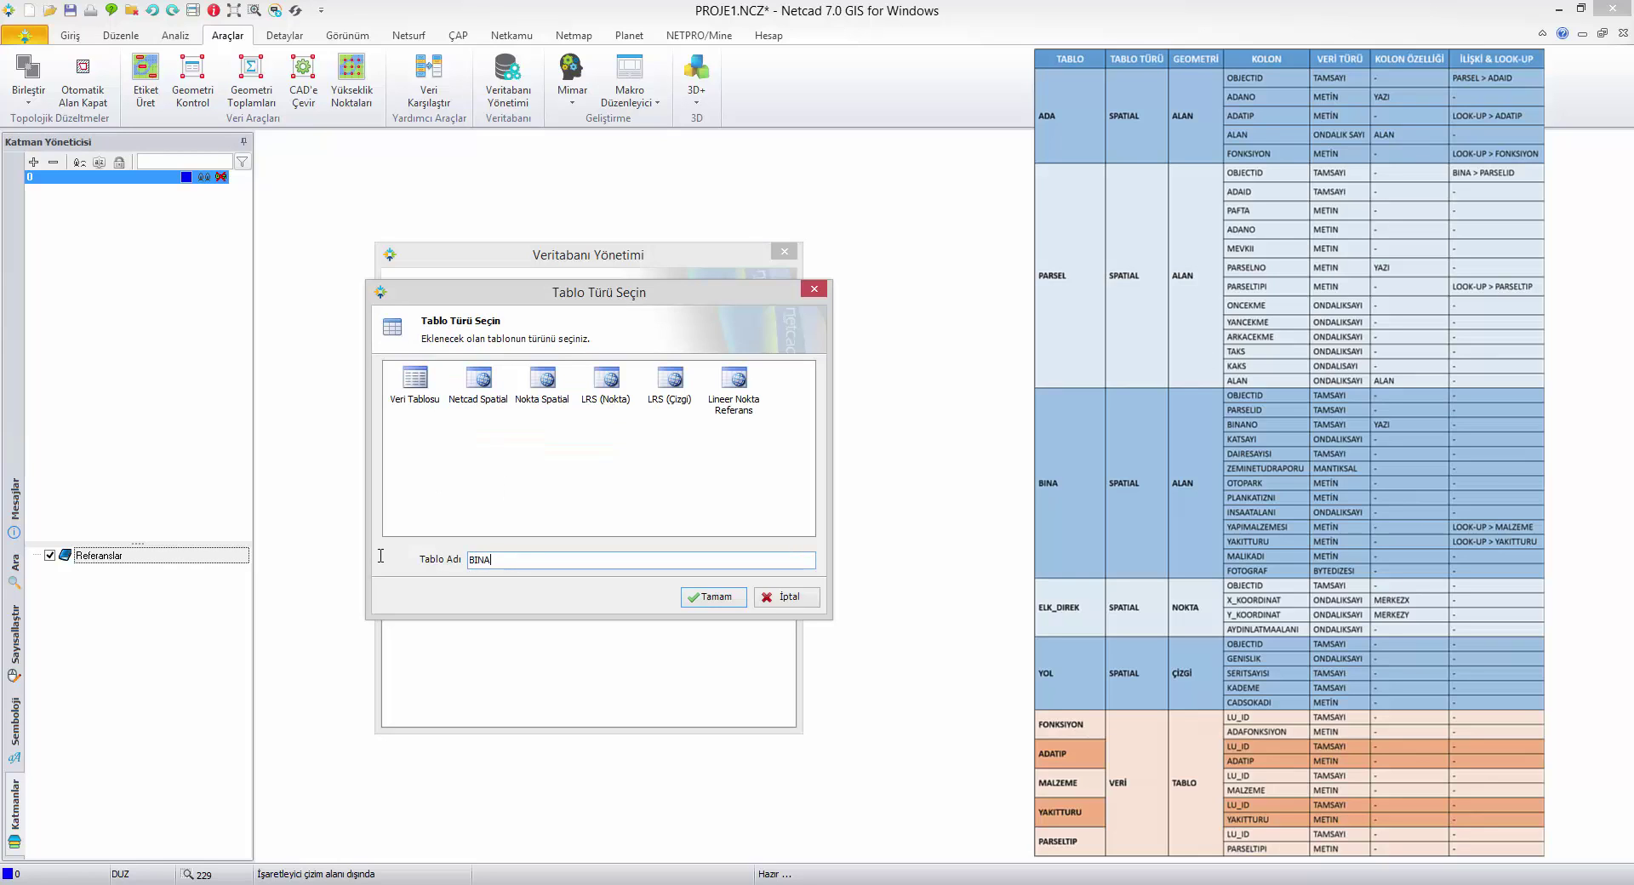
left_click(703, 599)
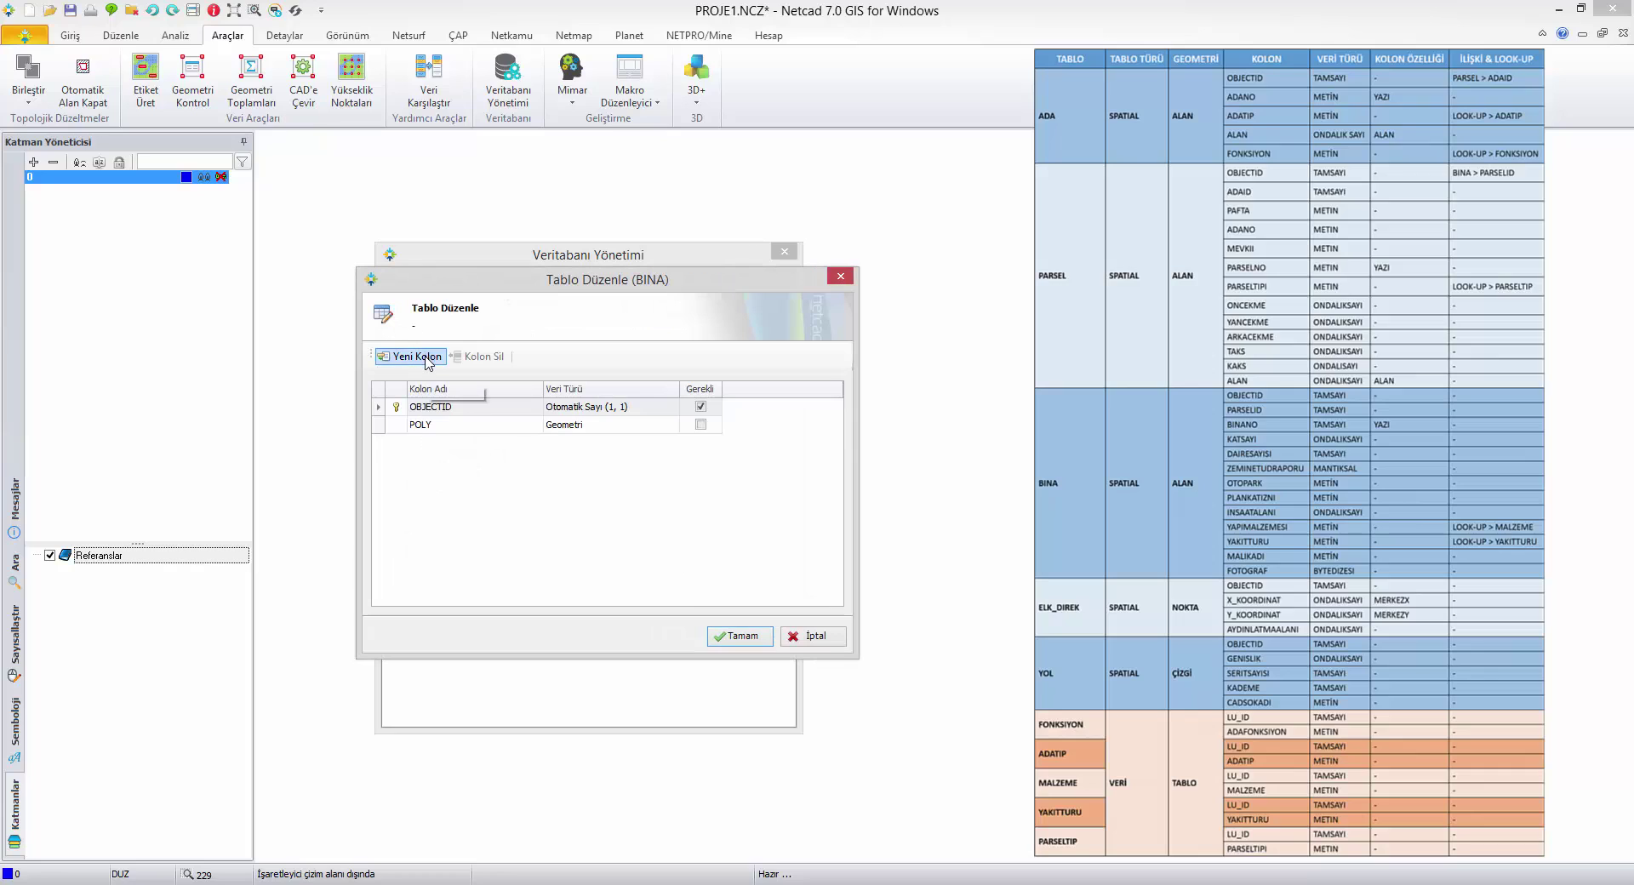
Step: Add a column named PARSELID to the BINA table with the data type Tam Sayı
left_click(428, 357)
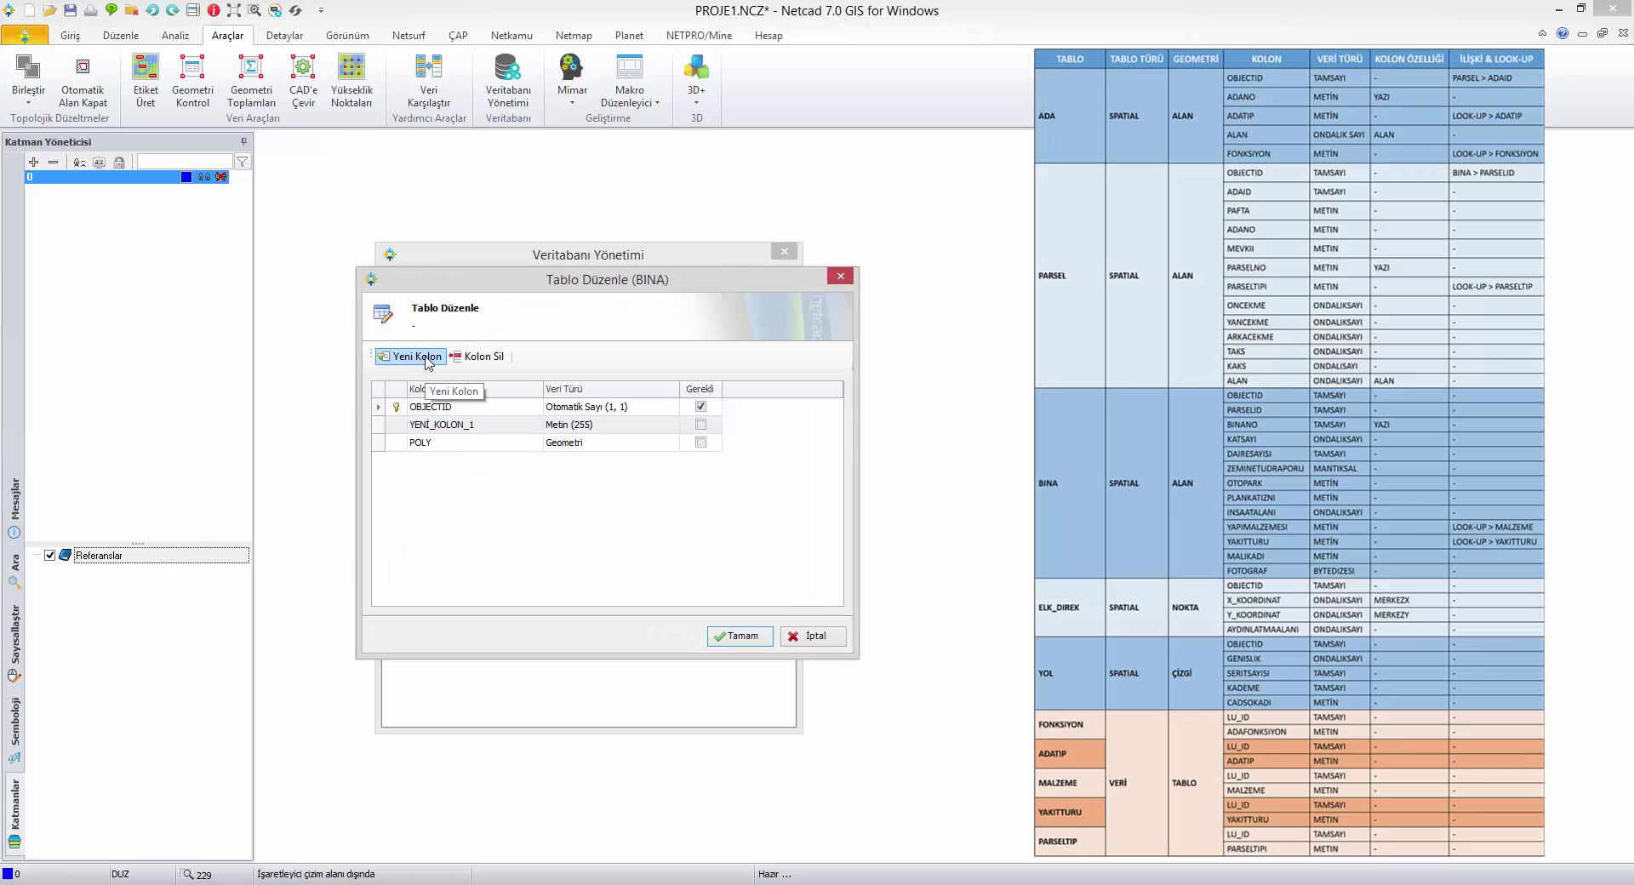
left_click(500, 426)
type("PARSELID")
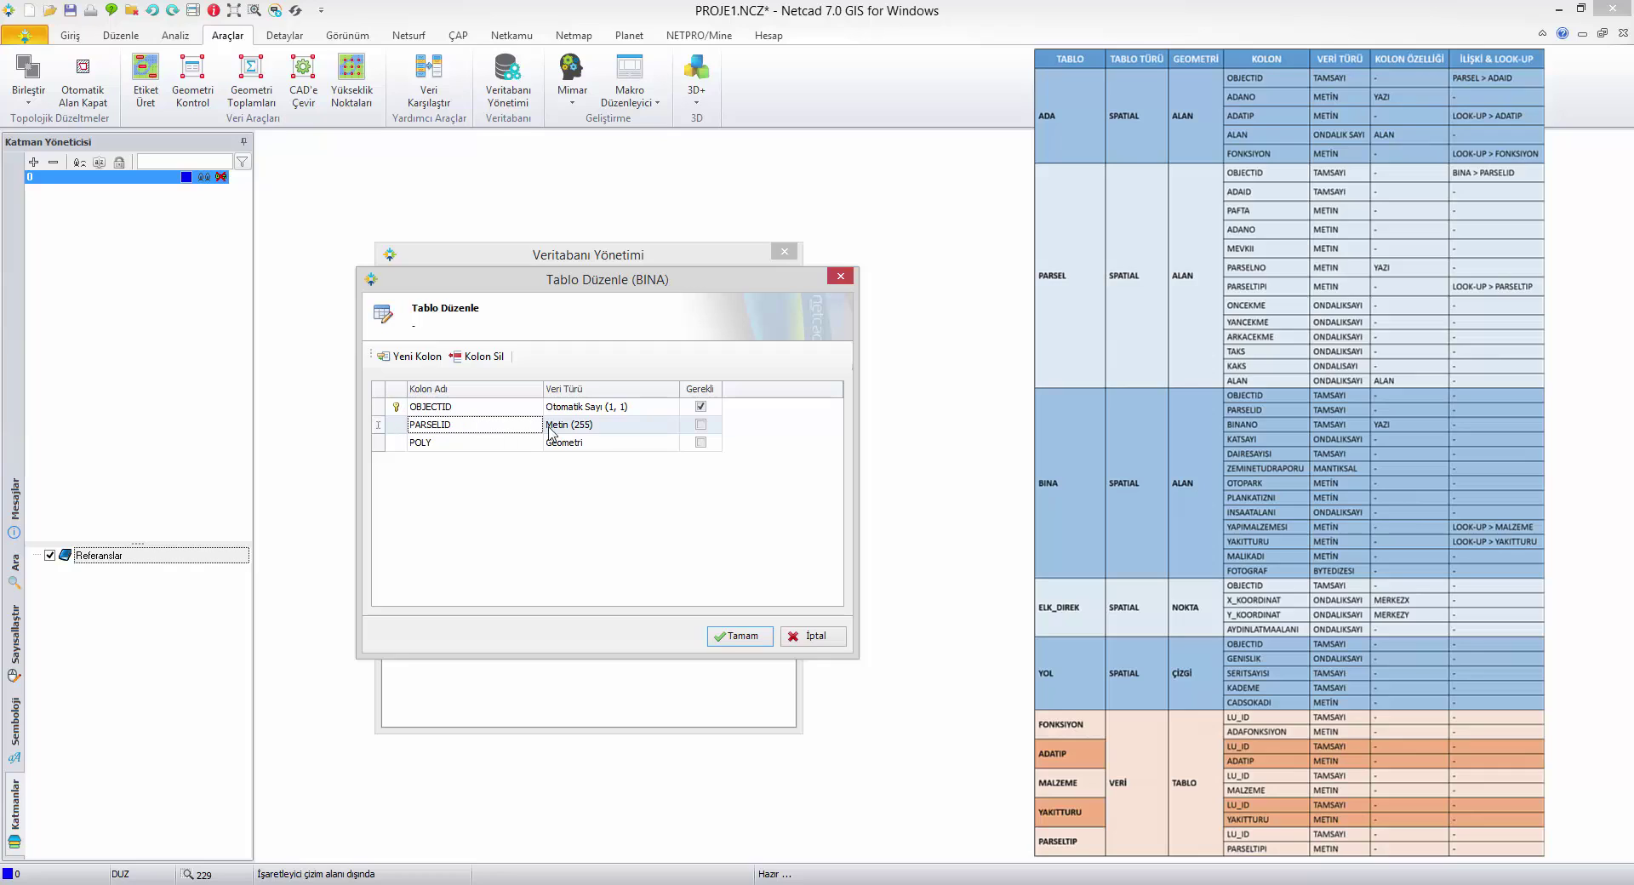
left_click(598, 424)
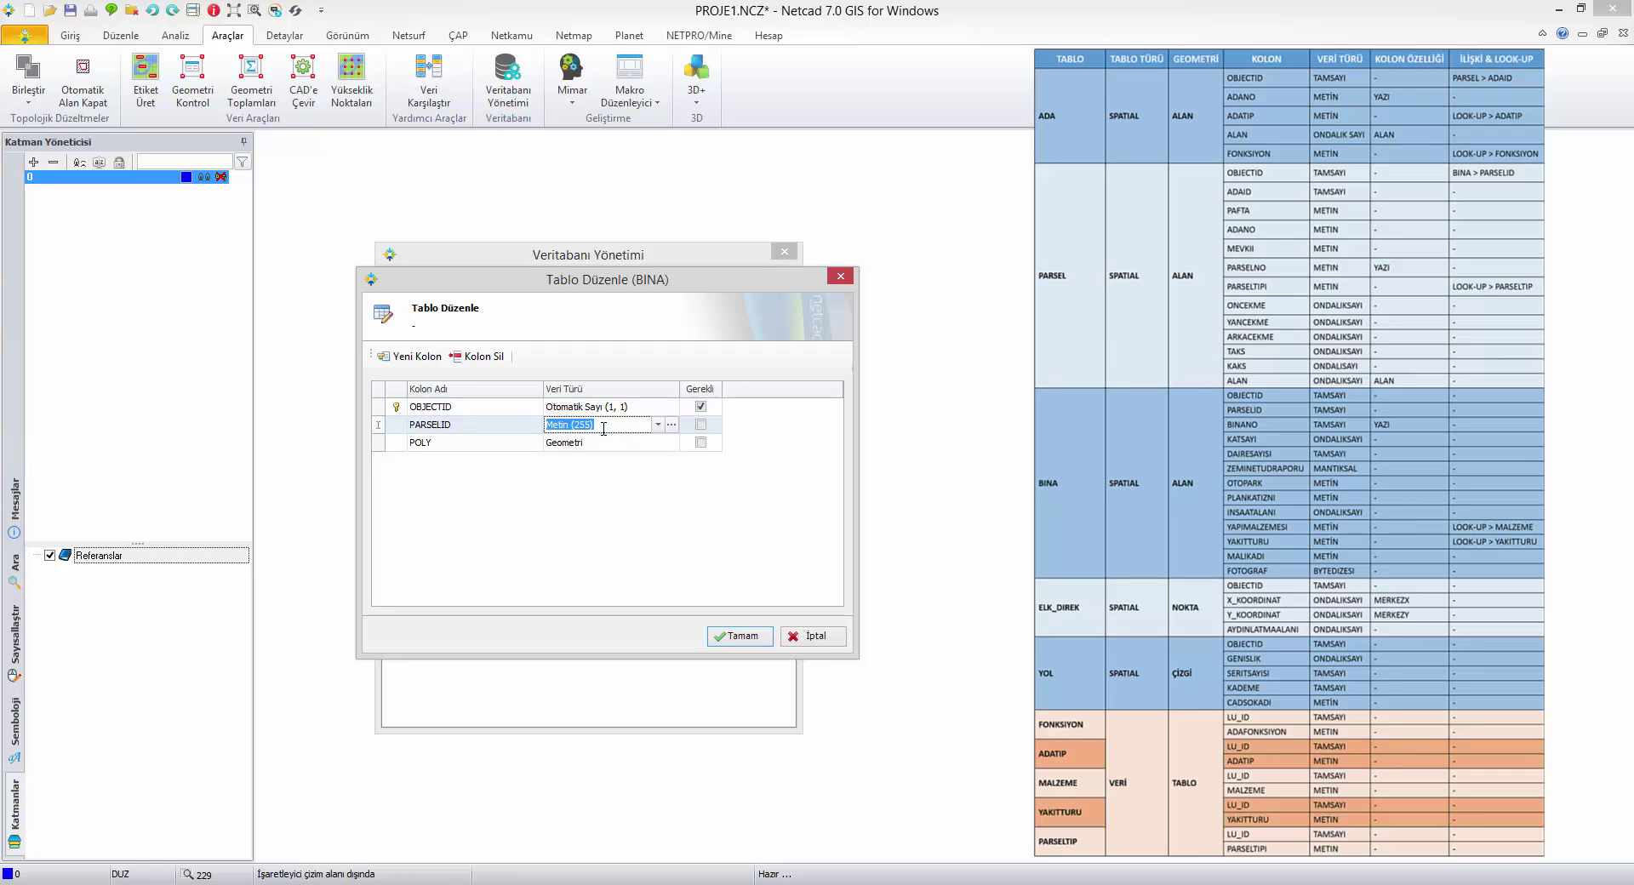
type("Tam Sayı")
key("Return")
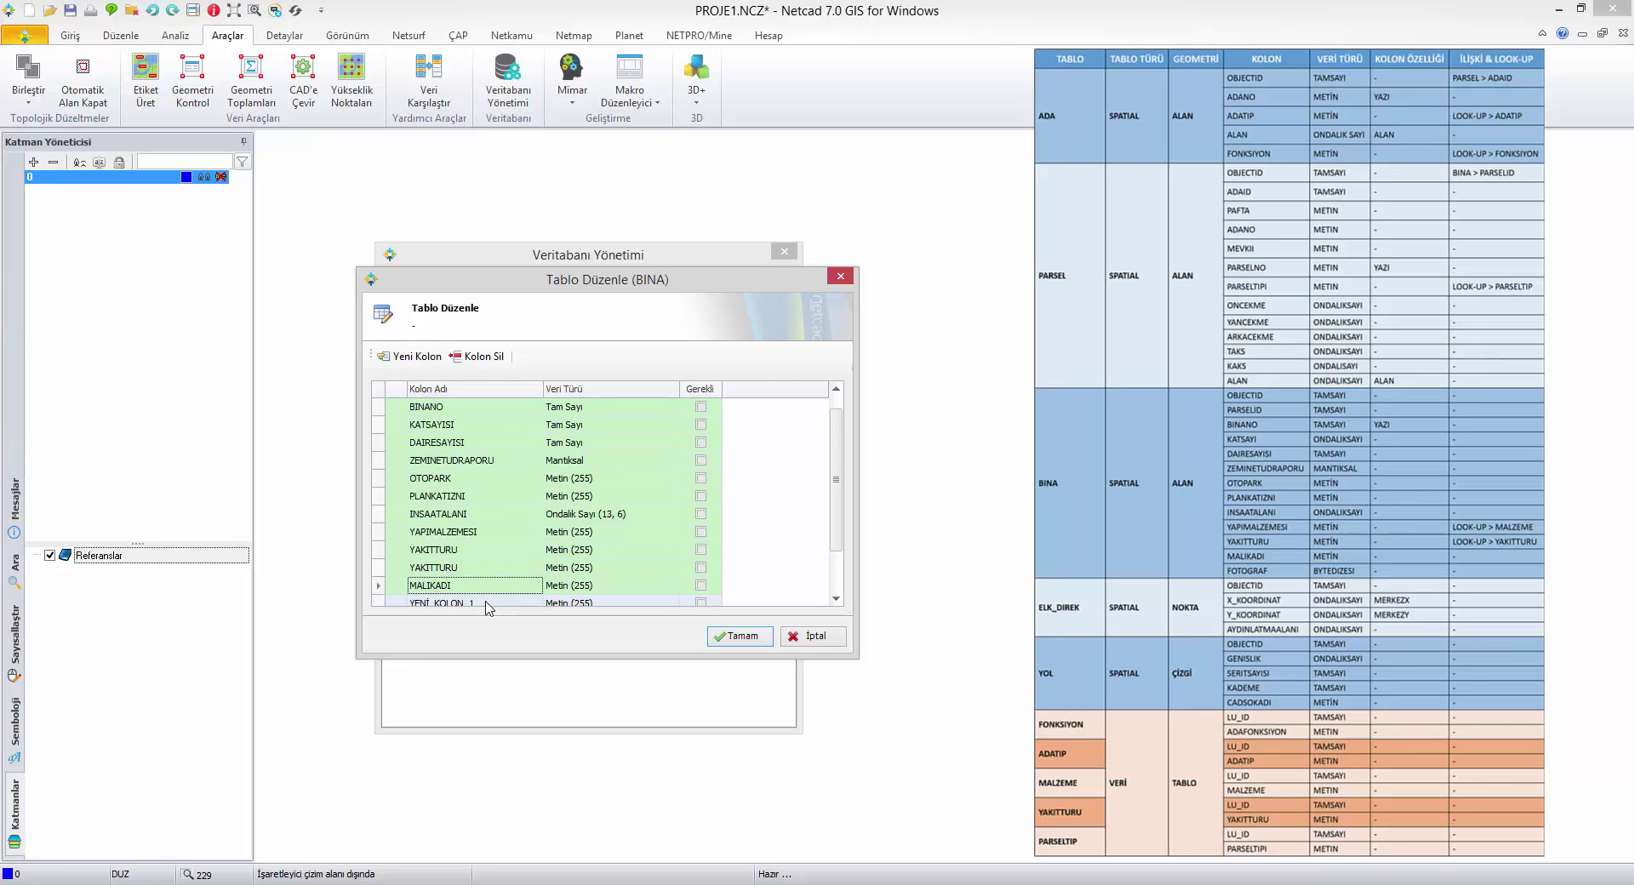
Step: Name the new BINA column FOTOGRAF, give it the data type Bayt Dizesi, and save the table
left_click(476, 601)
left_click(402, 582)
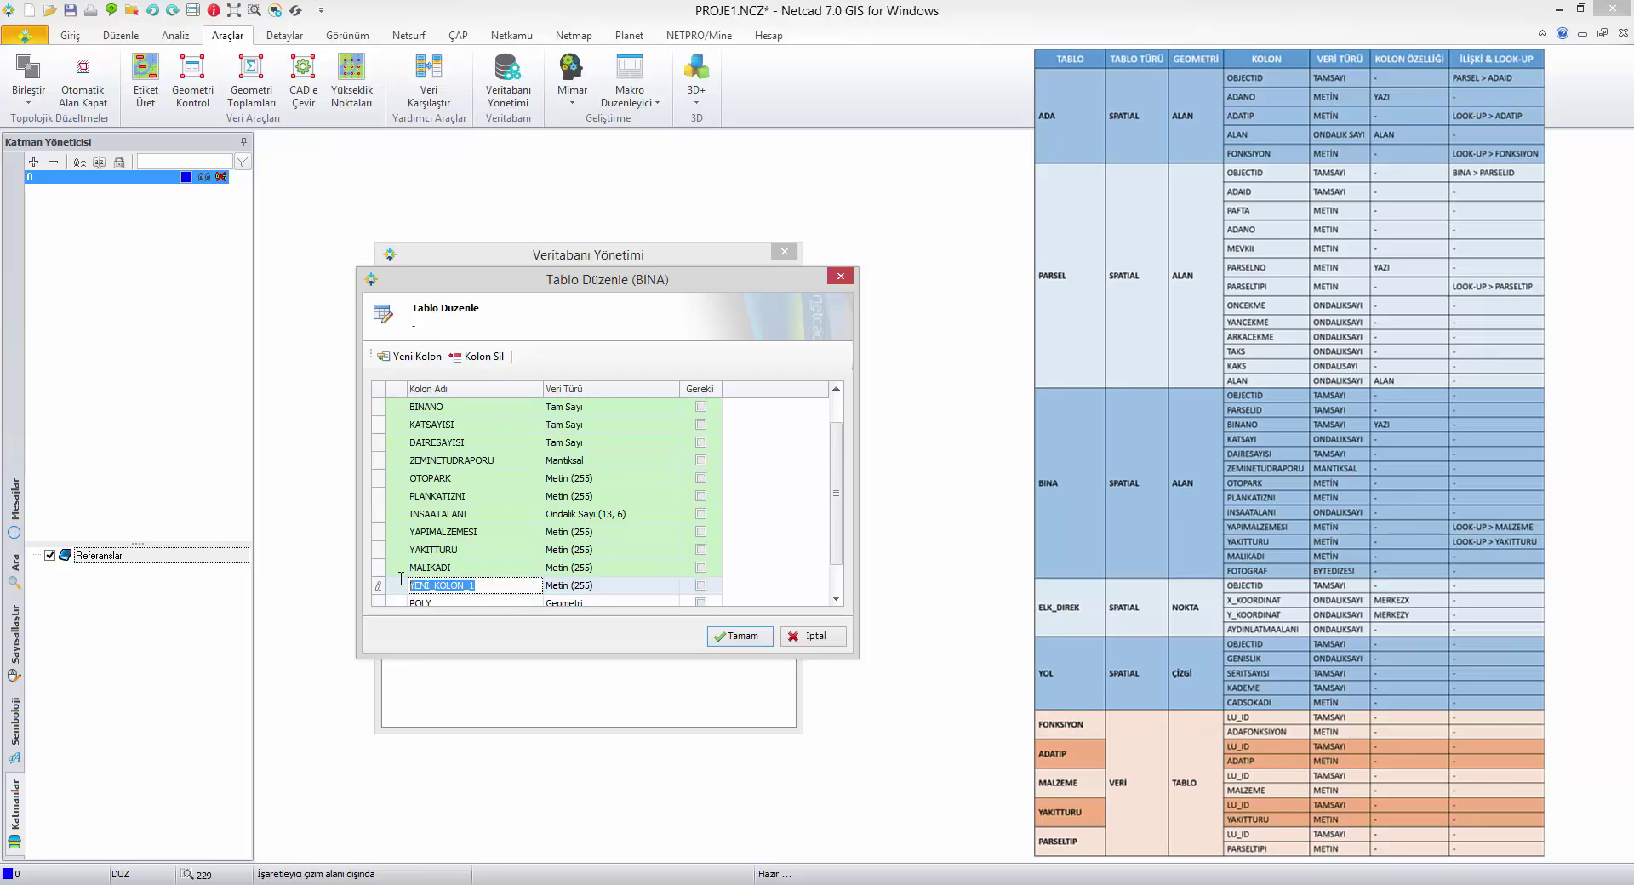
type("FOTOGRAF")
left_click(621, 588)
type("Bayt Dizesi")
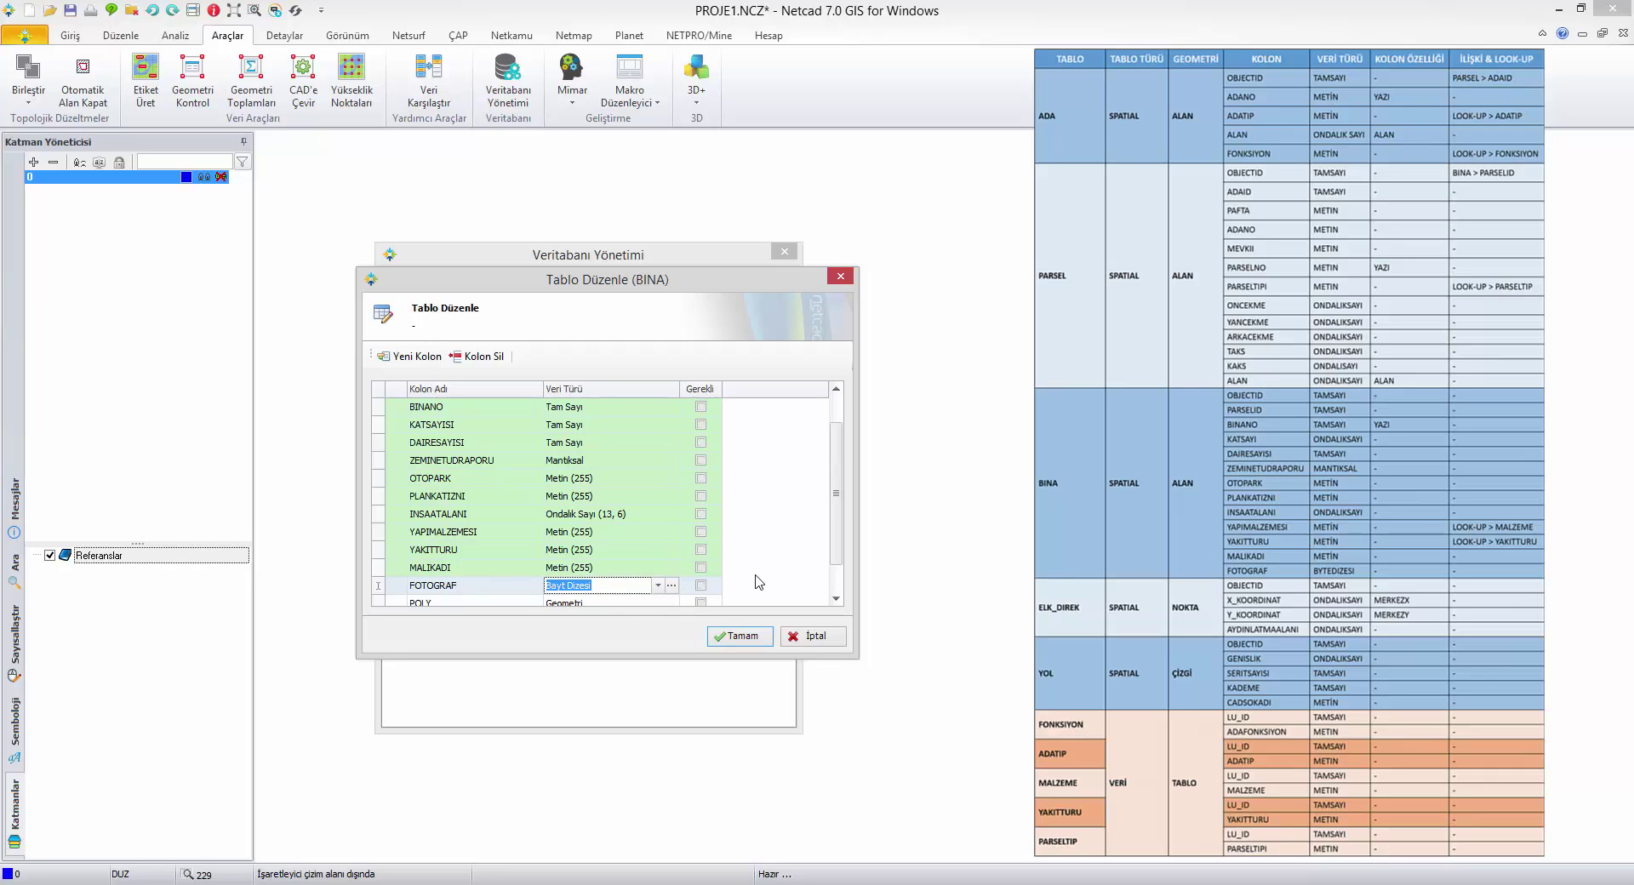
key("Up")
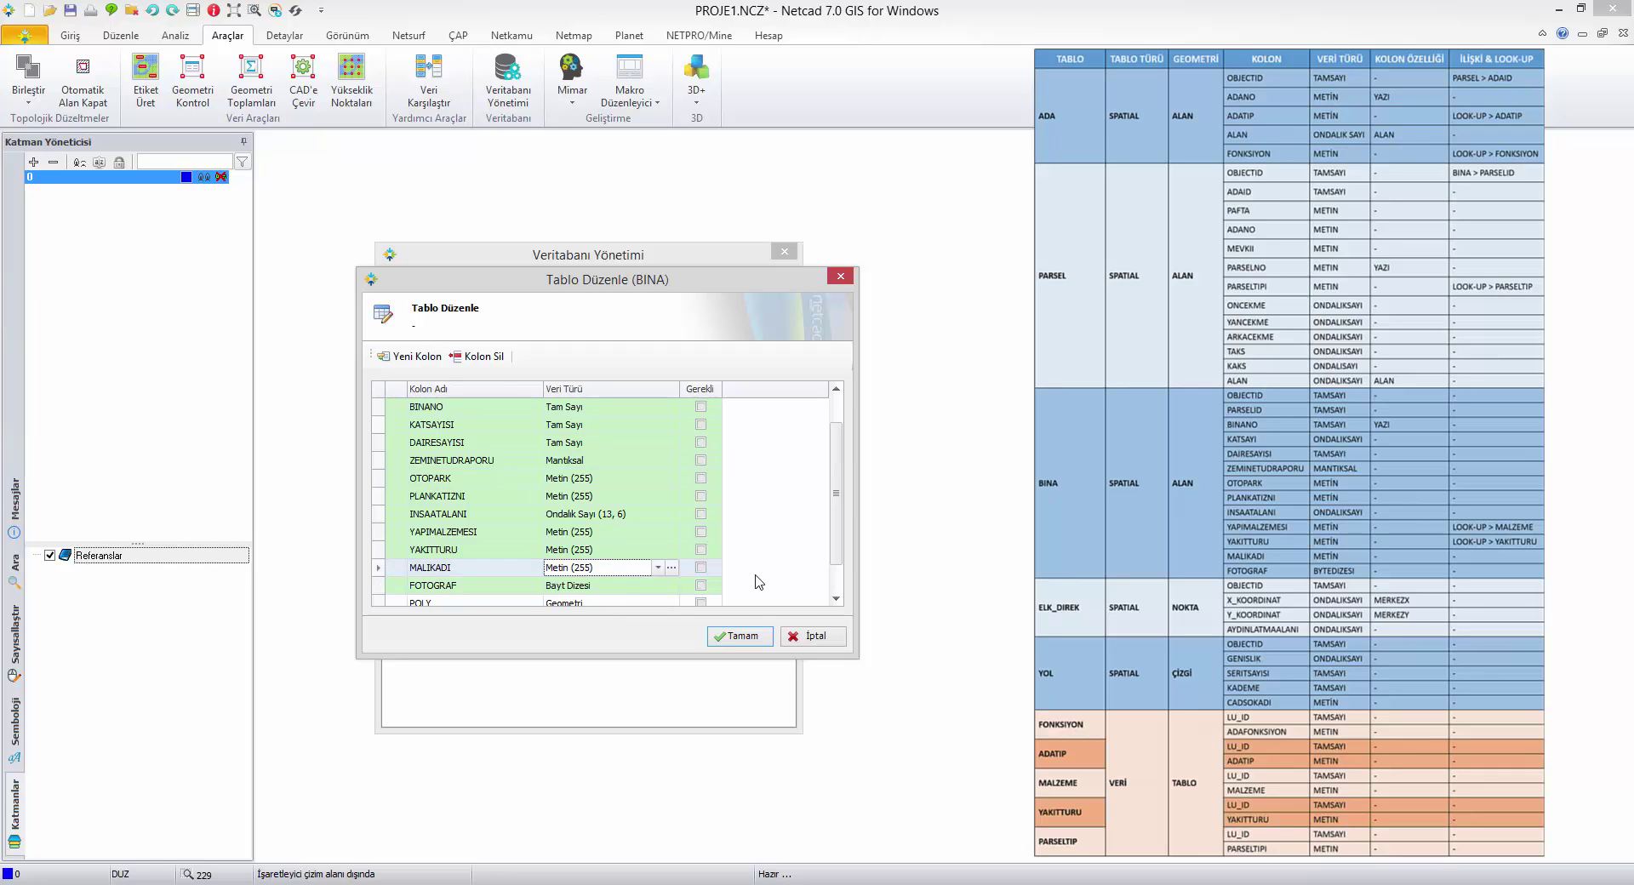
left_click(749, 643)
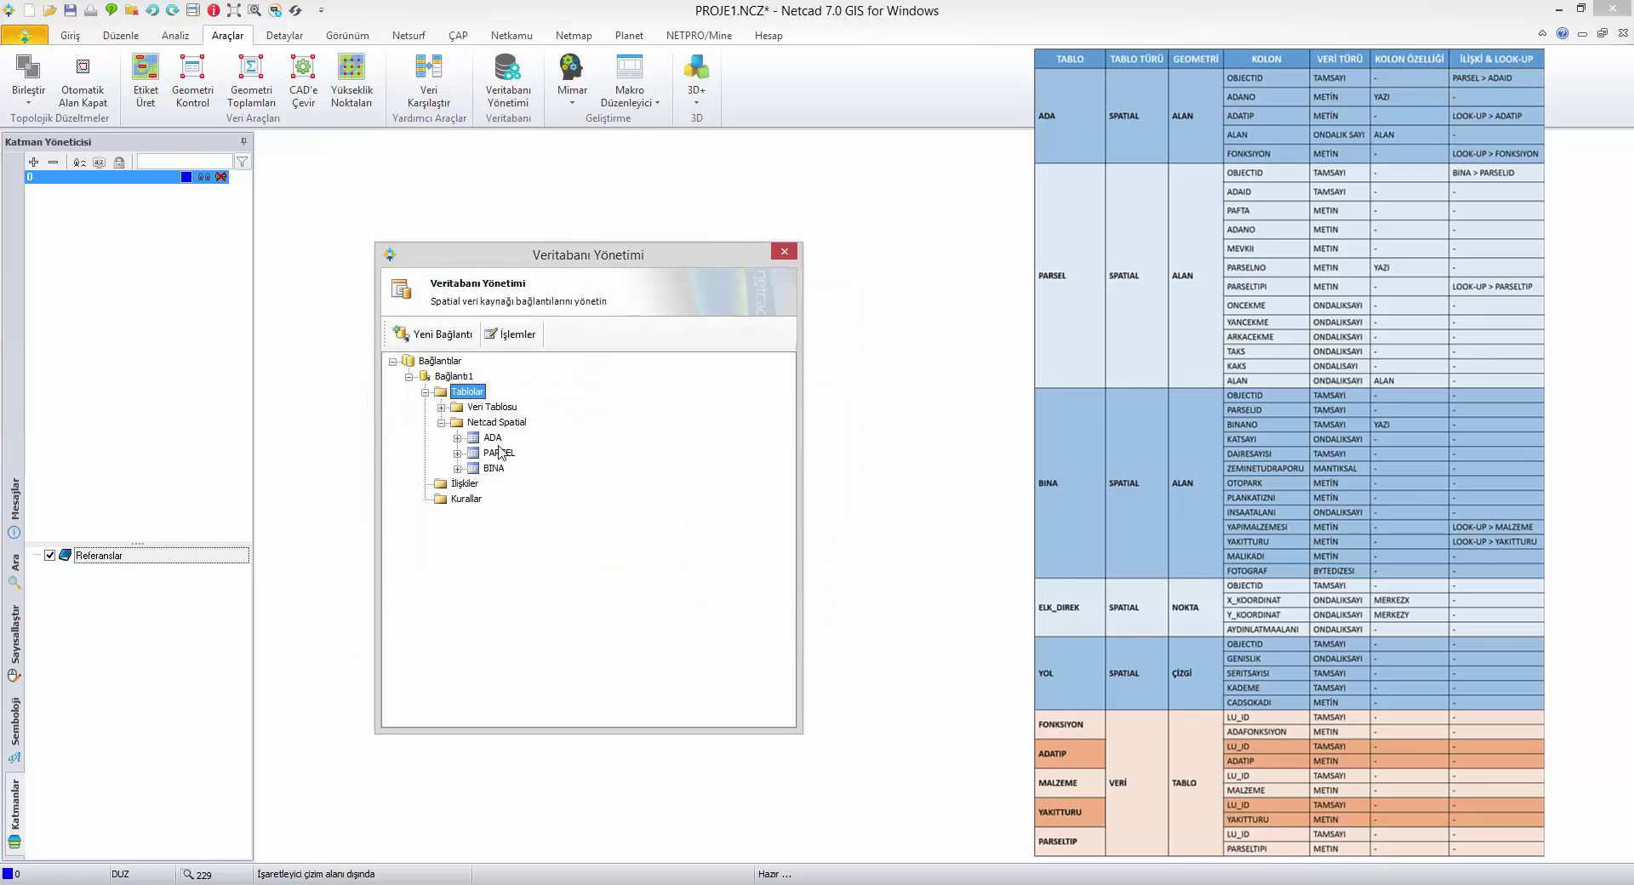
Step: Create a new Netcad Spatial table named ELK_DIREK under the connection's tables
right_click(468, 393)
left_click(526, 409)
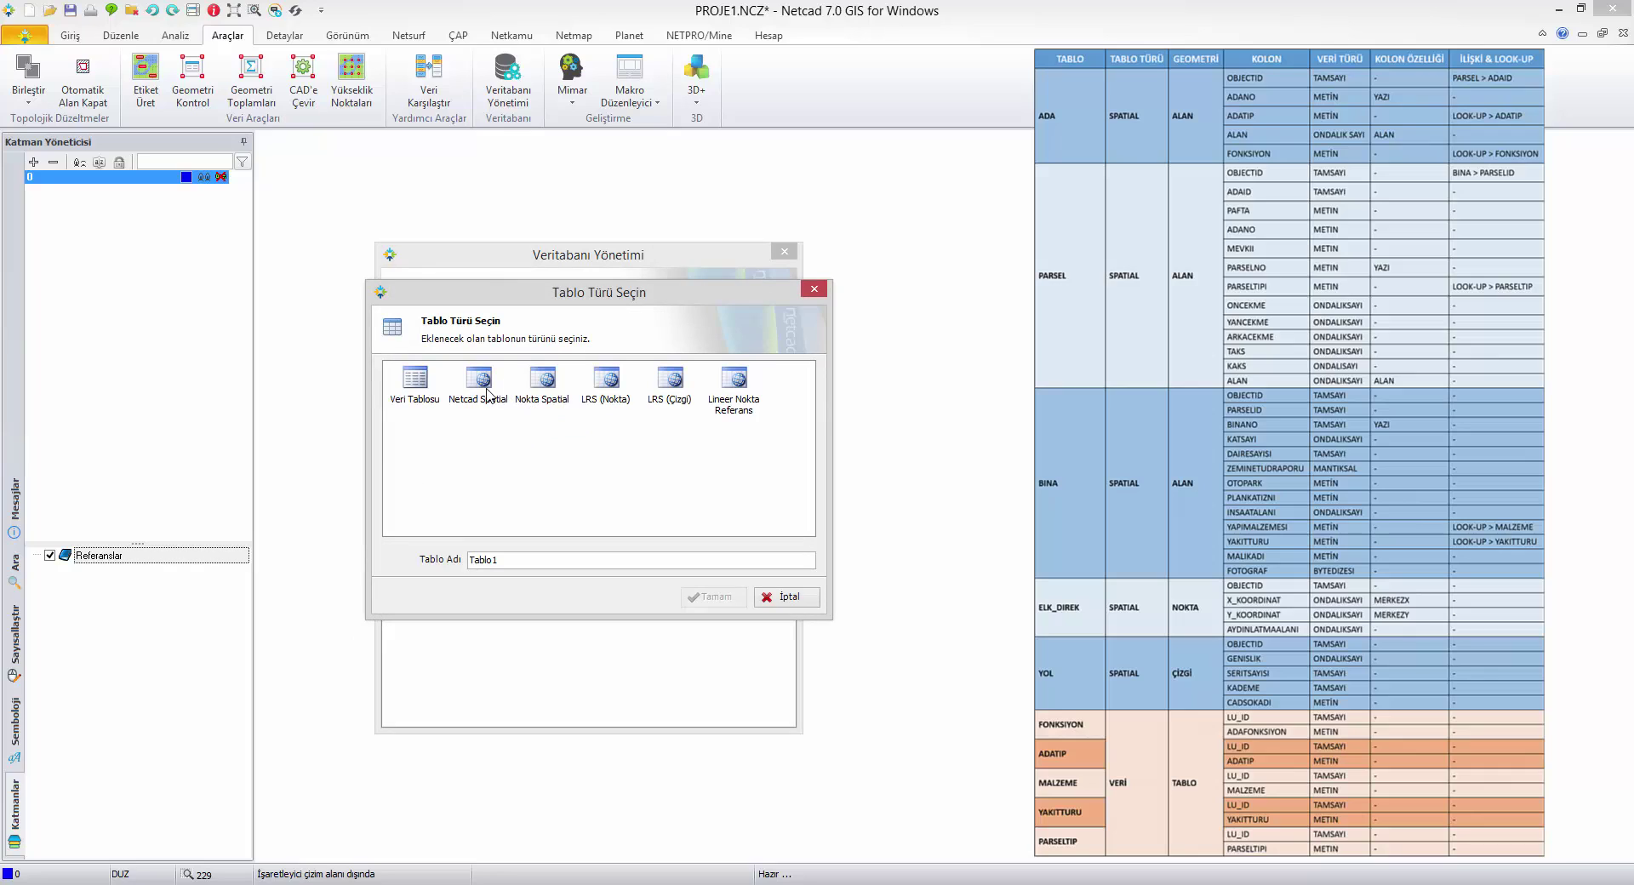
left_click(488, 393)
type("ELK_DIREK")
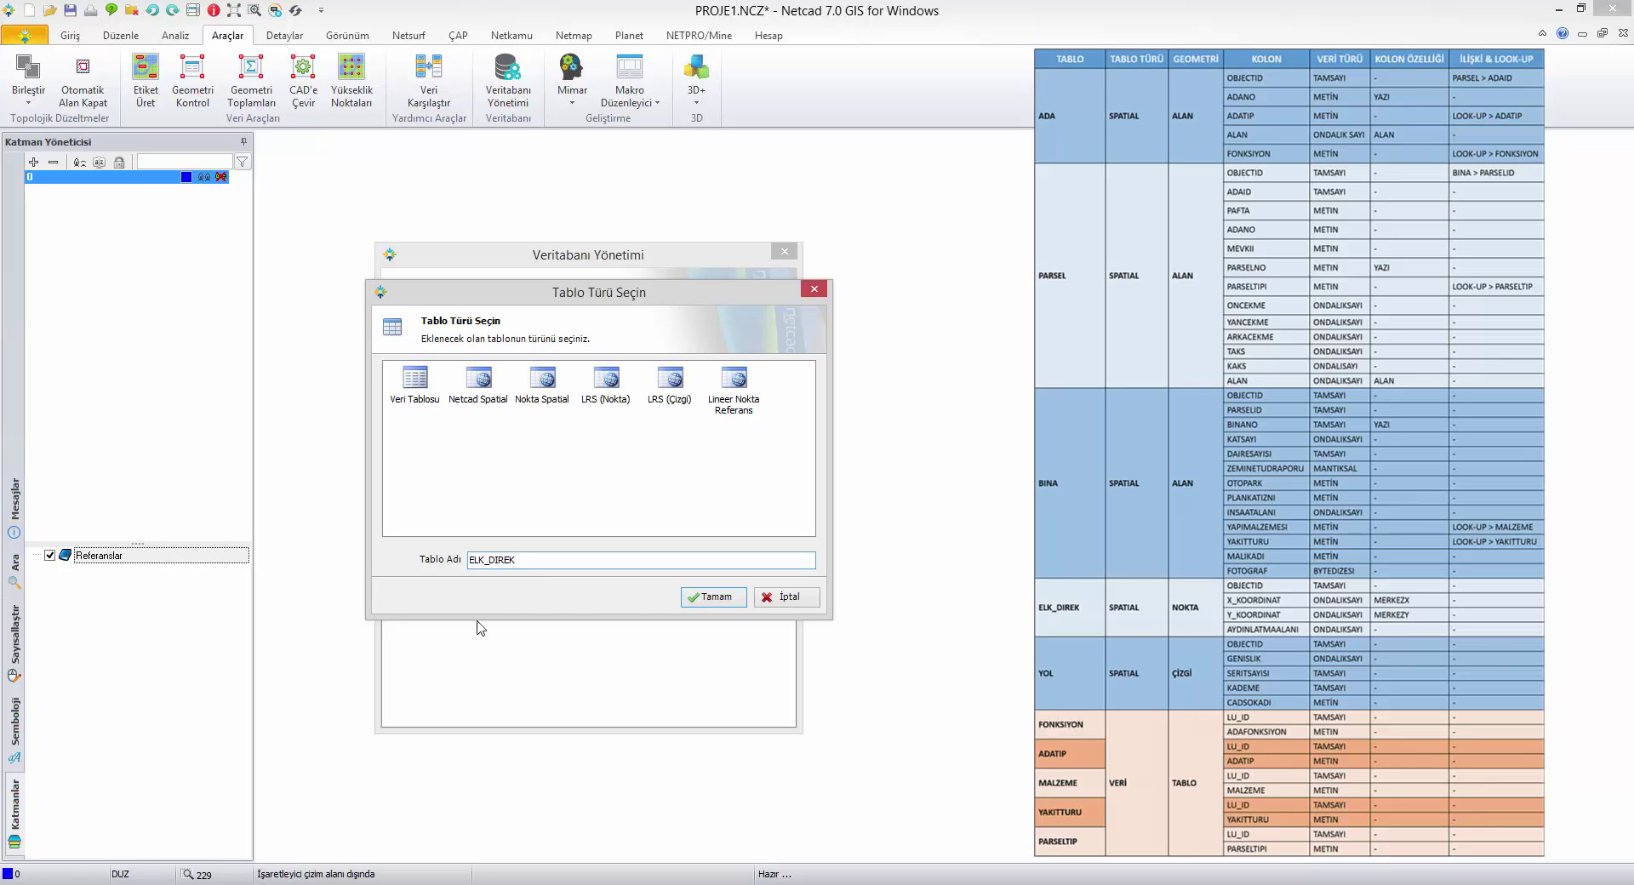
left_click(681, 600)
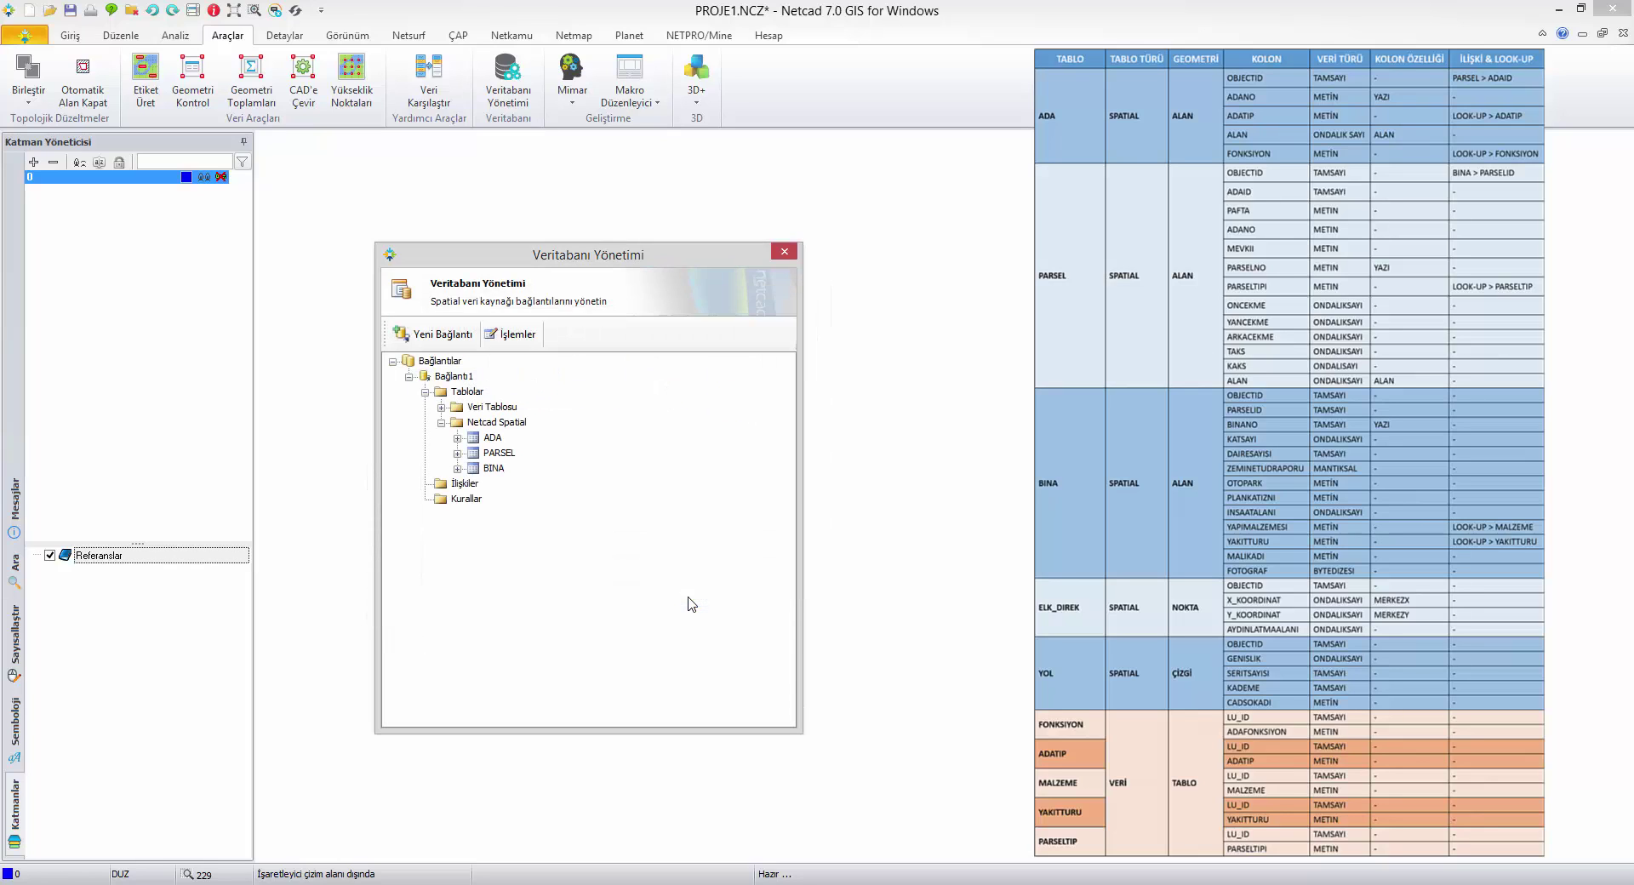
Step: Add a column named XKOORDINAT to the ELK_DIREK table with the data type Ondalık Sayı (13, 6)
left_click(417, 356)
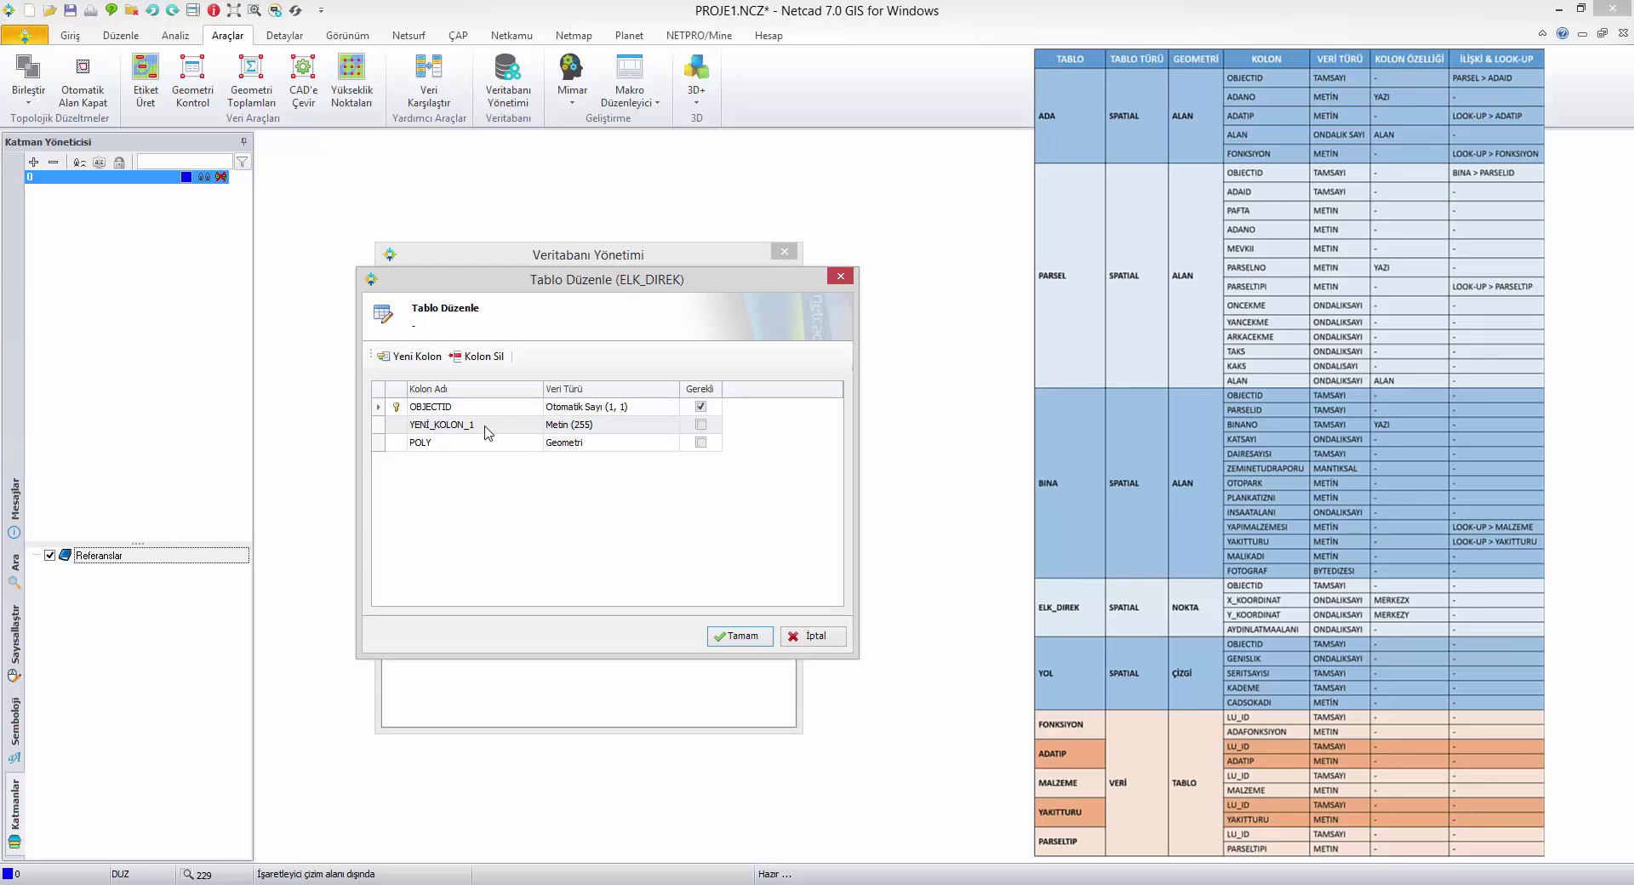
left_click(401, 430)
type("XKOORDINAT")
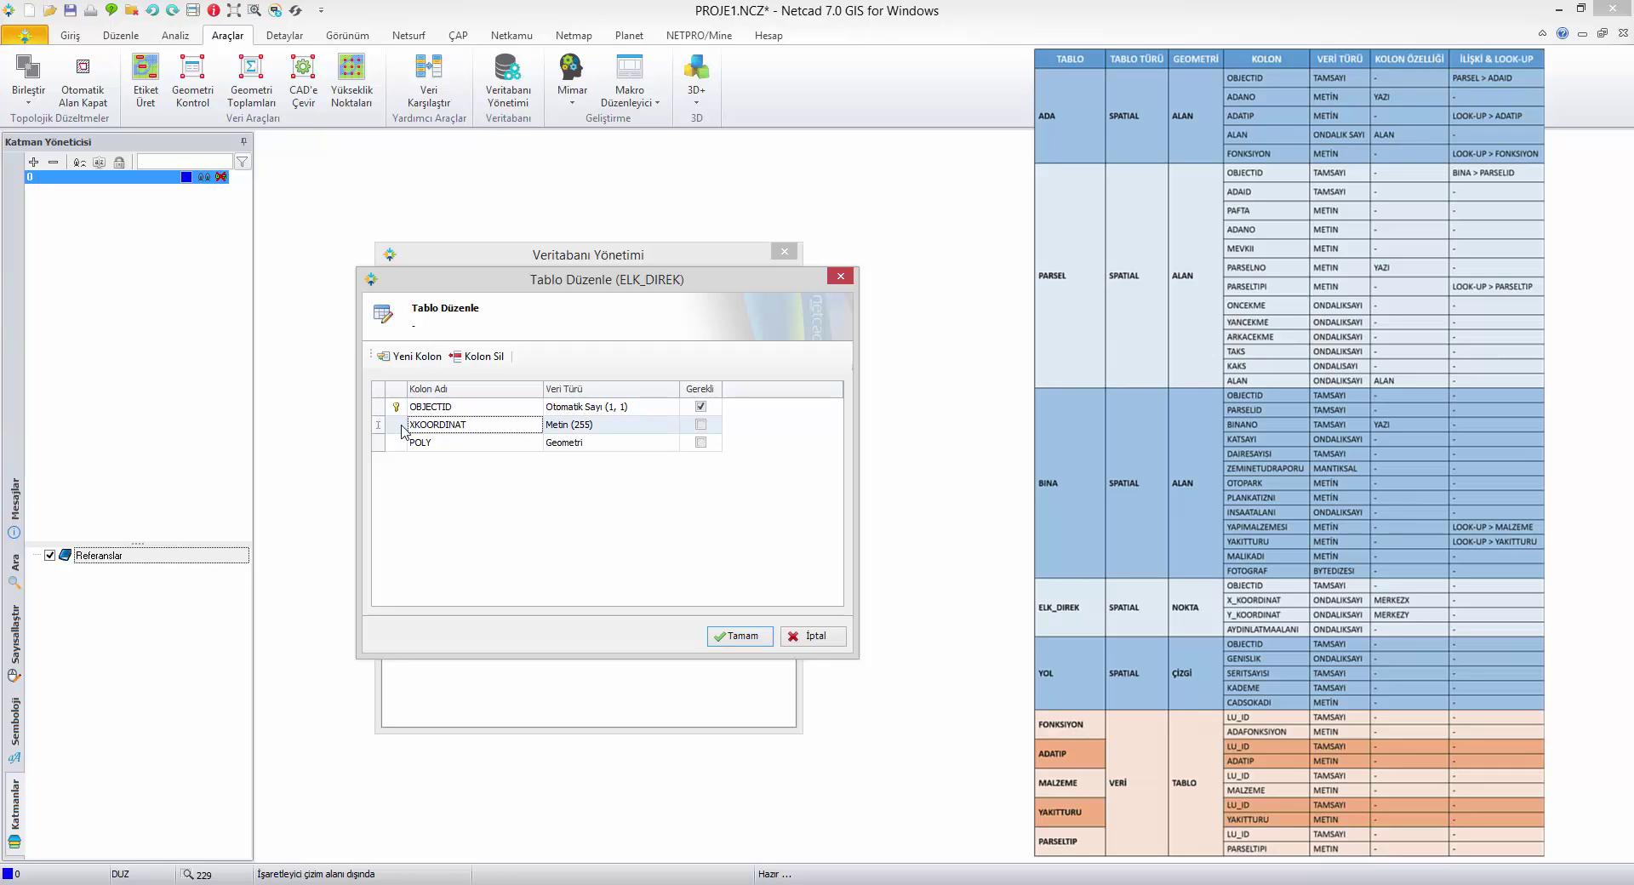
left_click(633, 427)
key("Down")
left_click(542, 506)
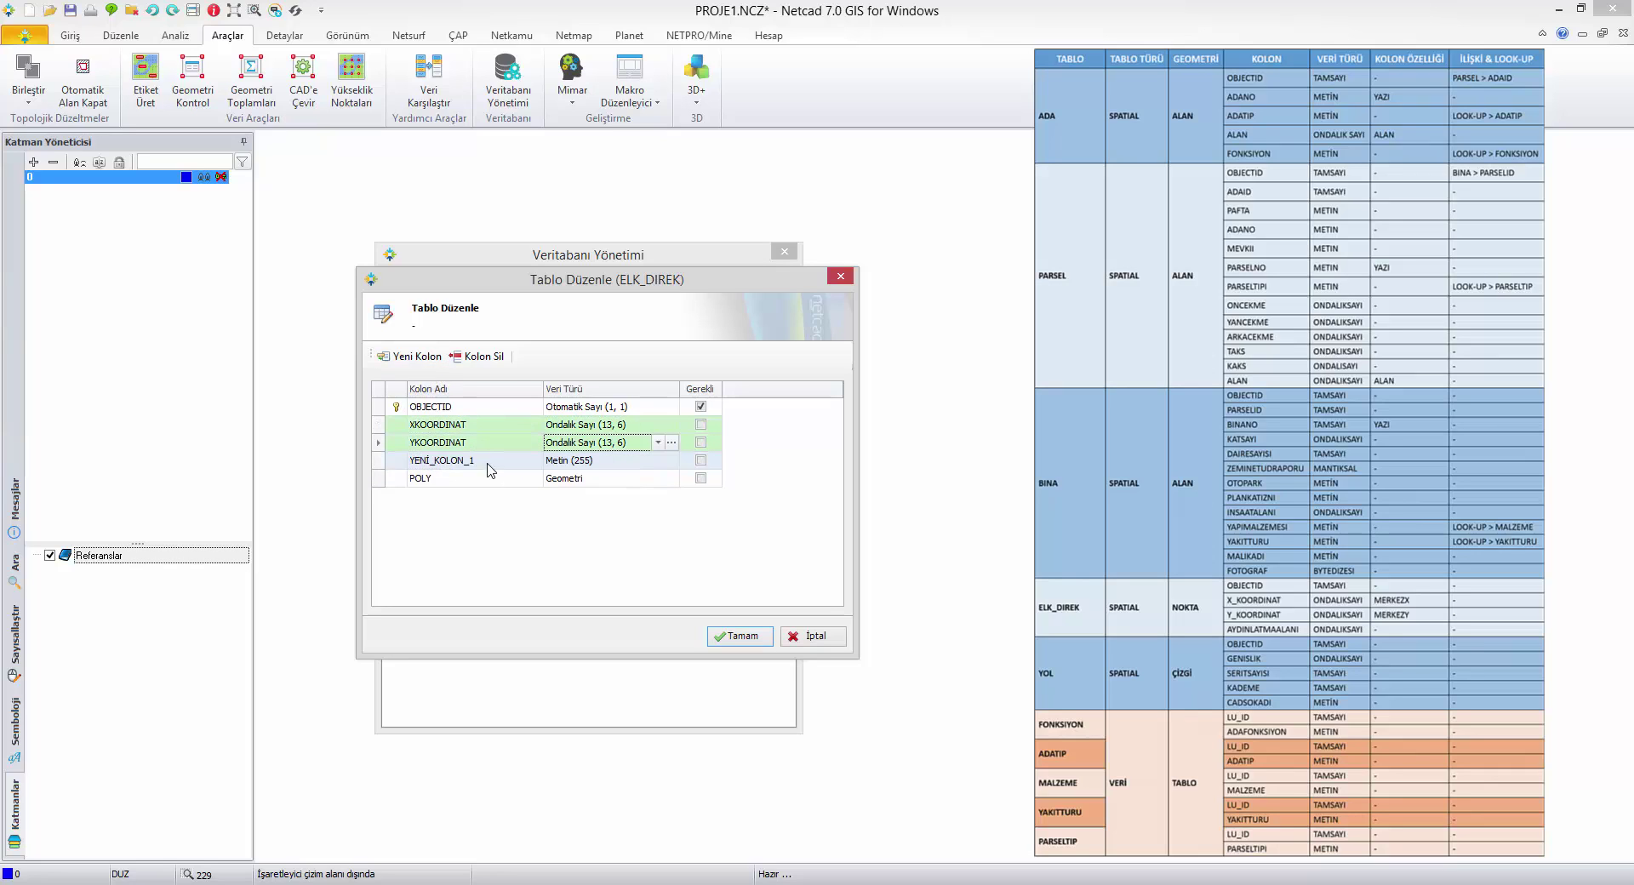
Step: Name the new ELK_DIREK column AYDINLATMAALANI, set its data type to Ondalık Sayı (13, 6), and save the table
left_click(405, 462)
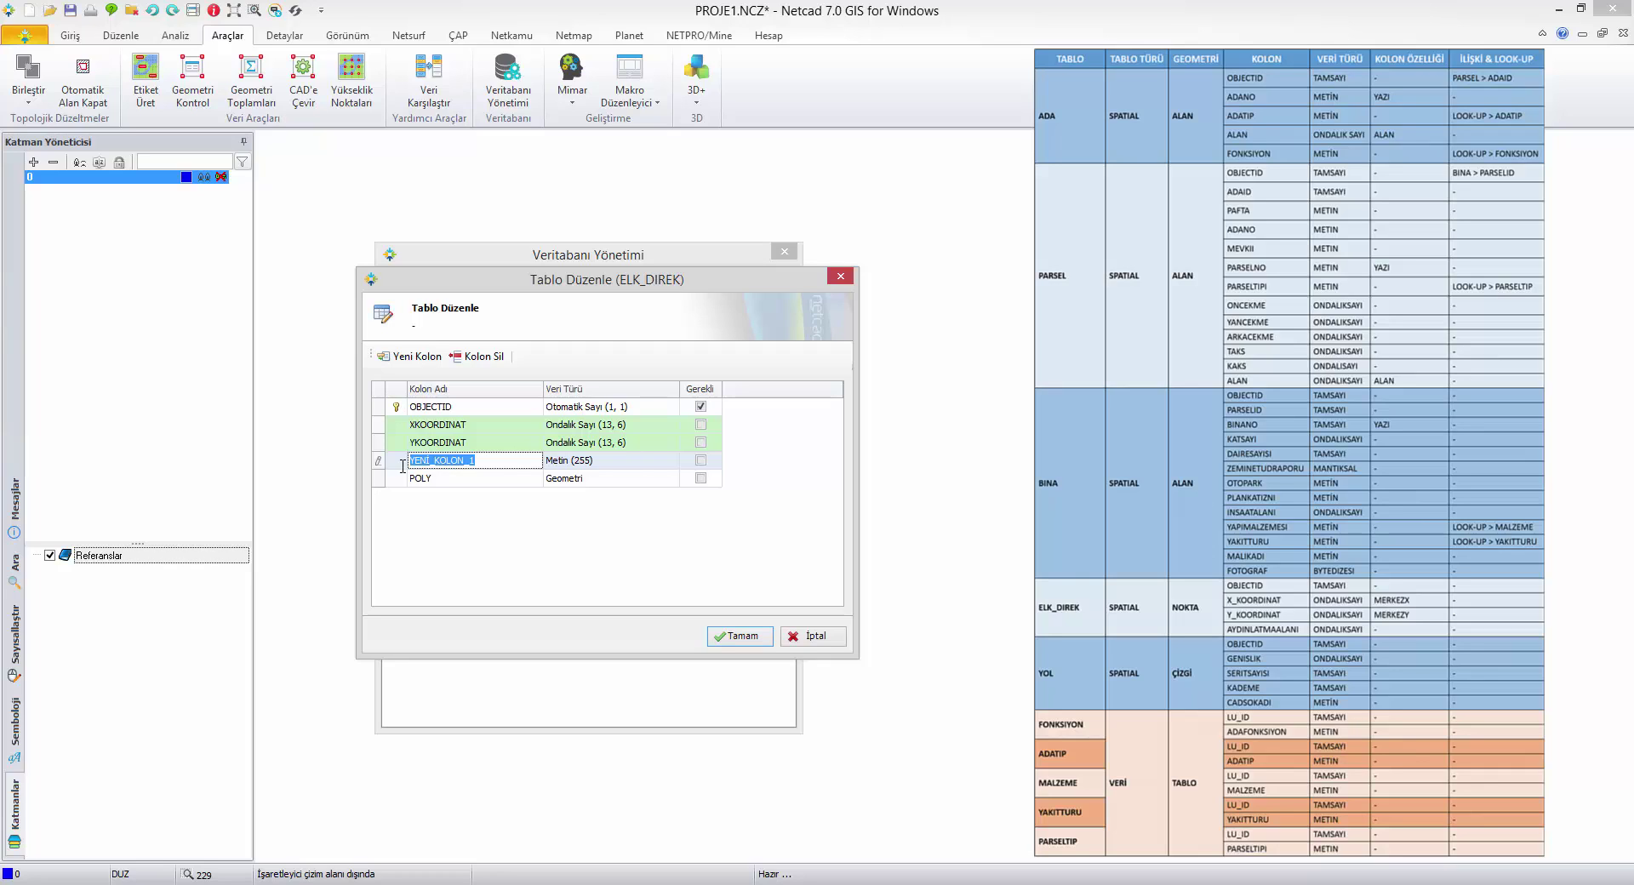
type("AYDINLATMAALANI")
key("Tab")
key("Down")
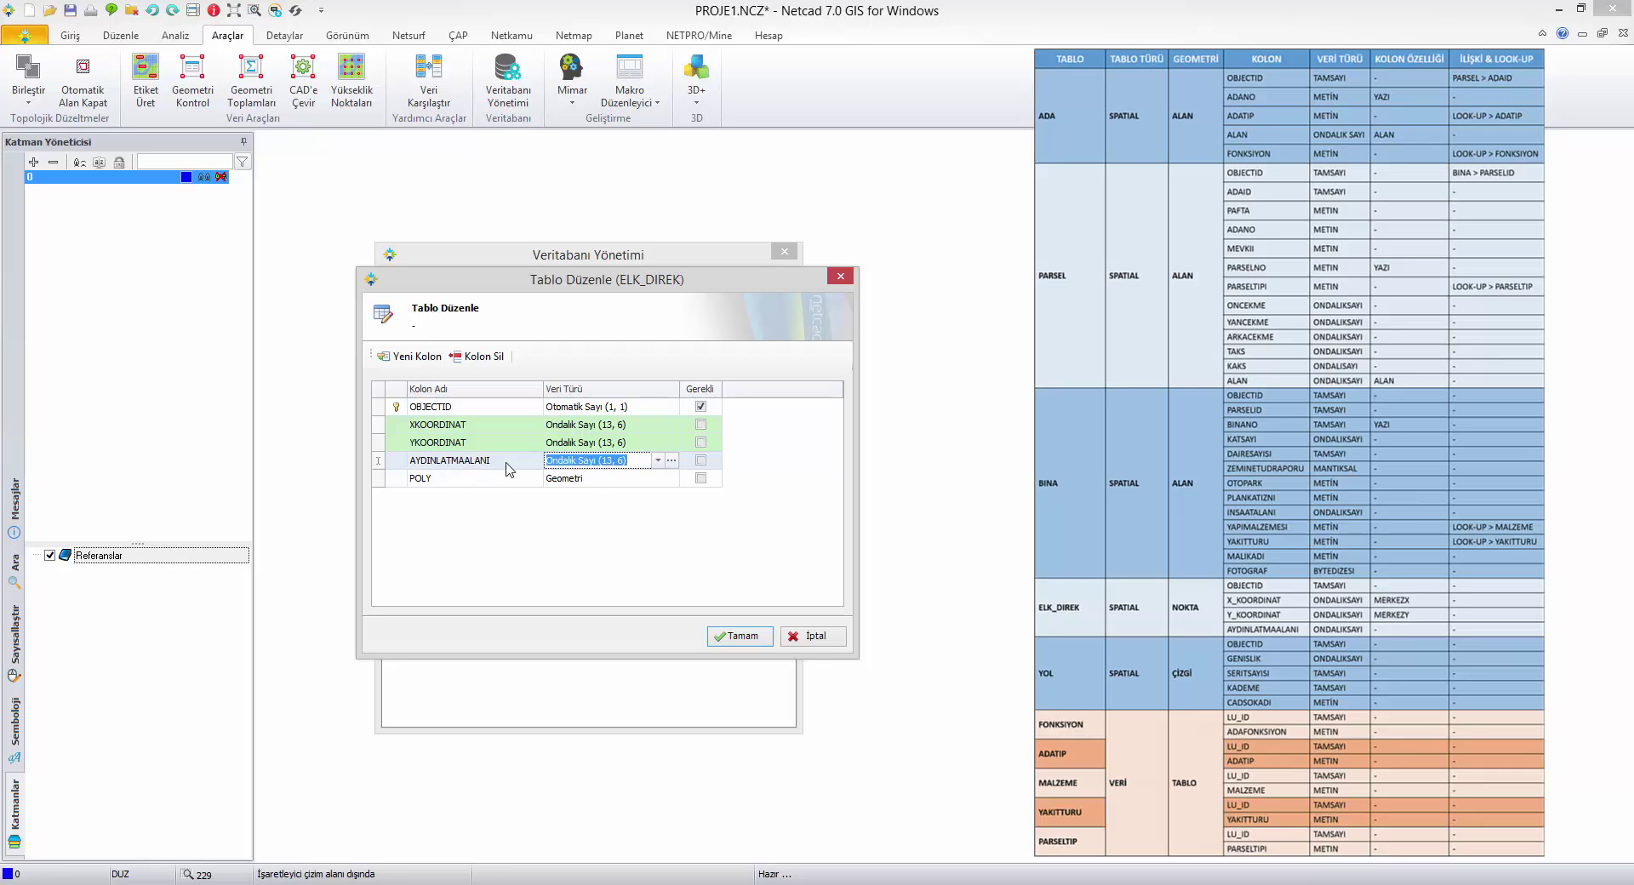
key("Return")
left_click(748, 638)
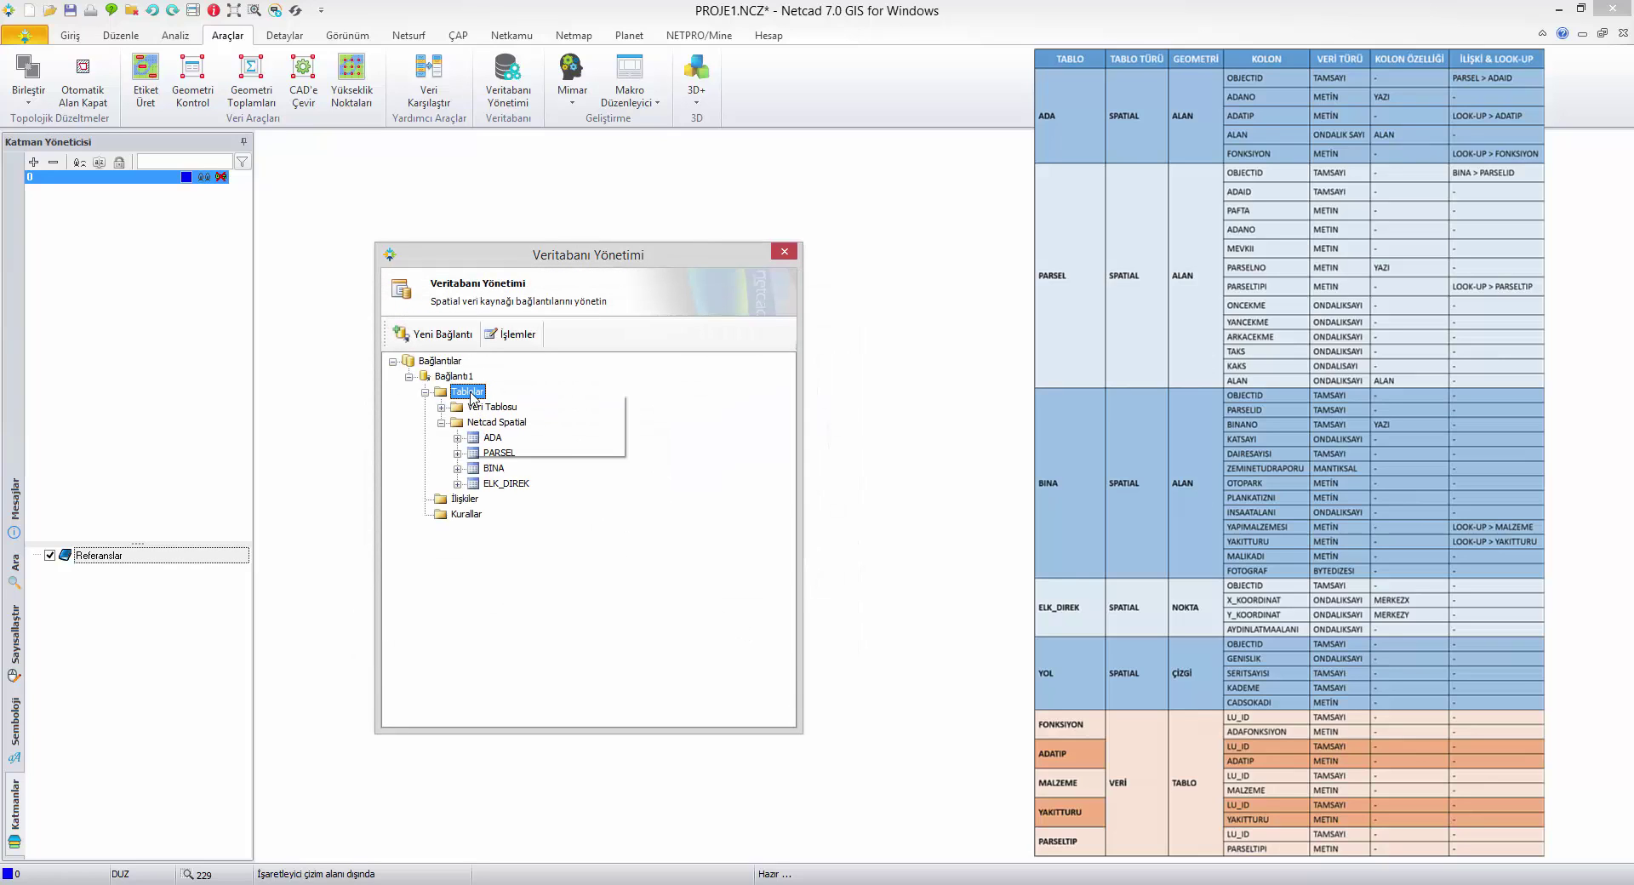
Step: Create a new Netcad Spatial table named YOL under the connection's tables
right_click(472, 396)
left_click(515, 405)
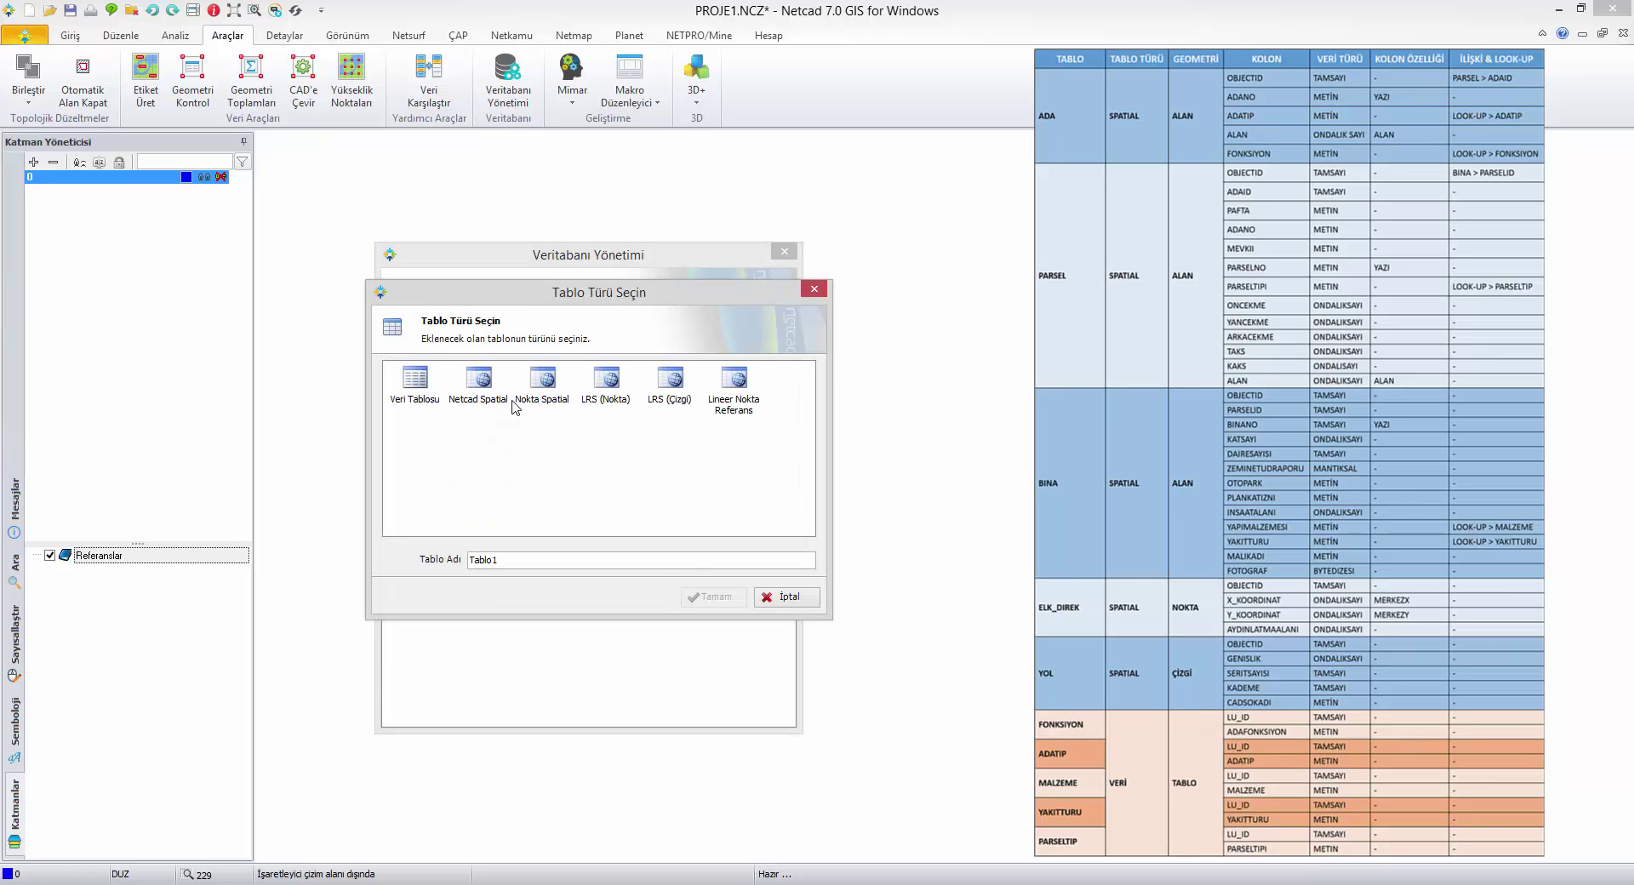
left_click(496, 408)
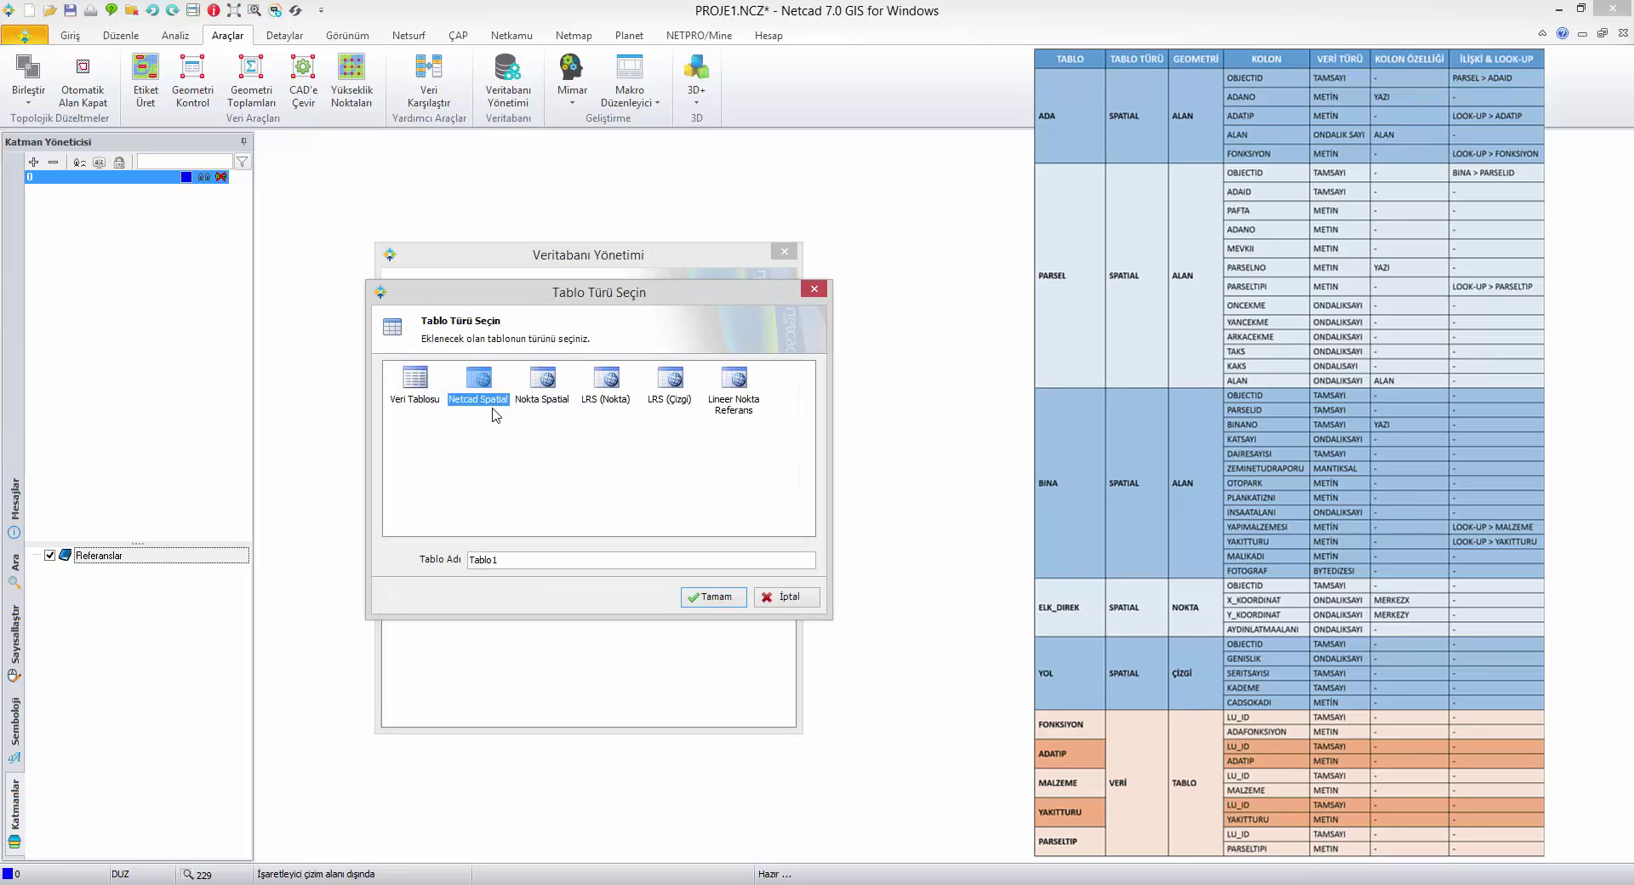
left_click_drag(534, 560, 416, 559)
type("YOL")
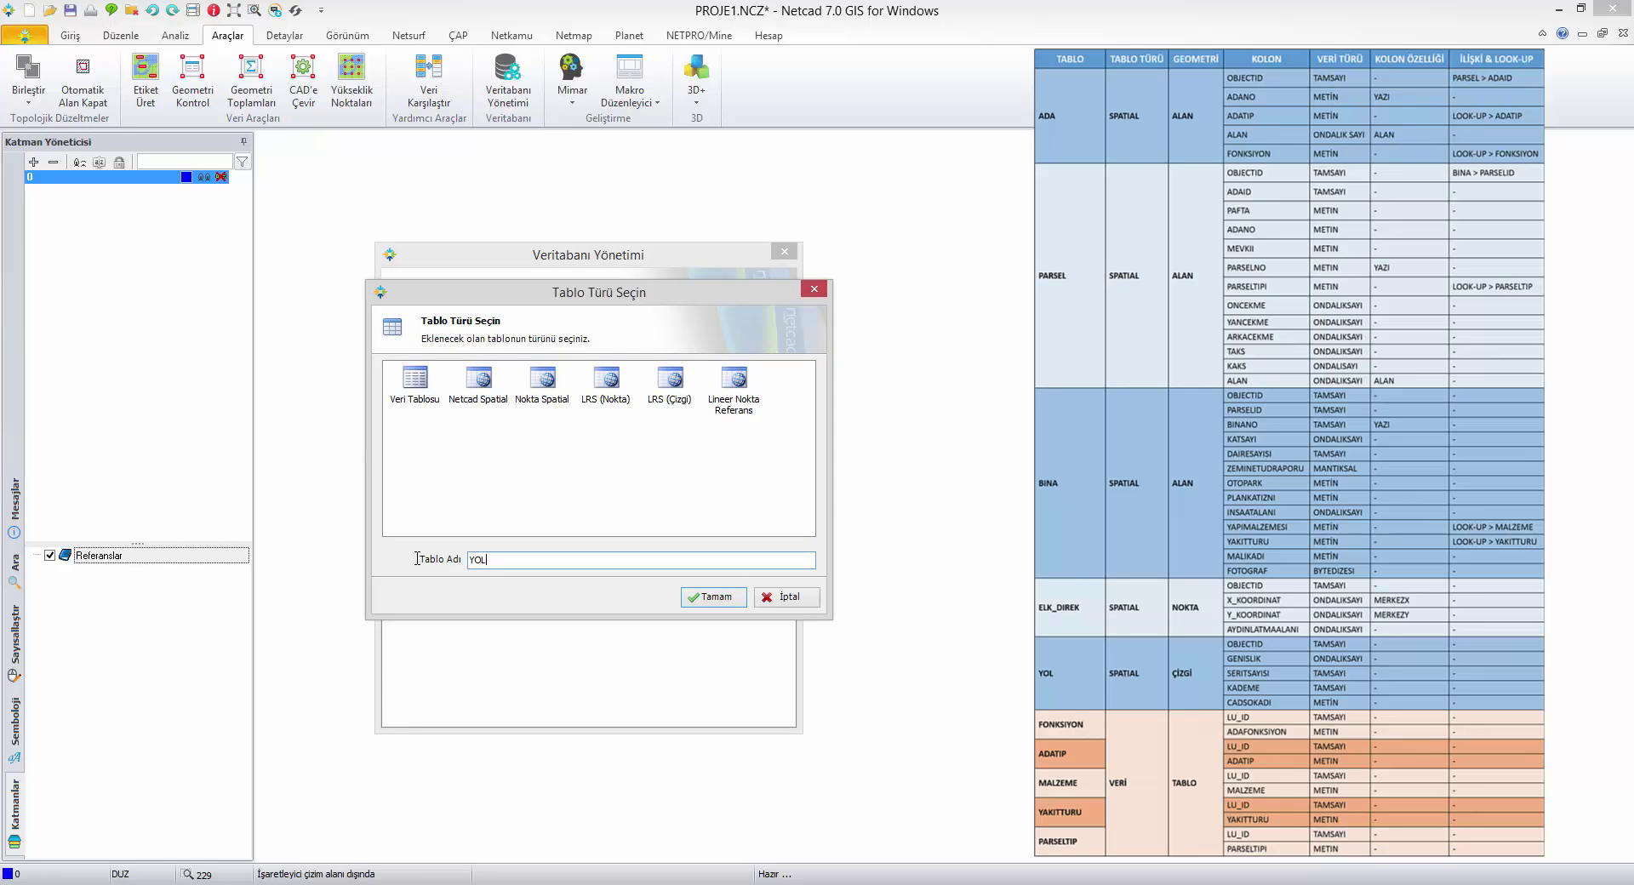
left_click(725, 601)
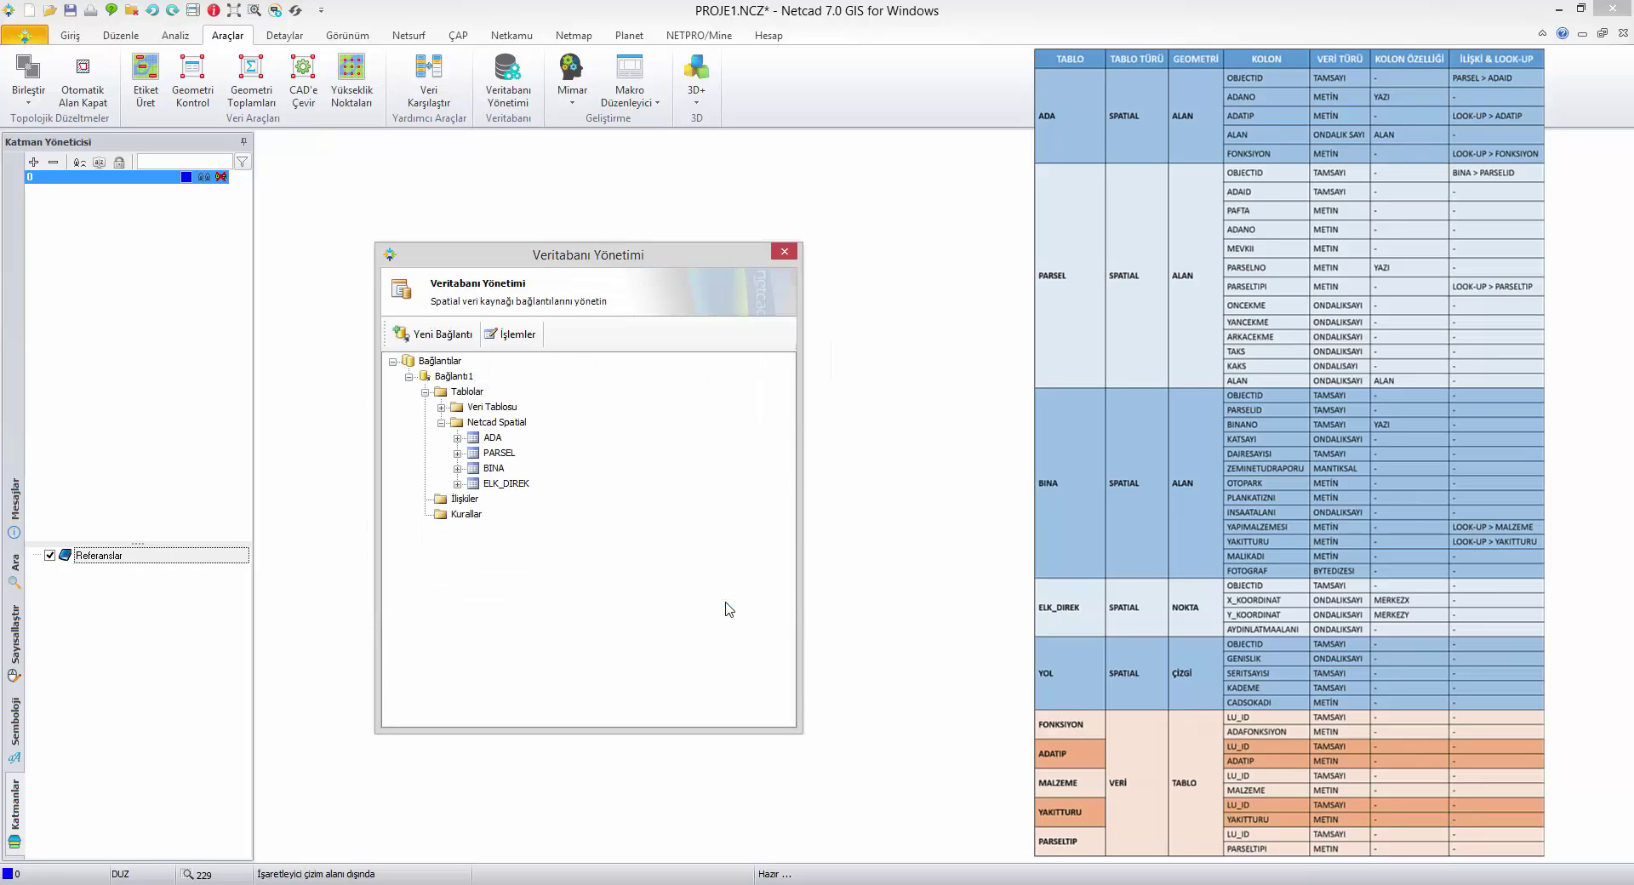
Step: Add a column named GENISLIK to the YOL table with the data type Ondalık Sayı (13, 6)
left_click(433, 361)
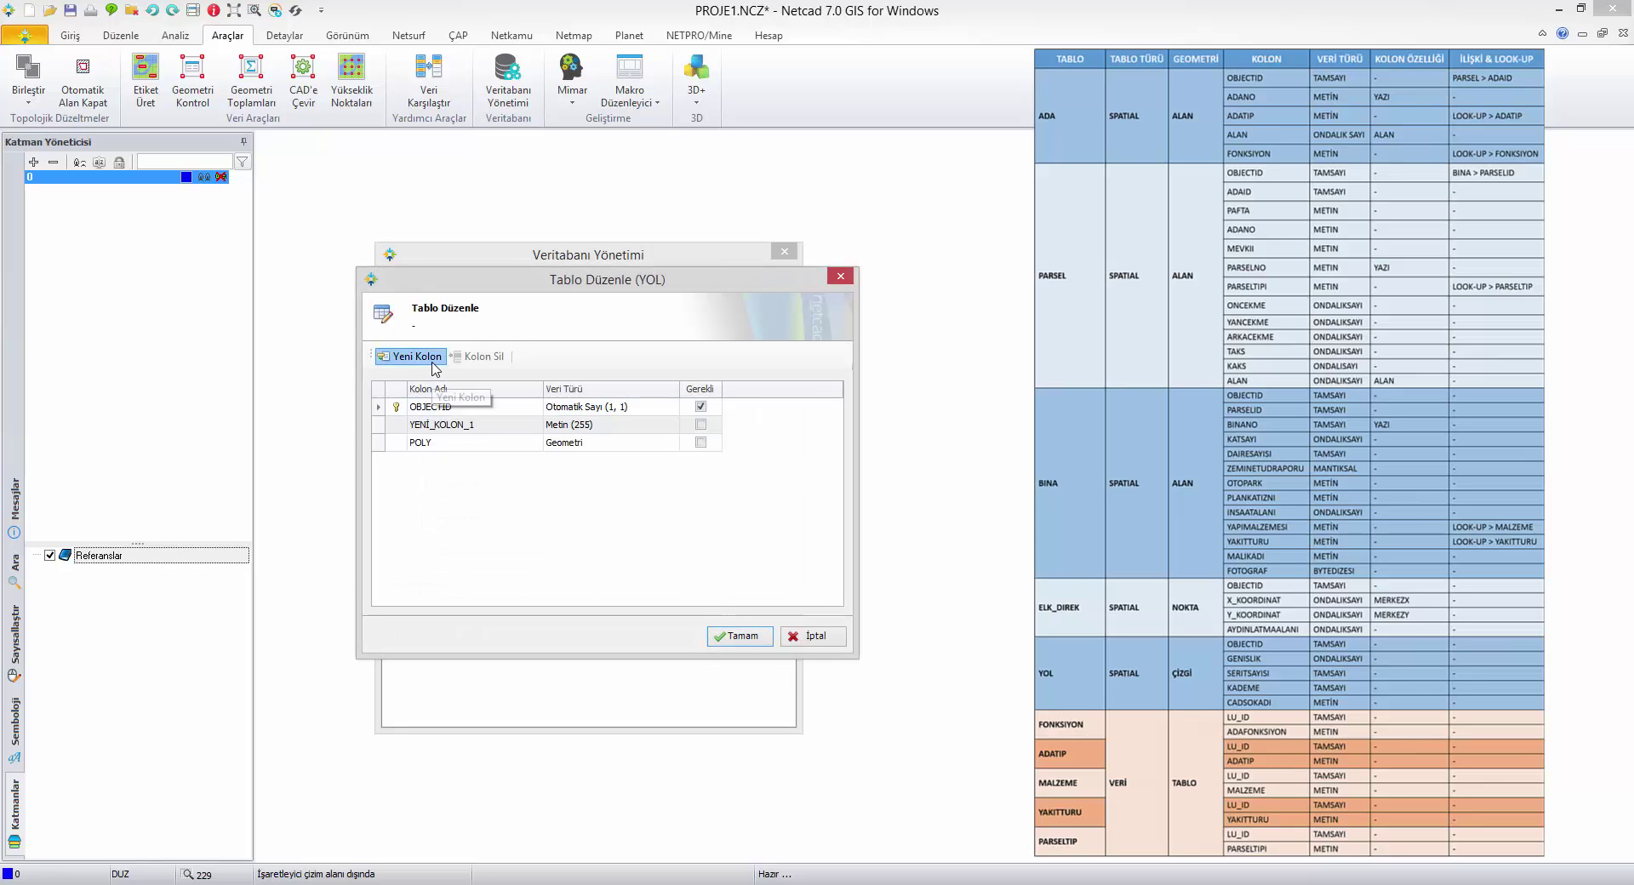
left_click(497, 424)
left_click(497, 424)
type("GENISLIK")
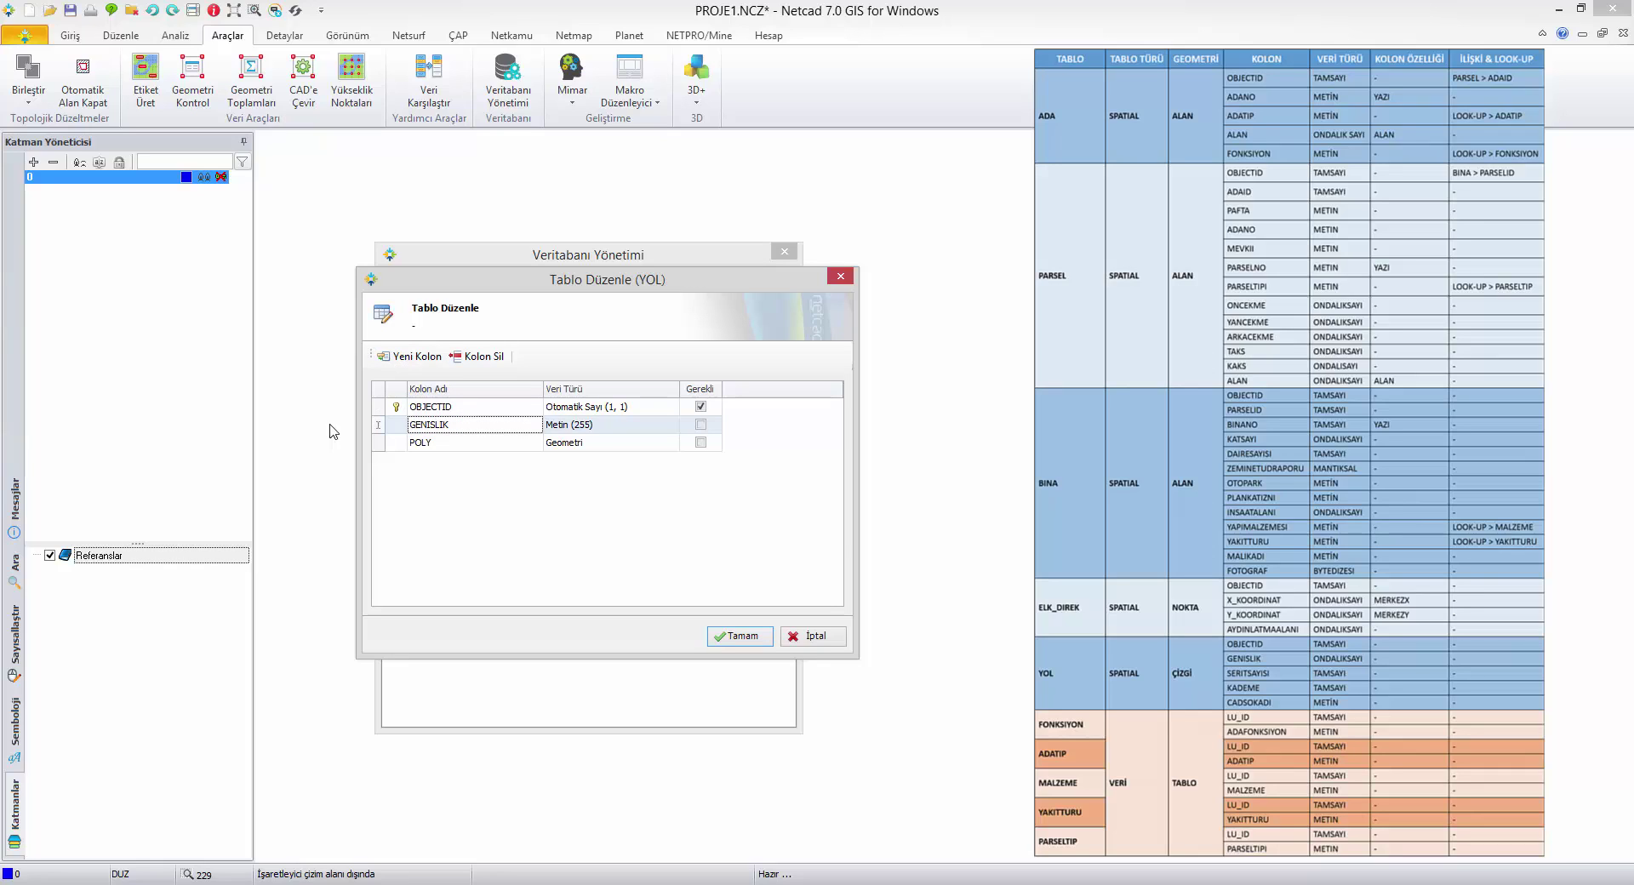
left_click(596, 424)
key("Down")
key("Down")
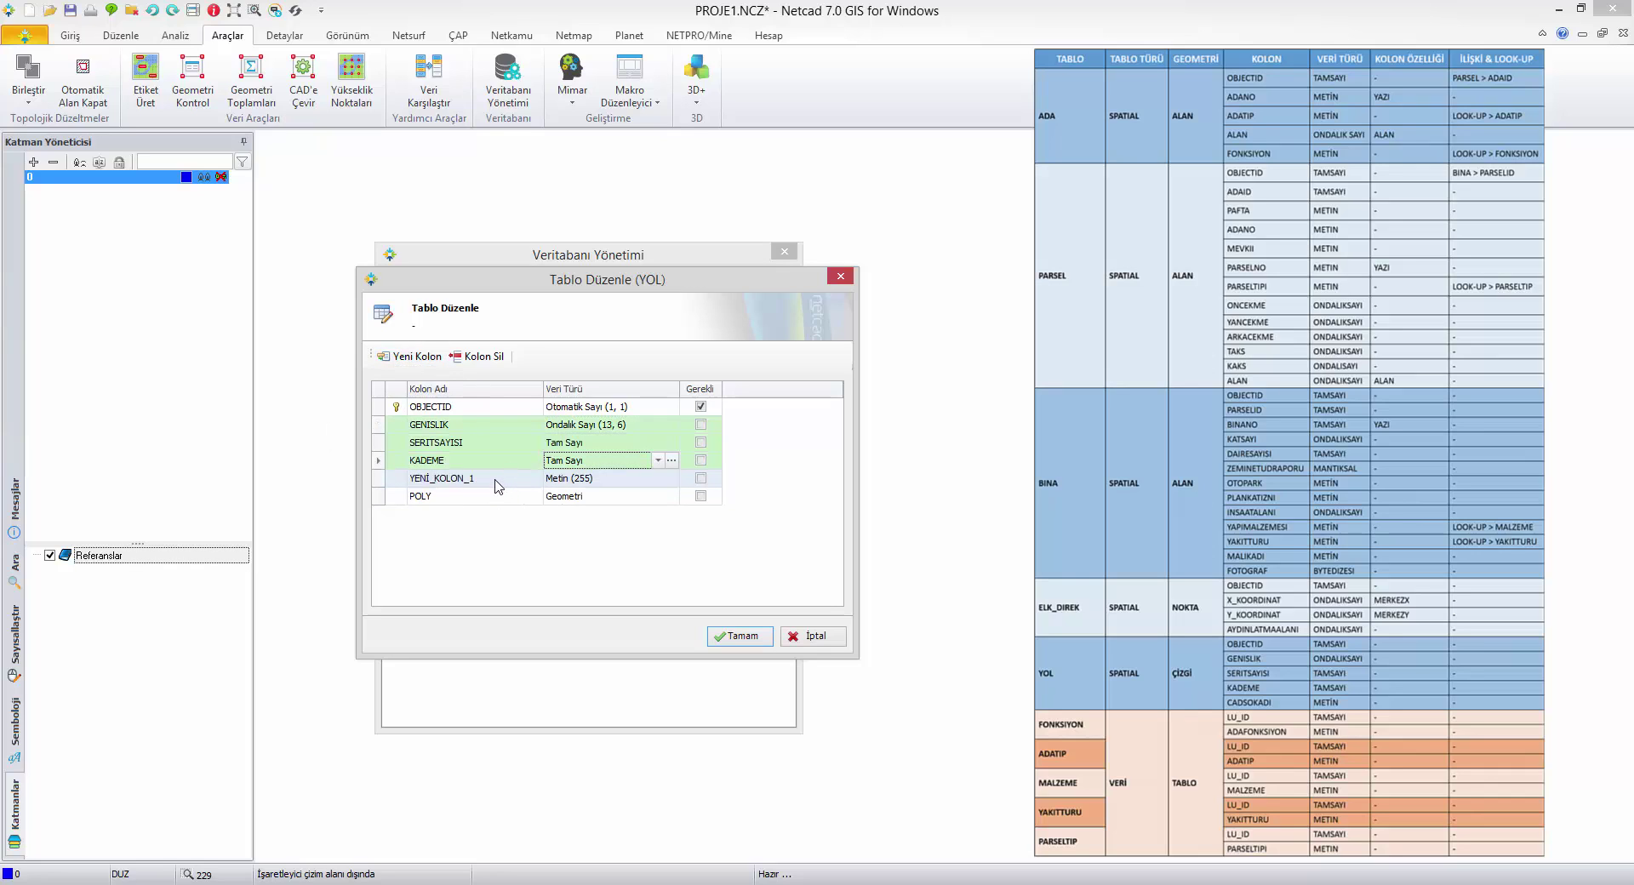
Step: Name the new text column of the YOL table CADSOKADI and save the table
left_click(494, 479)
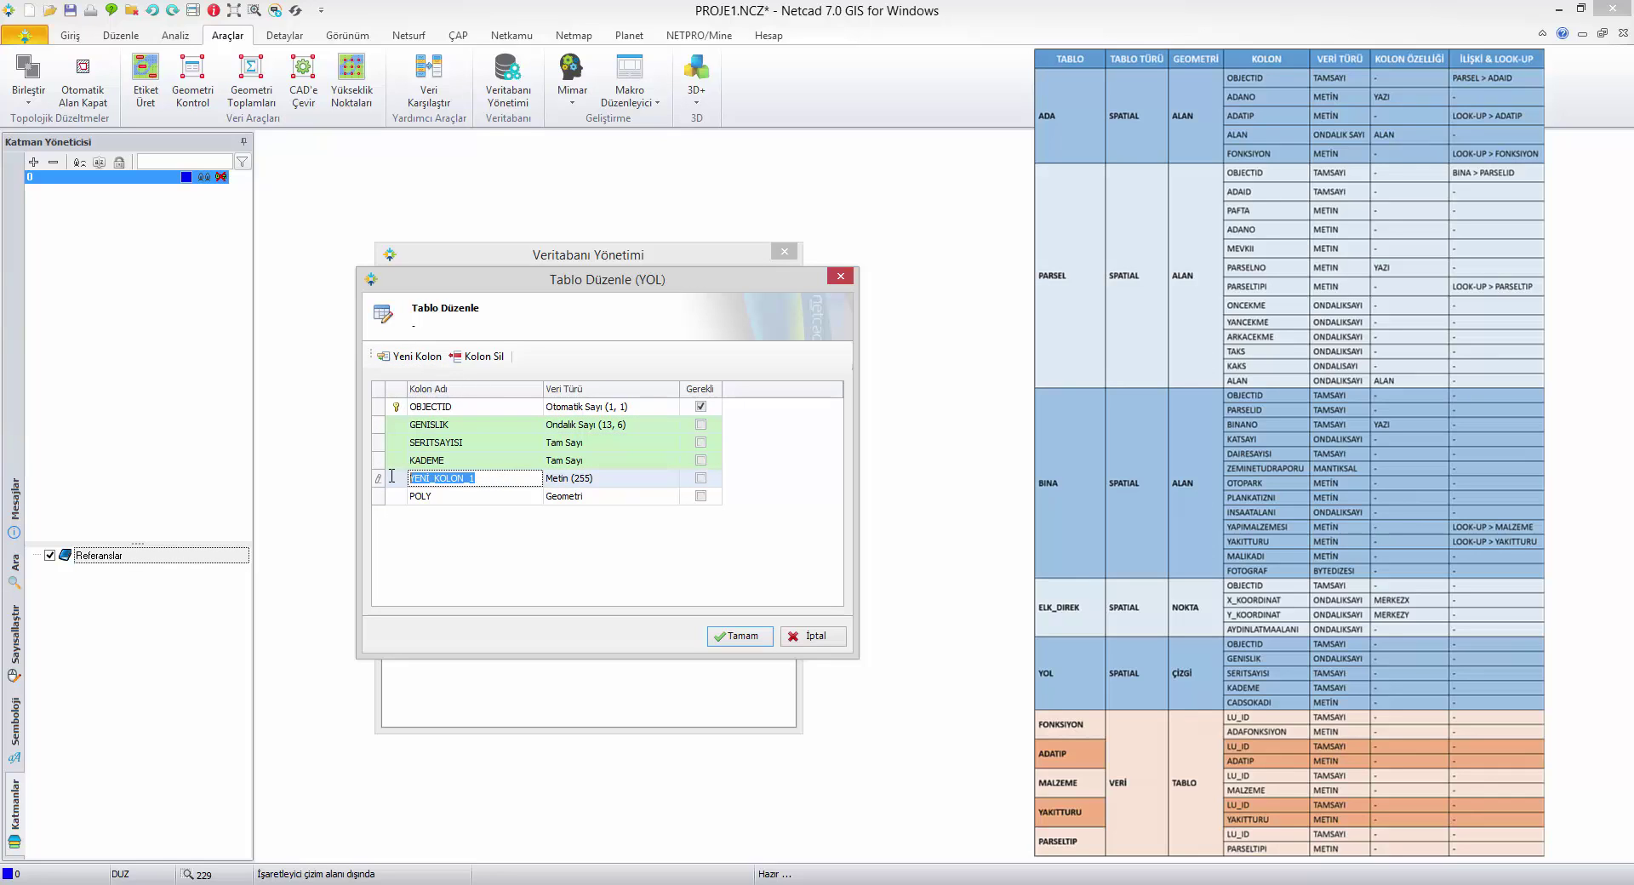
type("CADSOKADI")
left_click(754, 637)
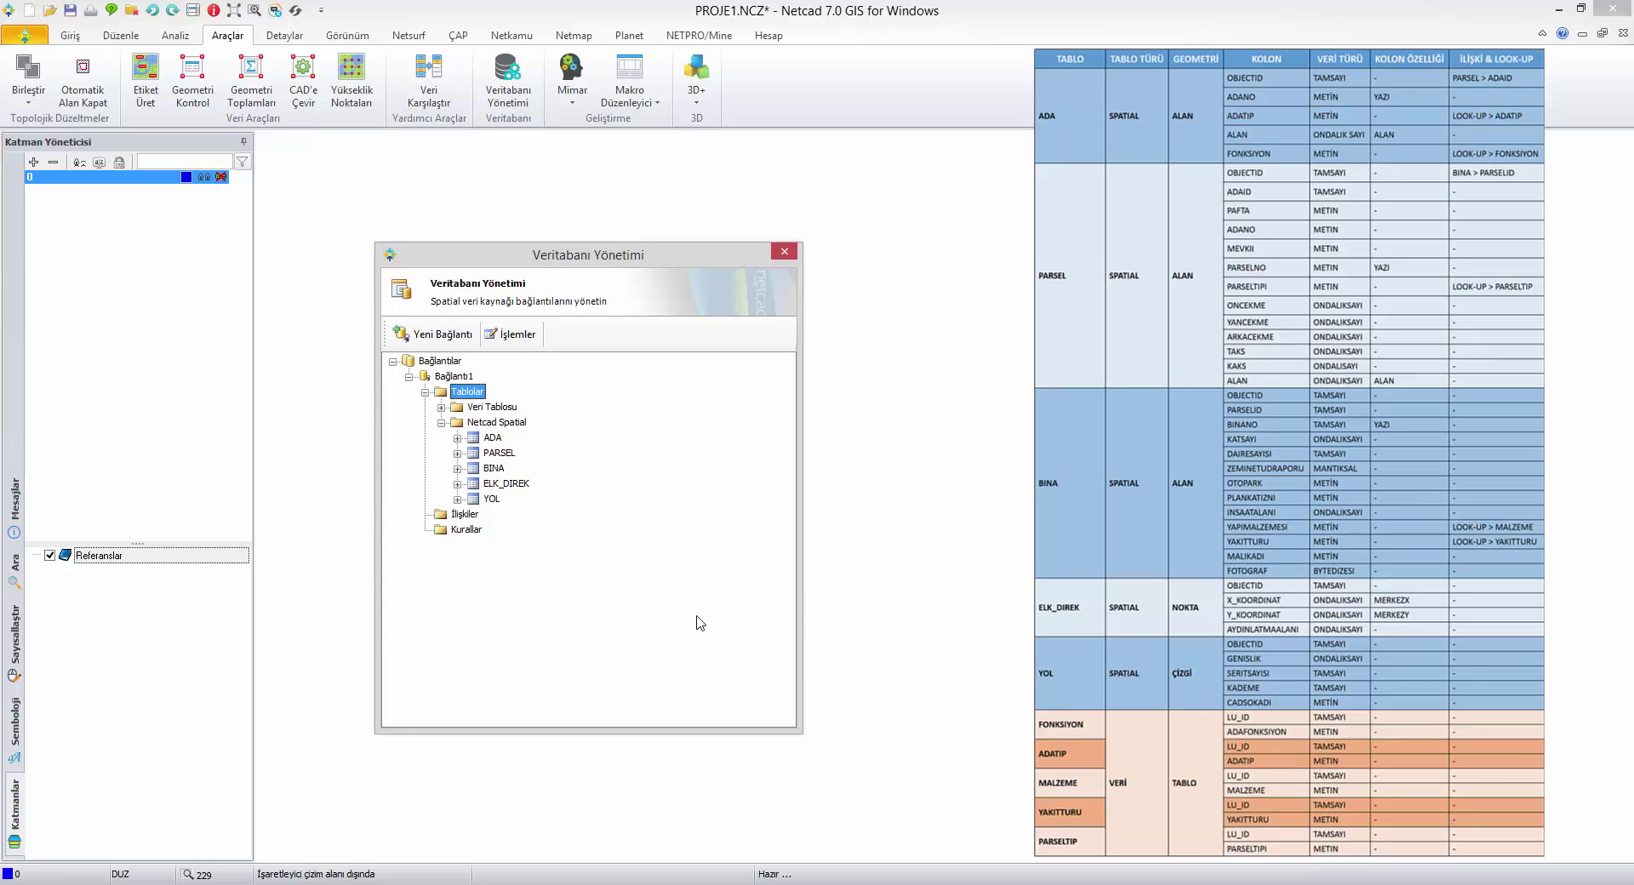
Step: Create a new Veri Tablosu table named FONKSIYON under the connection's tables
right_click(478, 394)
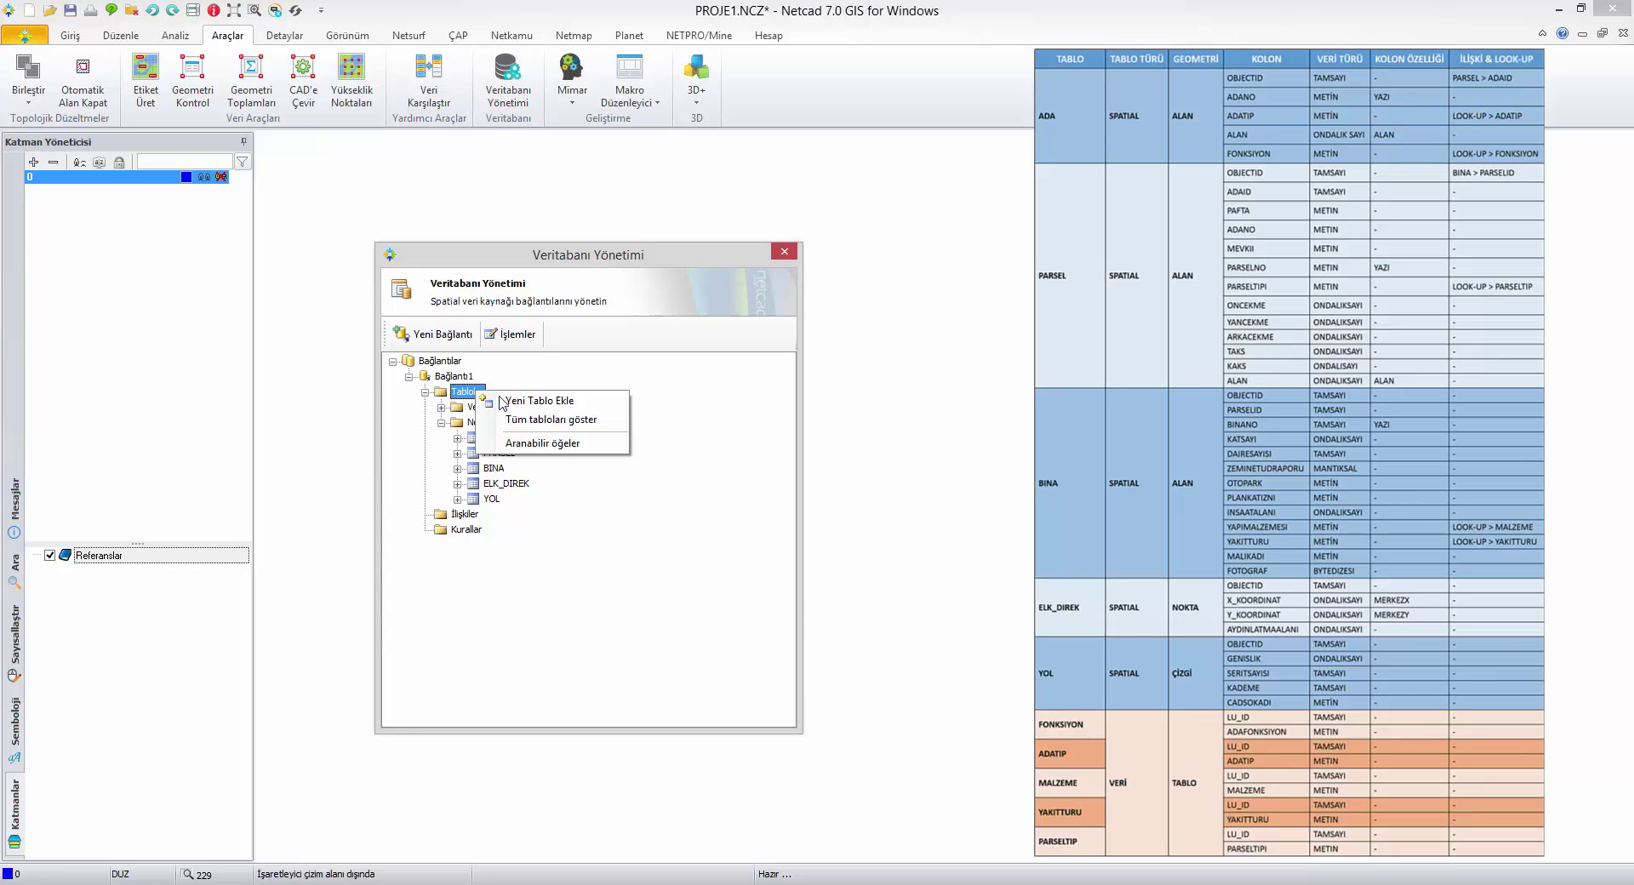
left_click(519, 401)
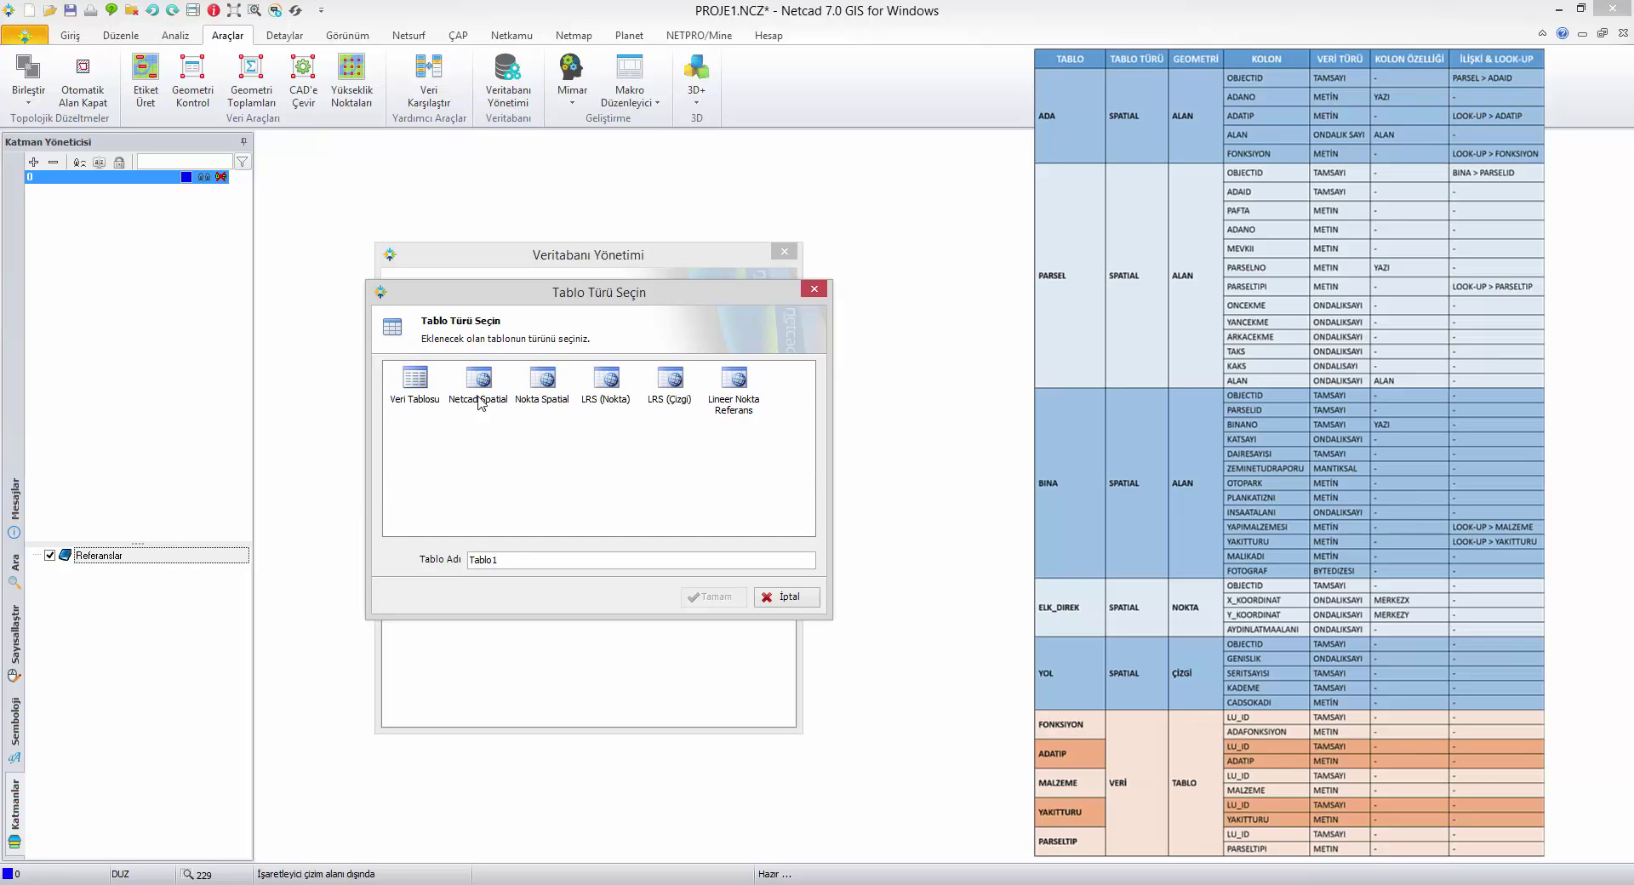
left_click(424, 387)
left_click_drag(512, 563, 456, 564)
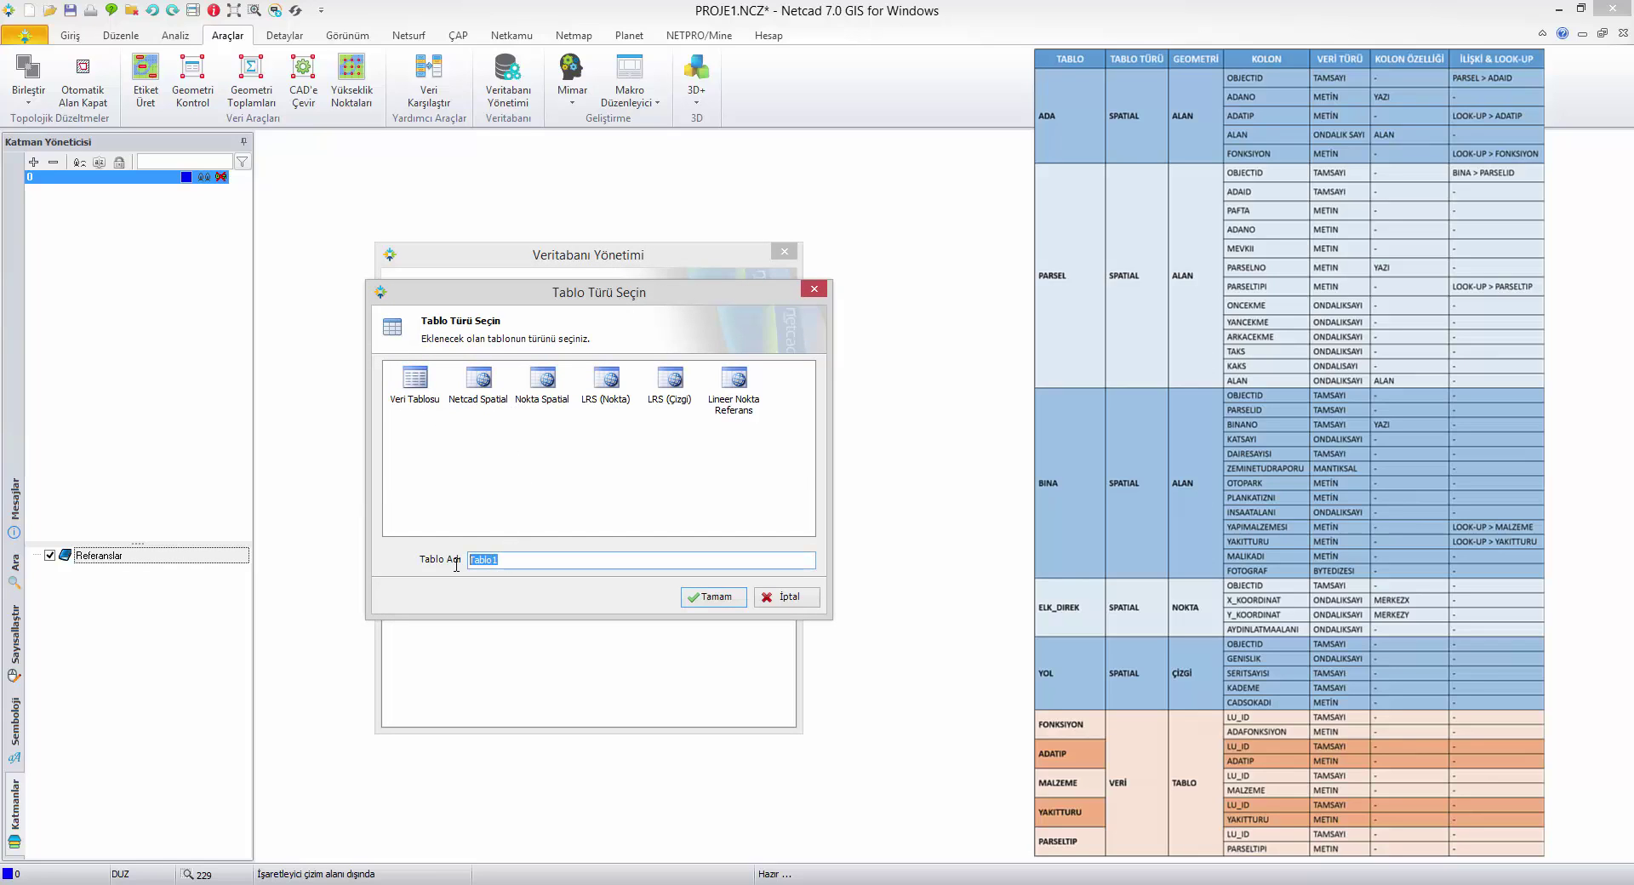
type("FONSIYON")
key("Left")
key("Left")
key("Left")
key("Left")
key("Left")
type("K")
left_click(713, 597)
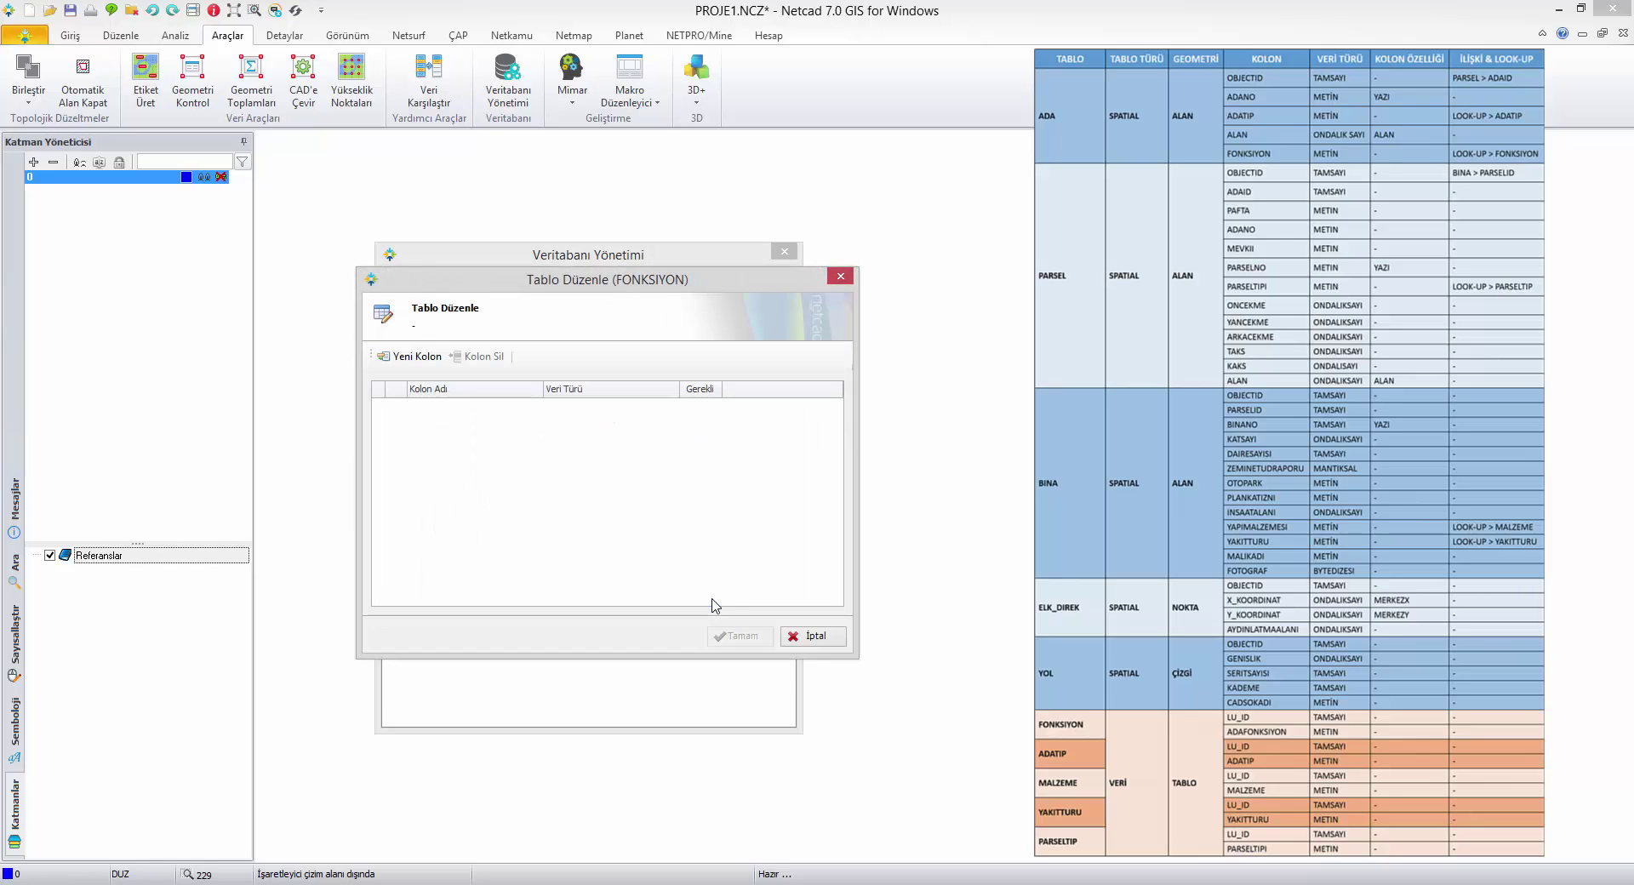
Step: Add a column named LU_ID to the FONKSIYON table with the data type Tam Sayı
left_click(432, 359)
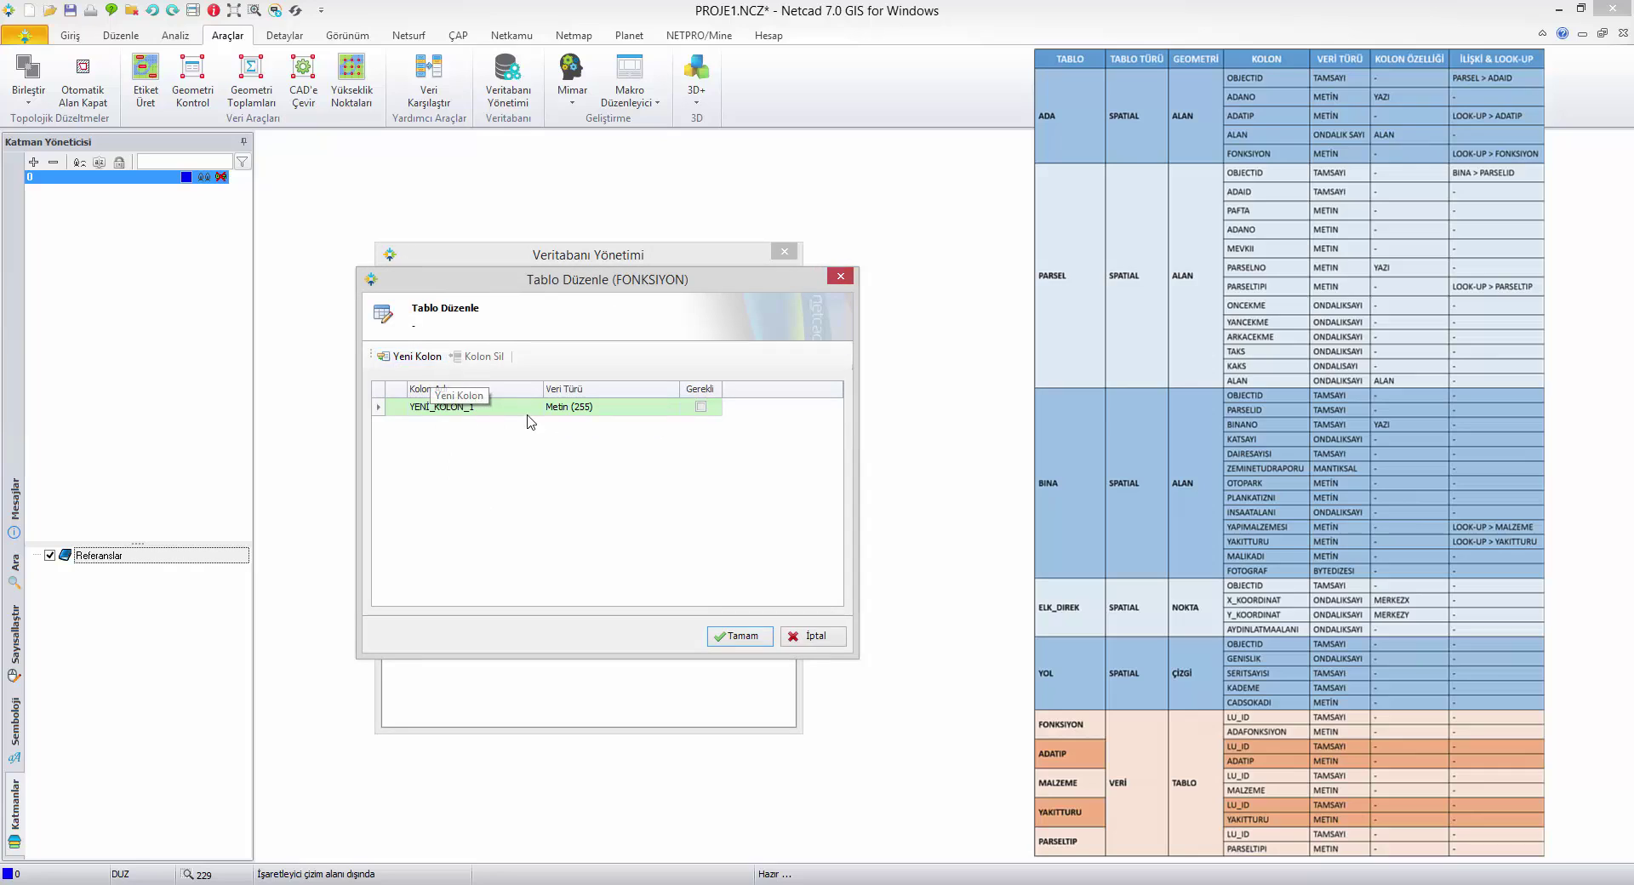
left_click(415, 406)
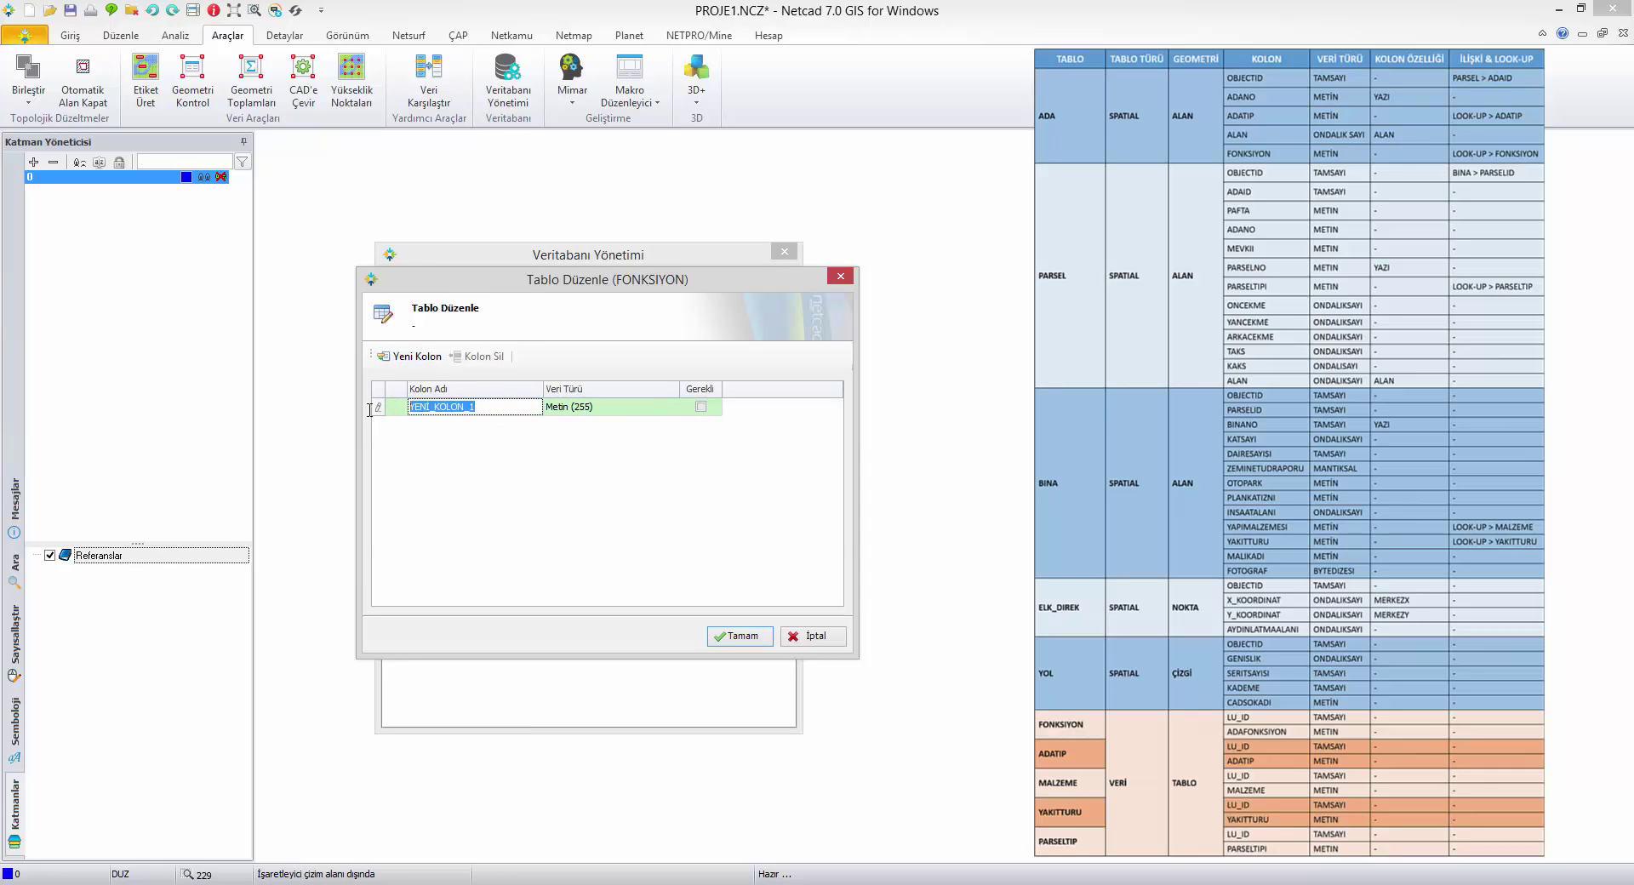
type("LU_ID")
left_click(621, 413)
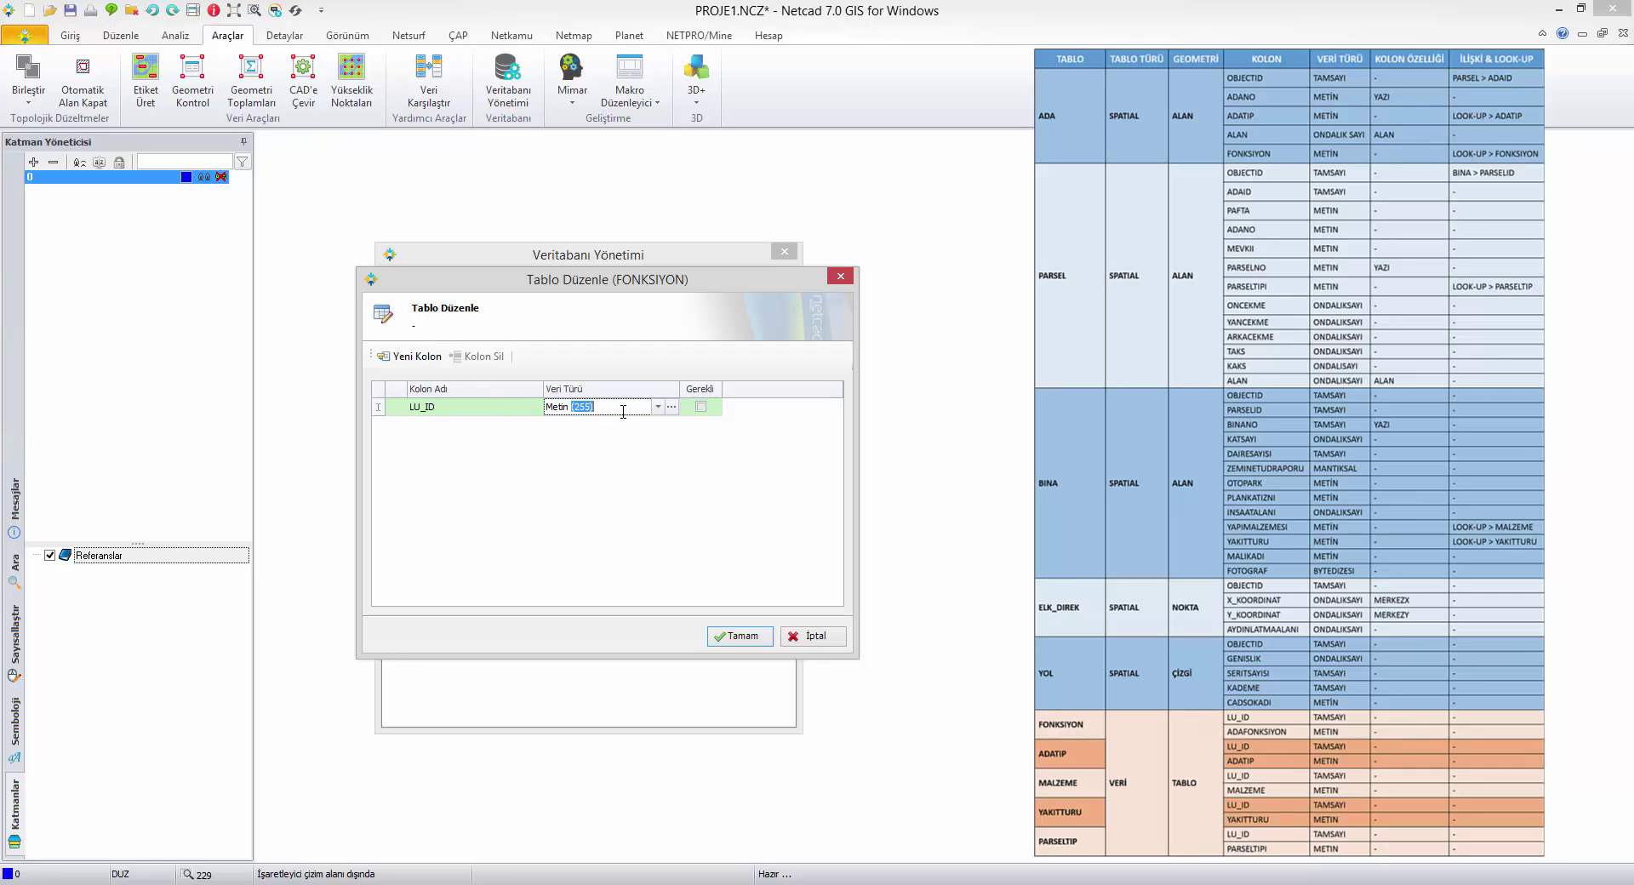
key("Down")
Step: Add a Metin (255) column named ADAFONKSIYON to the FONKSIYON table and save the table
left_click(415, 354)
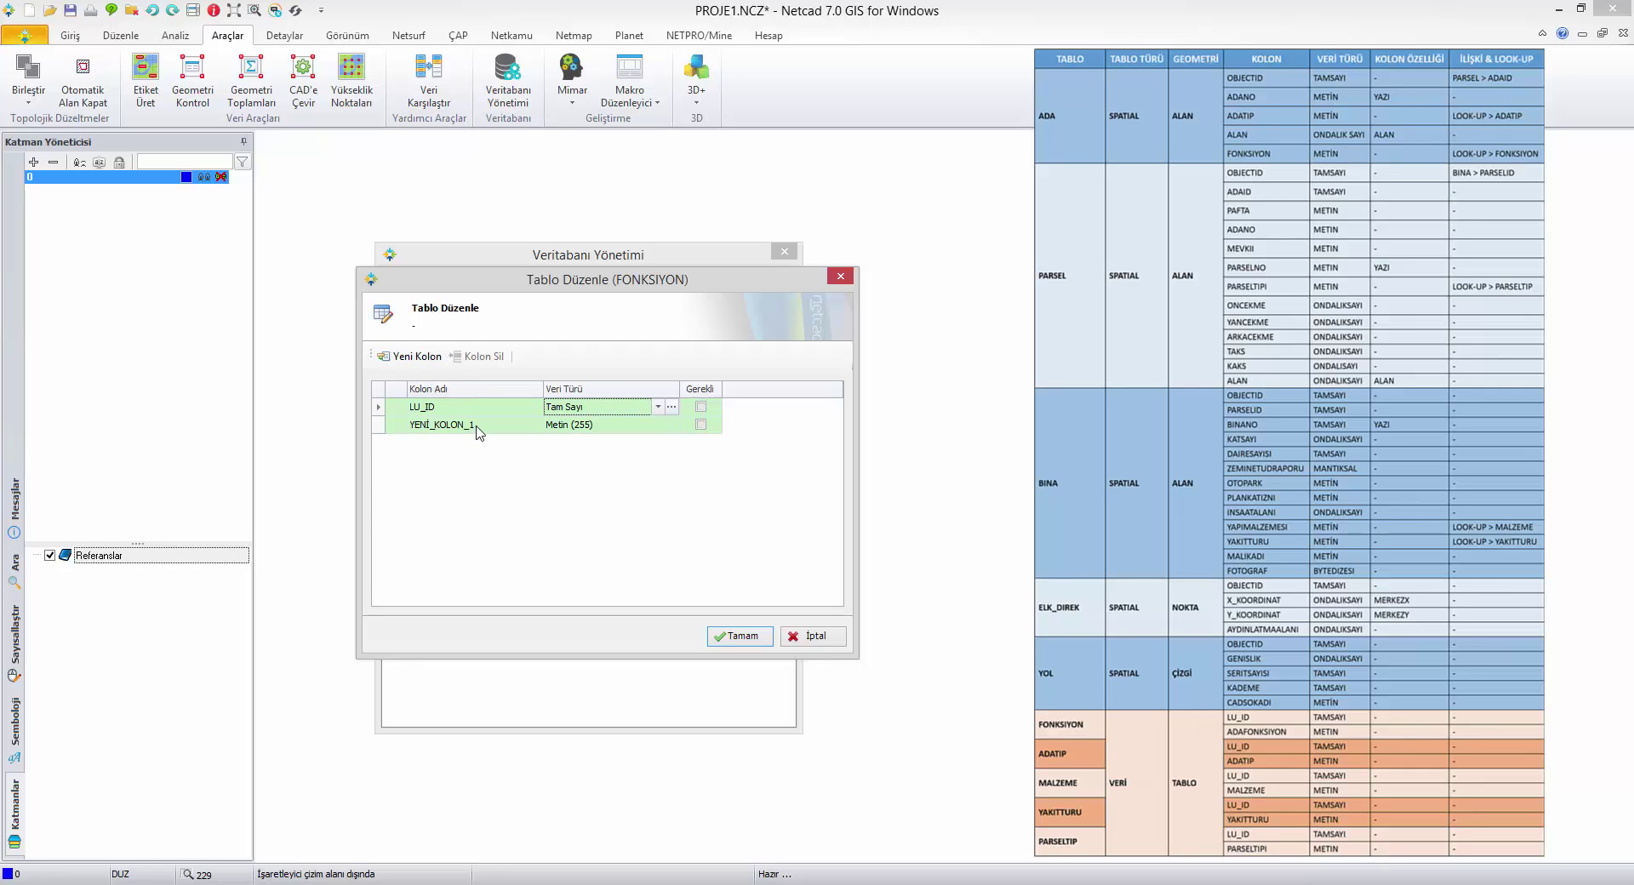
type("ADAFONKSIYON")
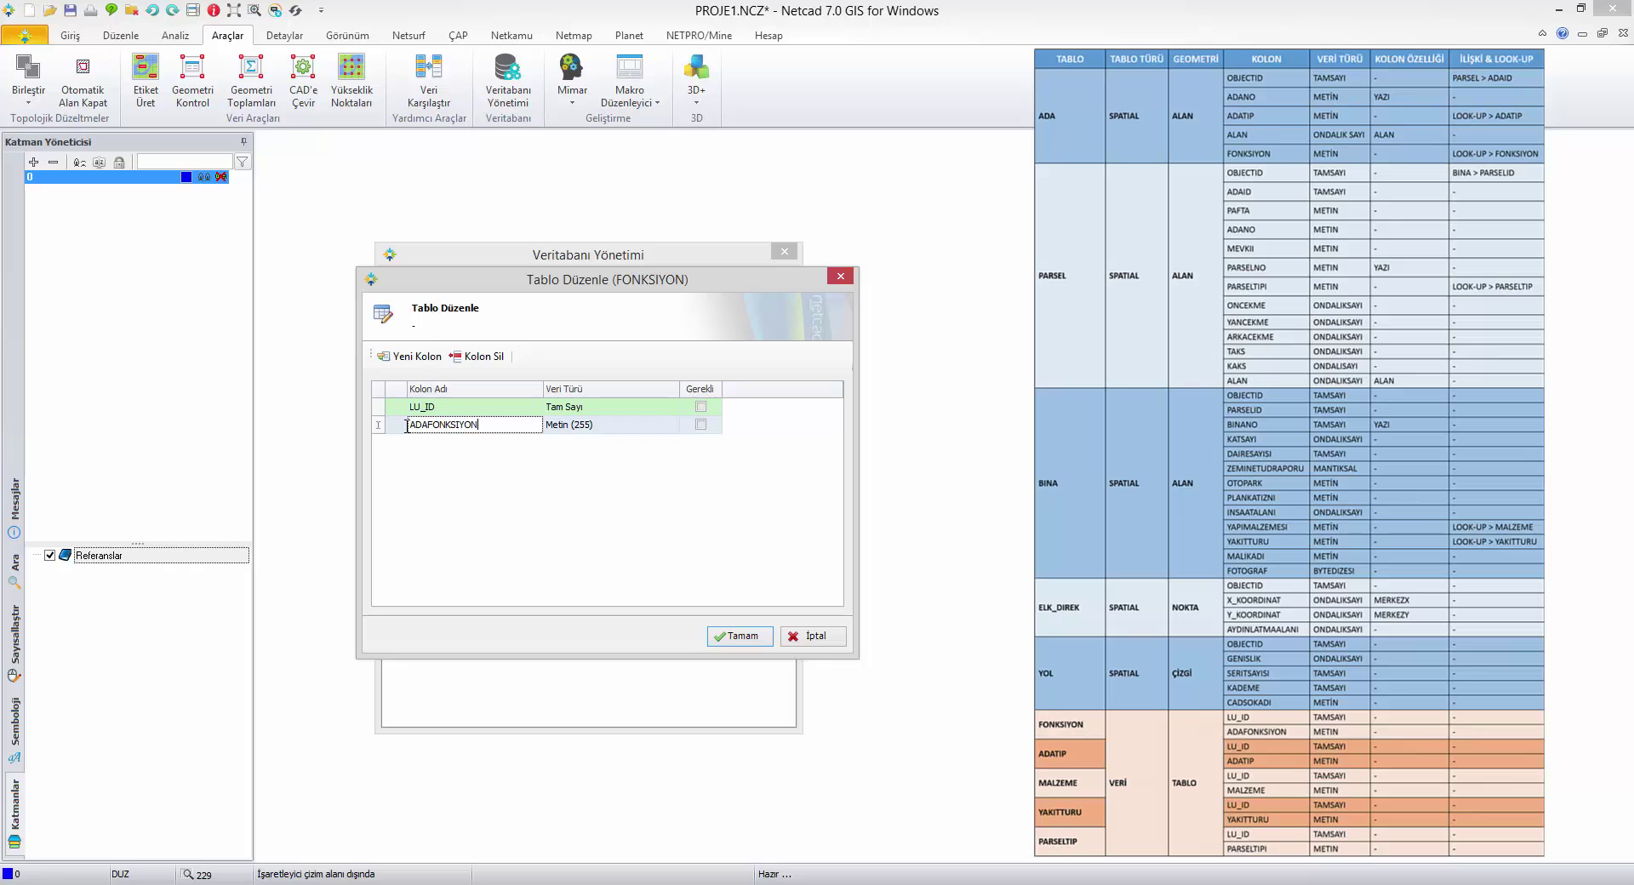
left_click(741, 636)
left_click(742, 636)
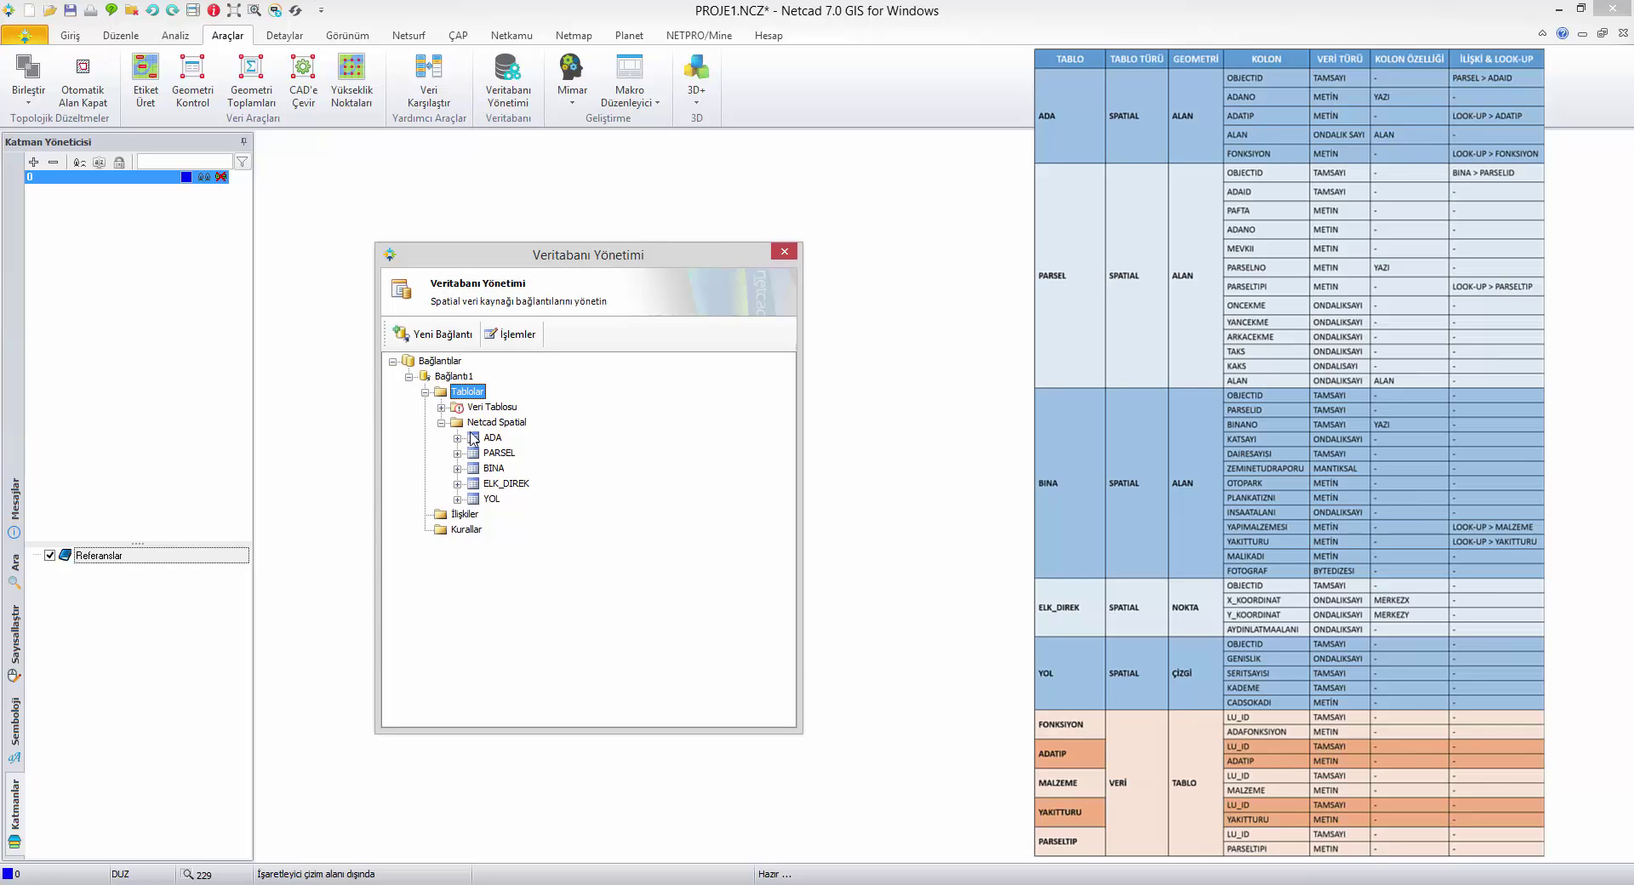
Step: Expand the data tables and the FONKSIYON table's columns in the connection tree to review them, and select FONKSIYON
left_click(442, 407)
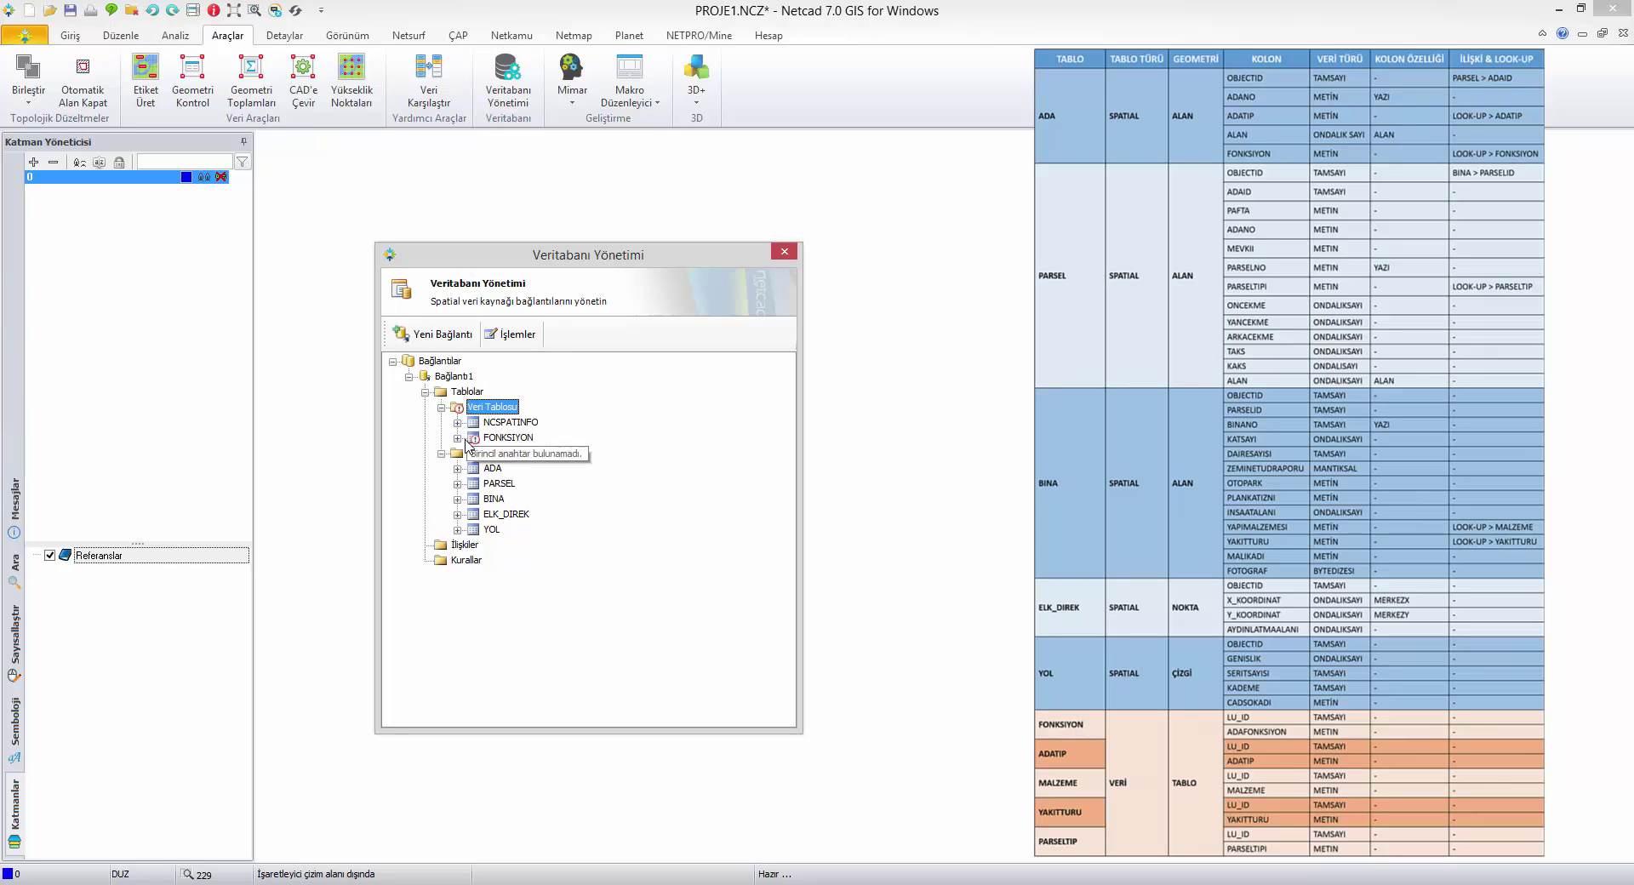
left_click(458, 438)
double_click(517, 454)
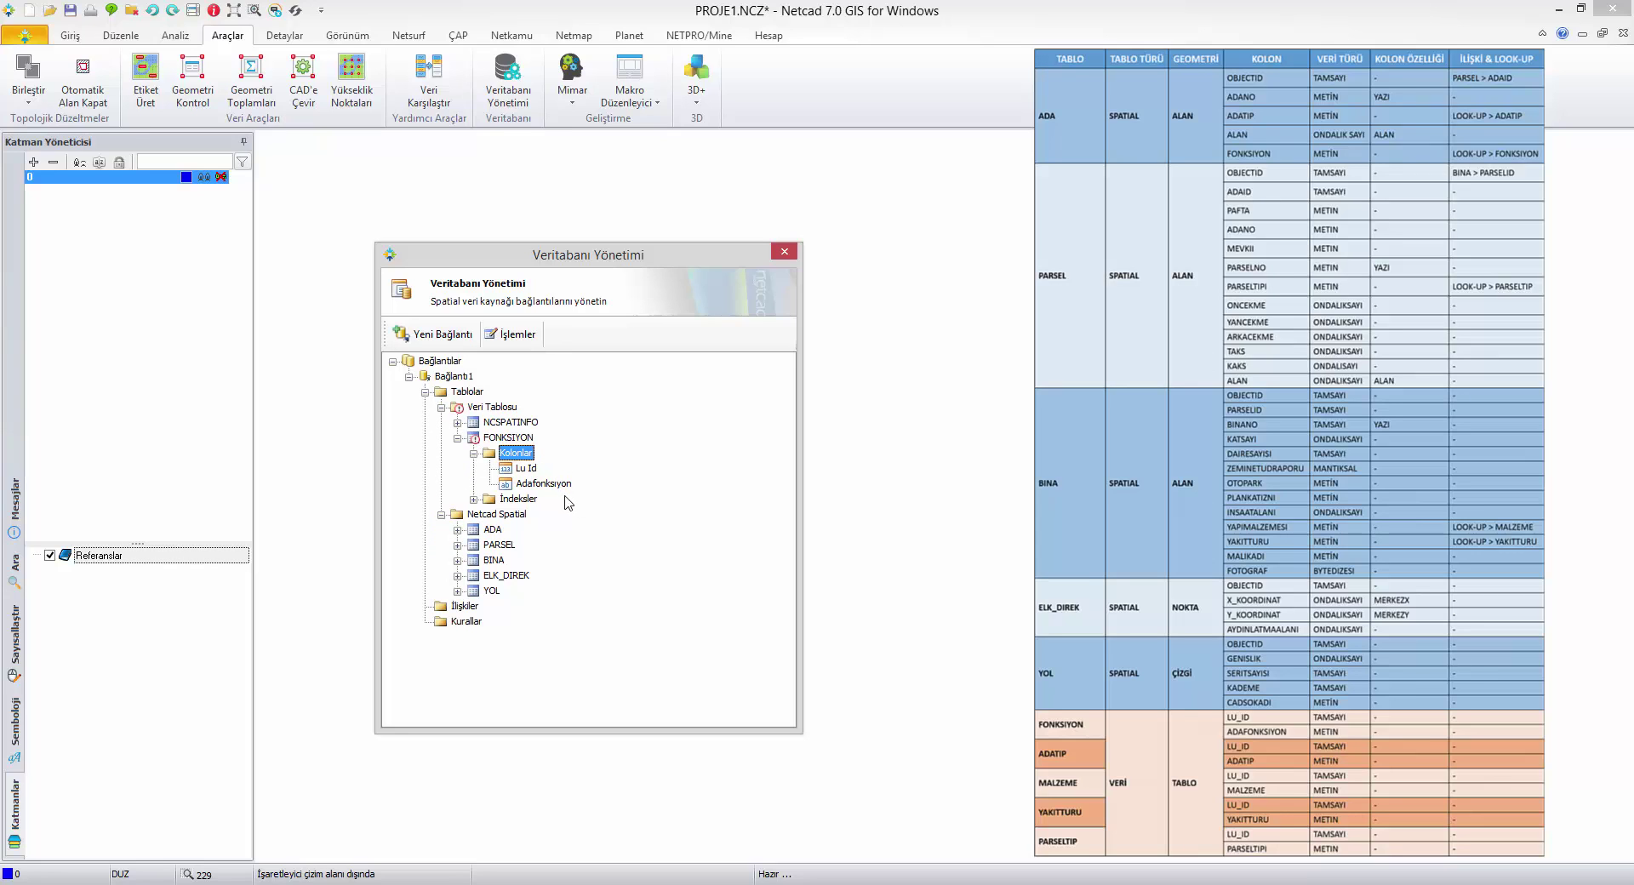
left_click(493, 439)
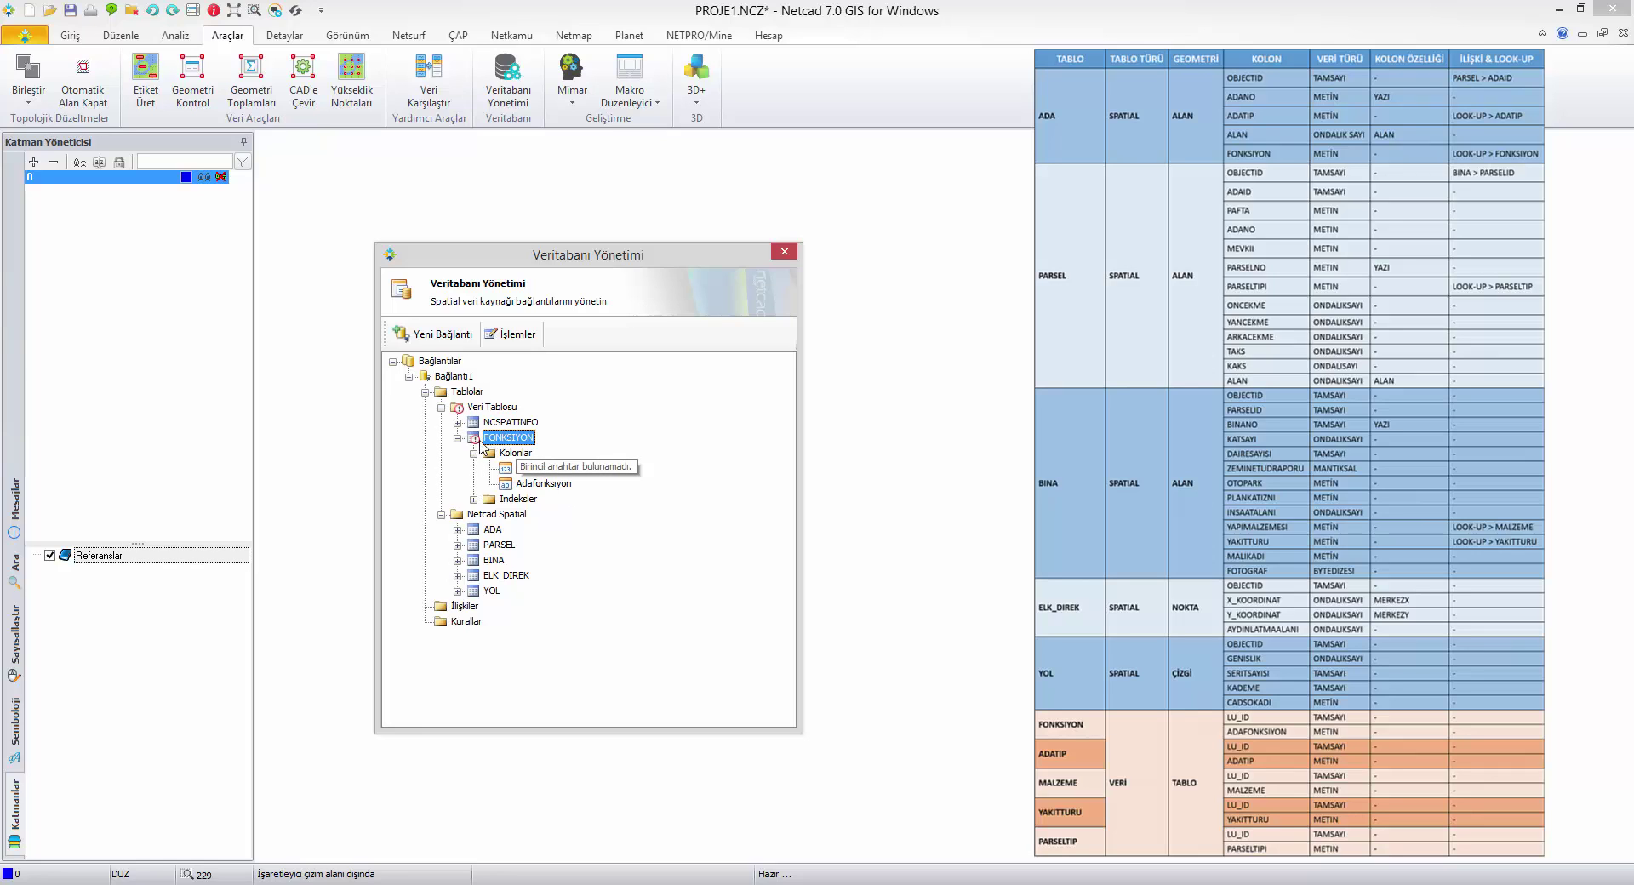
Step: Make LU_ID the primary key (Birincil Anahtar) of the FONKSIYON table and save the table
right_click(514, 440)
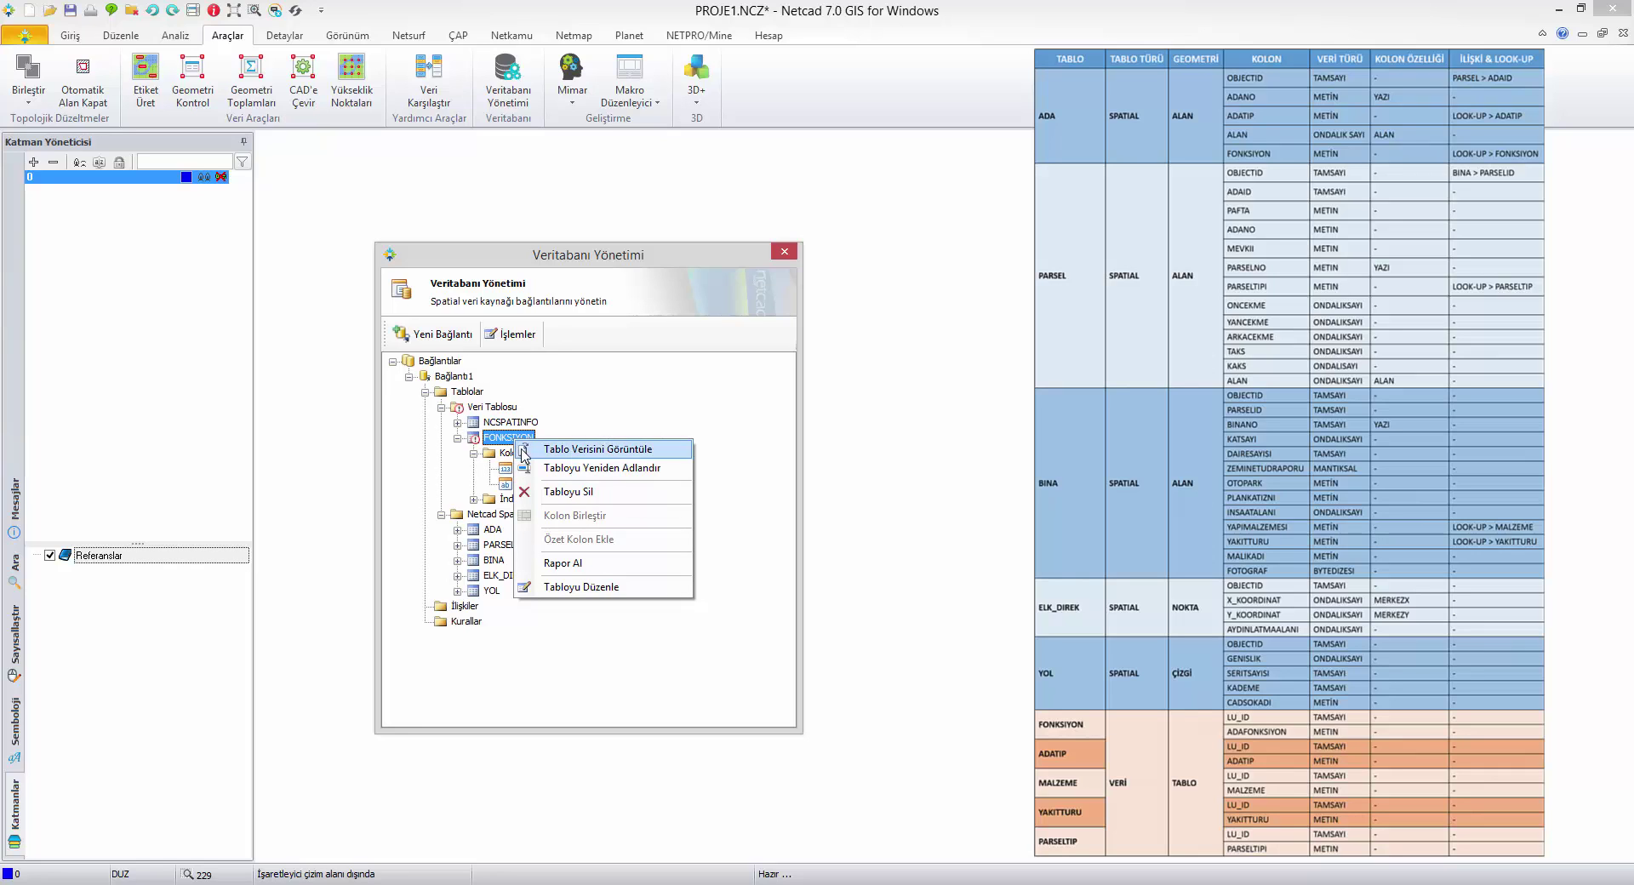
left_click(606, 586)
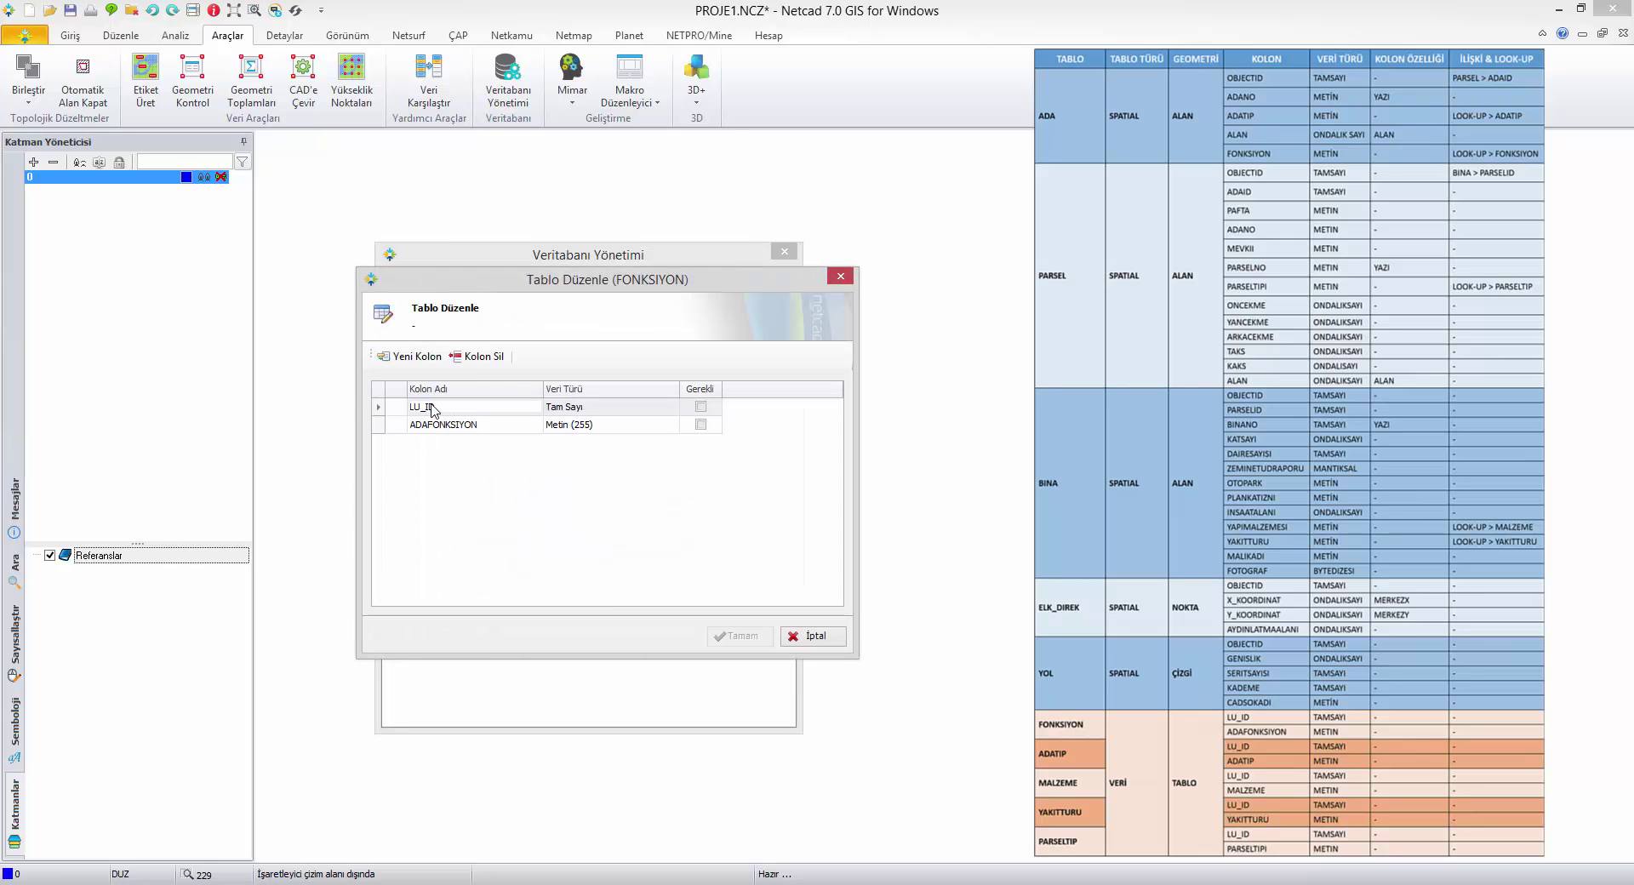
left_click(403, 412)
right_click(403, 409)
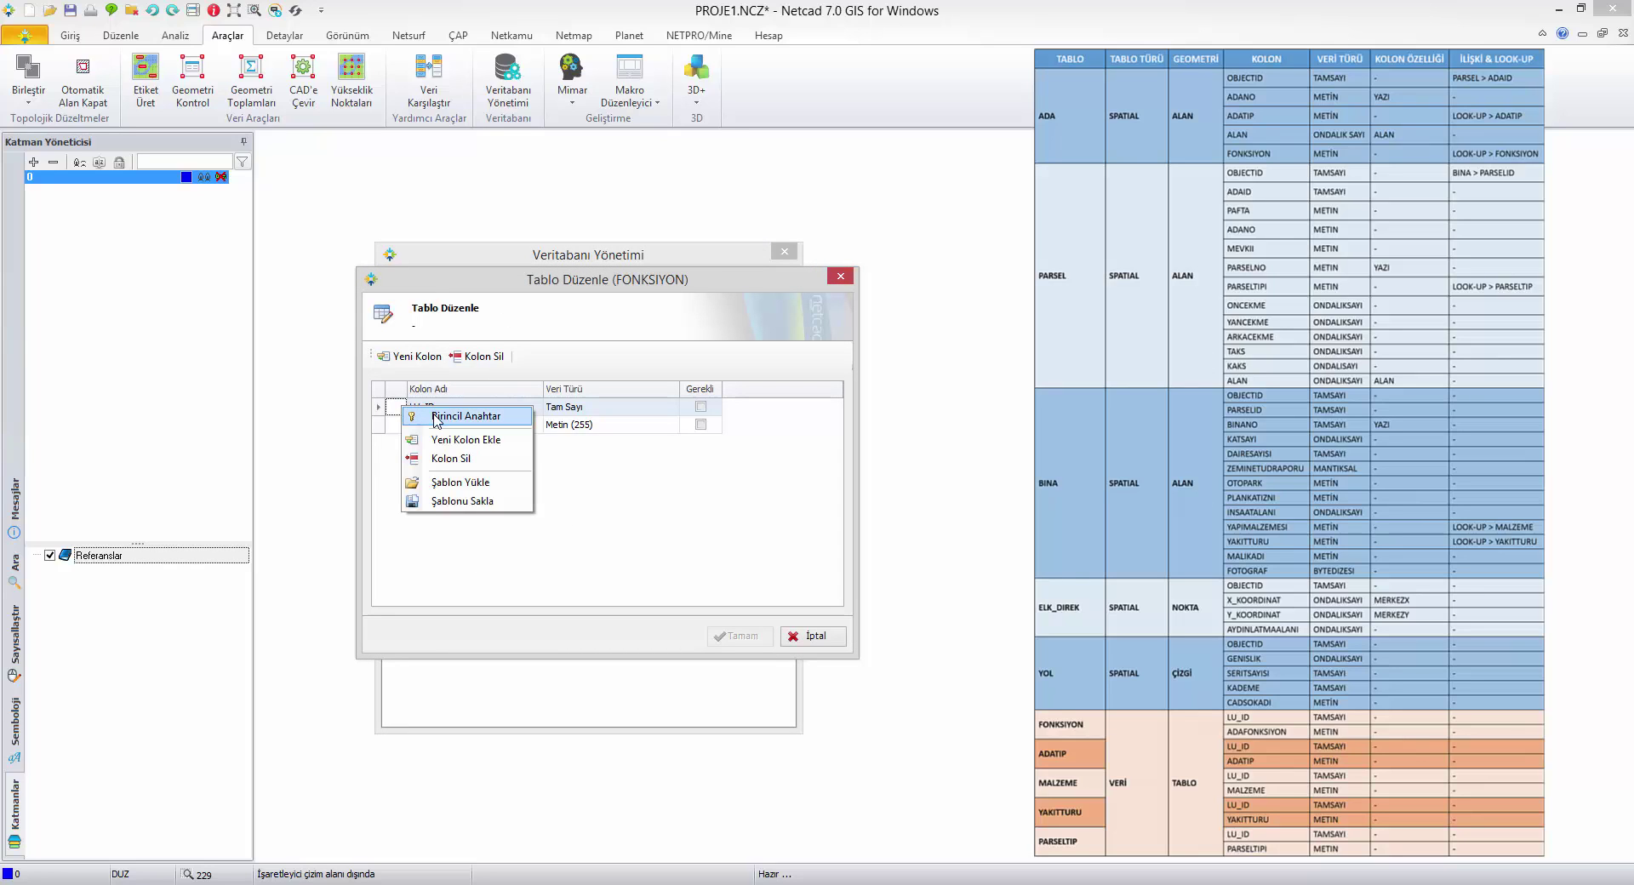
left_click(442, 418)
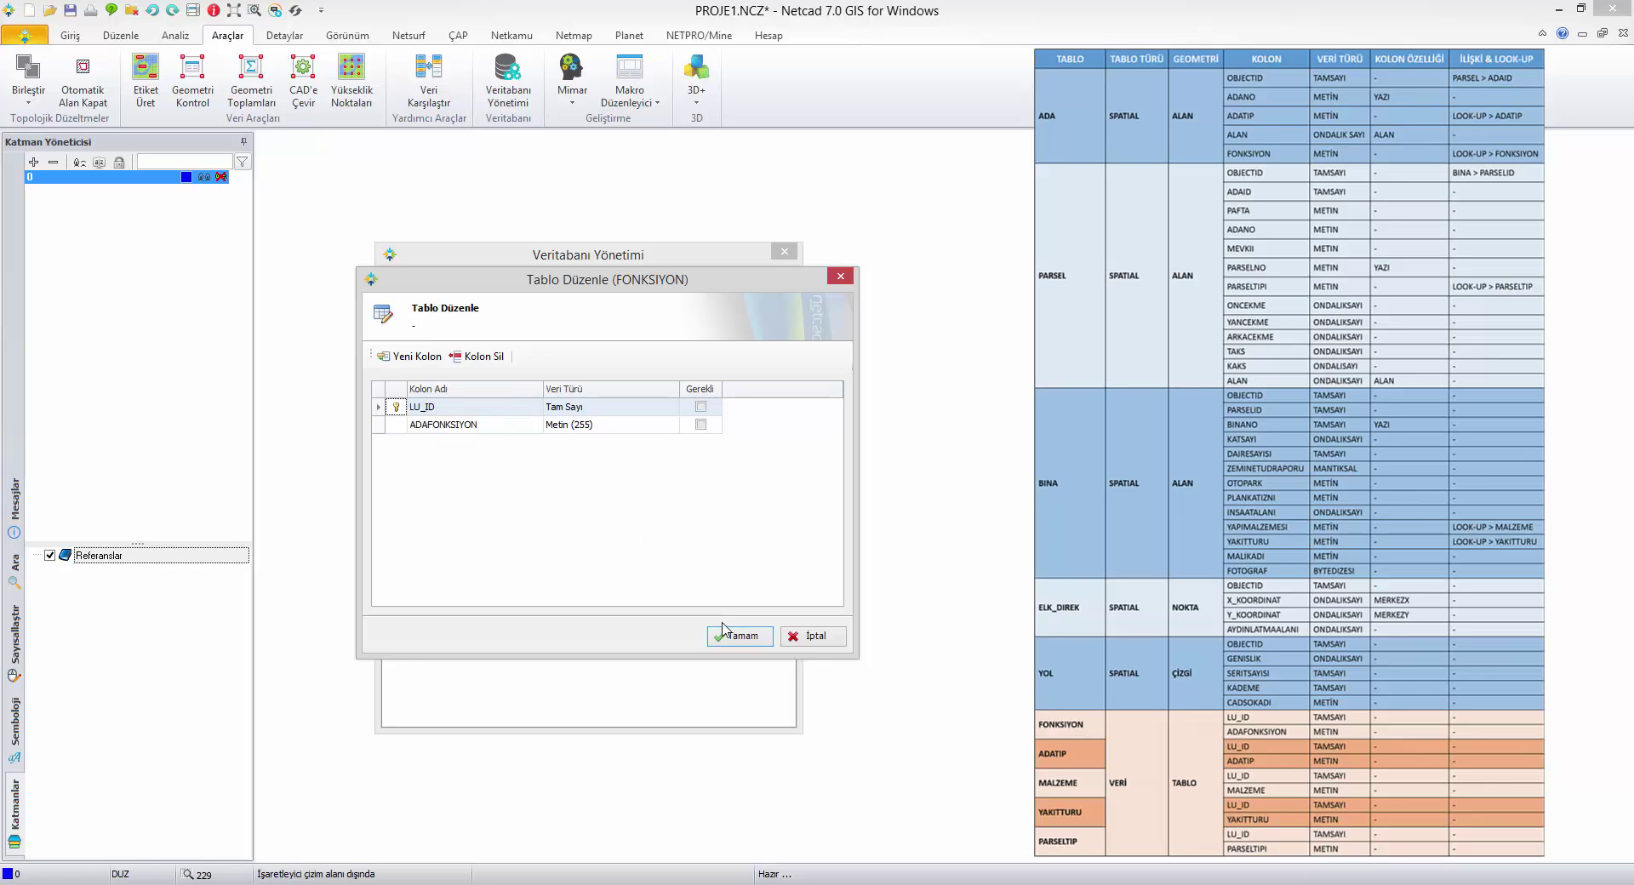
left_click(737, 636)
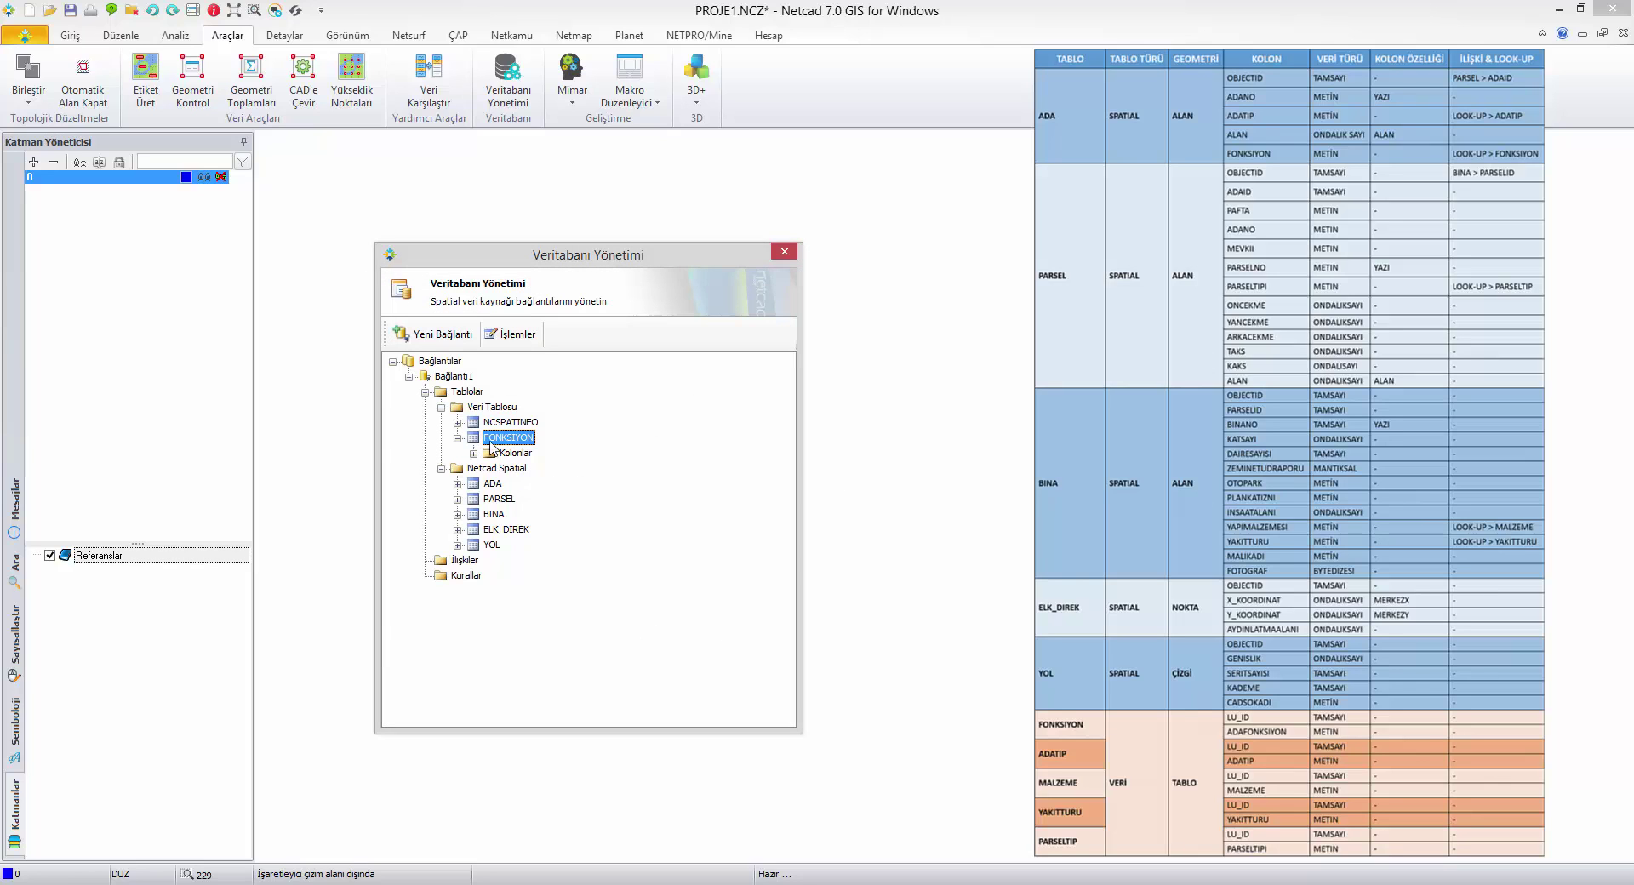
Step: Create a new Veri Tablosu table named ADATIP under the connection's tables
left_click(467, 392)
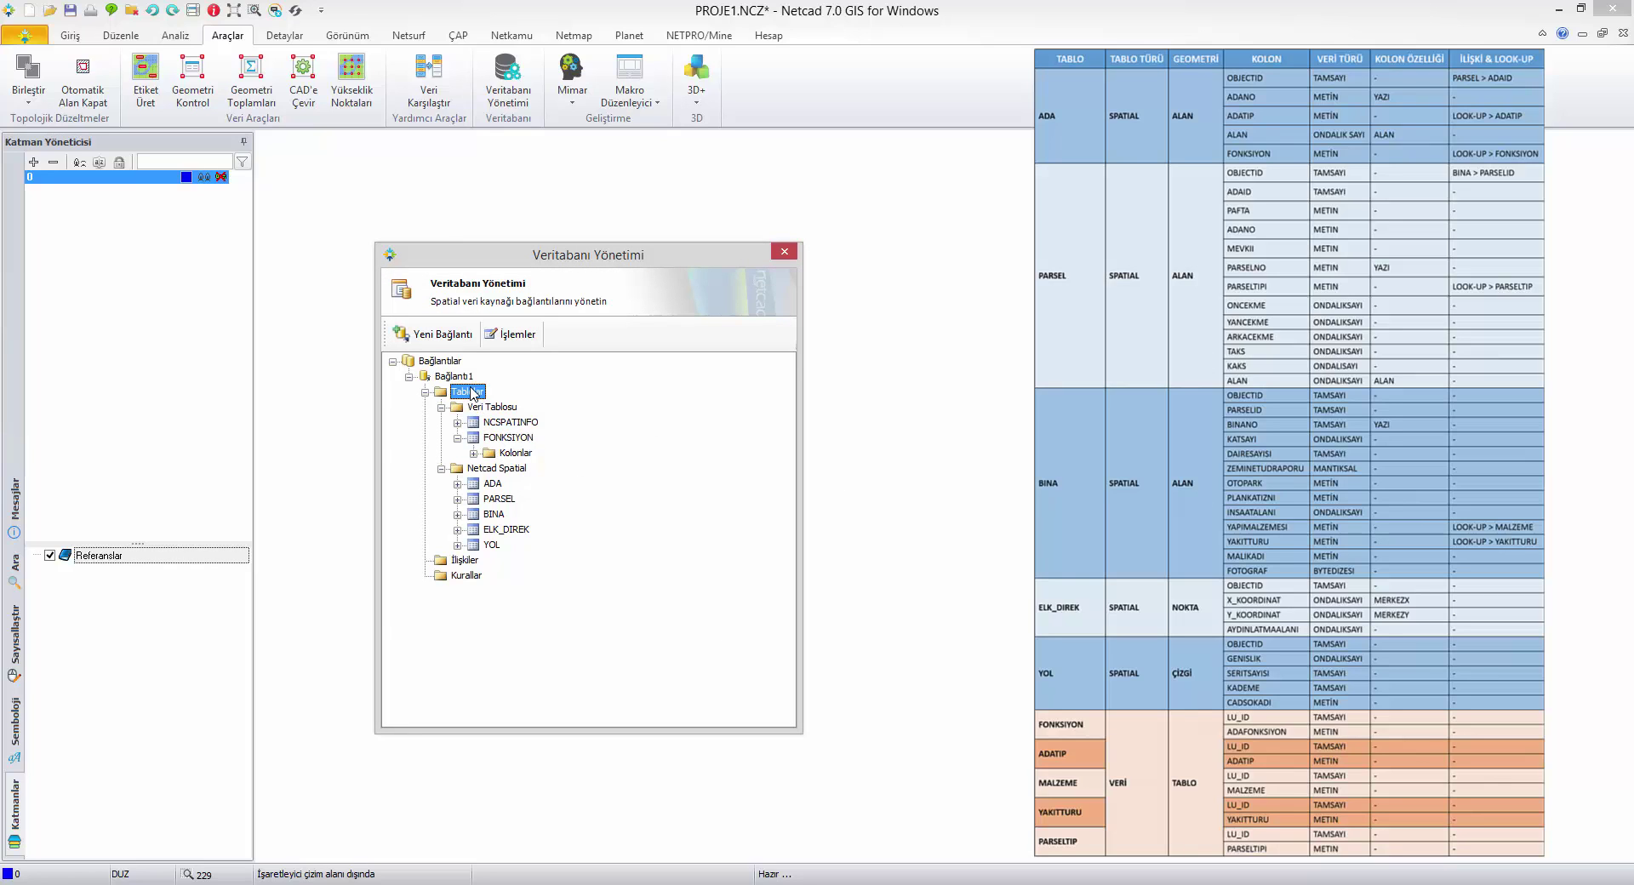
right_click(470, 390)
left_click(528, 398)
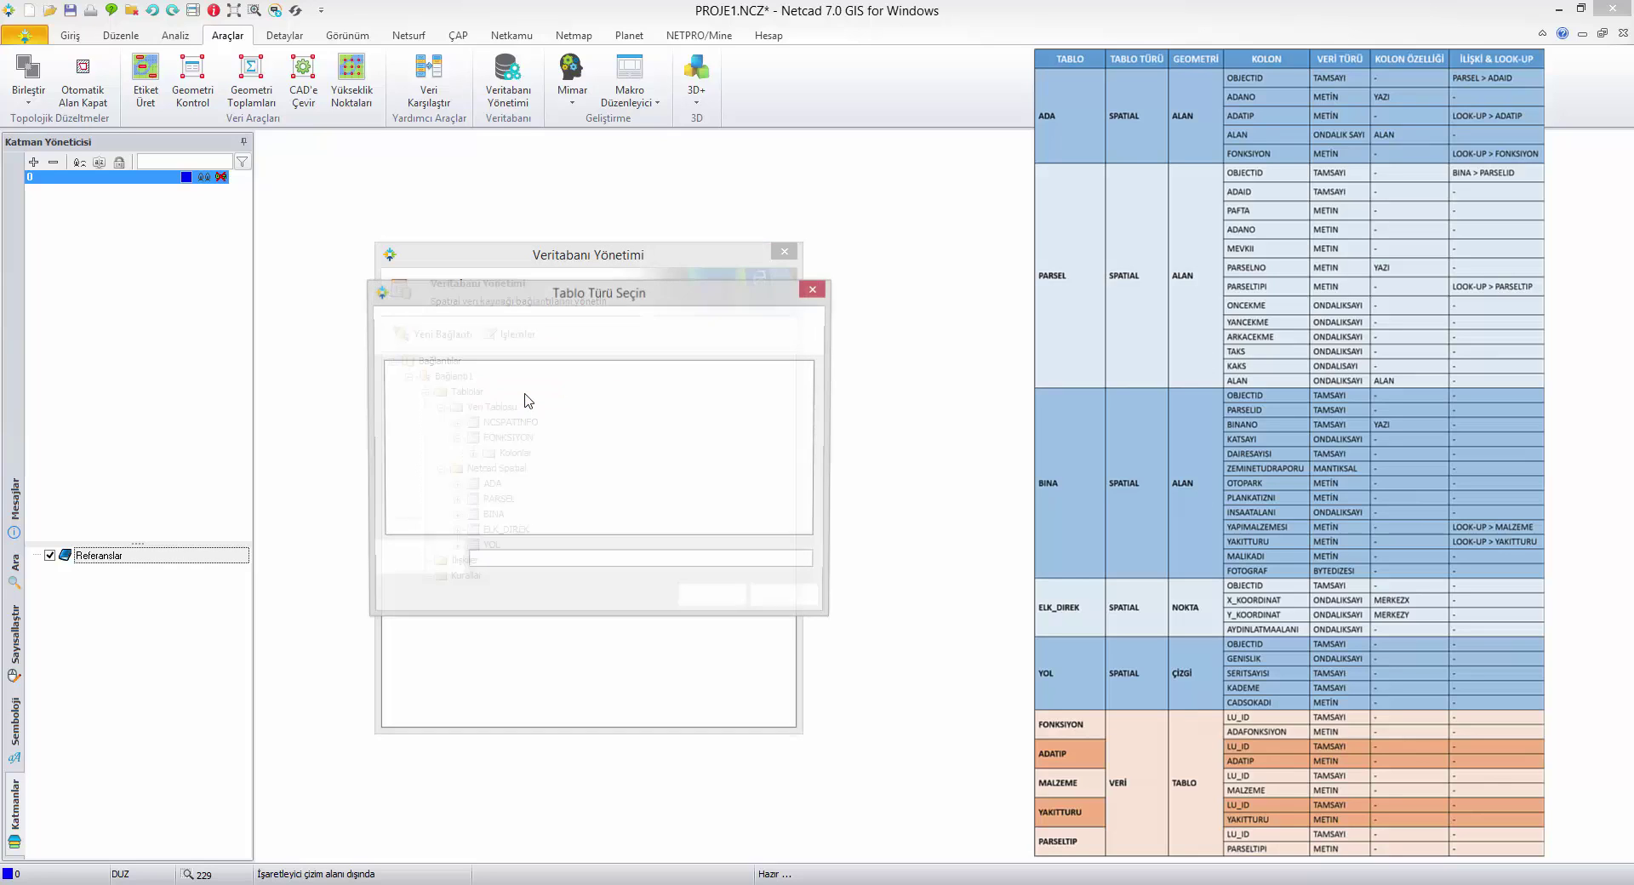
left_click(430, 393)
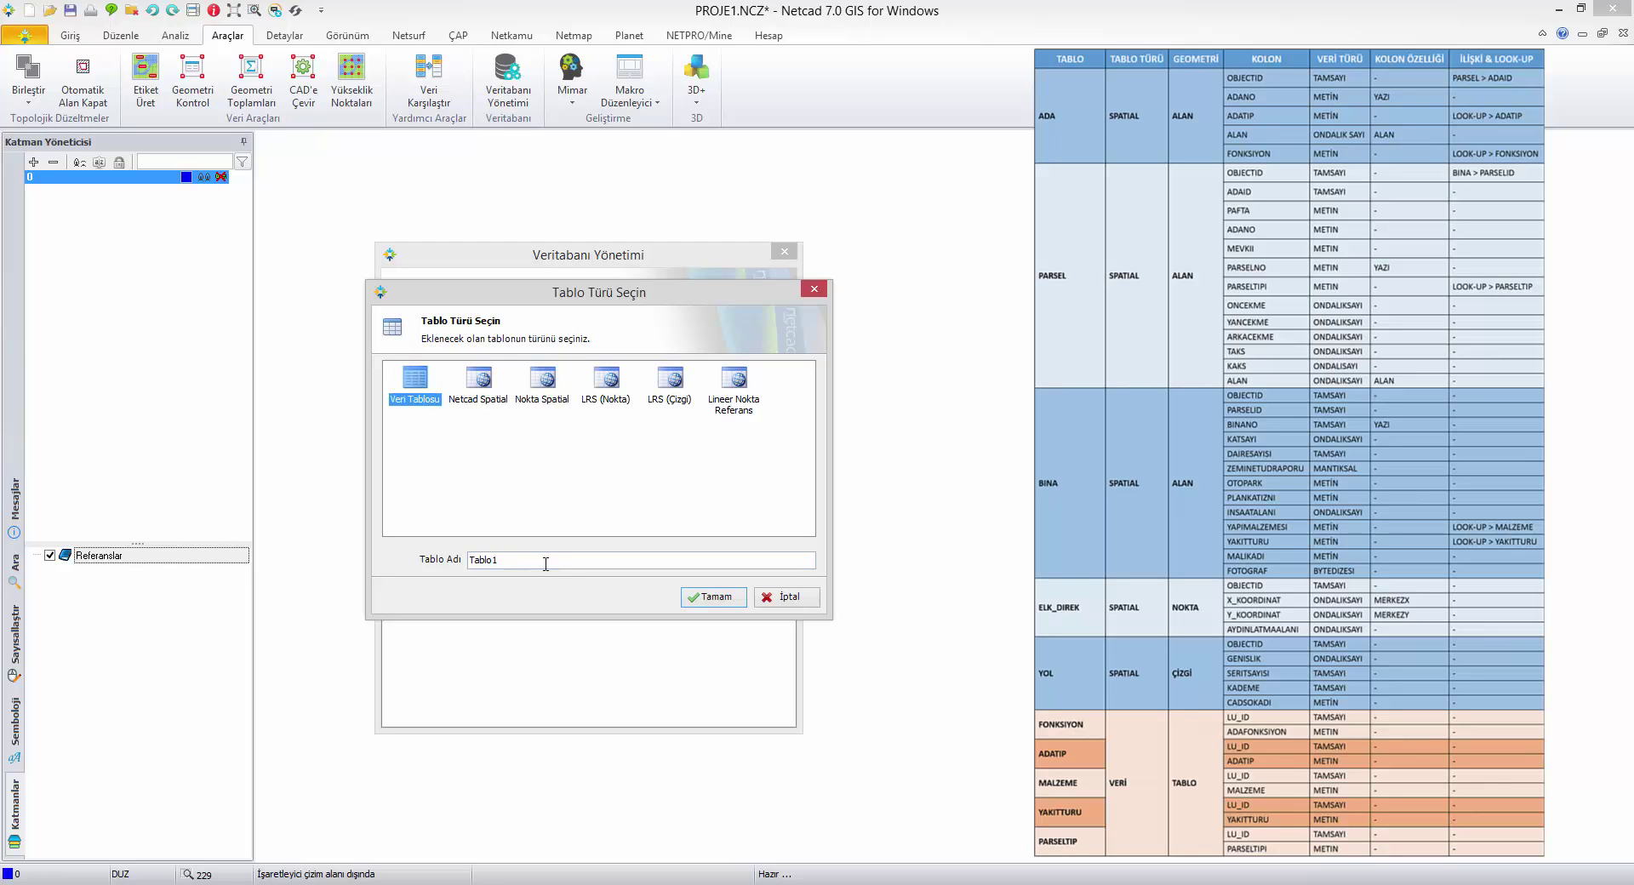
left_click(494, 560)
type("ADATIP")
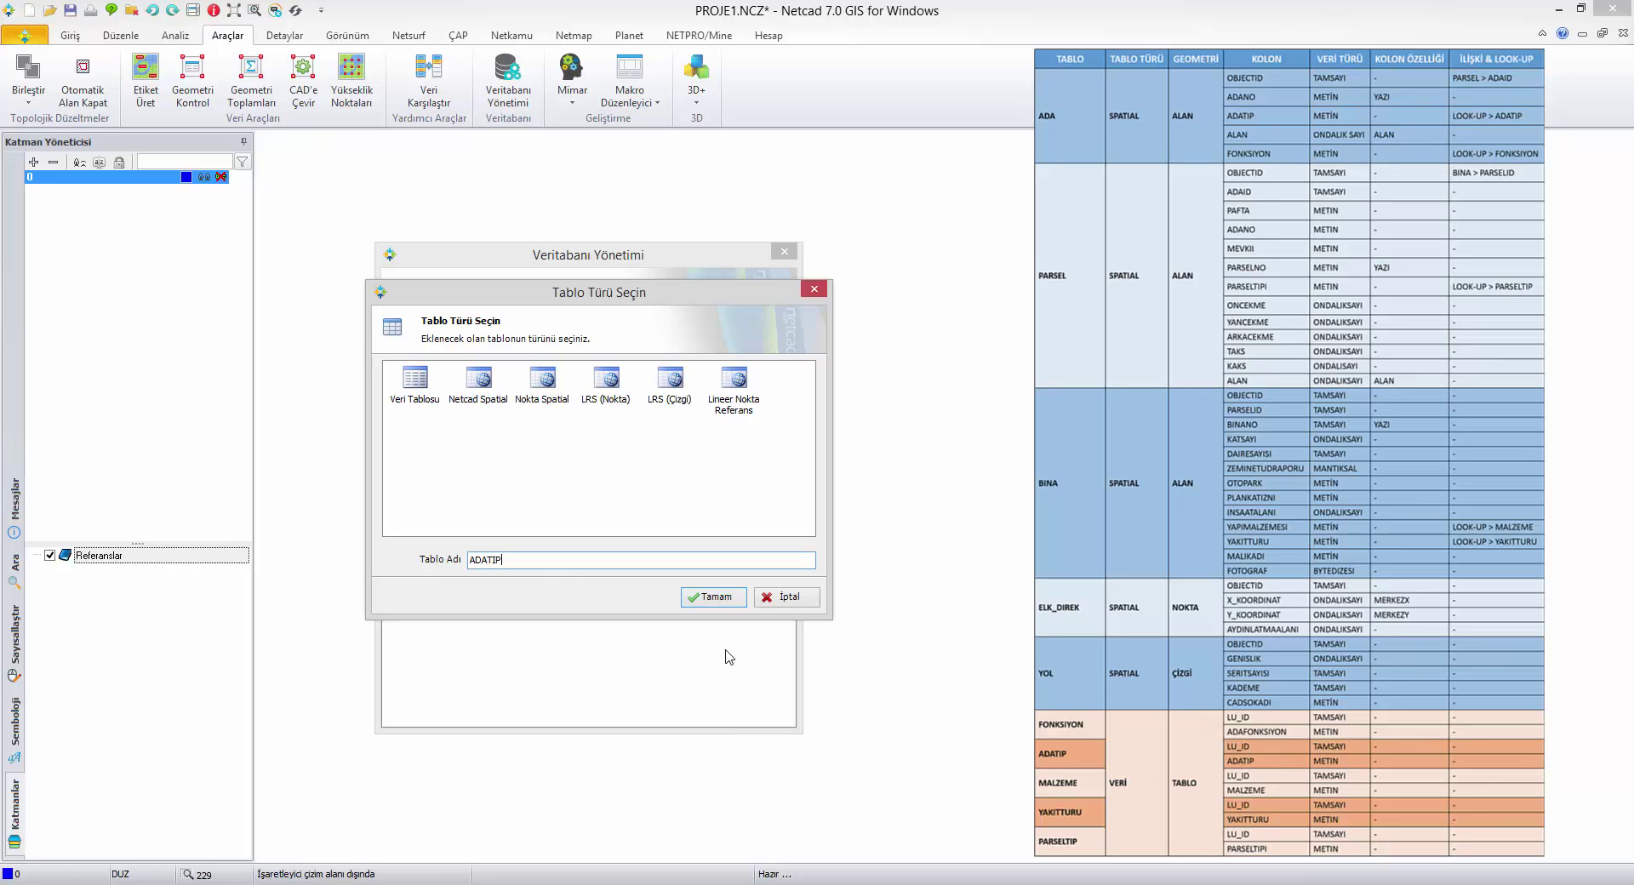
left_click(730, 600)
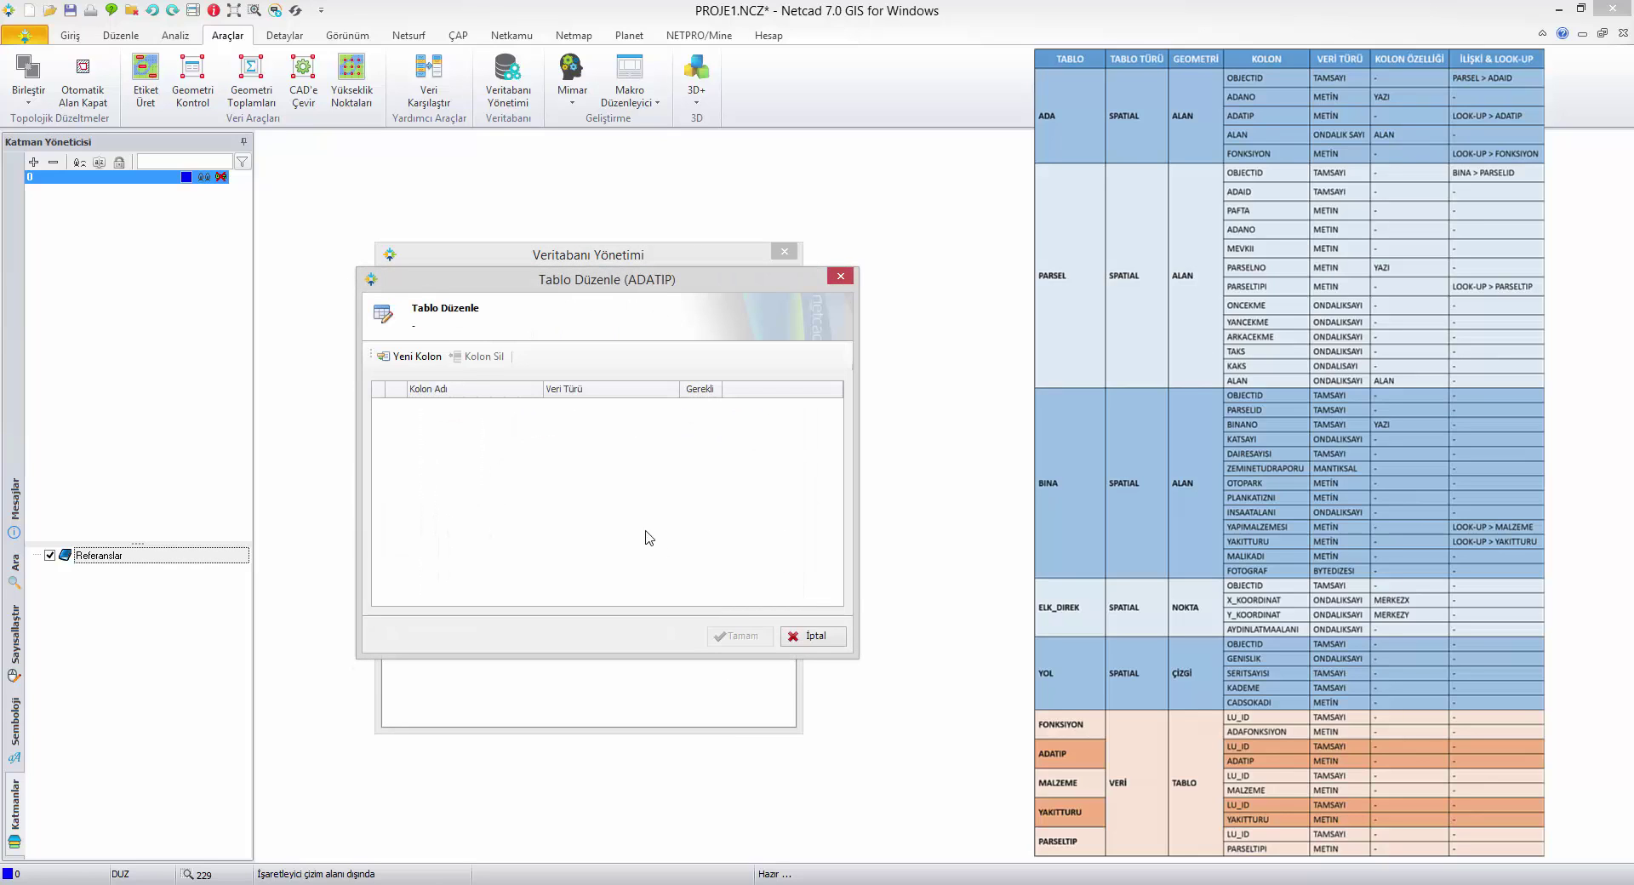
Step: Add a column named LU_ID to the ADATIP table with the data type Tam Sayı
left_click(432, 357)
left_click_drag(491, 410, 405, 409)
type("LU_ID")
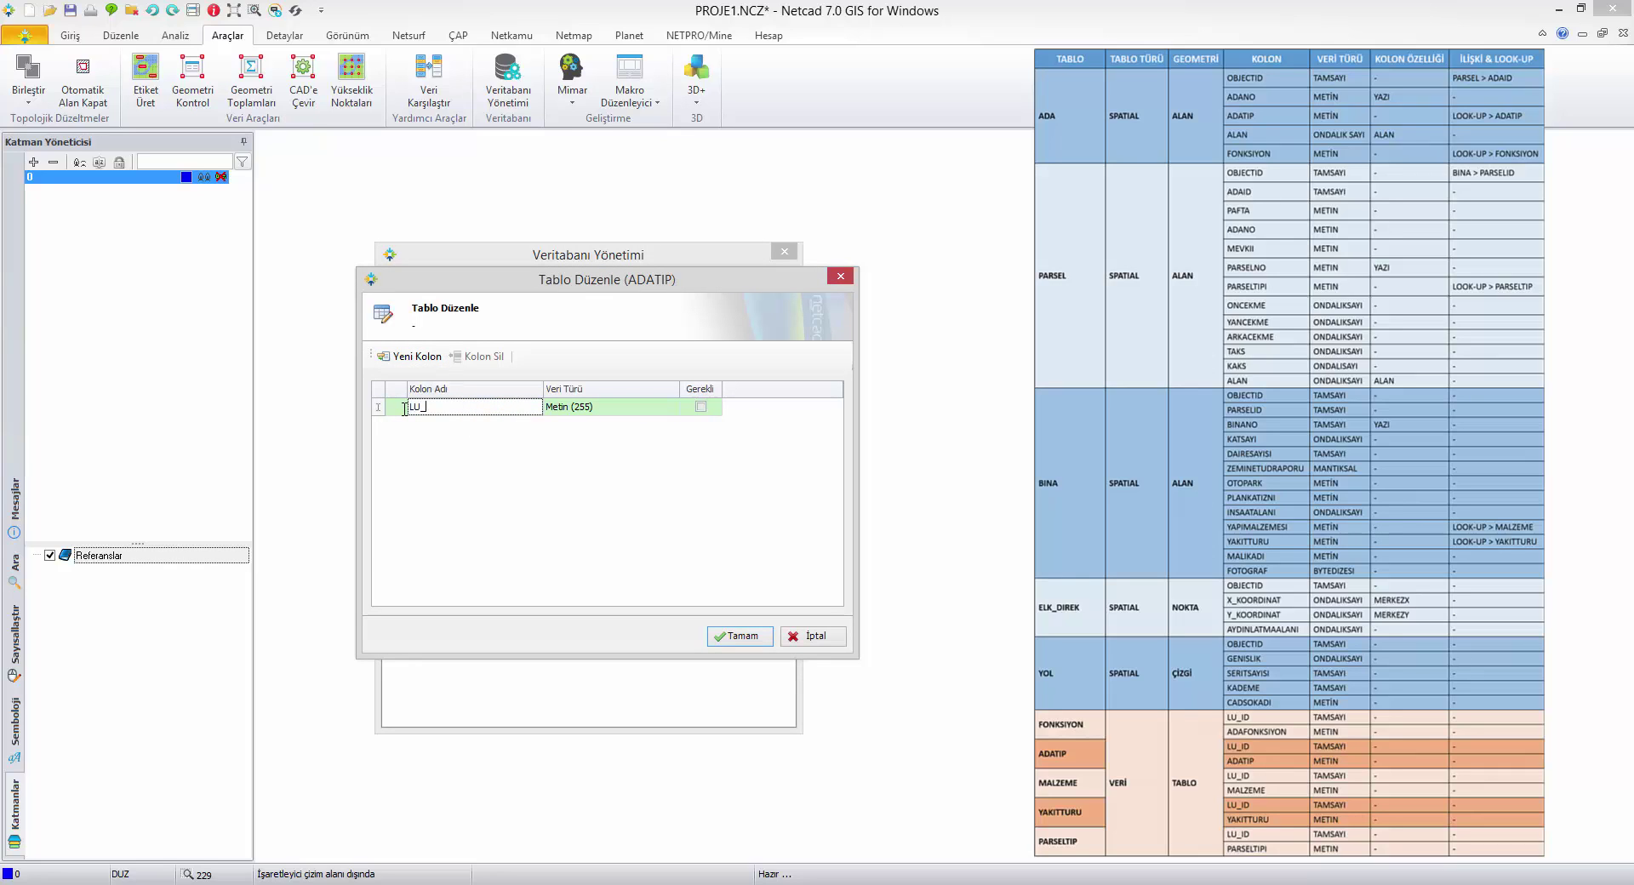
left_click(622, 407)
scroll(532, 408, "down", 1)
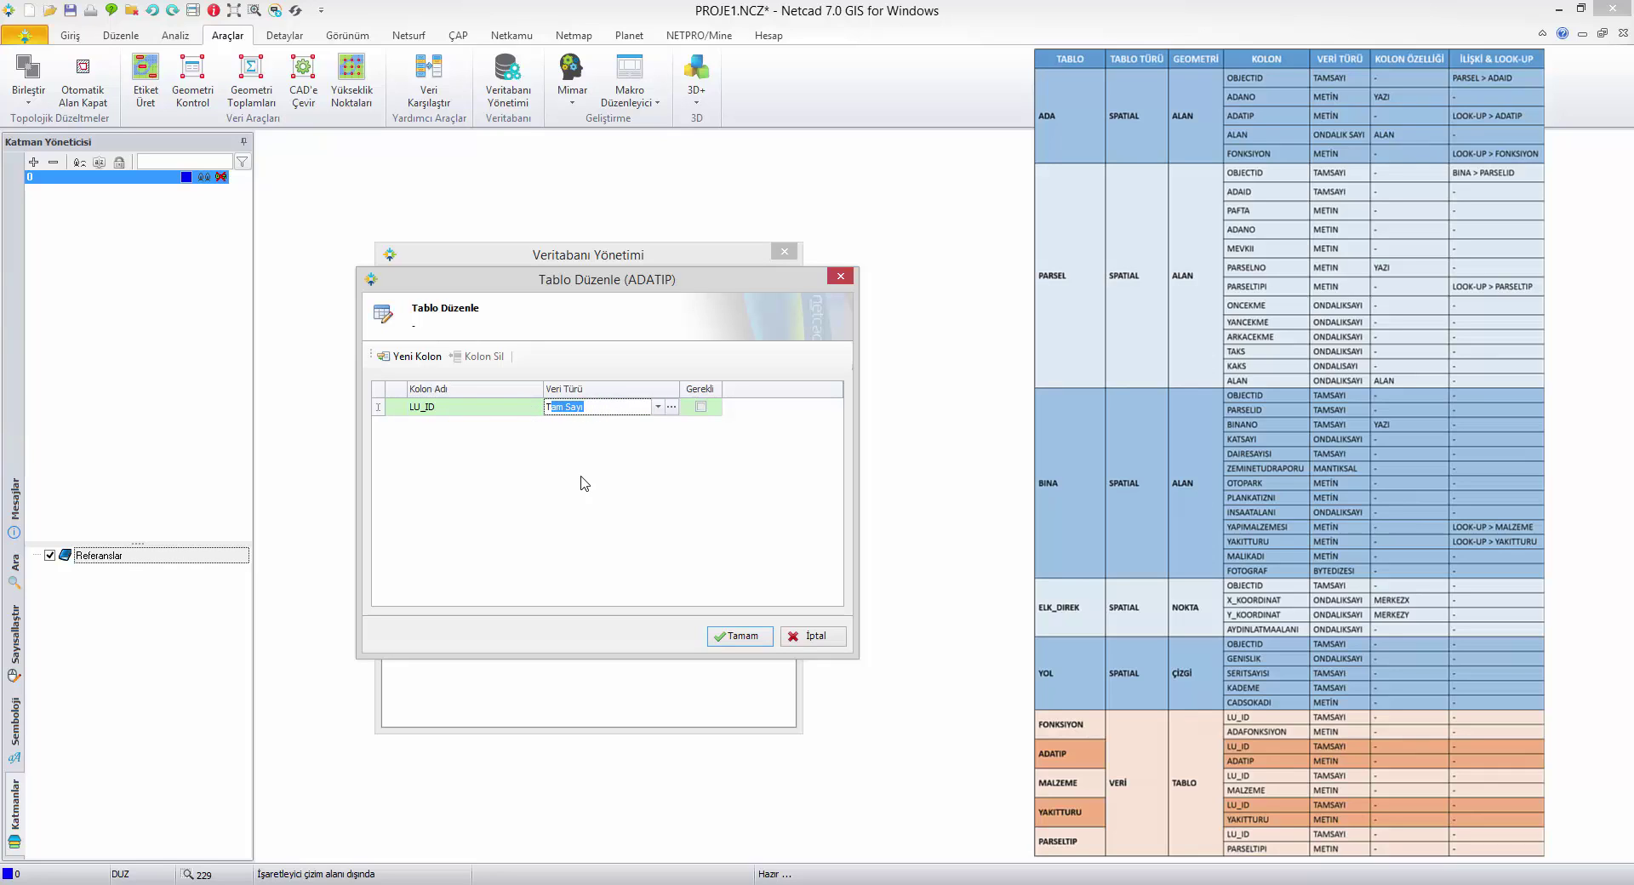
Step: Add a Metin (255) column named ADATIP to the ADATIP table
left_click(416, 357)
left_click(433, 424)
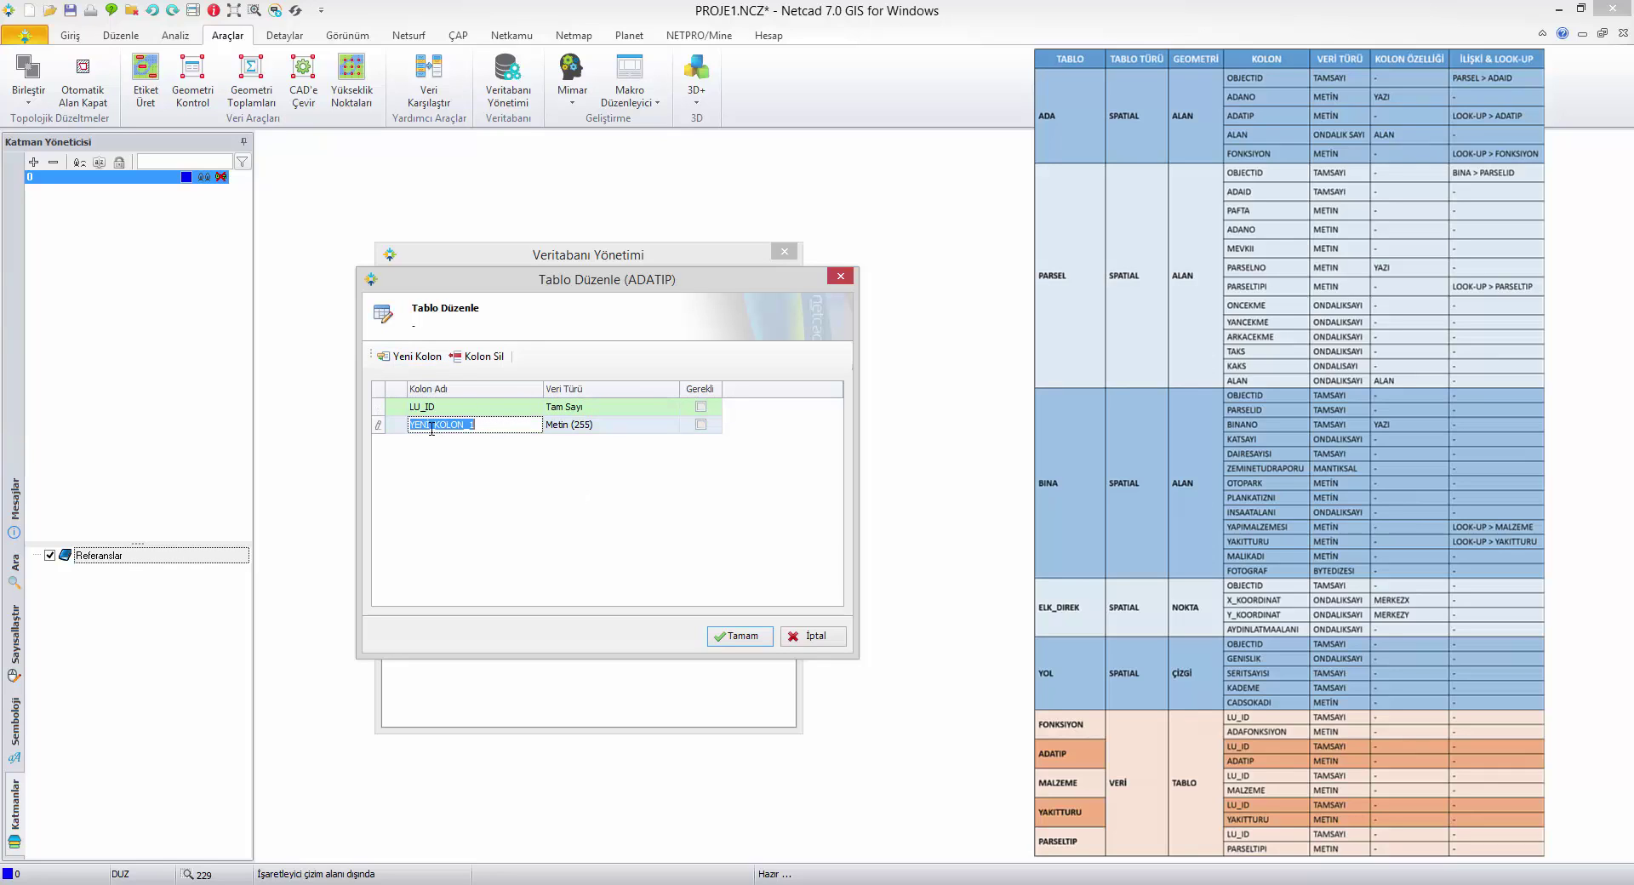
type("ADATIP")
left_click(600, 430)
left_click(616, 428)
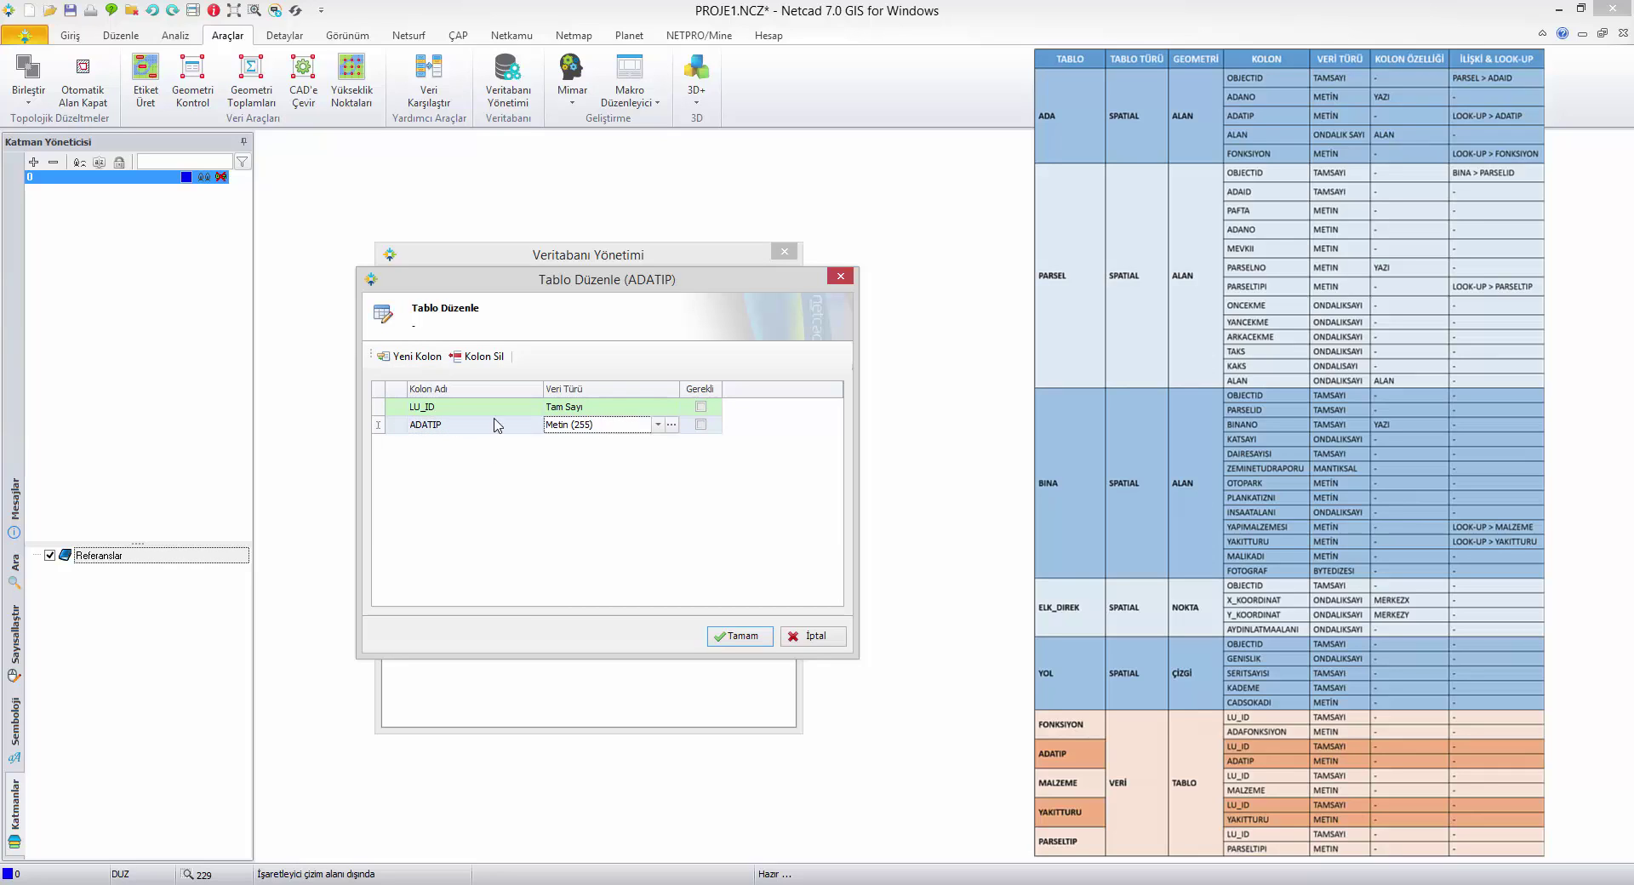
Step: Make LU_ID the primary key of the ADATIP table and save the table
right_click(392, 408)
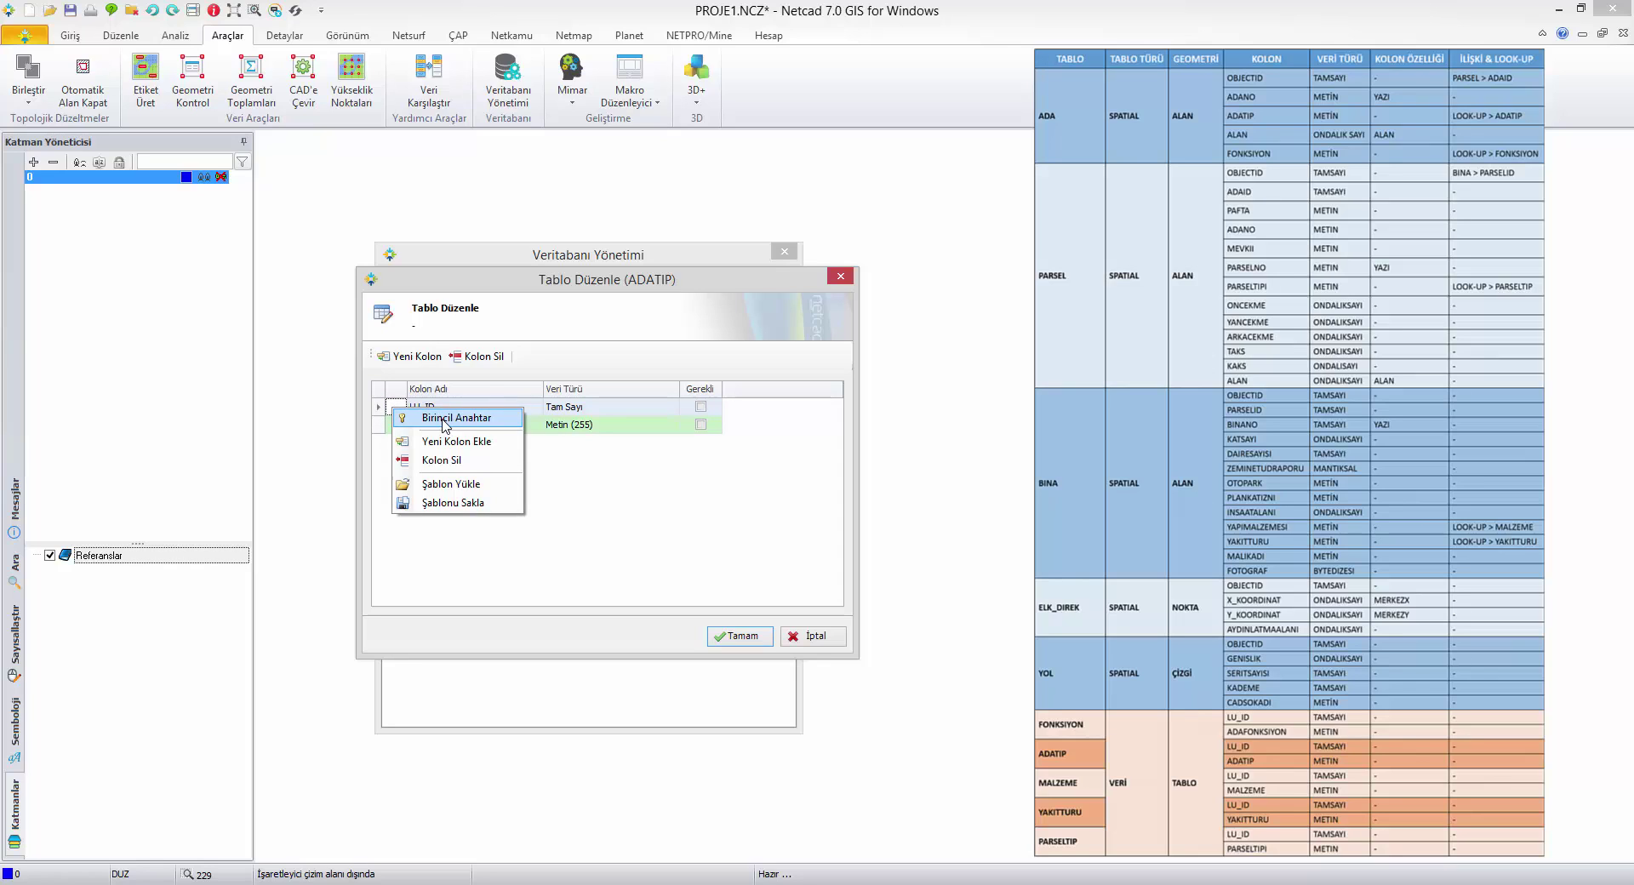
left_click(446, 420)
left_click(739, 639)
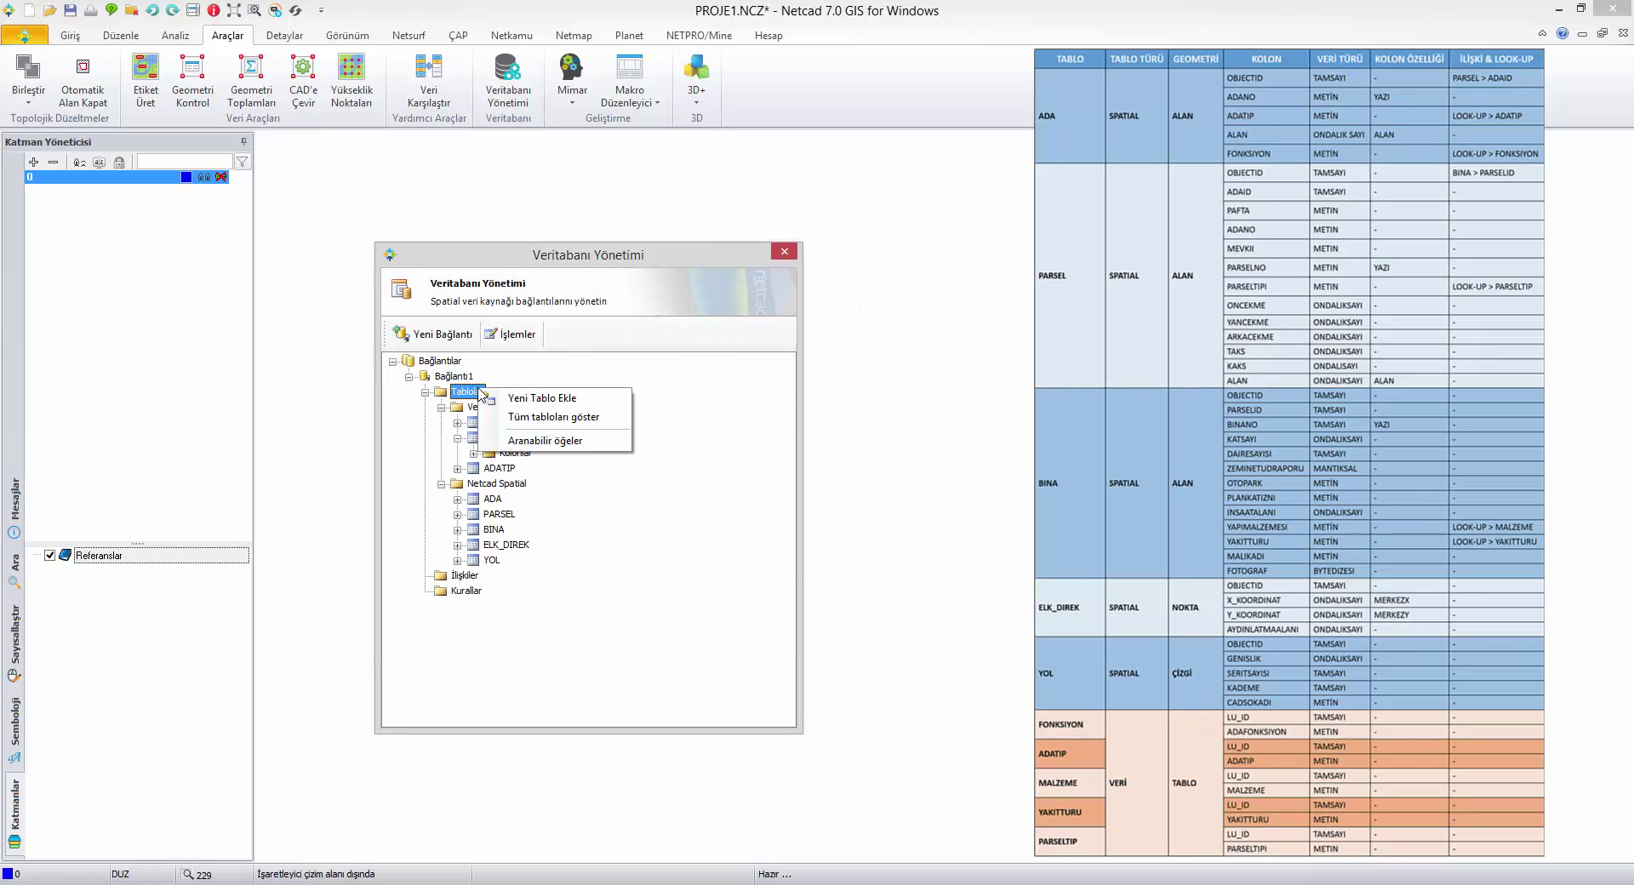
Step: Create a new Veri Tablosu table named MALZEME under the connection's tables
left_click(511, 398)
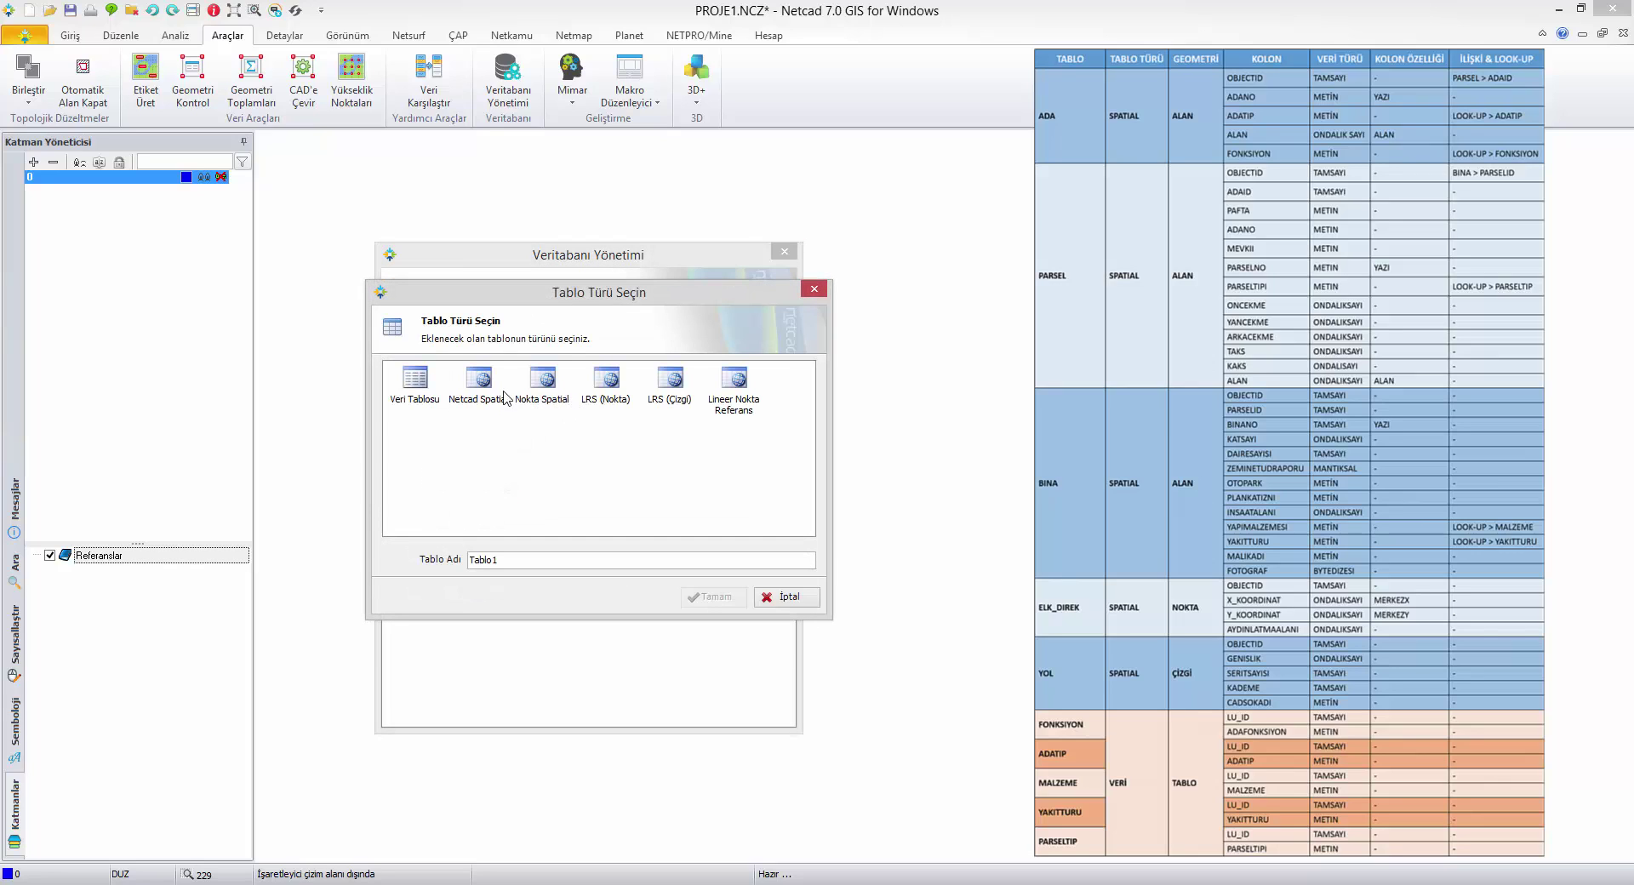
left_click(417, 397)
left_click_drag(552, 563, 465, 562)
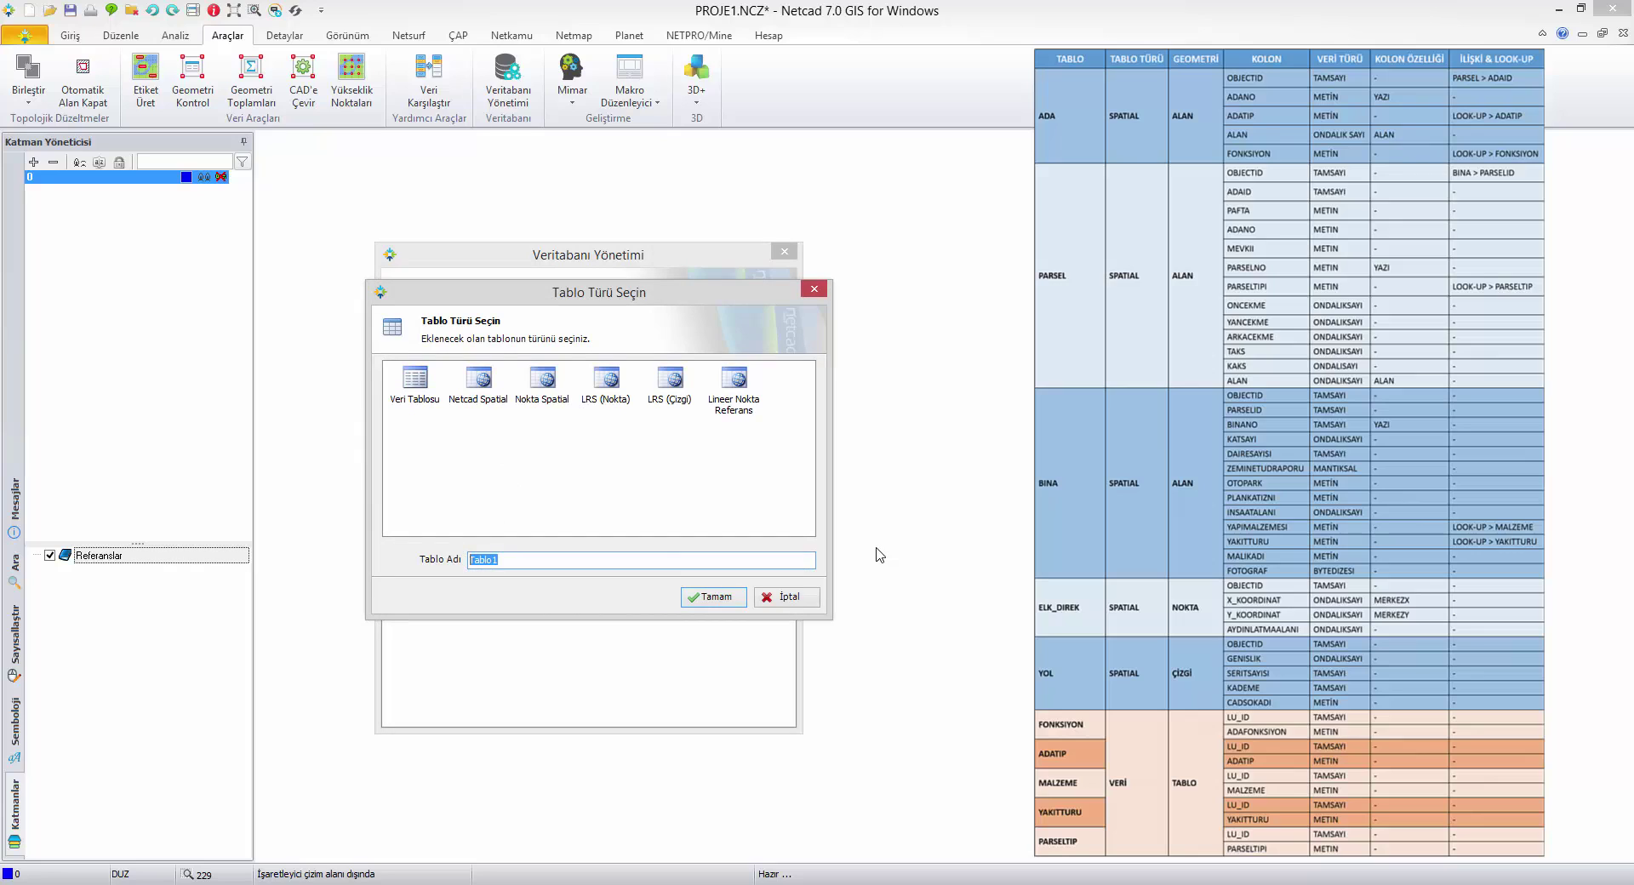
type("MALZEME")
left_click(730, 607)
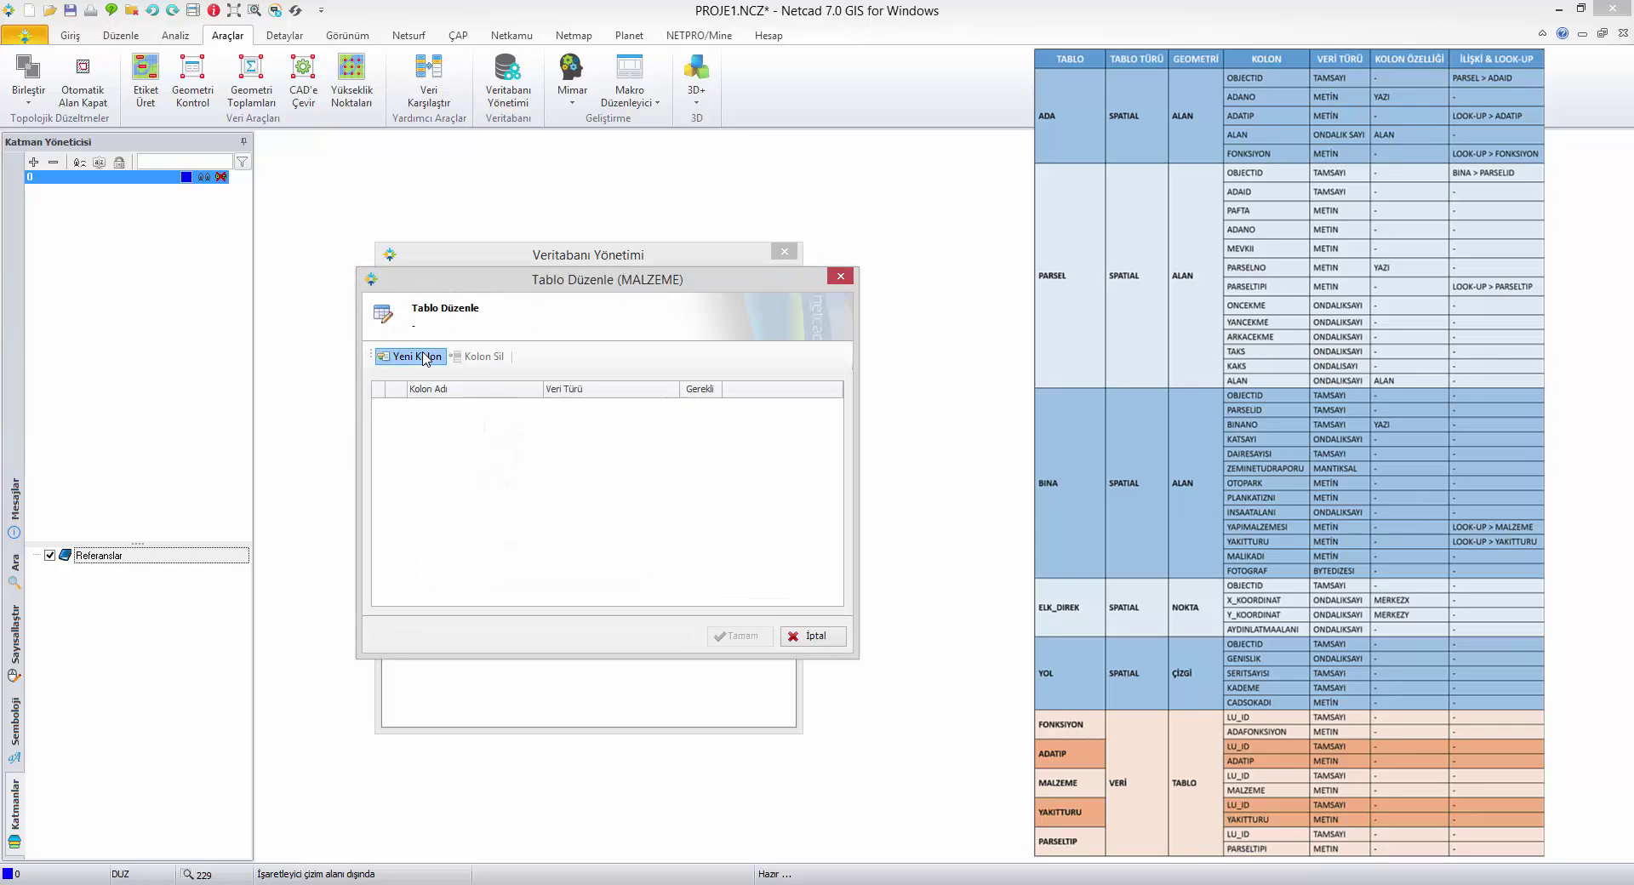
Step: Add a column named LU_ID to the MALZEME table with the data type Tam Sayı
left_click(424, 358)
left_click(477, 407)
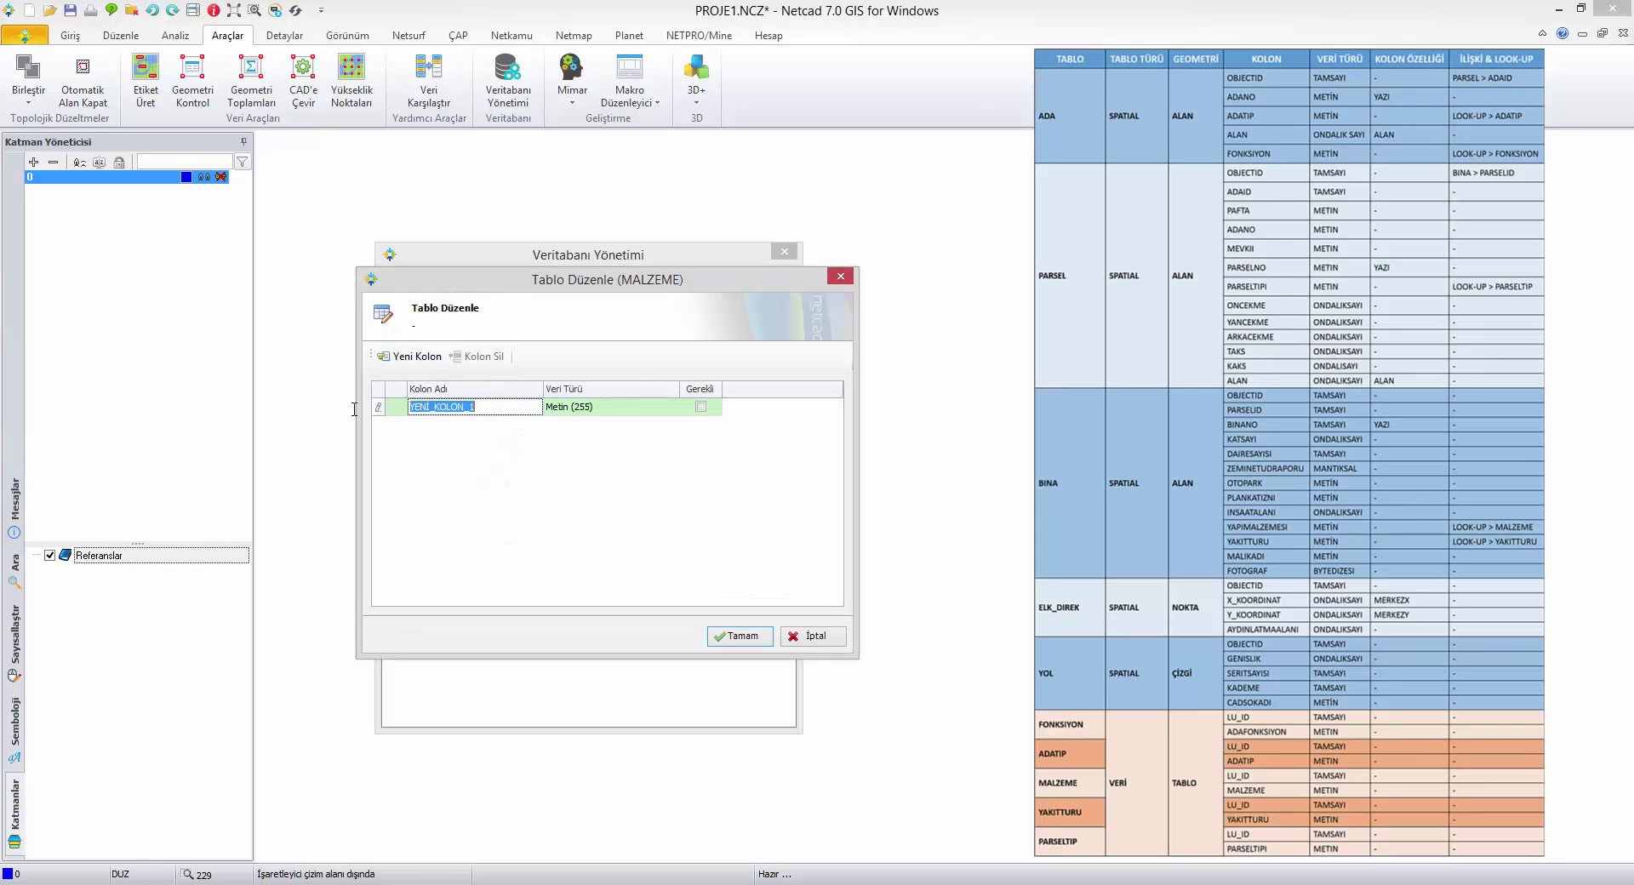
type("LU_ID")
left_click(619, 413)
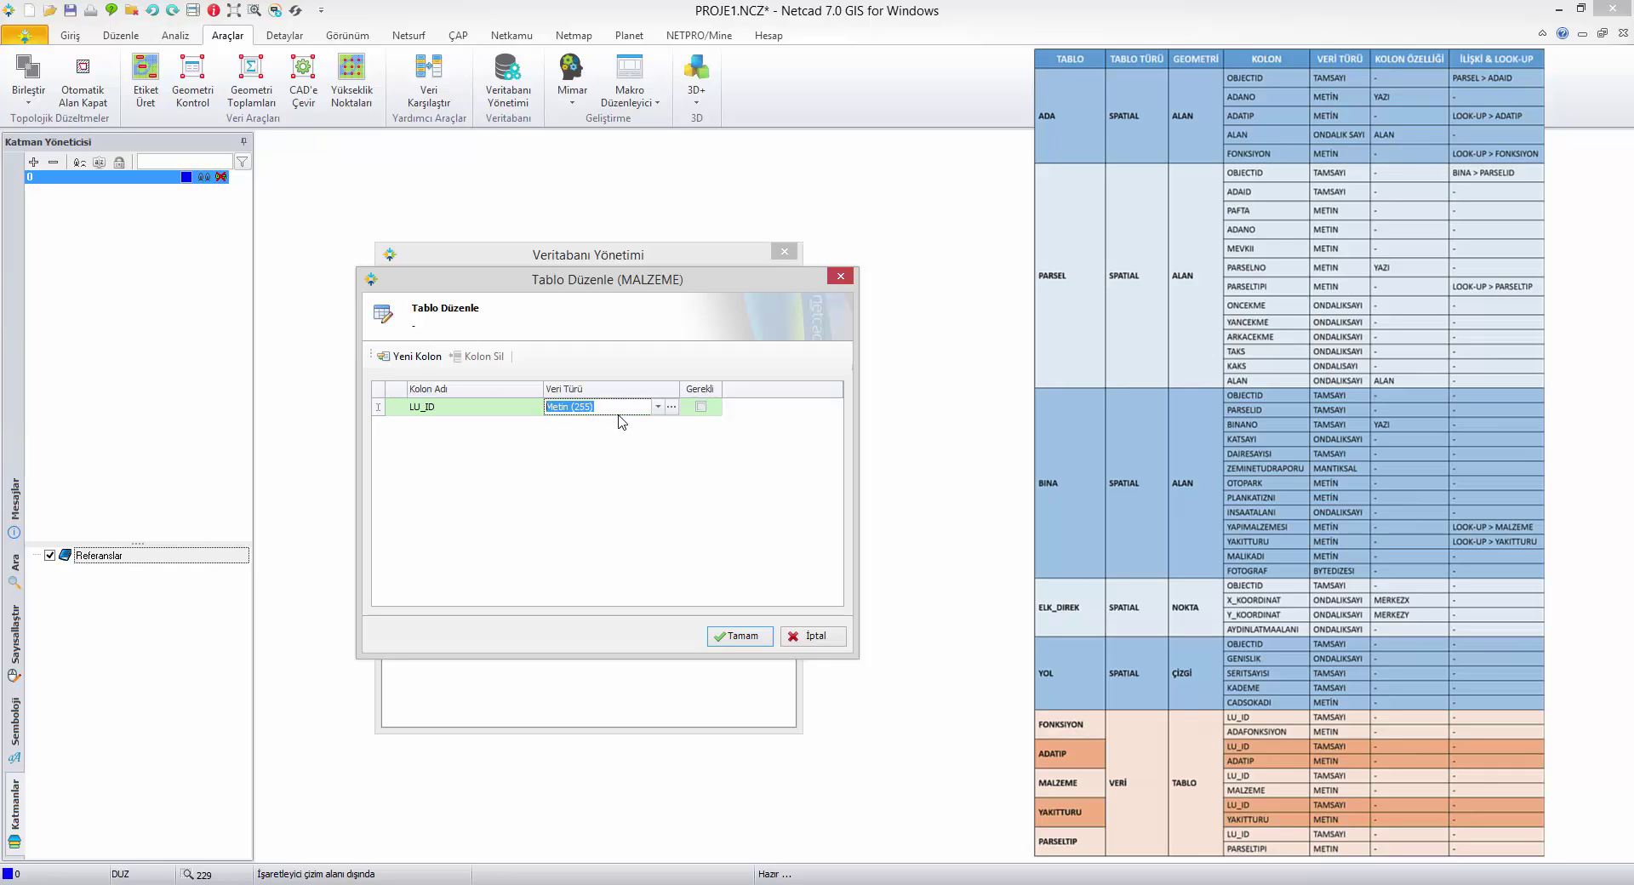
type("Tam Sayı")
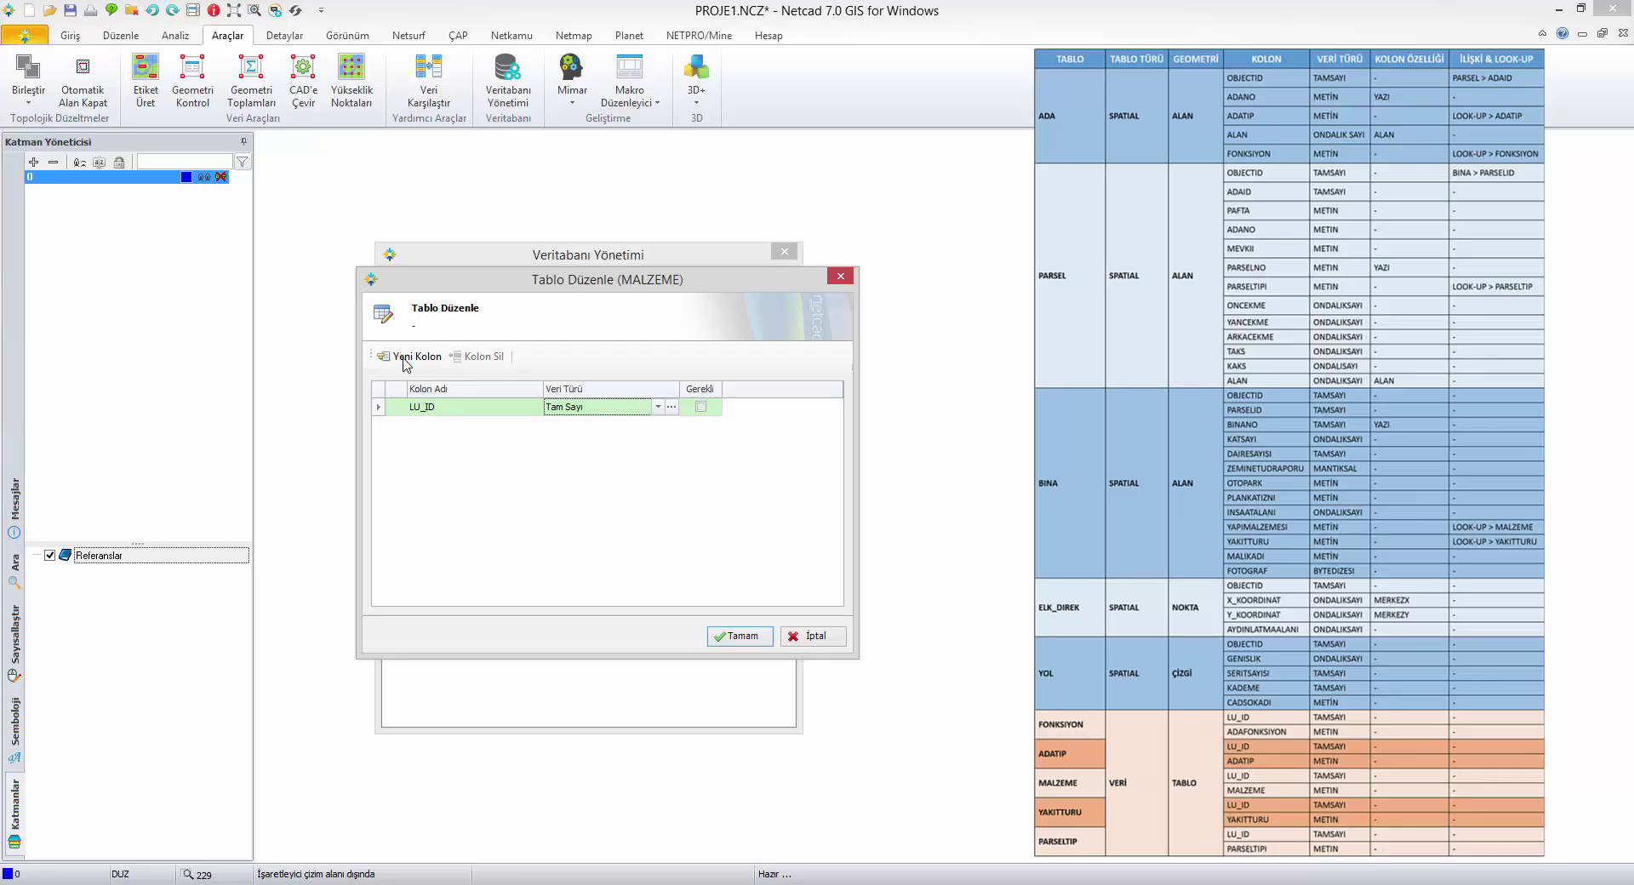
Step: Add a Metin (255) column named MALZEME to the MALZEME table
left_click(406, 359)
left_click(505, 431)
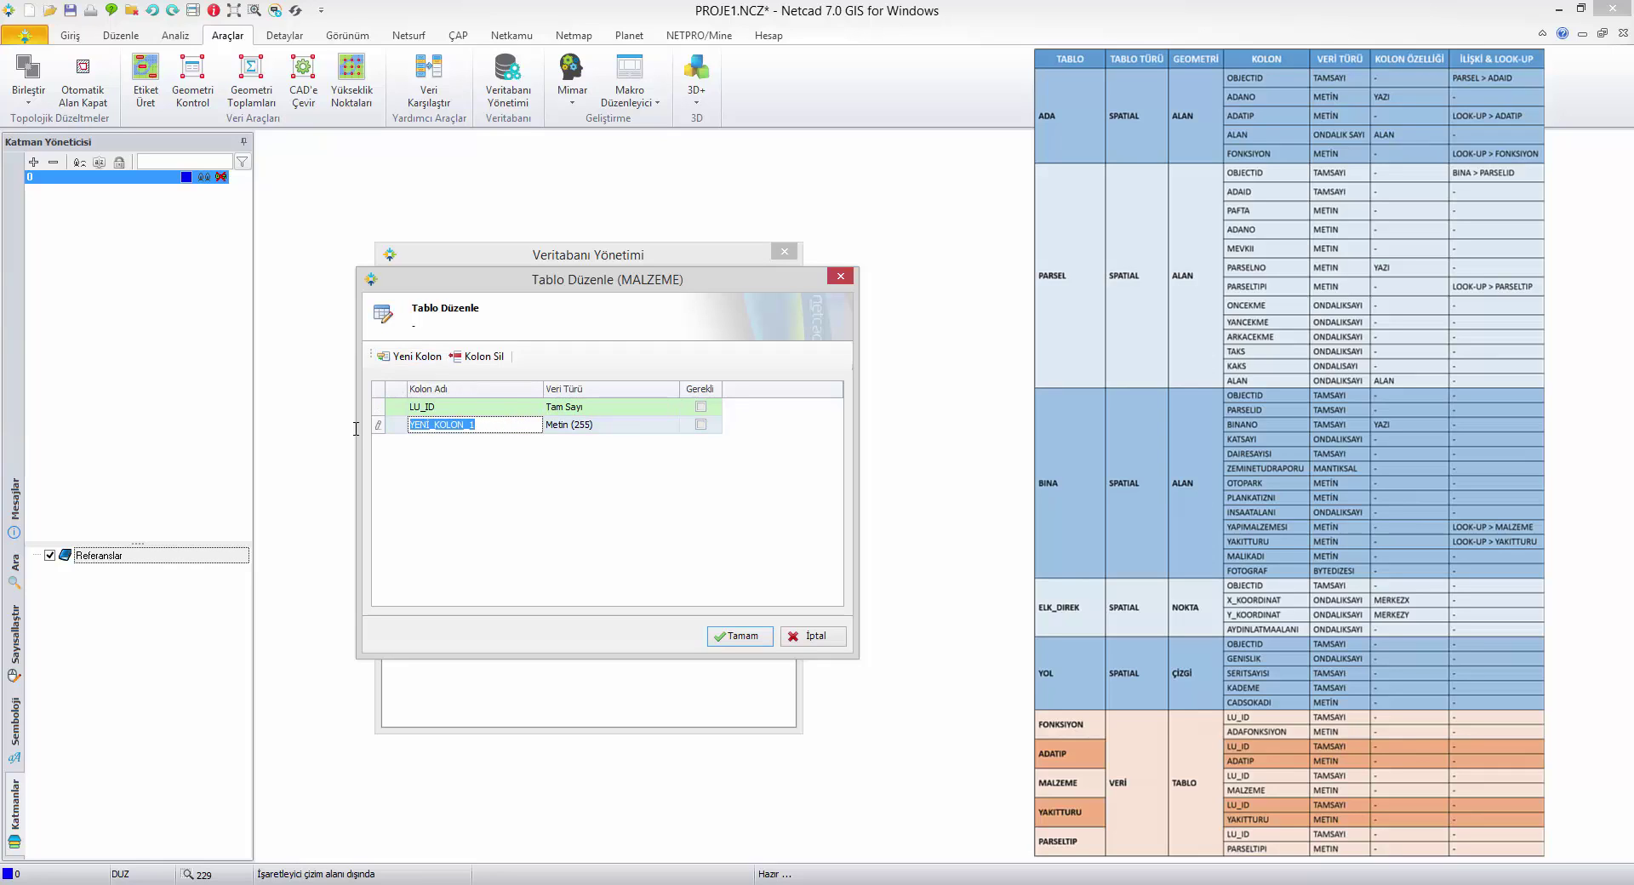
type("MALZEME")
left_click(588, 431)
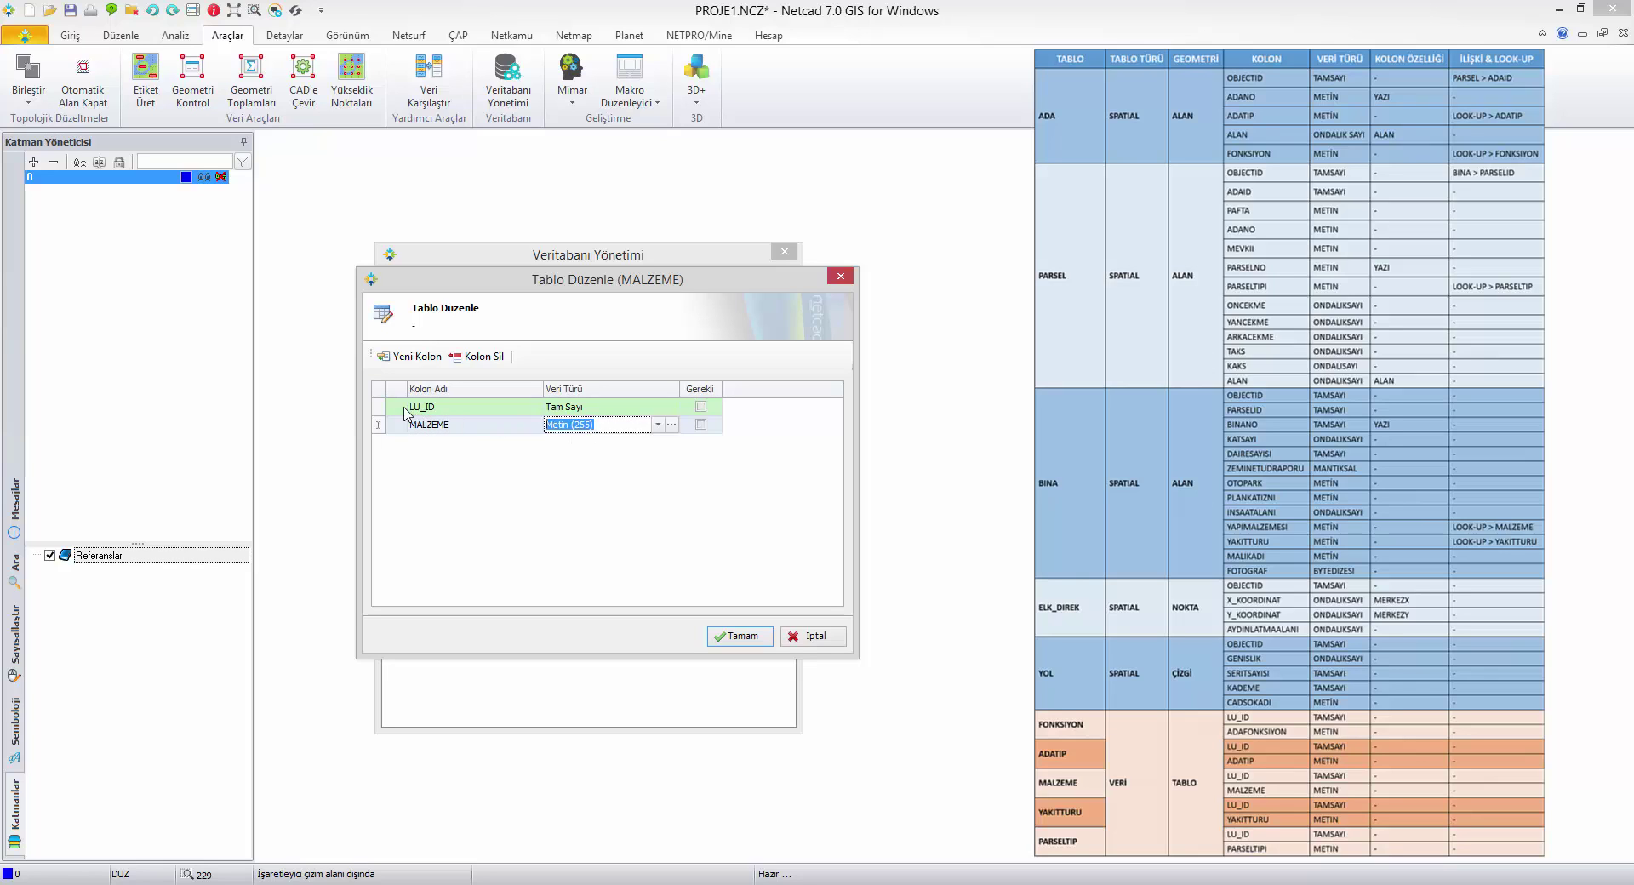
Step: Make LU_ID the primary key of the MALZEME table and save the table
right_click(407, 412)
left_click(449, 425)
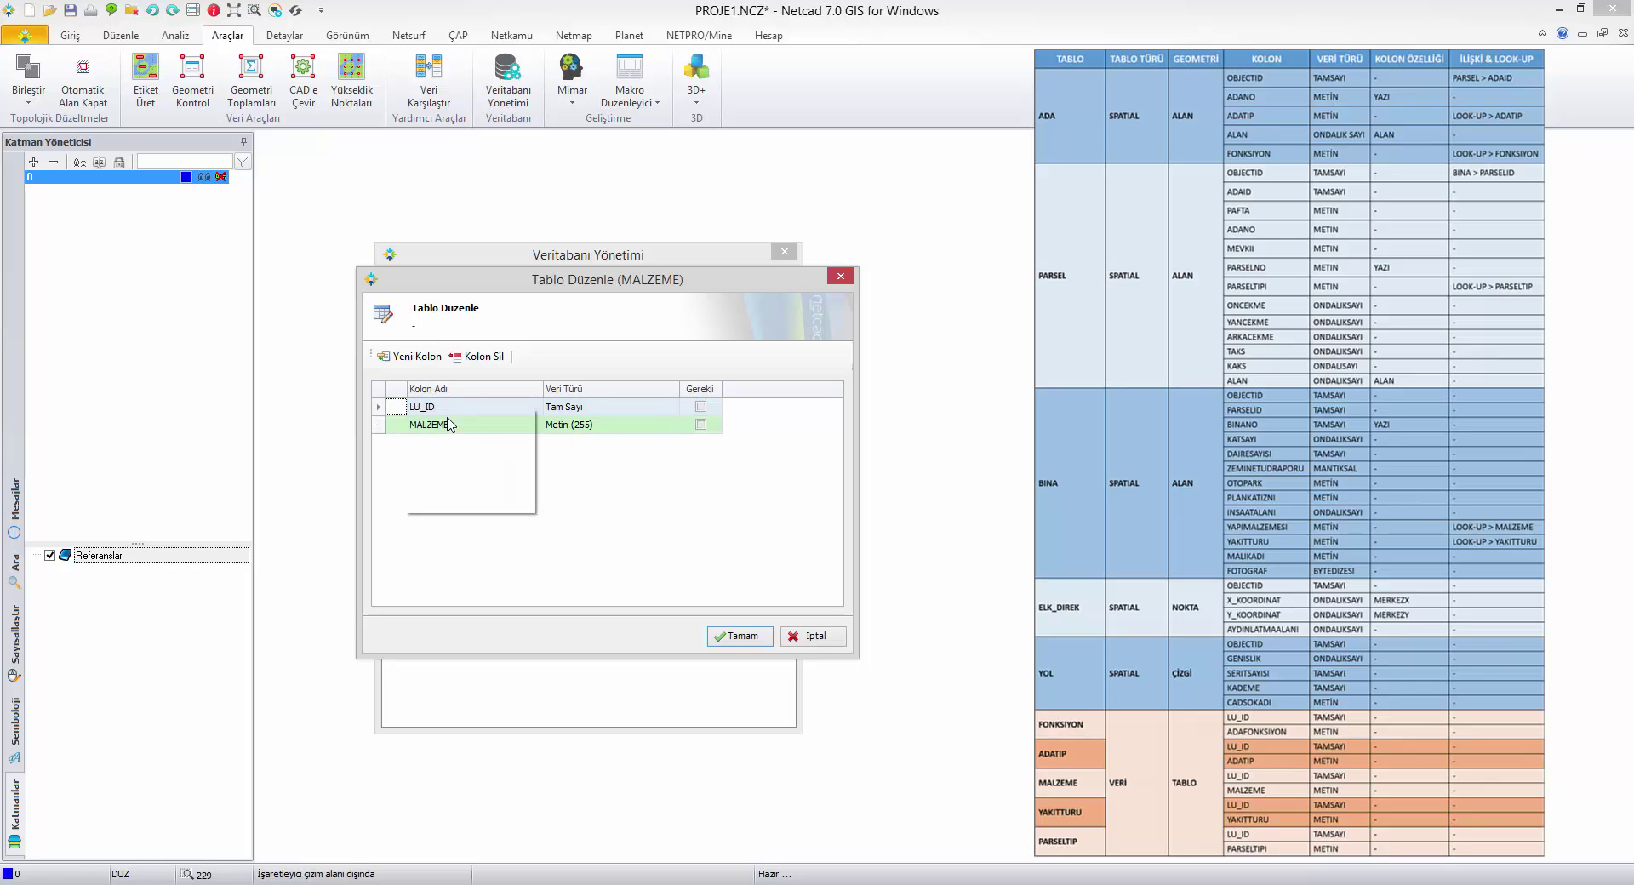
left_click(738, 635)
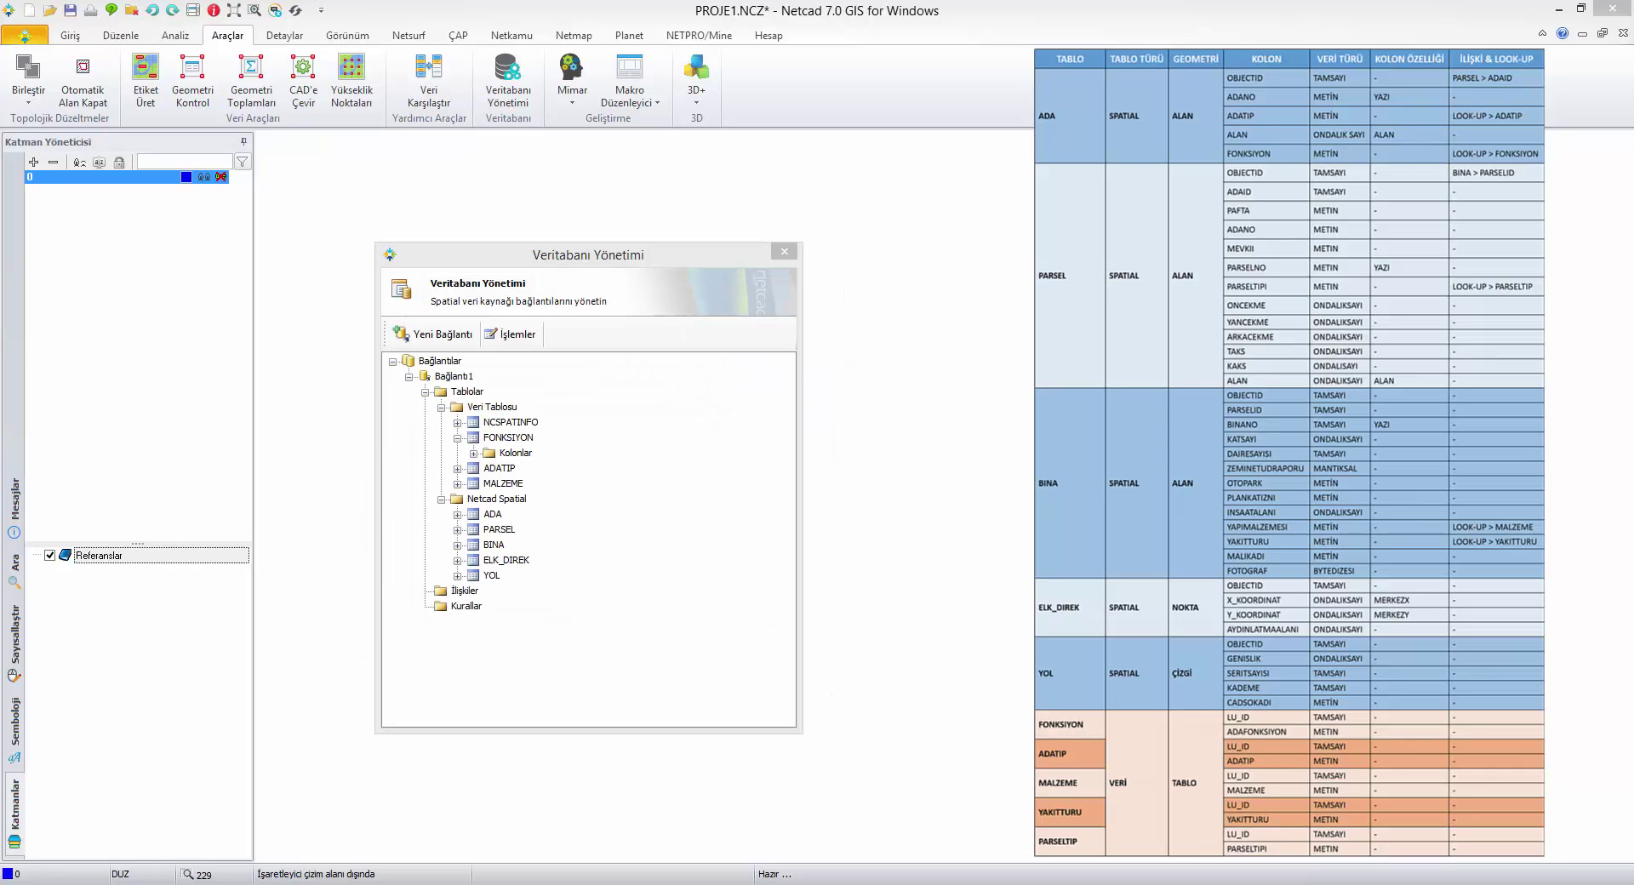
Step: Create a new Veri Tablosu table named YAKITTURU under the connection's tables
left_click(477, 391)
right_click(478, 393)
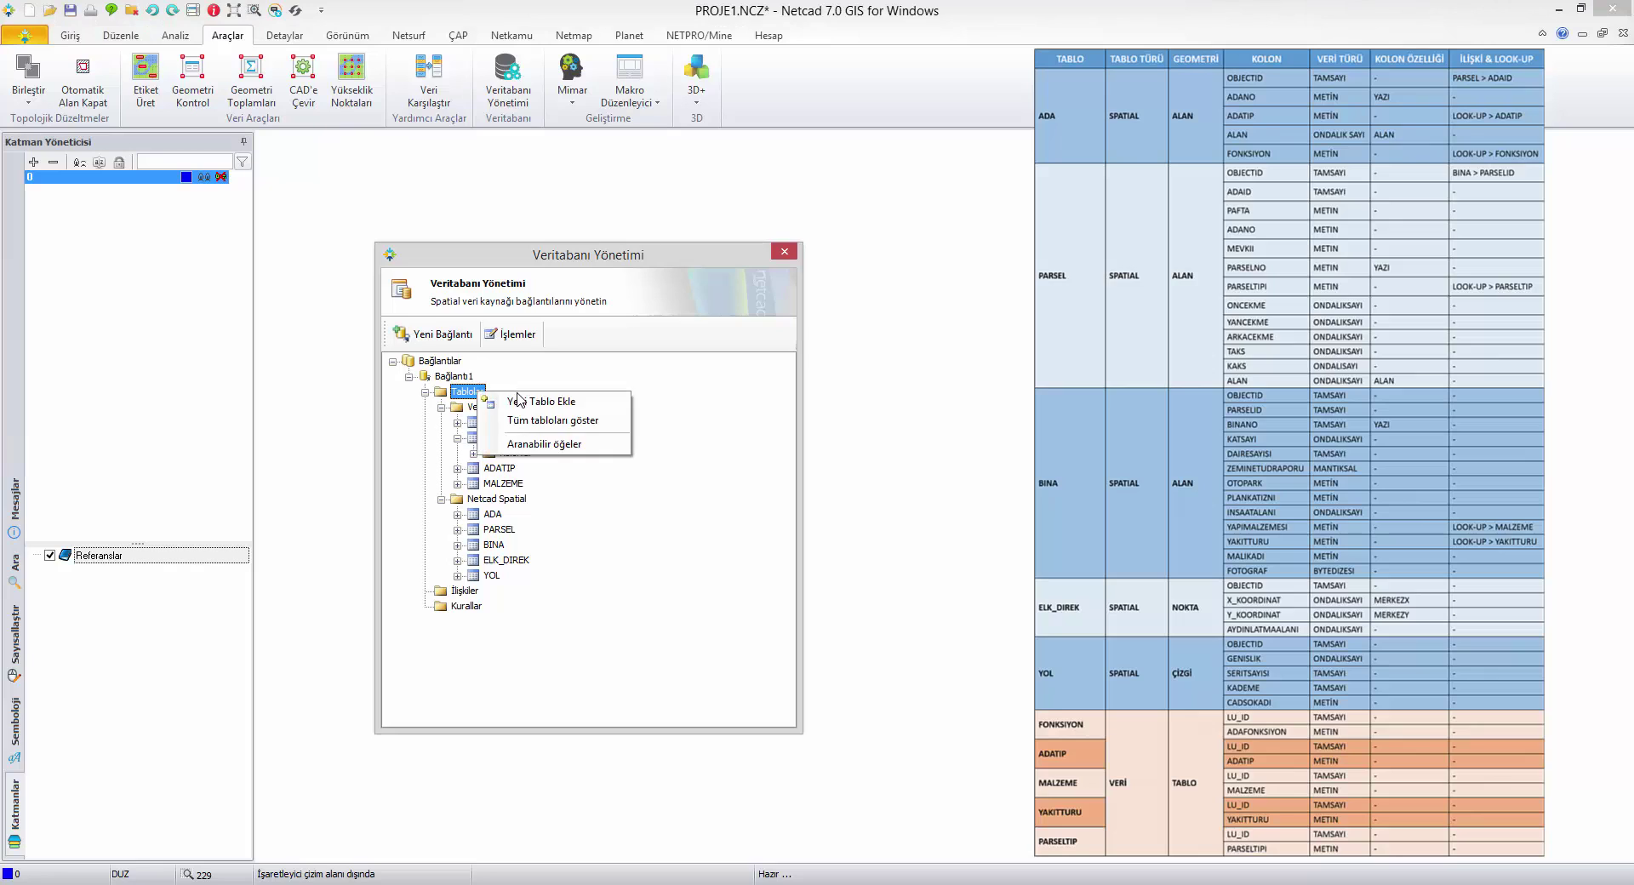
left_click(515, 402)
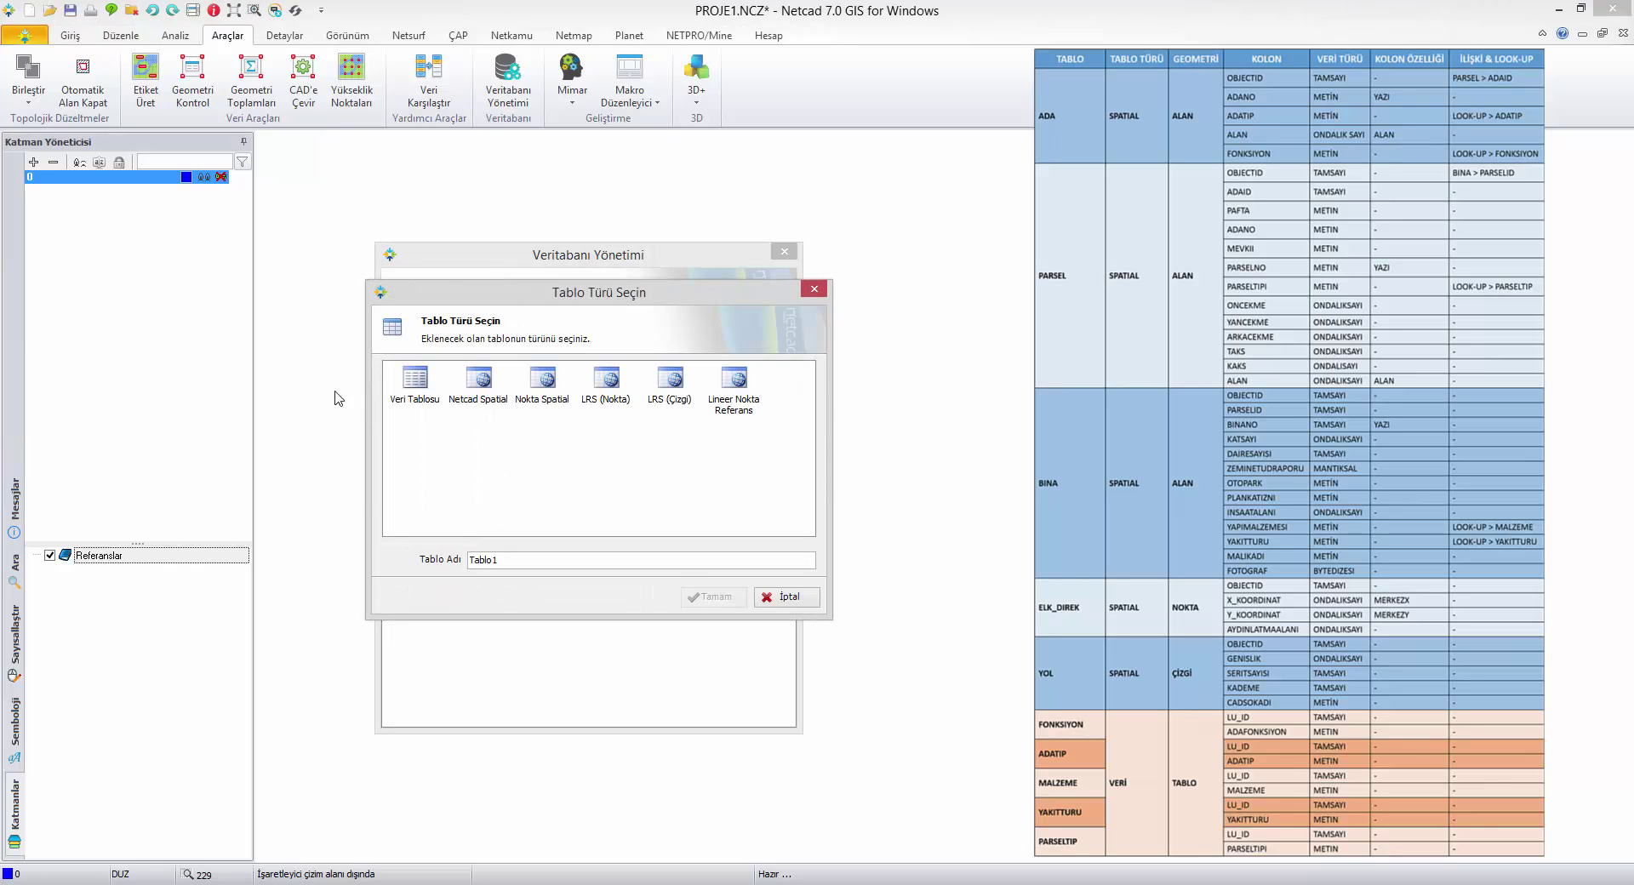
left_click(414, 381)
left_click(532, 562)
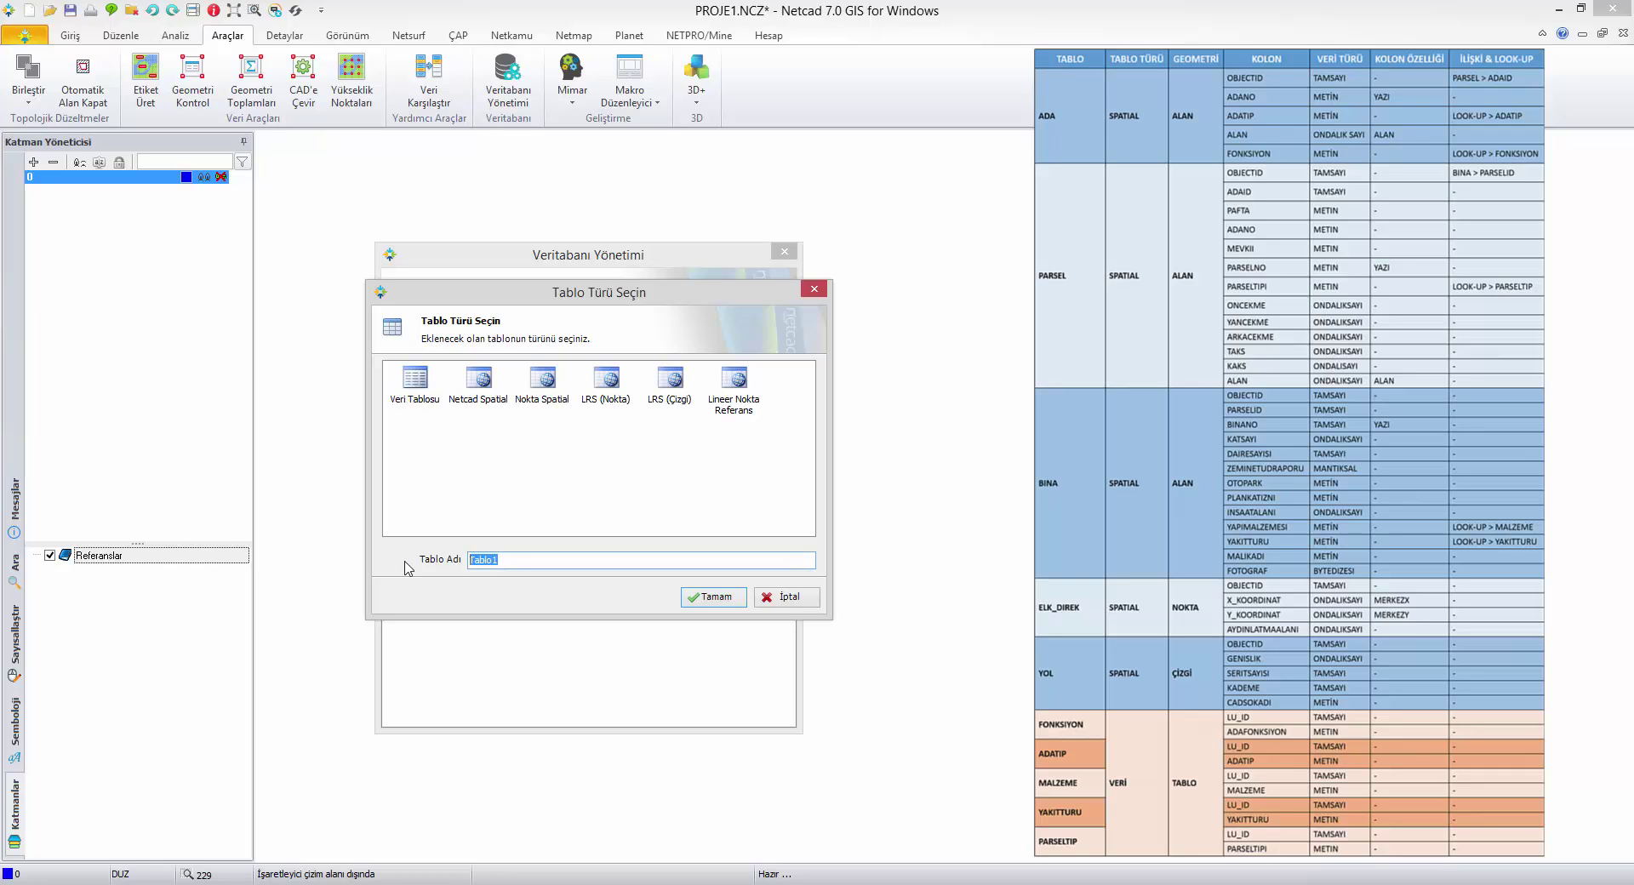
type("YAKITTURU")
left_click(719, 600)
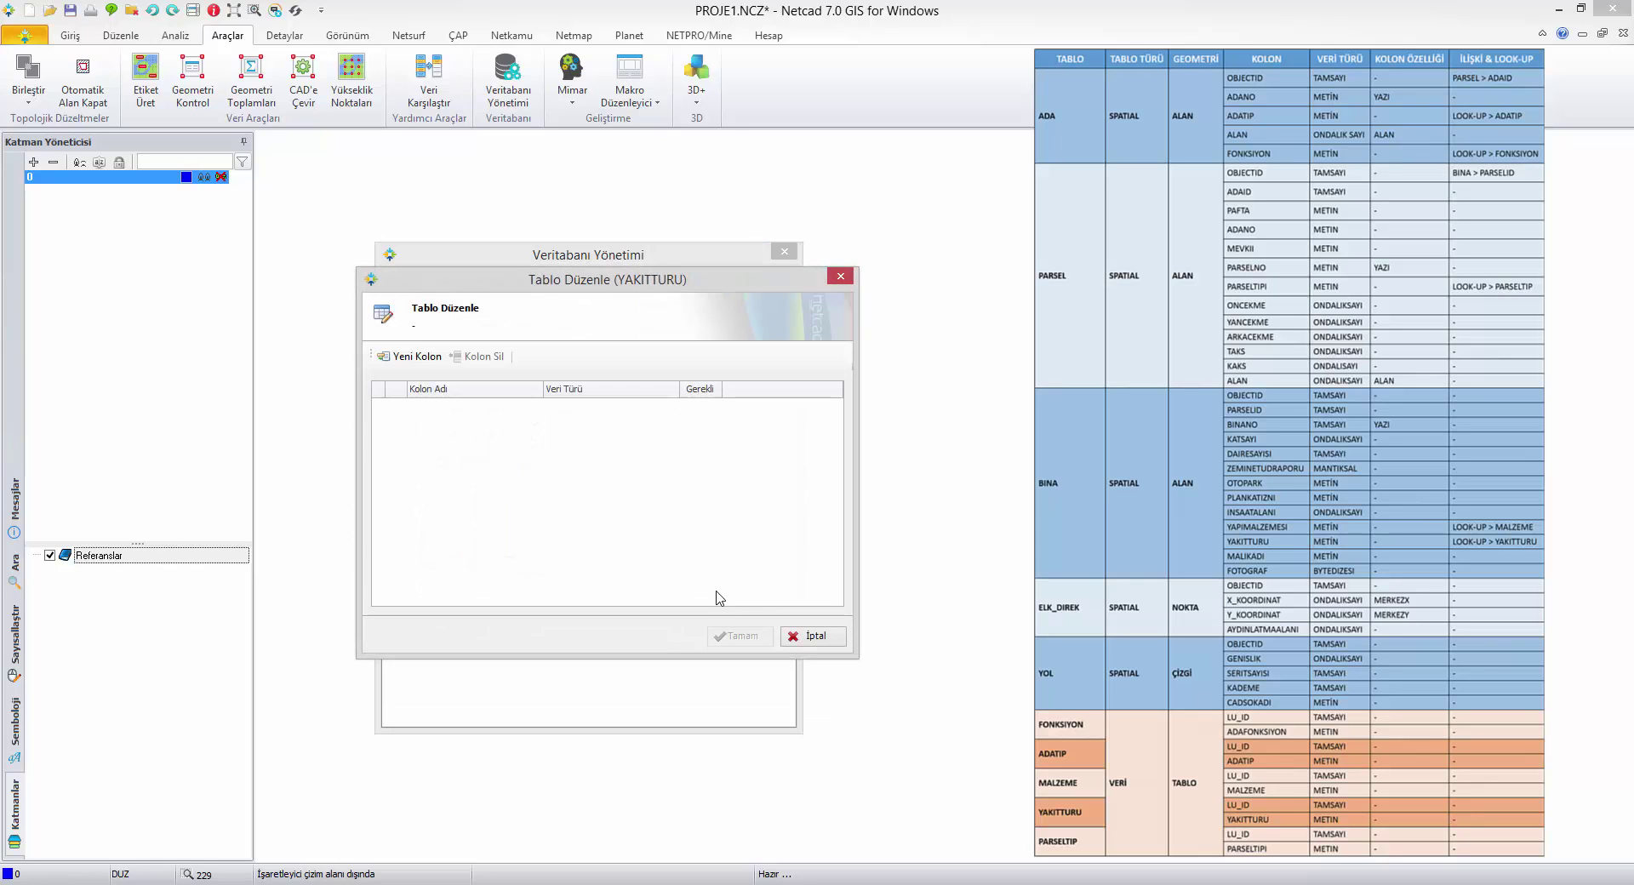
Step: Add a column named LU_ID to the YAKITTURU table with the data type Tam Sayı
left_click(416, 356)
left_click(416, 408)
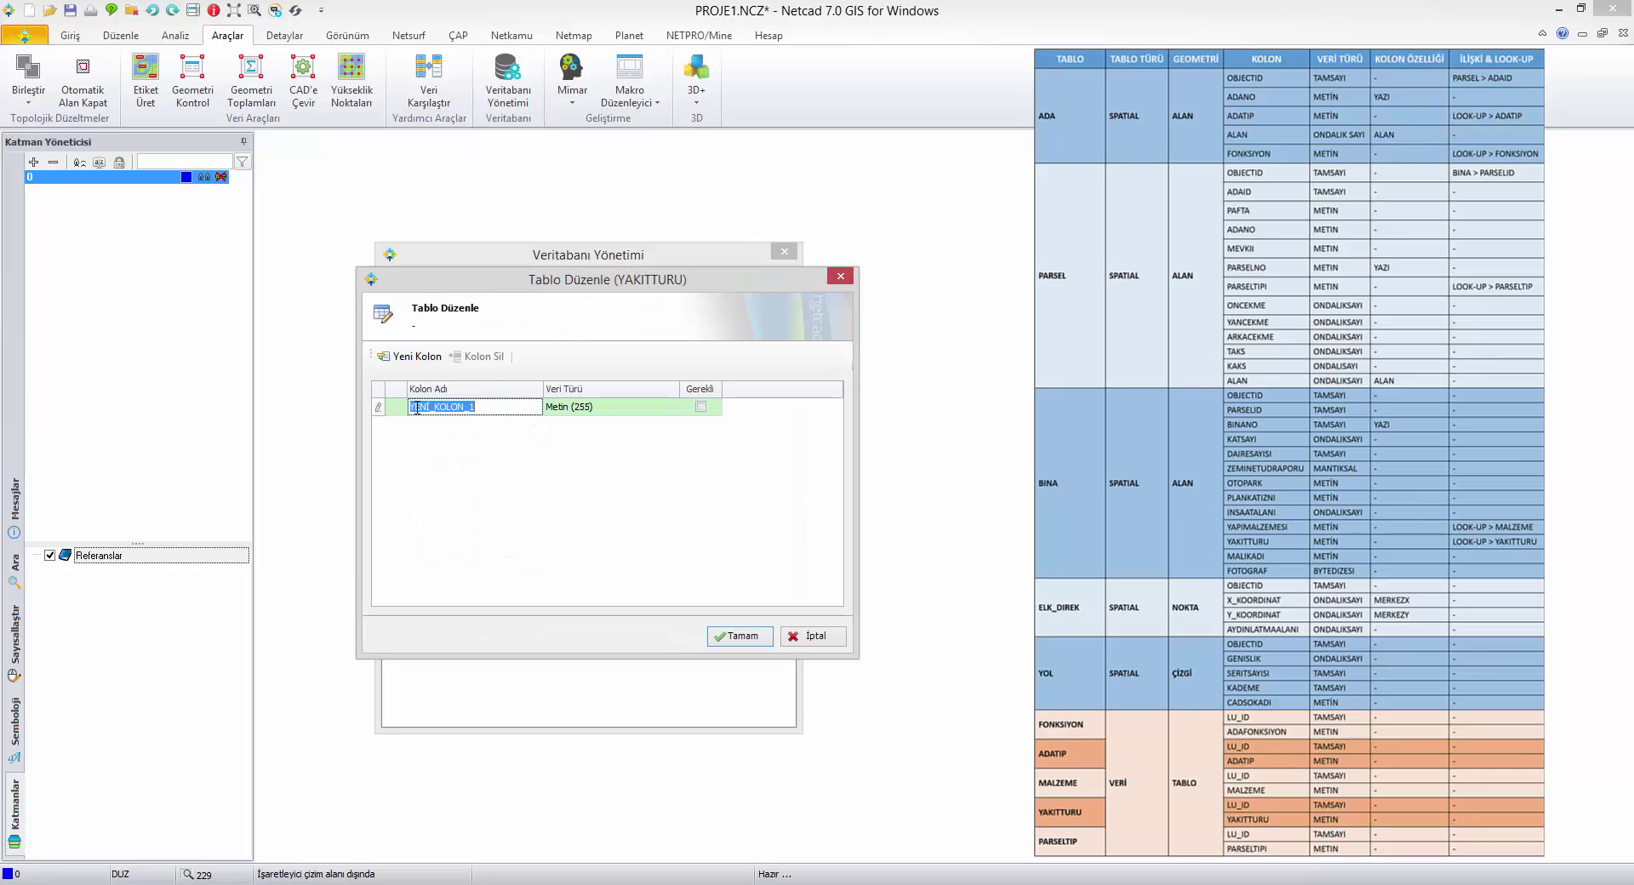
type("LU_ID")
left_click(607, 407)
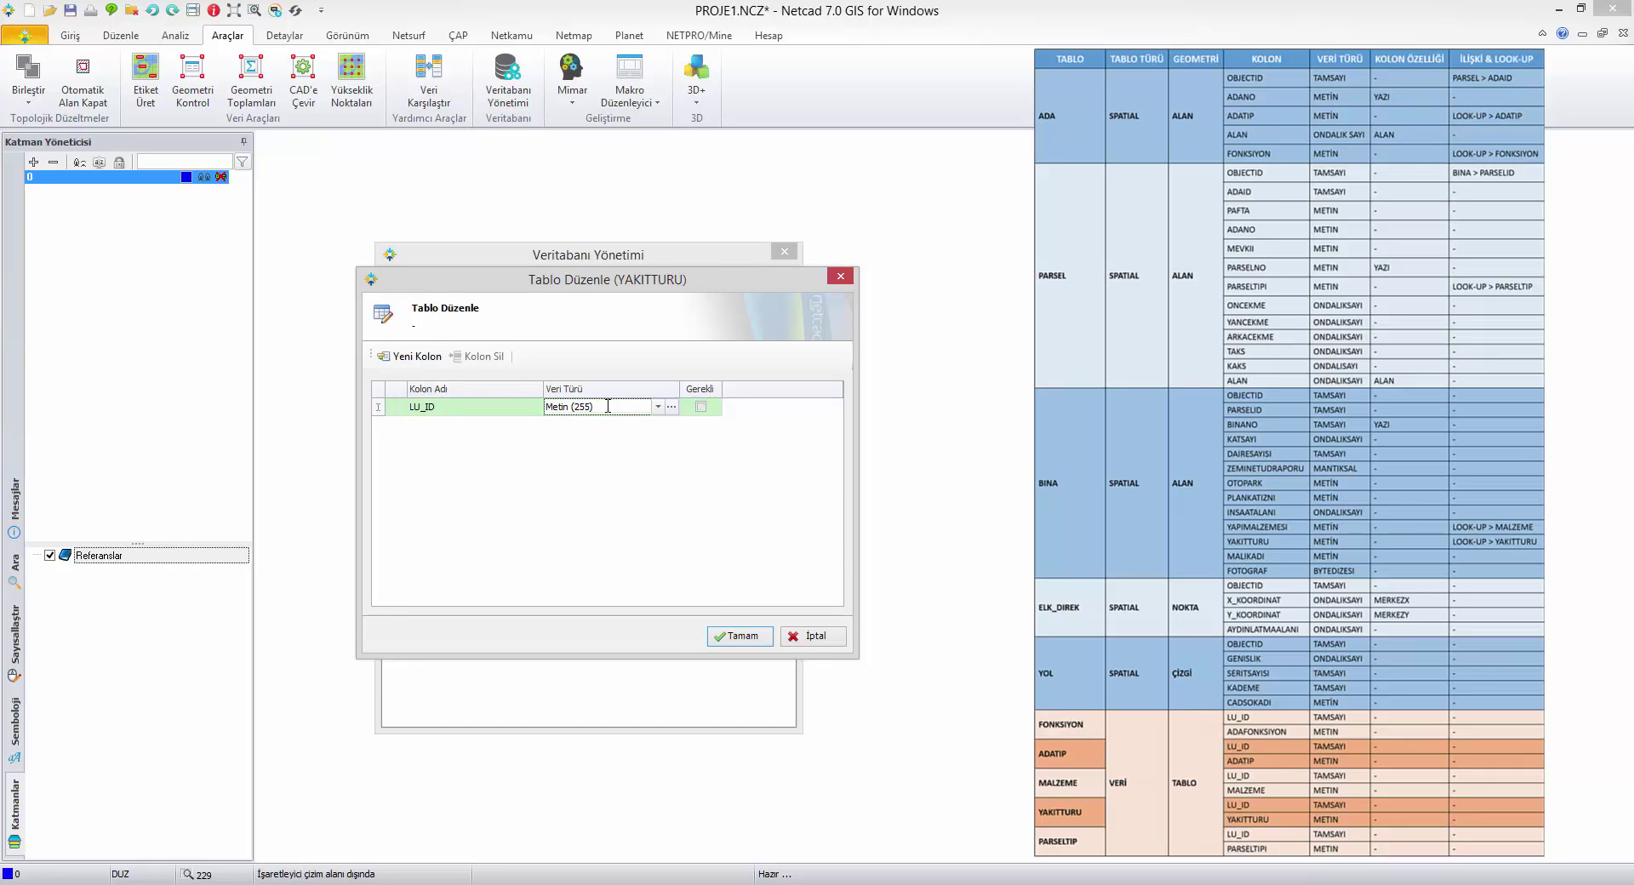
scroll(545, 442, "down", 2)
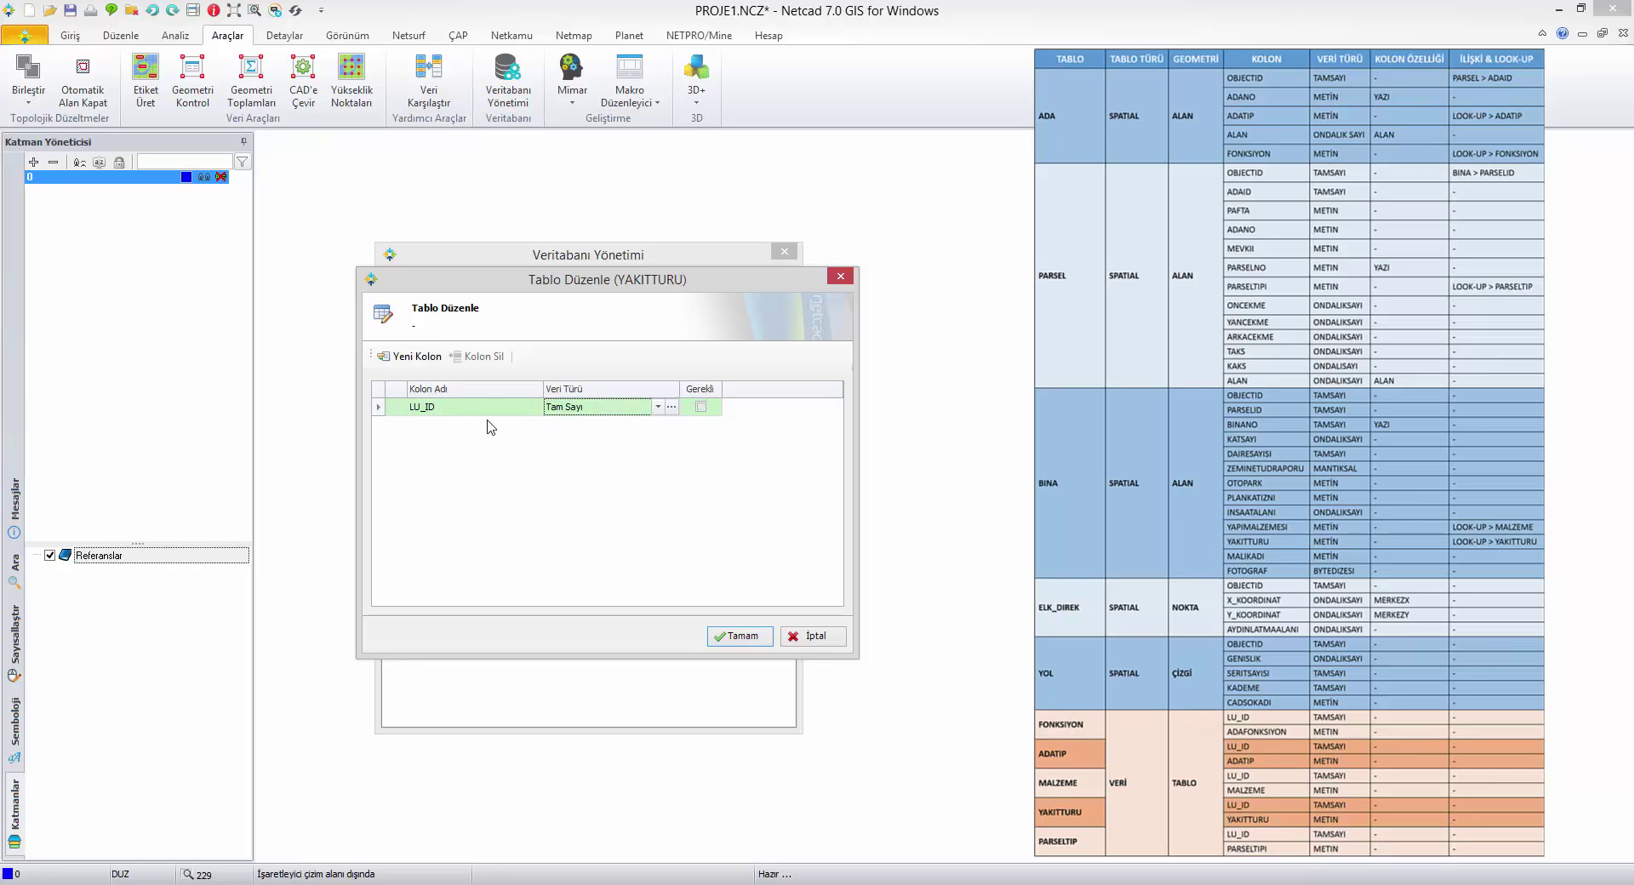
Step: Add a Metin (255) column named YAKITTURU to the YAKITTURU table and make LU_ID the primary key
left_click(424, 357)
left_click(464, 425)
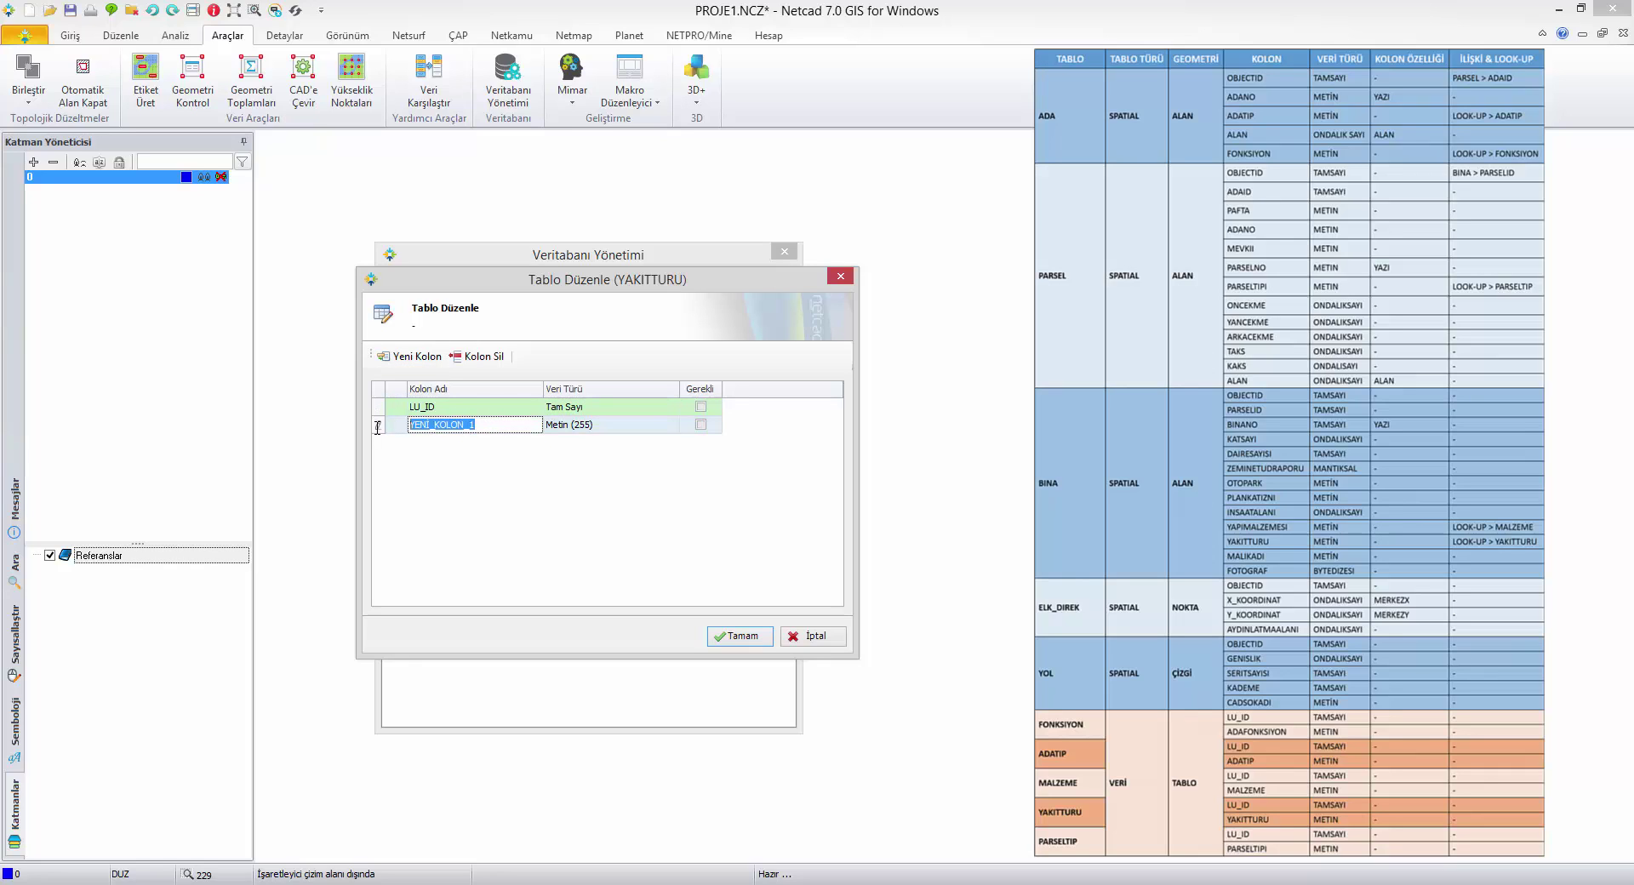
type("YAKITTURU")
left_click(403, 412)
left_click(445, 423)
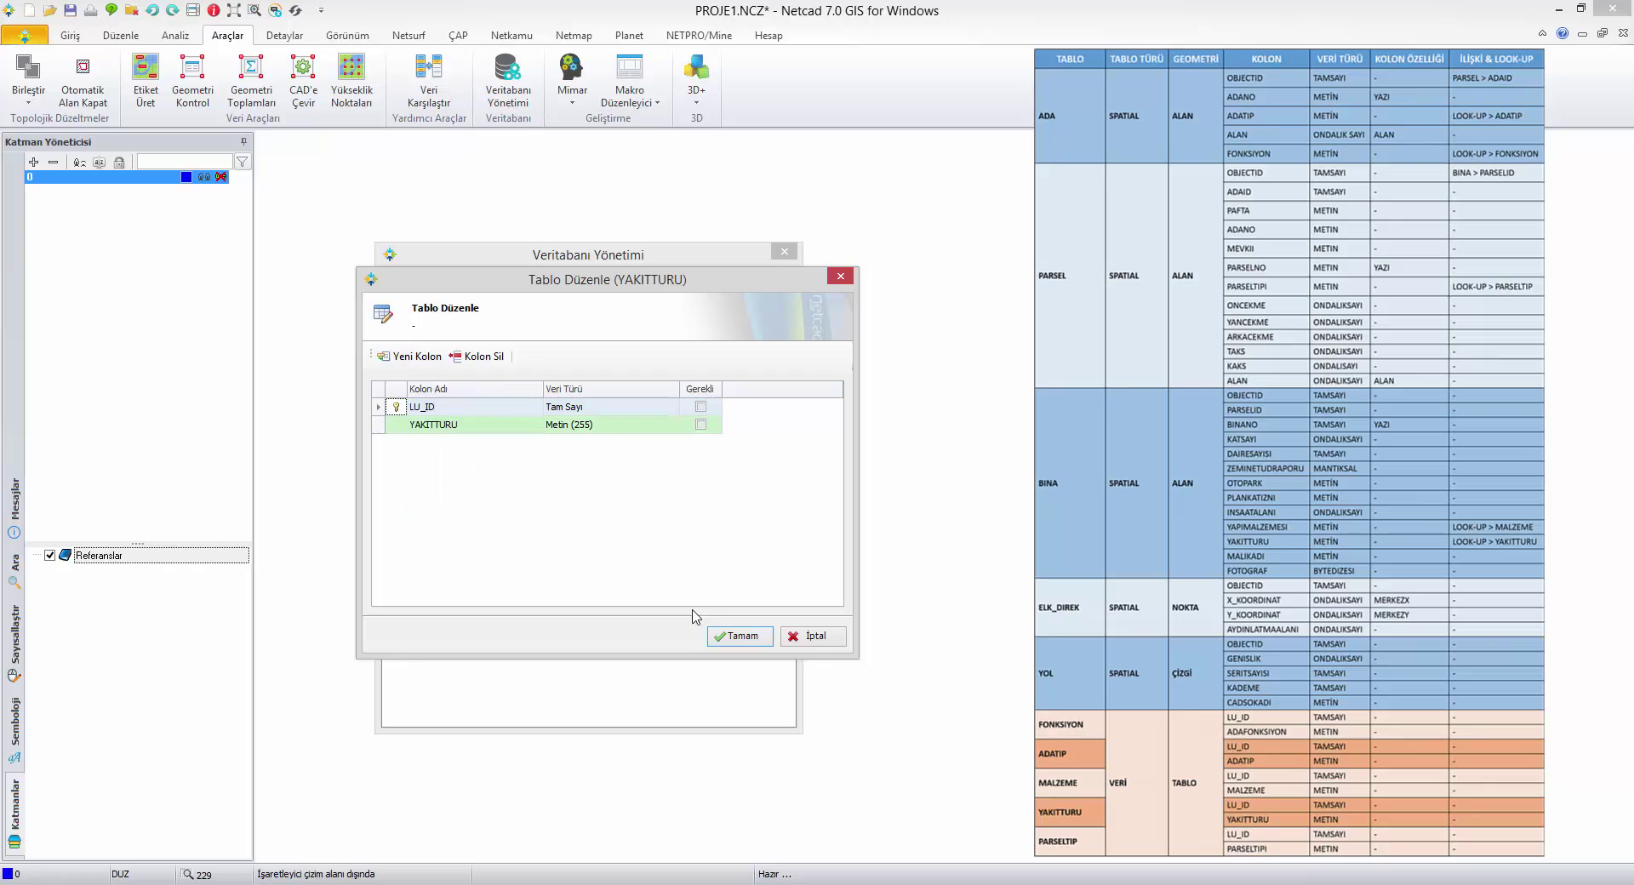
Step: Save the YAKITTURU table and create a new Veri Tablosu table named PARSELTIP under the connection's tables
left_click(738, 638)
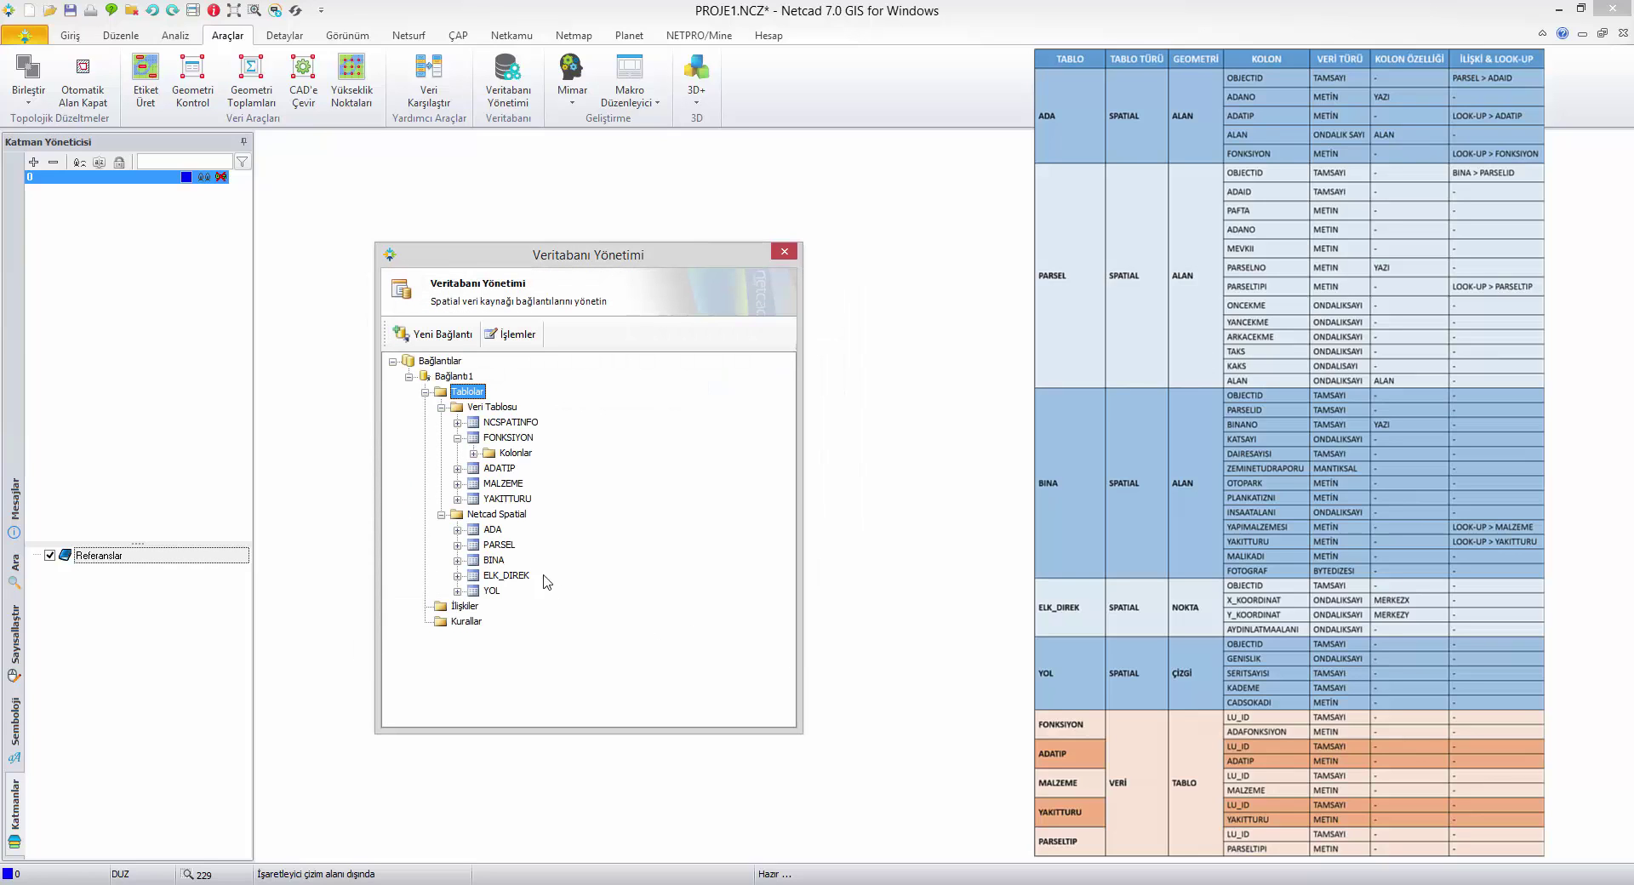
right_click(466, 397)
left_click(515, 403)
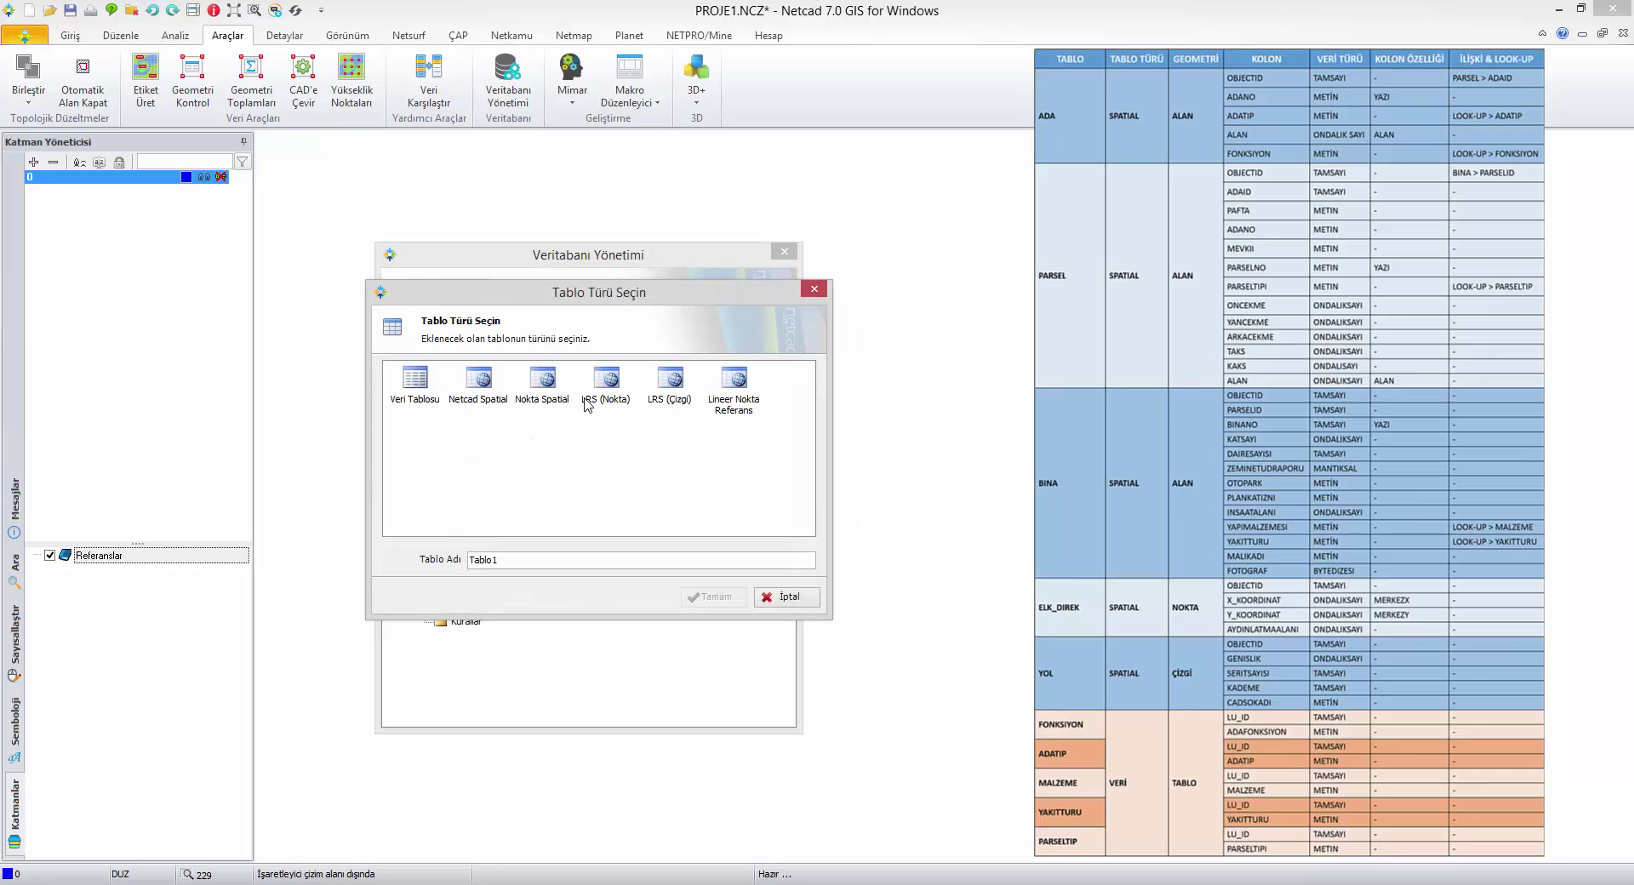
left_click(426, 389)
left_click_drag(535, 557, 424, 561)
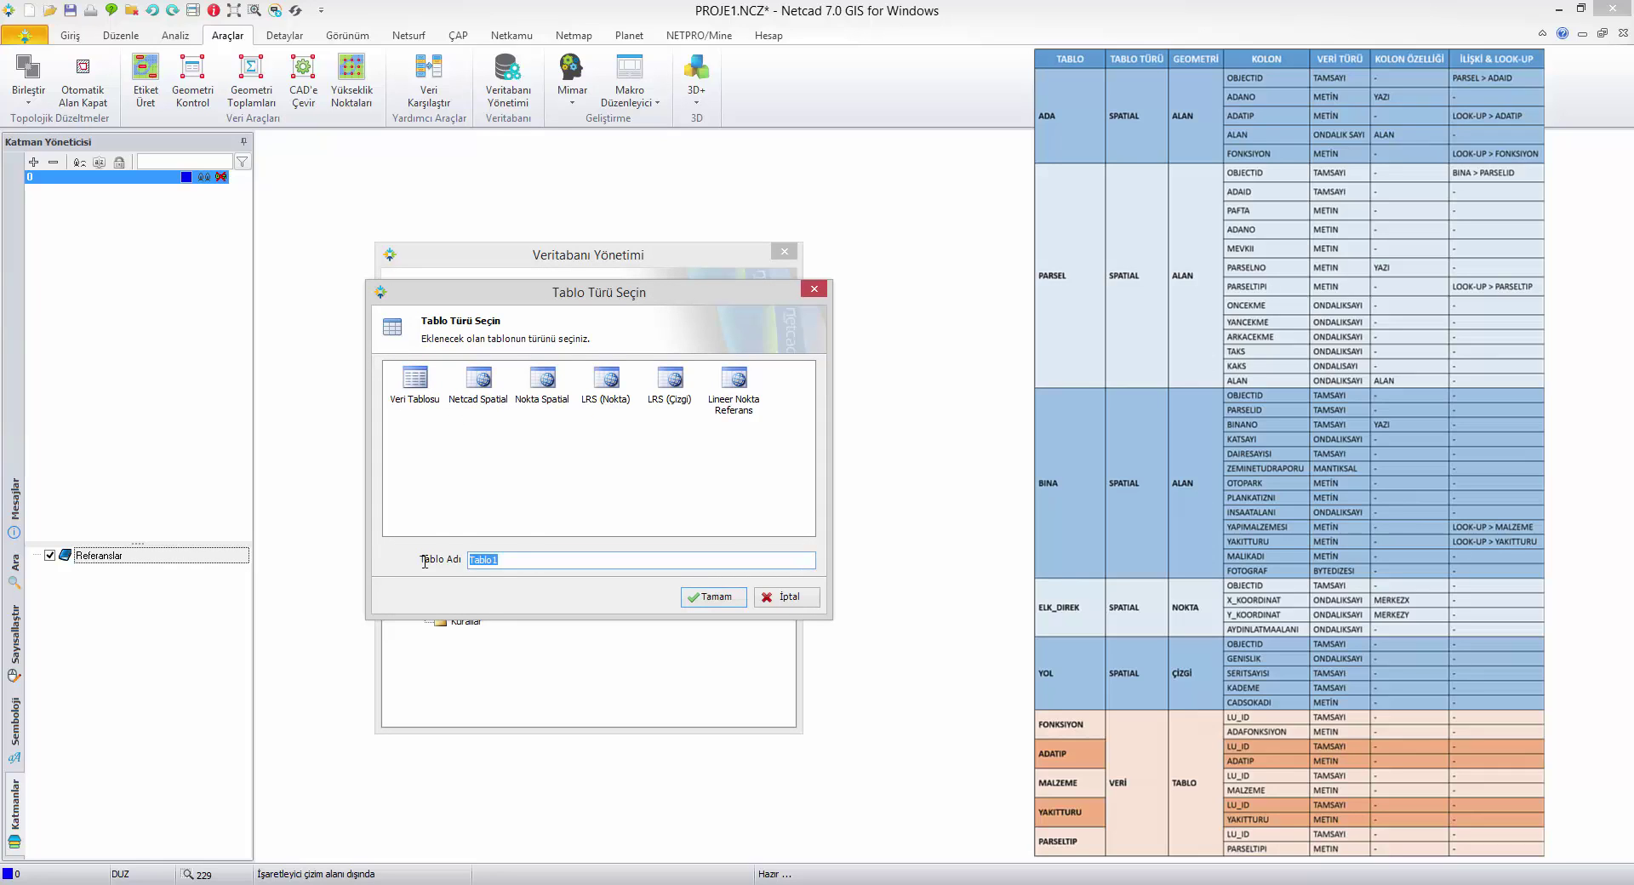
type("PARSELTIP")
left_click(725, 601)
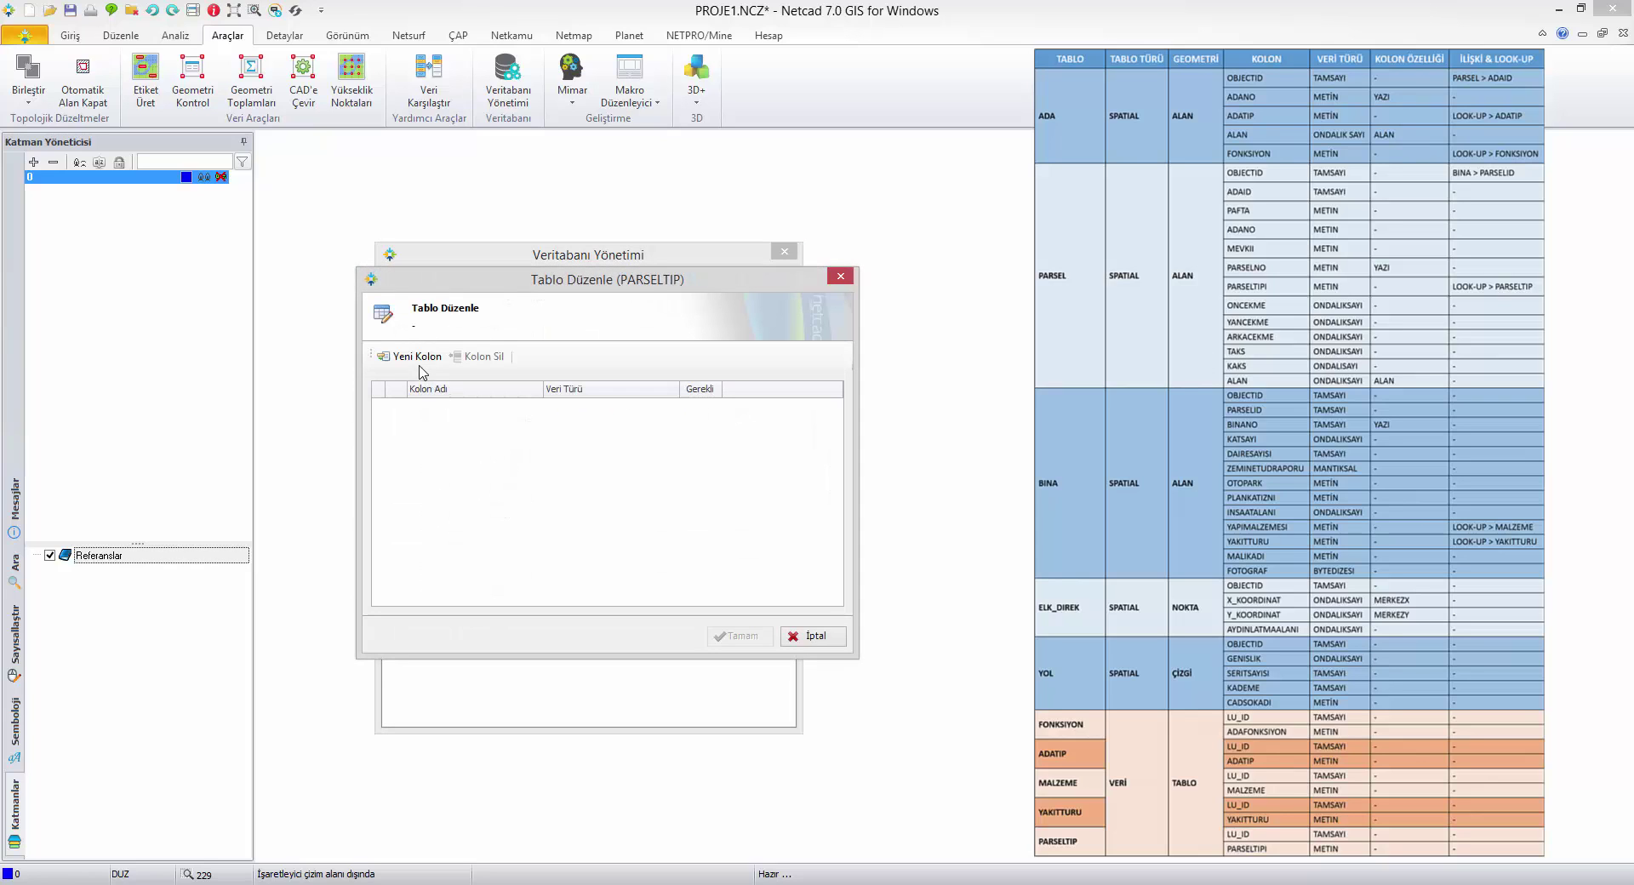
Step: Add a column named LU_ID to the PARSELTIP table with the data type Tam Sayı
left_click(417, 358)
left_click(478, 408)
left_click(491, 408)
key("ctrl+a")
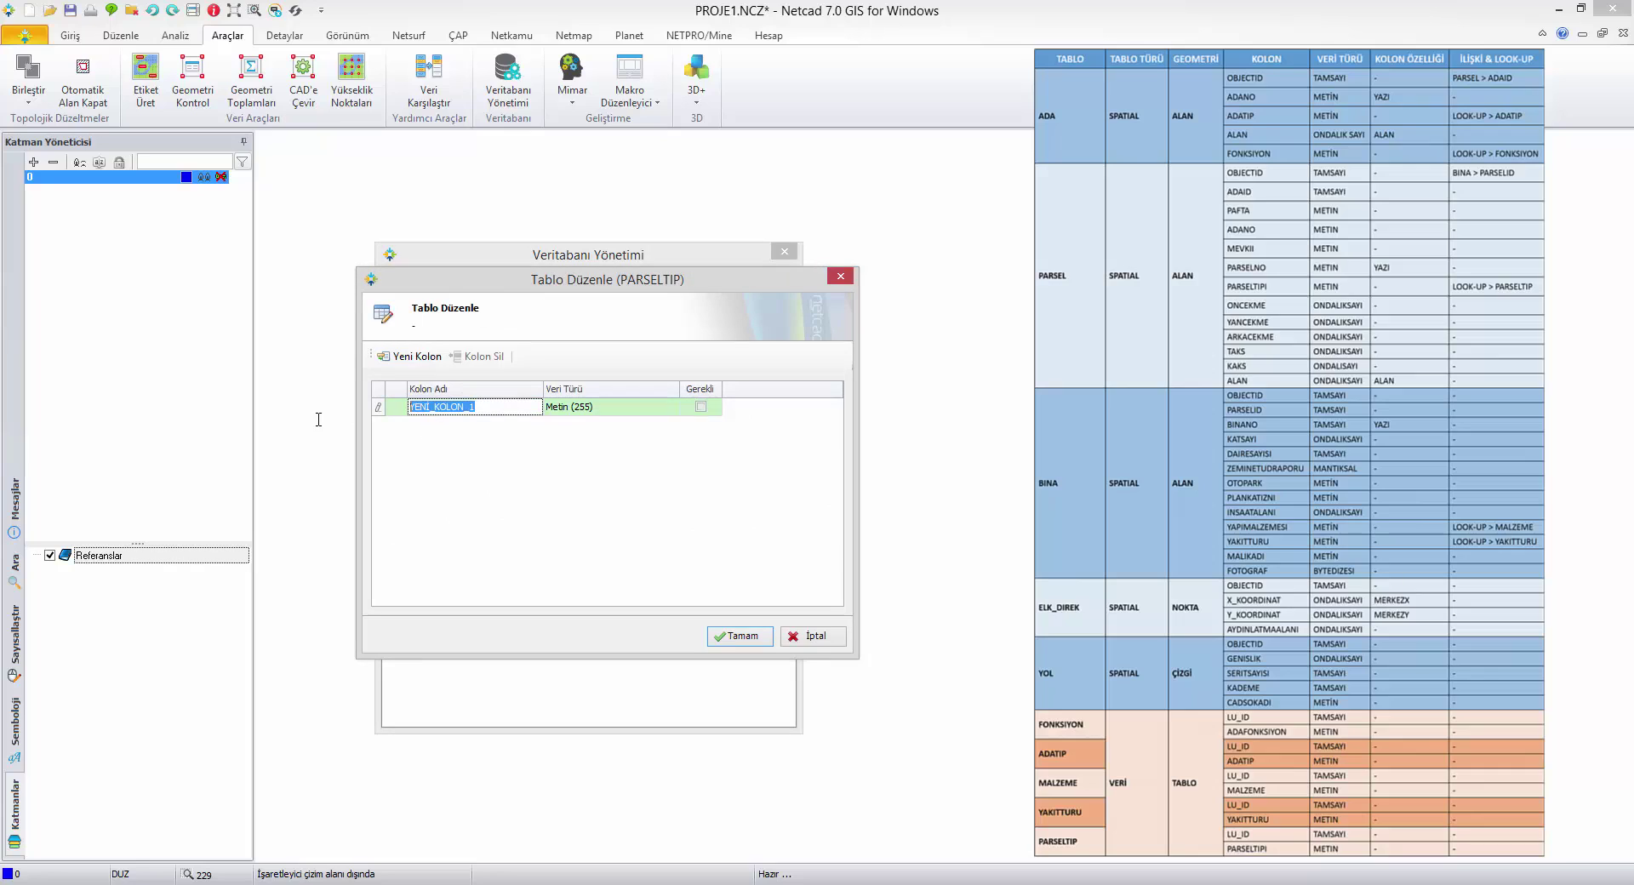
type("LU_ID")
left_click(602, 407)
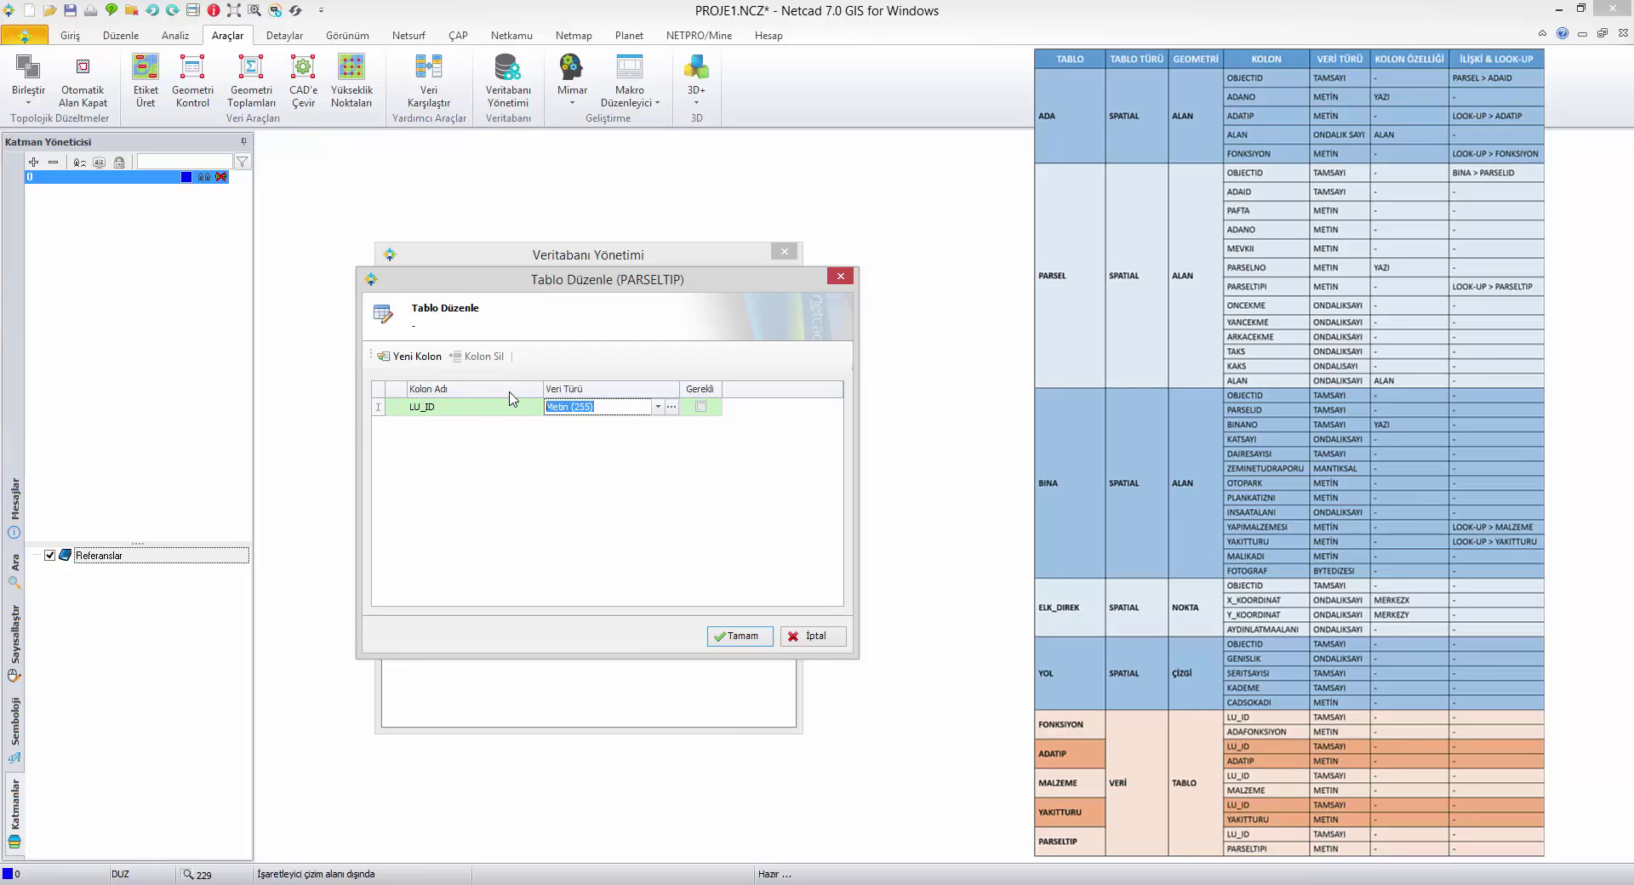
key("Down")
Step: Add a second column named PARSELTIP to the PARSELTIP table with the data type Metin (255)
left_click(416, 357)
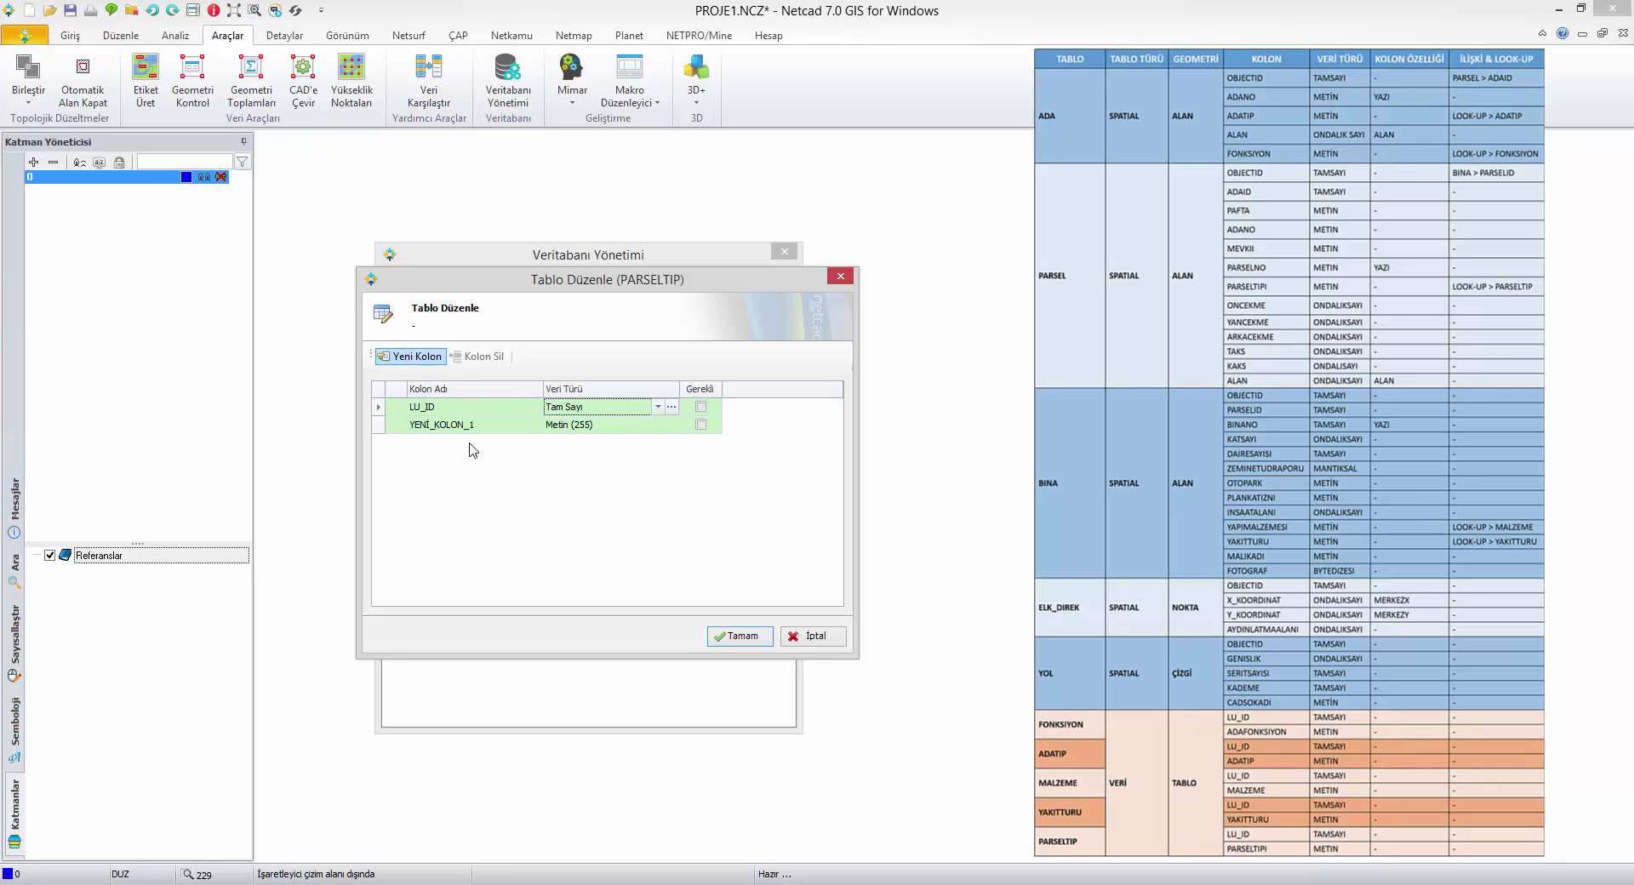
left_click(466, 425)
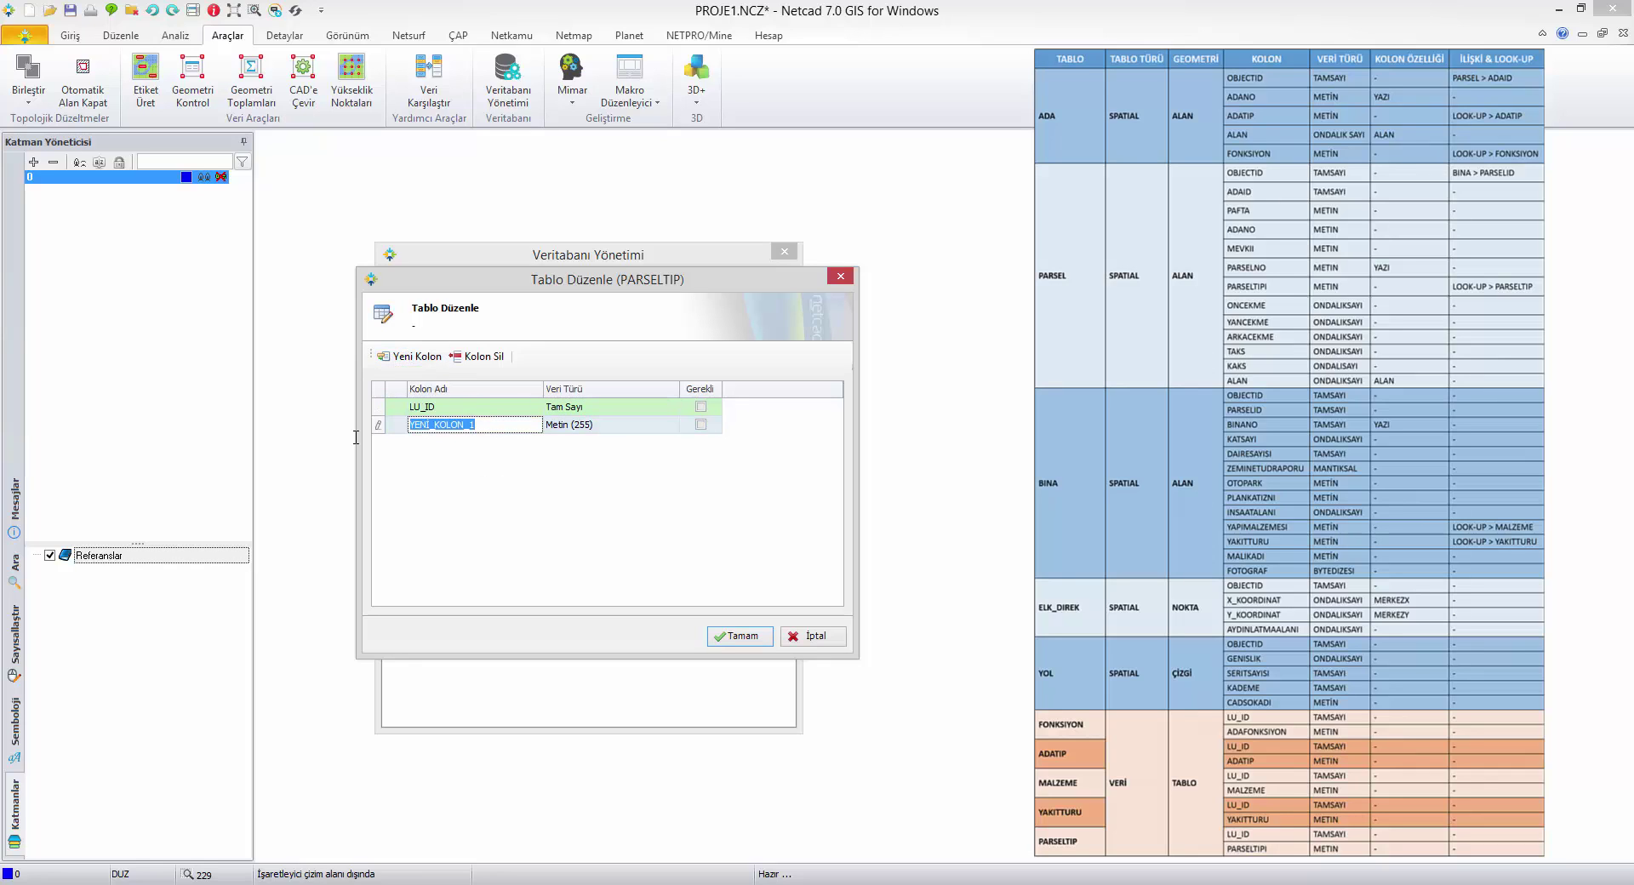
type("PARSELTIP")
left_click(611, 429)
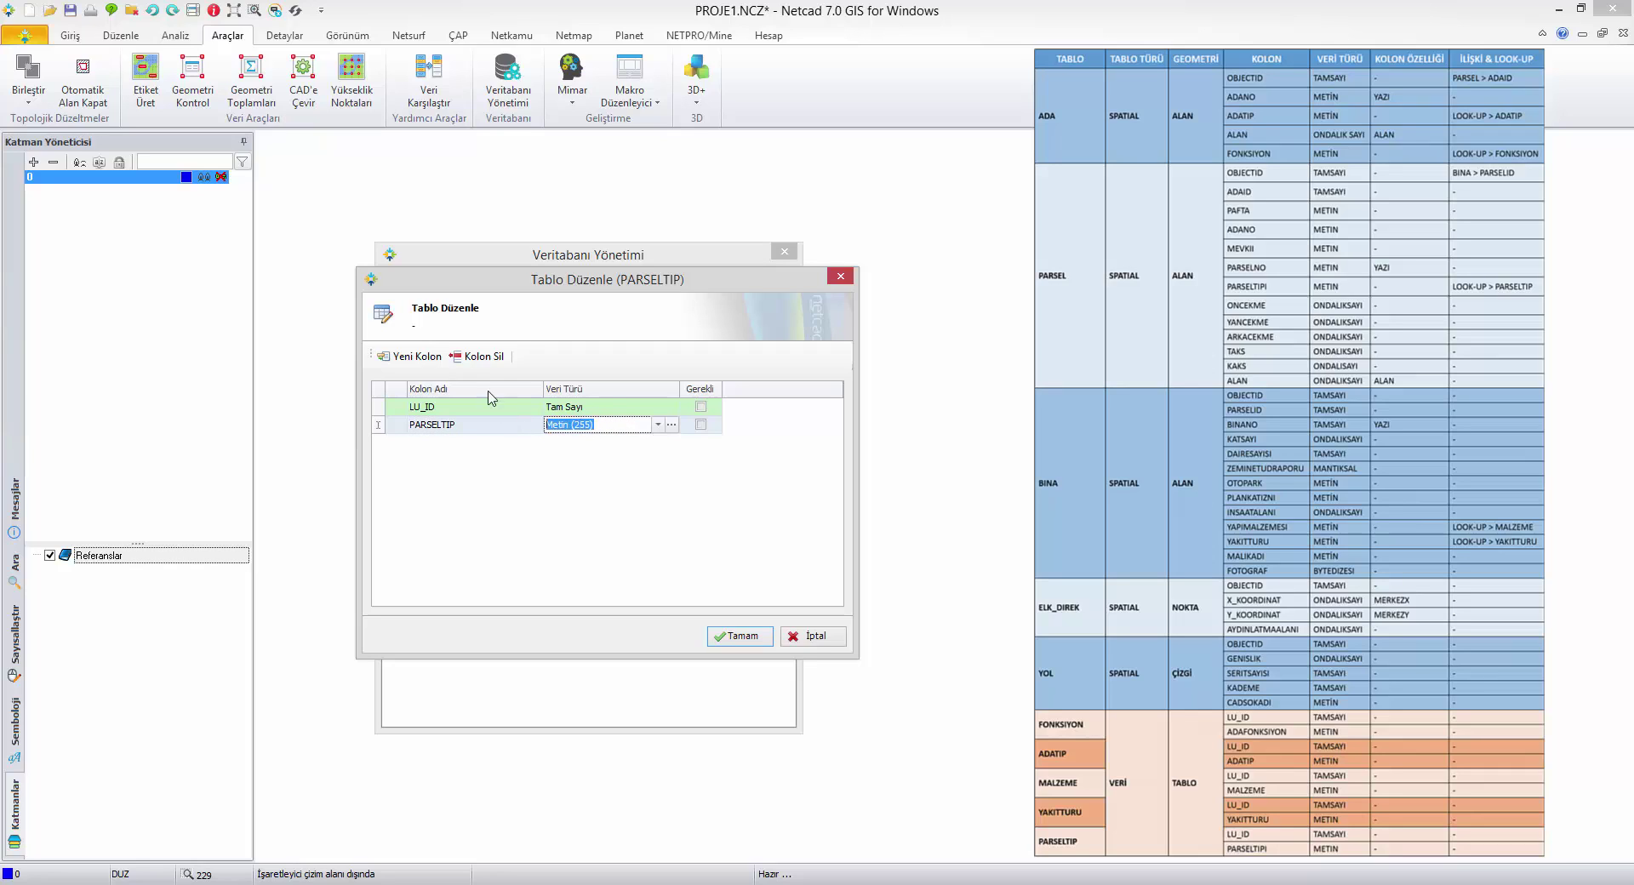
Step: Make LU_ID the primary key of the PARSELTIP table and save the table
left_click(396, 407)
right_click(398, 407)
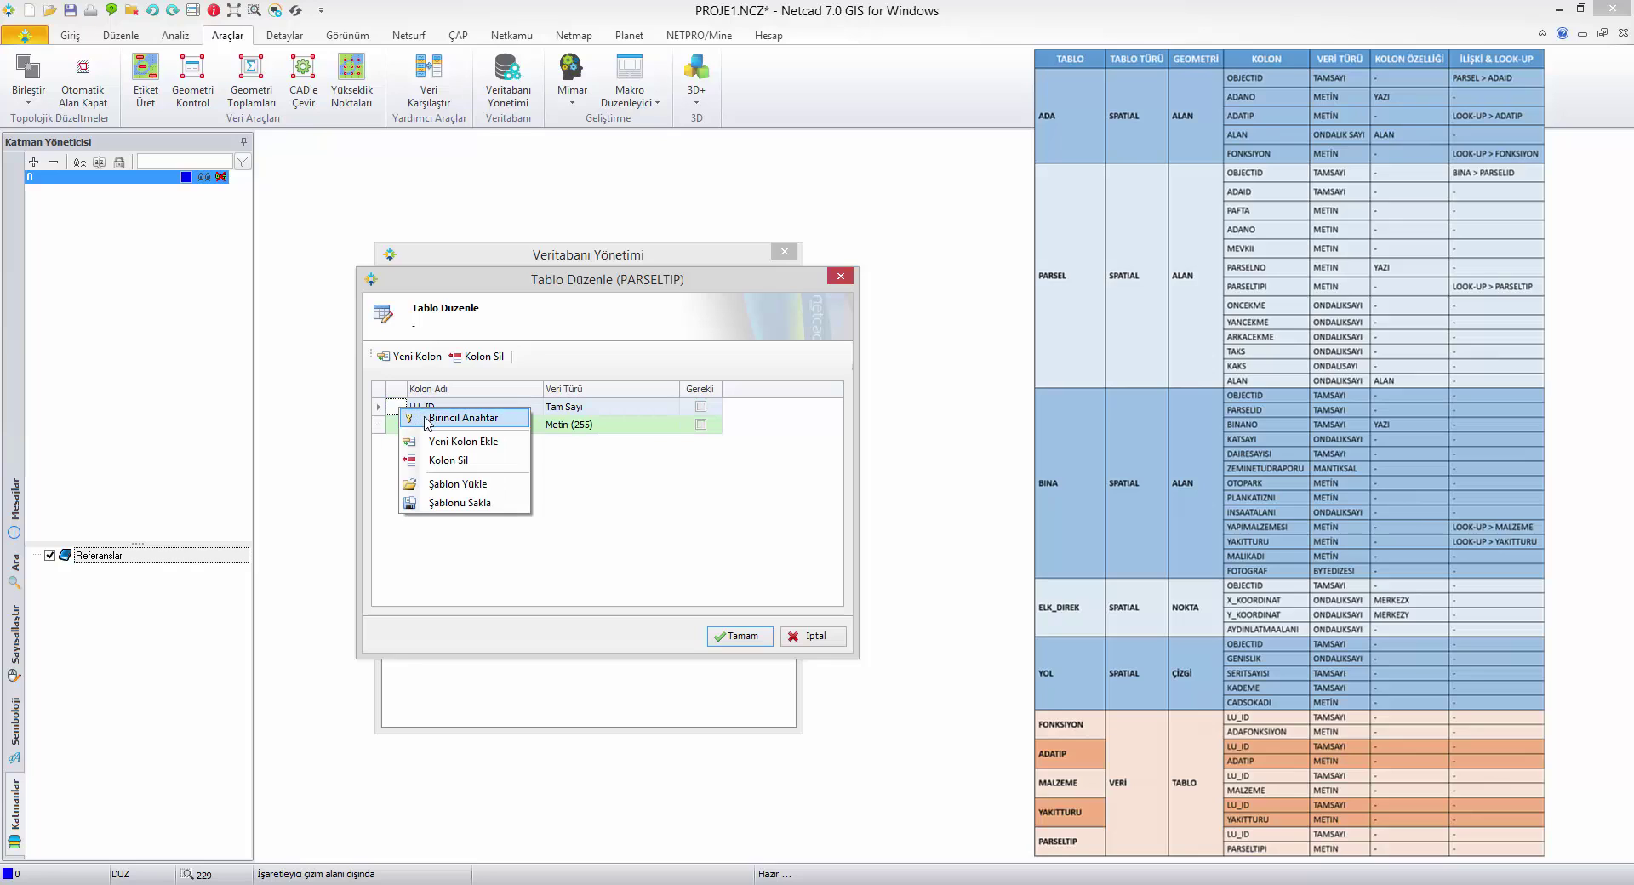
left_click(463, 417)
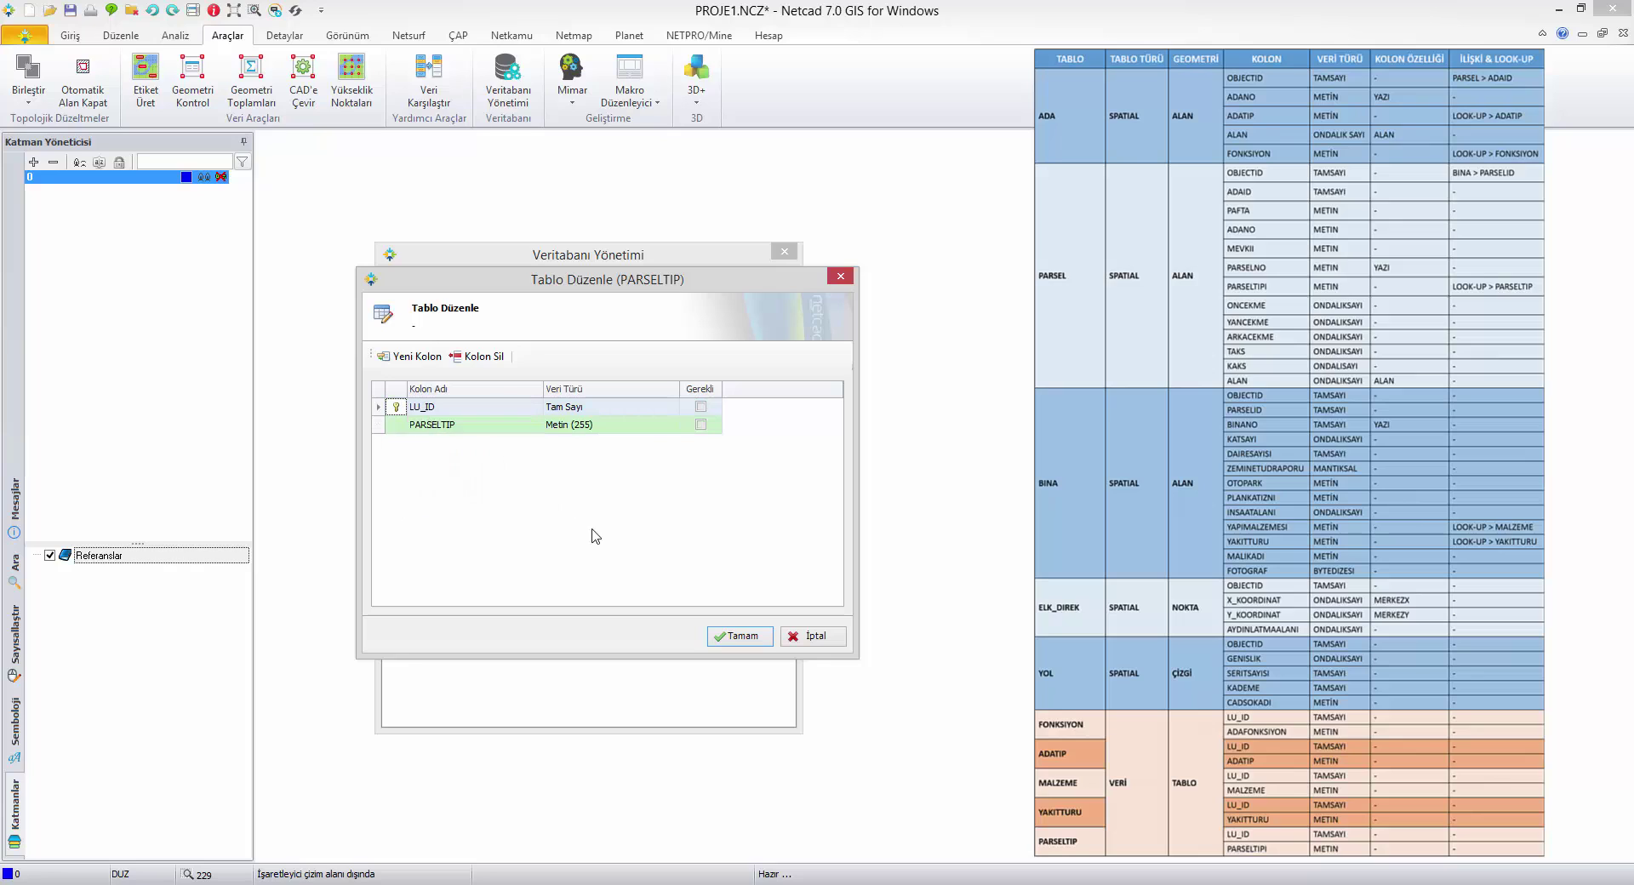
left_click(741, 636)
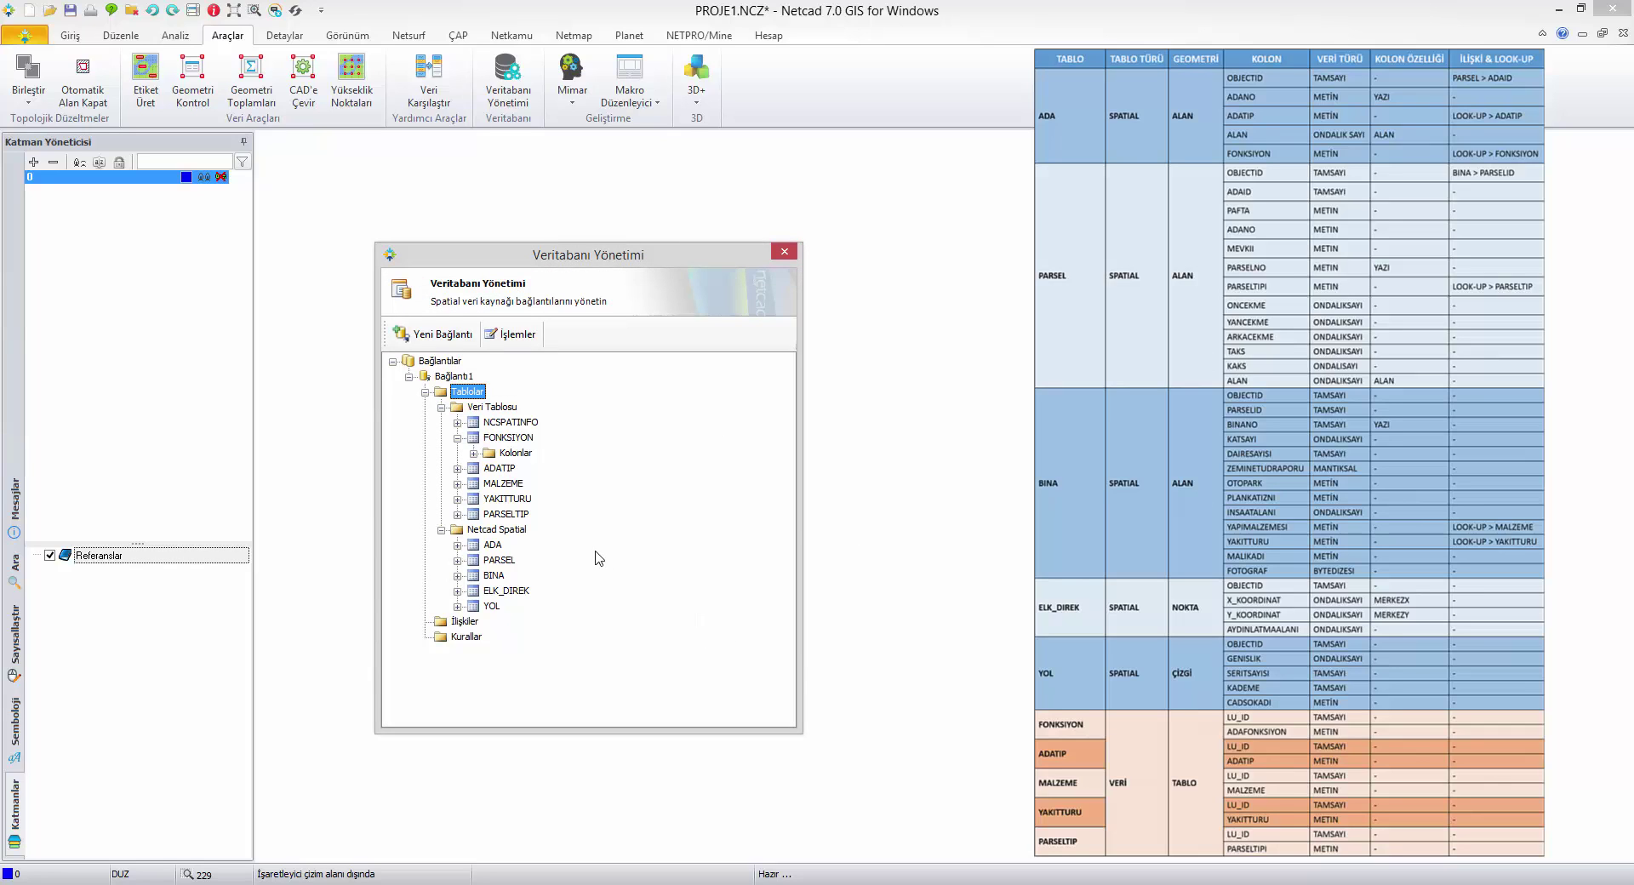
Step: Collapse the FONKSIYON table's branch and look over the look-up tables listed under Veri Tablosu
left_click(458, 439)
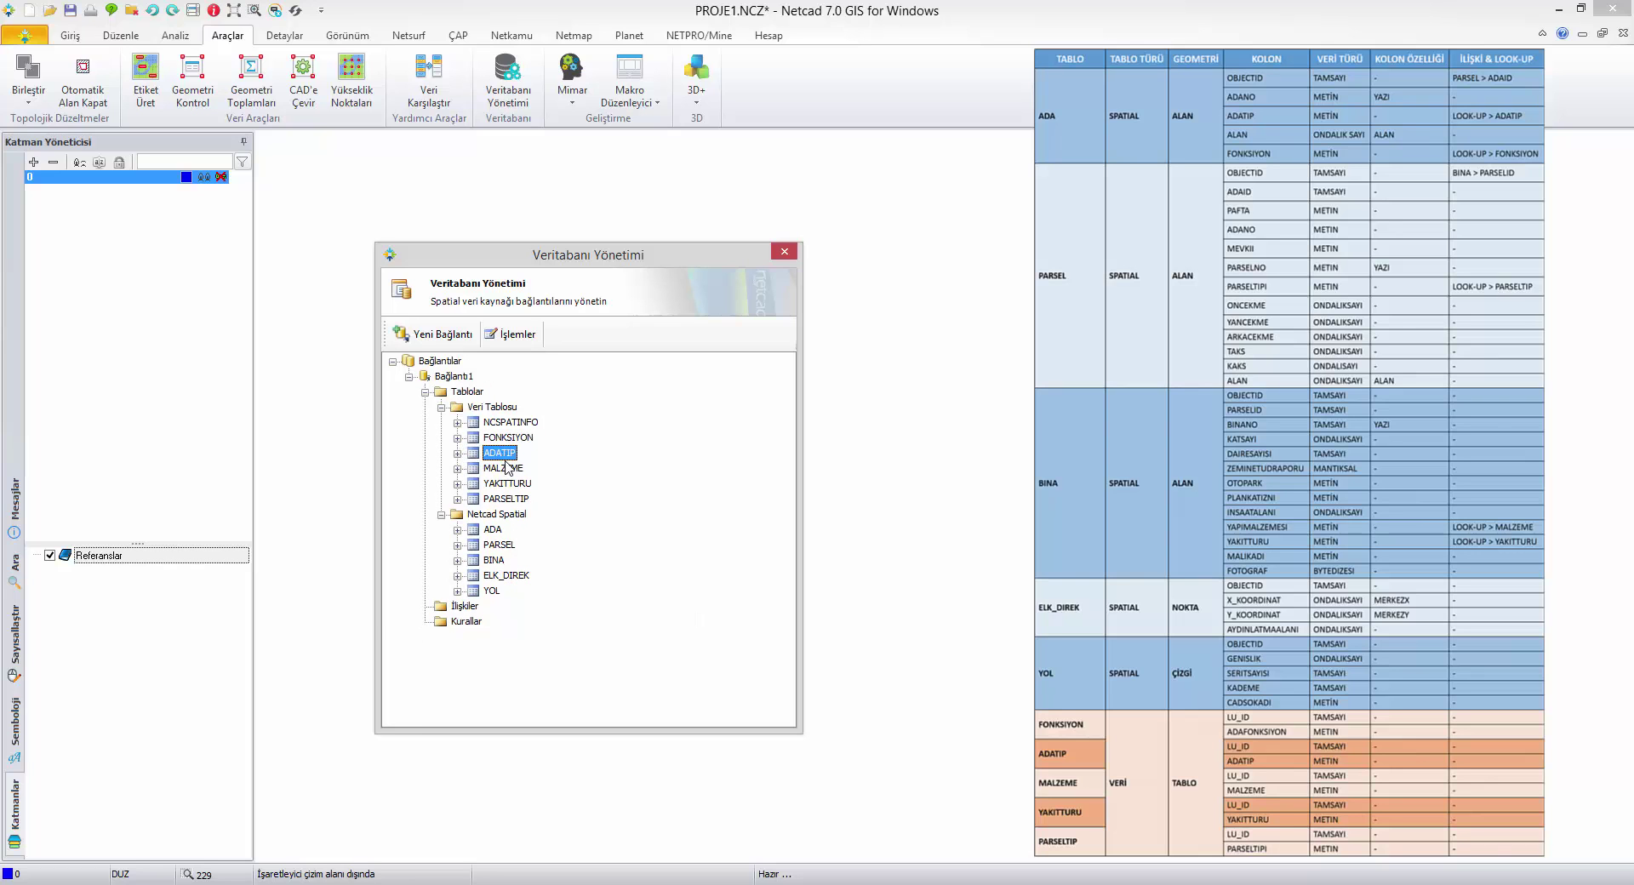
left_click(514, 484)
left_click(514, 500)
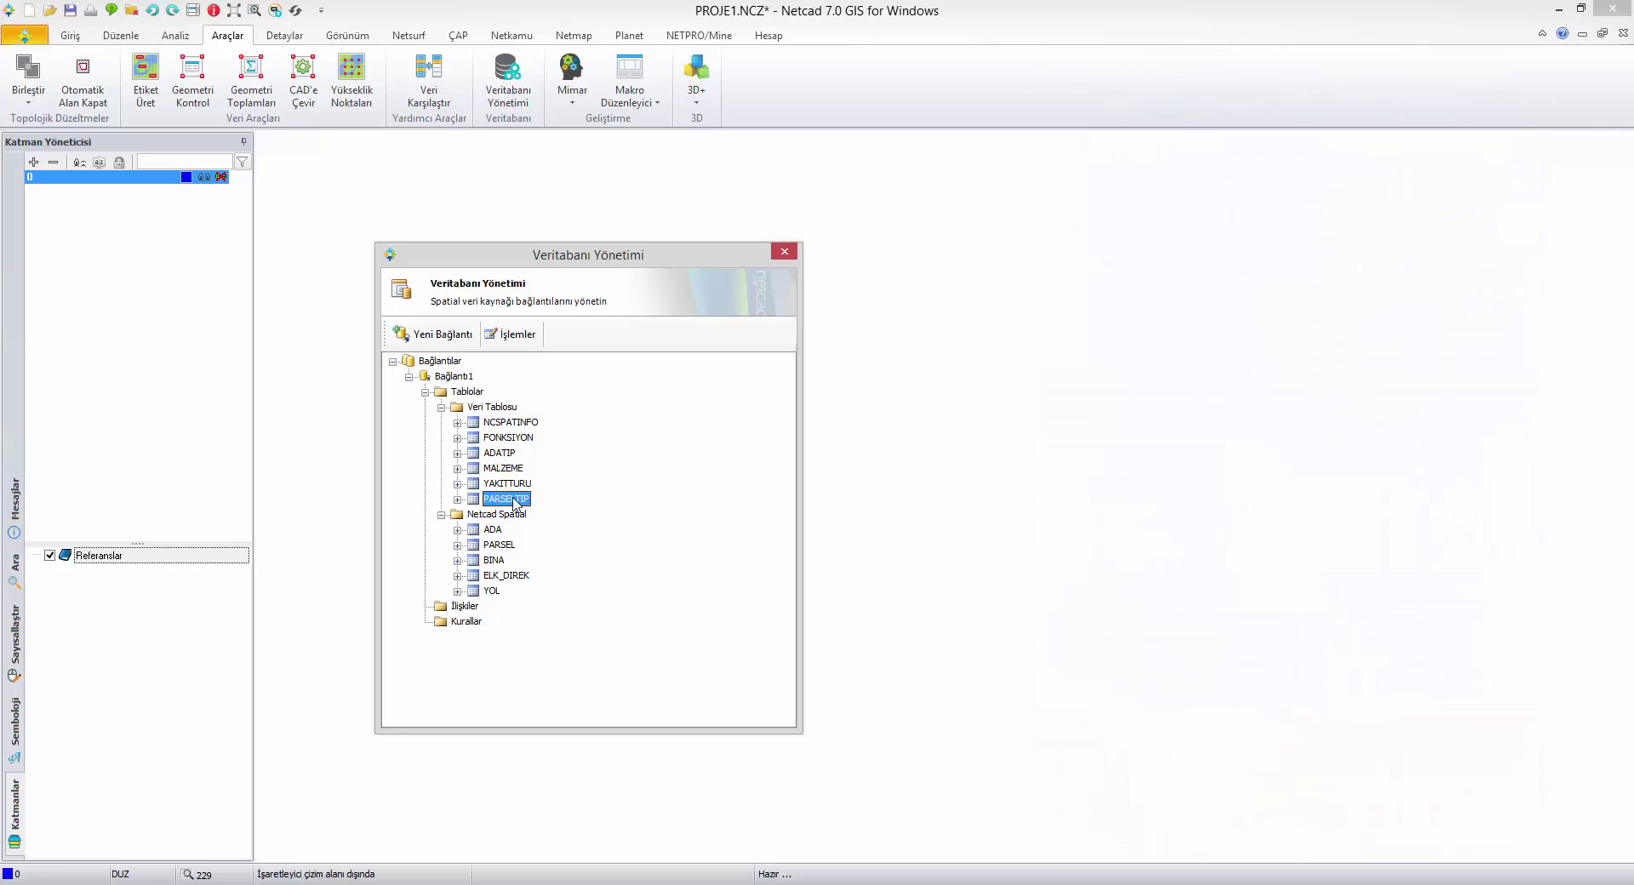
Step: View the table data of the ADA and PARSEL spatial tables to check their columns, closing each view
left_click(502, 531)
right_click(503, 534)
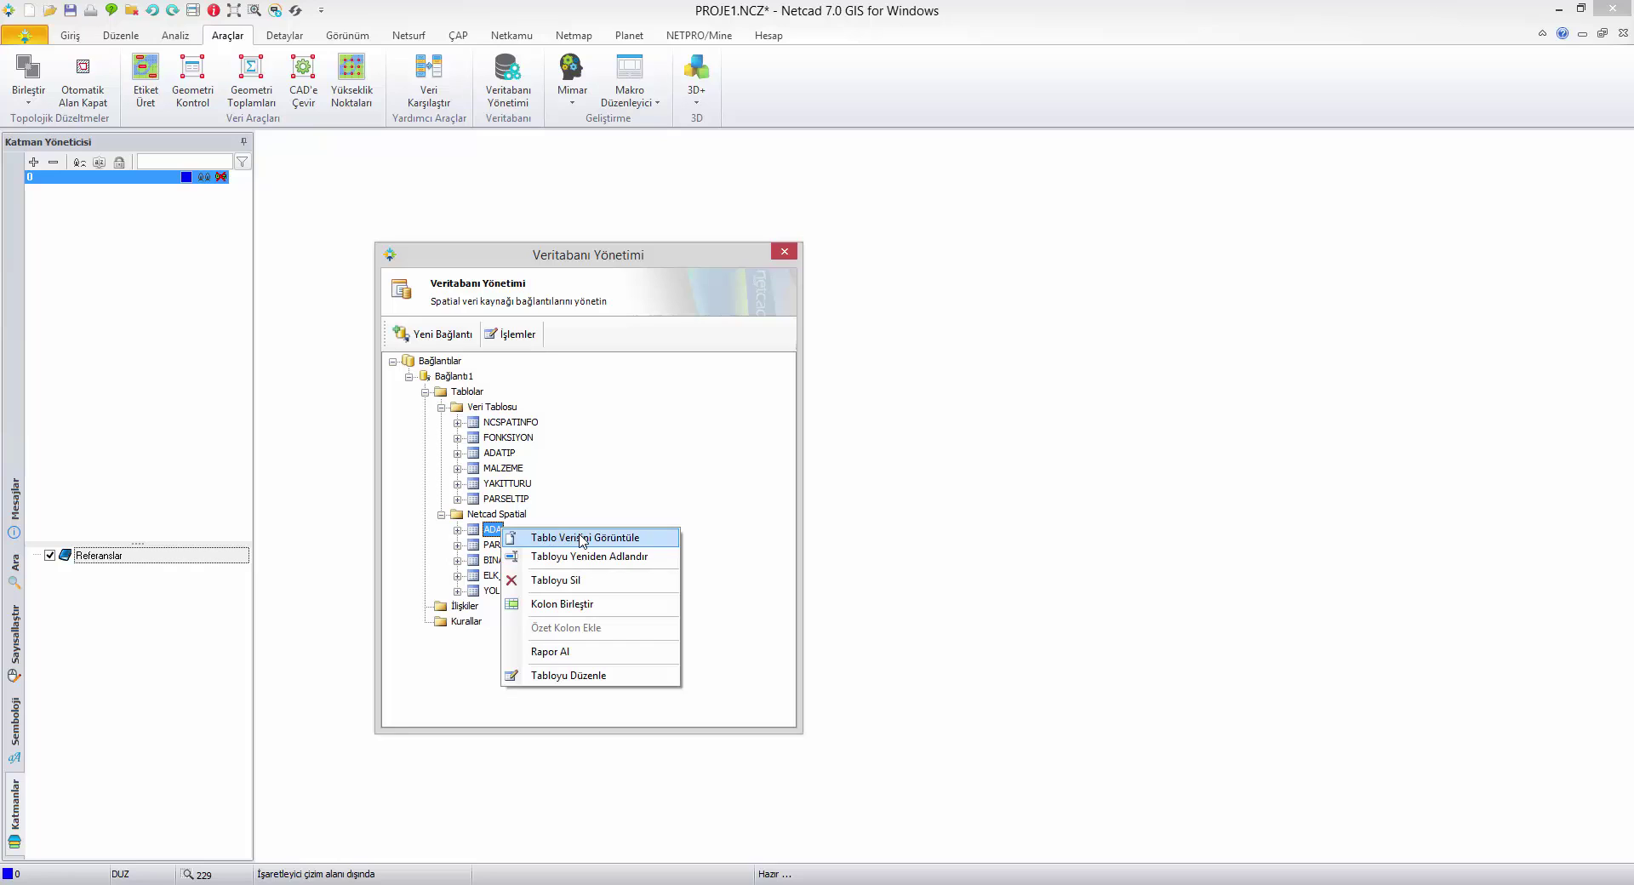
left_click(582, 539)
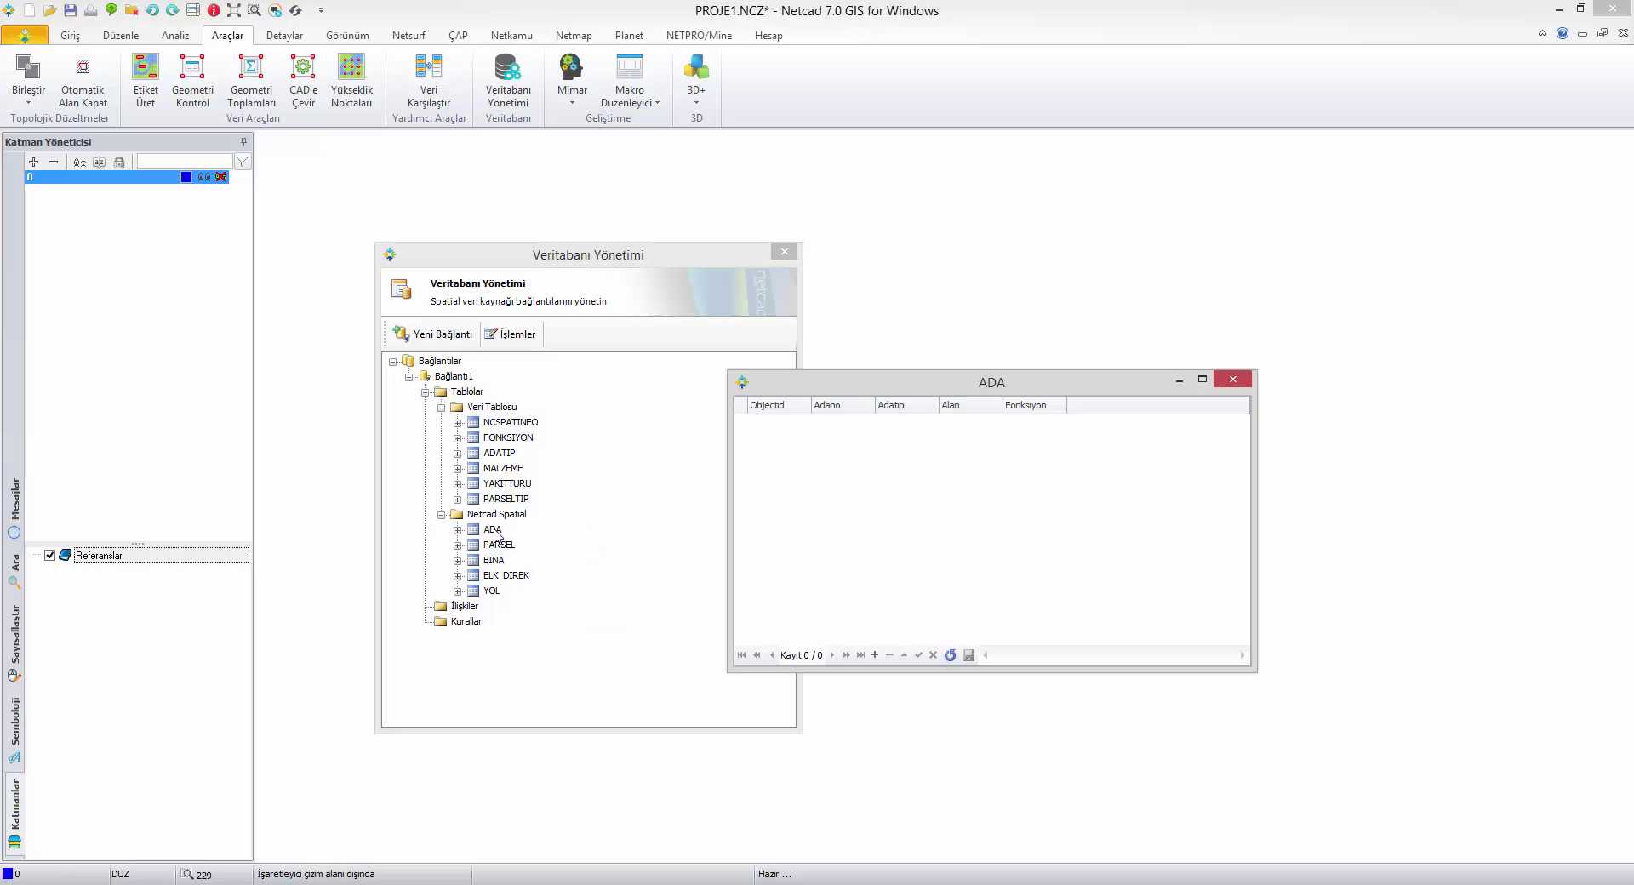
left_click(1233, 384)
right_click(523, 547)
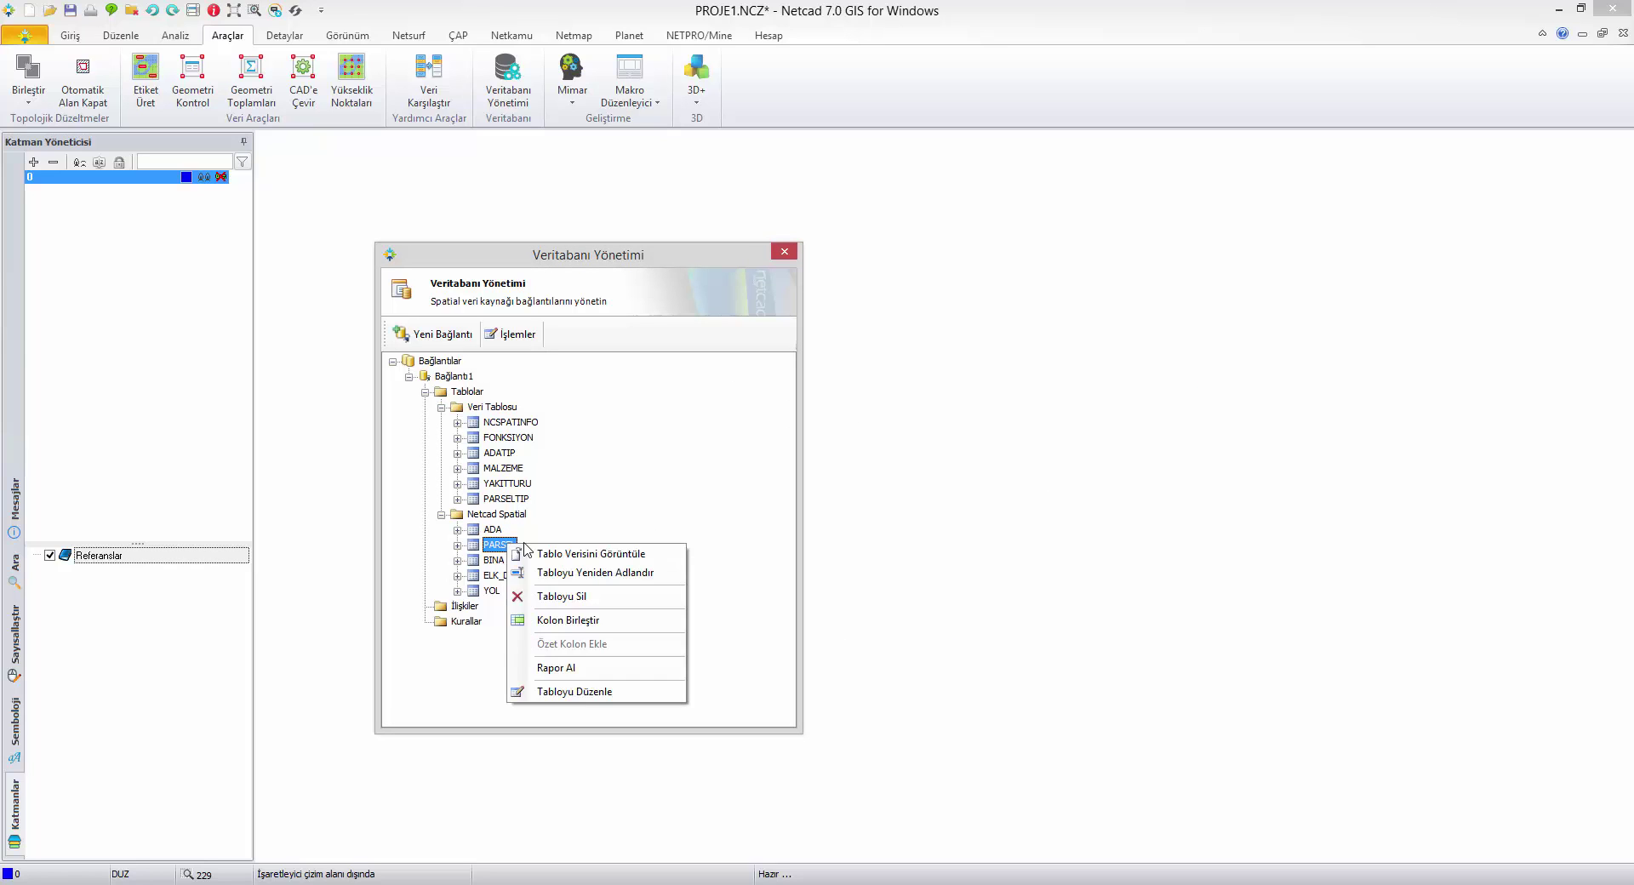
left_click(546, 553)
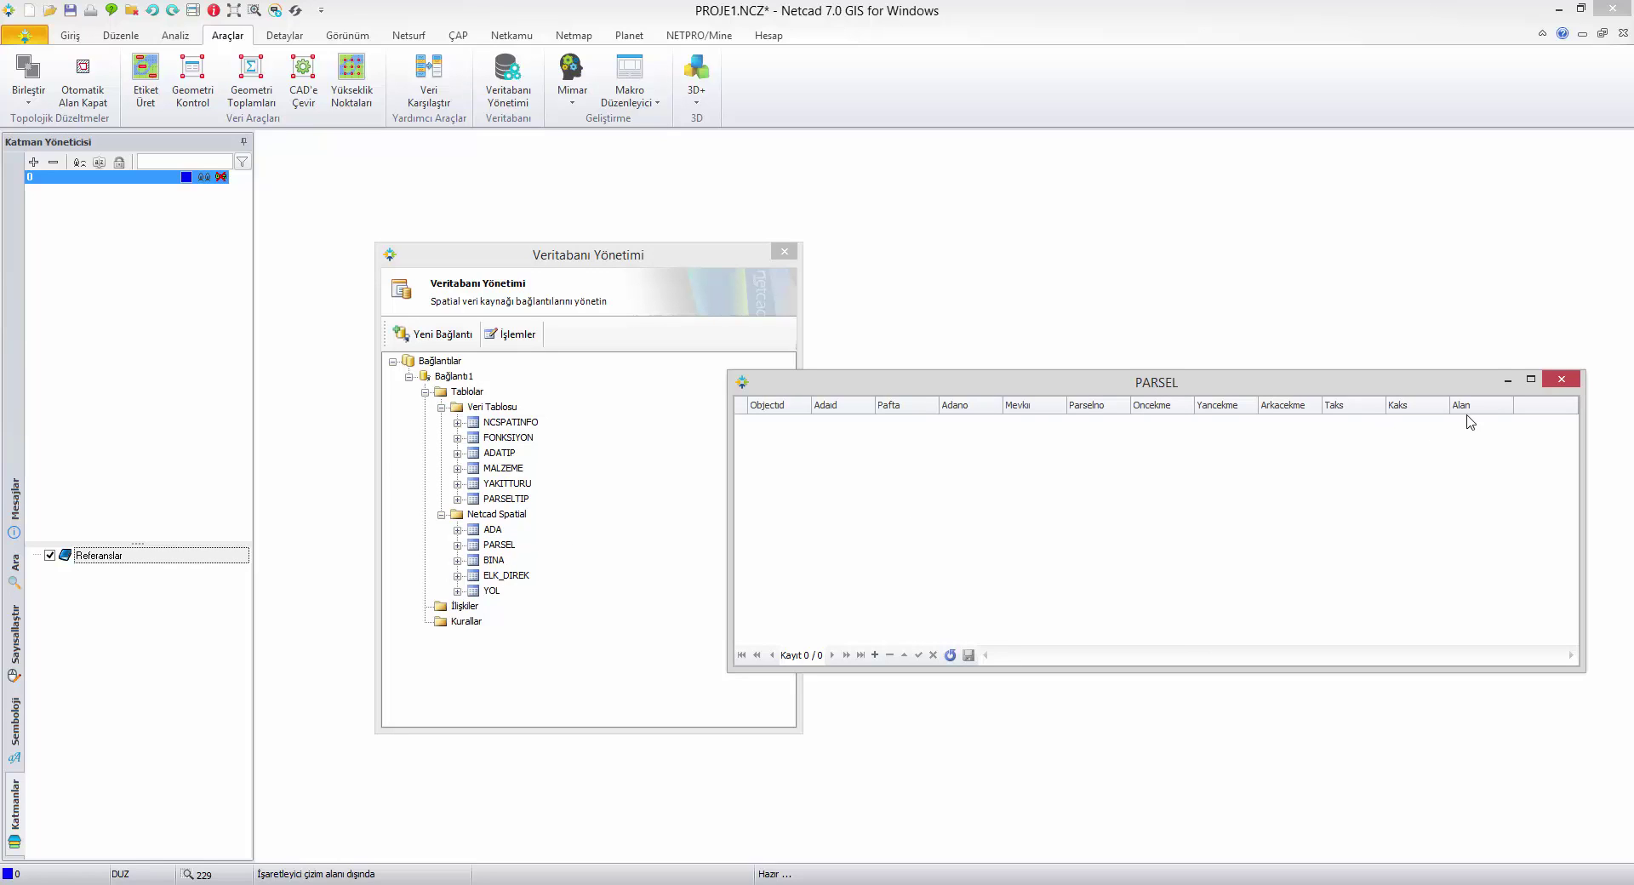
left_click(1561, 378)
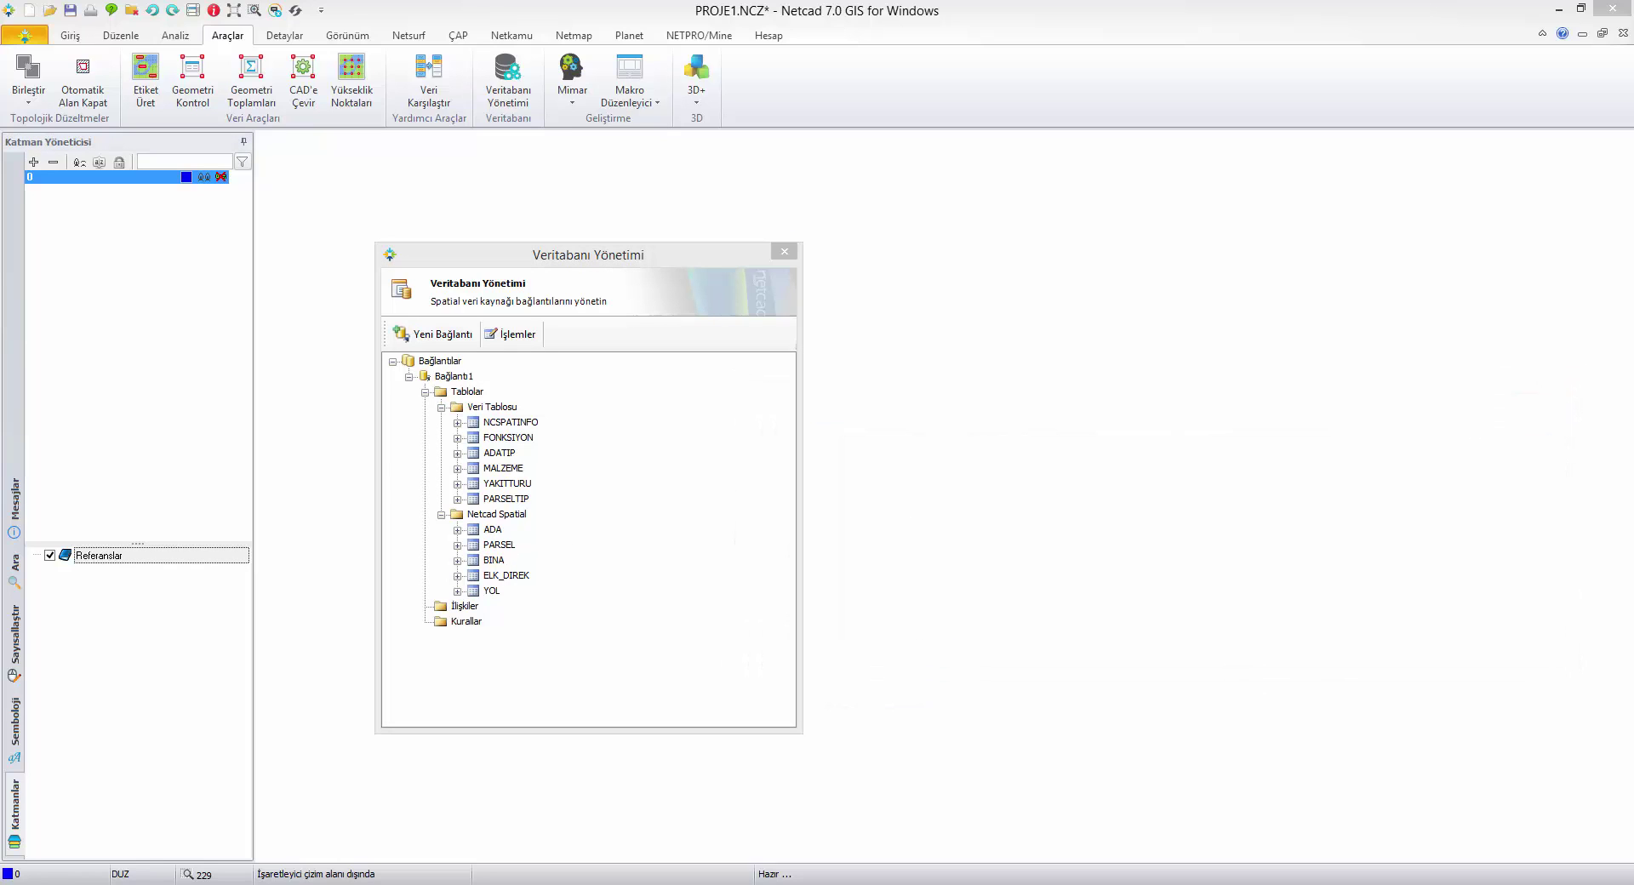